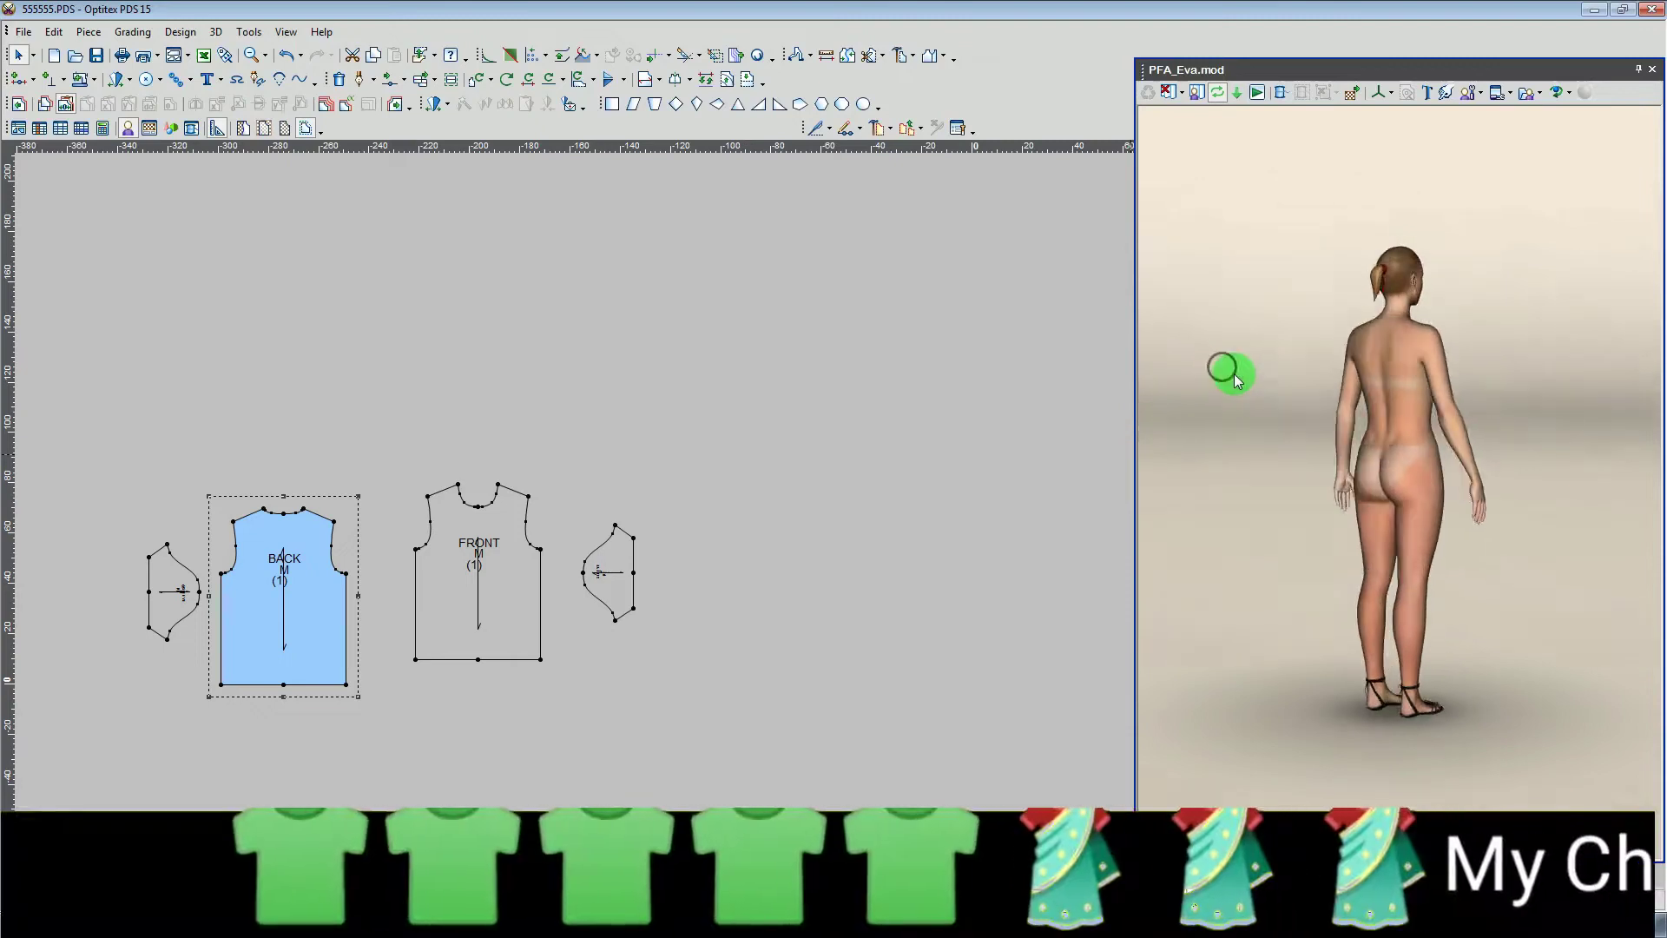
Adjust the 3D view and center the pattern pieces on the canvas.
{"action": "scroll", "coordinate": [1246, 379], "scroll_direction": "up", "scroll_amount": 2}
{"action": "scroll", "coordinate": [1286, 363], "scroll_direction": "up", "scroll_amount": 3}
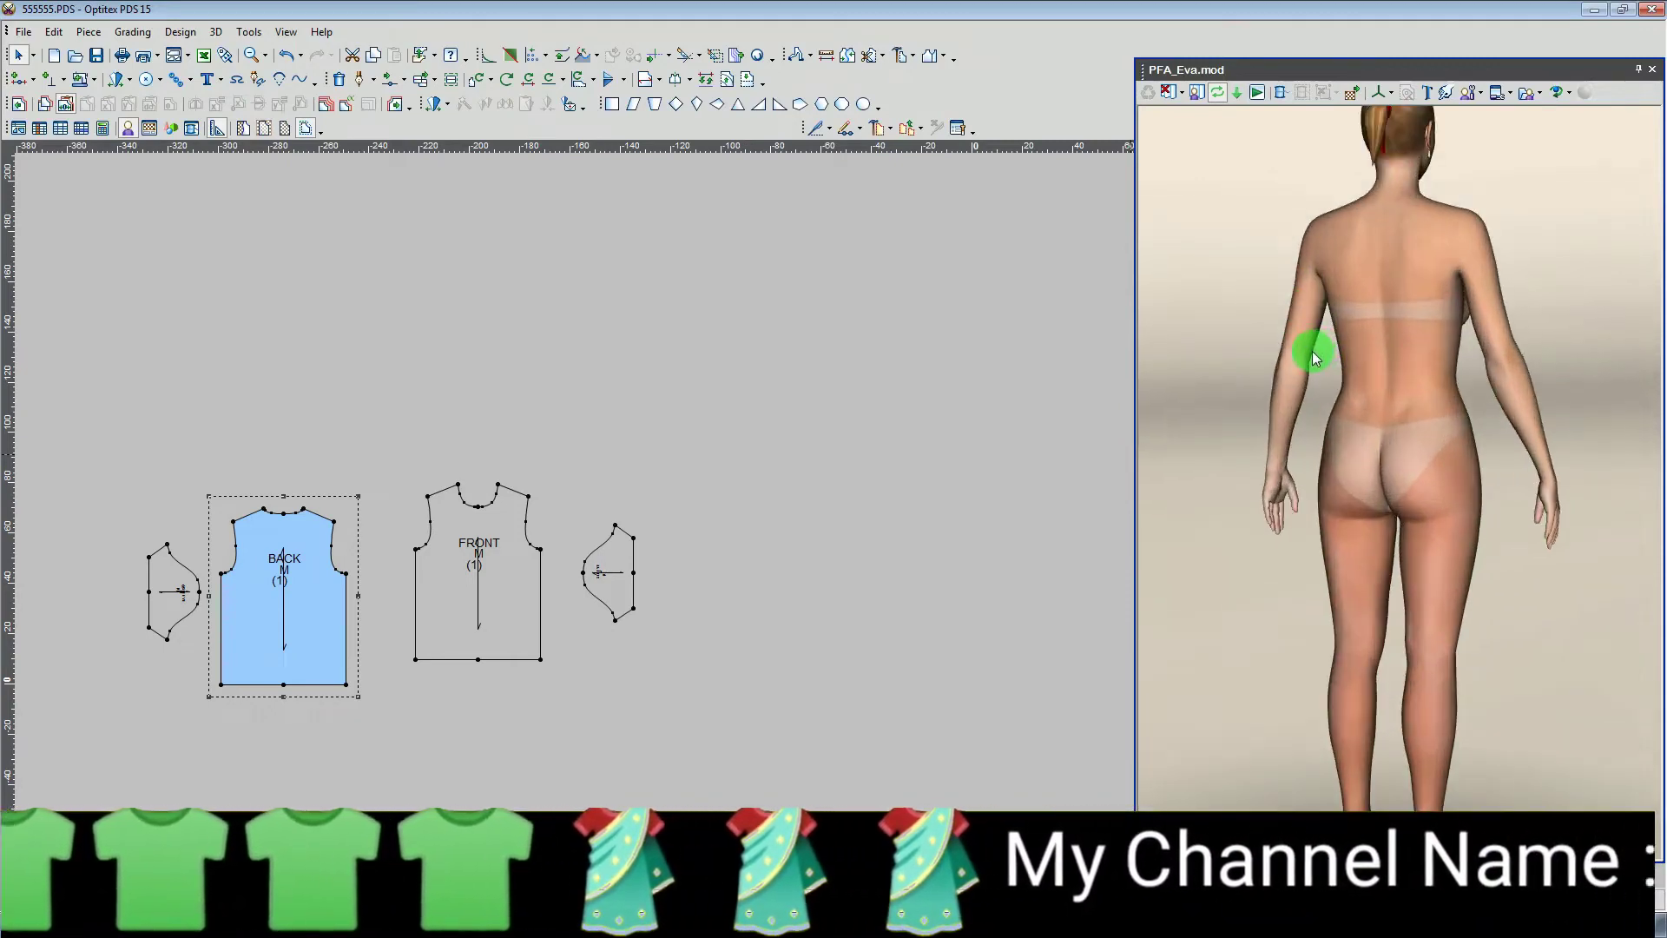
{"action": "scroll", "coordinate": [1311, 350], "scroll_direction": "down", "scroll_amount": 2}
{"action": "scroll", "coordinate": [1394, 167], "scroll_direction": "up", "scroll_amount": 2}
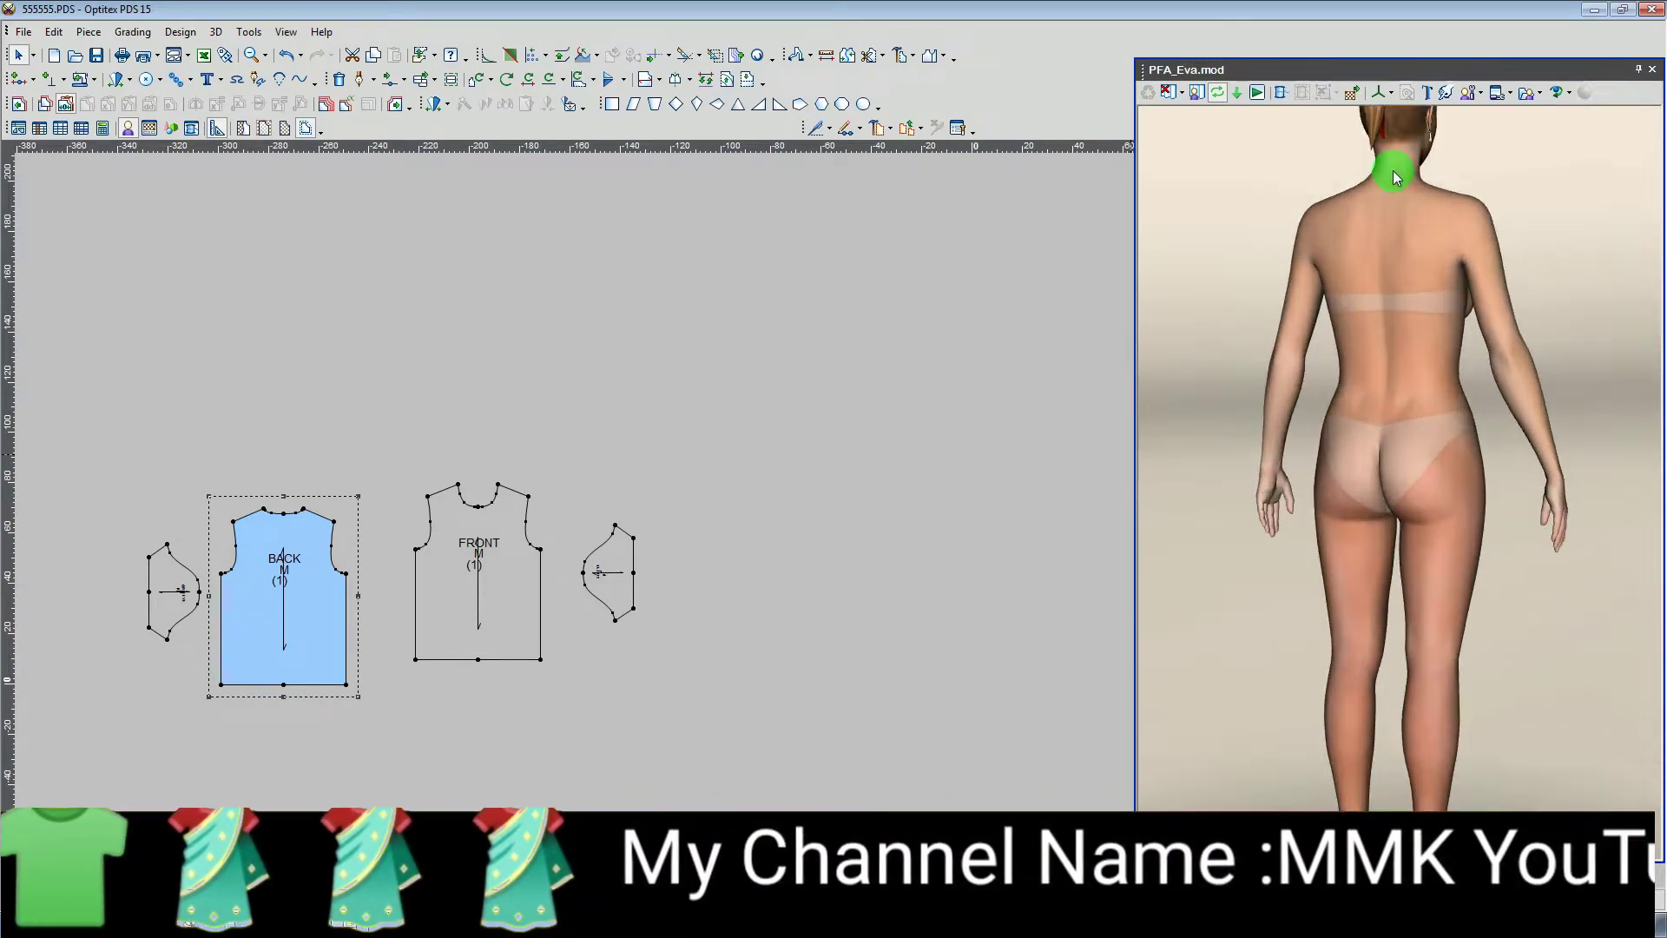
{"action": "middle_click_drag", "start_coordinate": [1393, 170], "coordinate": [1458, 341]}
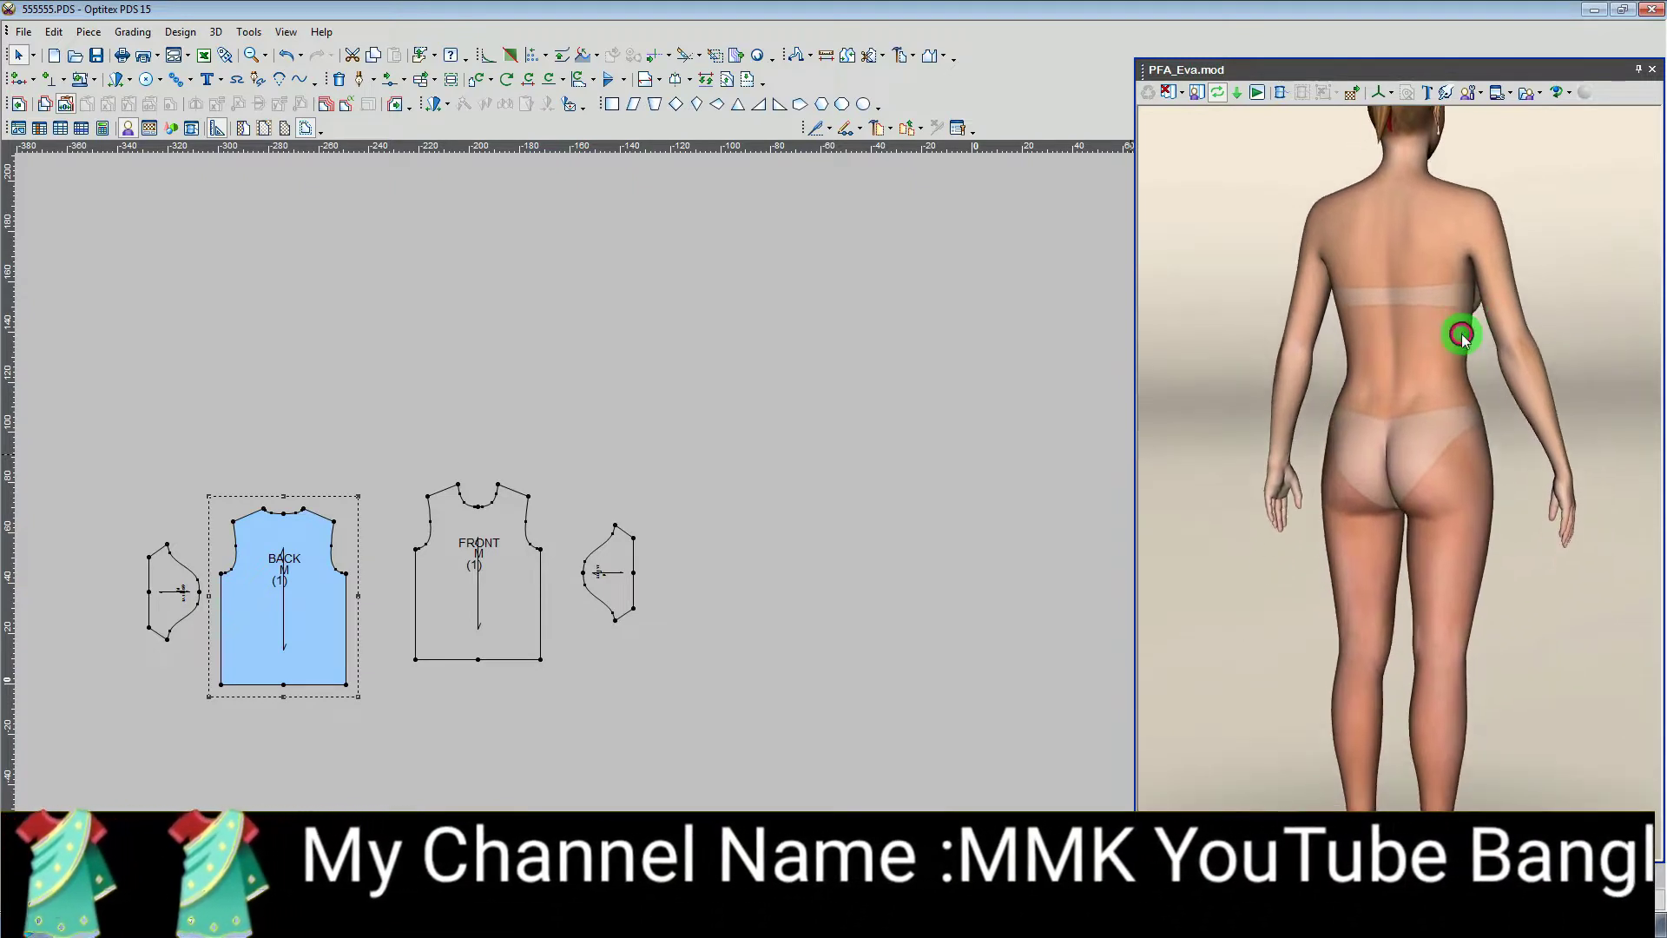
{"action": "scroll", "coordinate": [1458, 344], "scroll_direction": "down", "scroll_amount": 2}
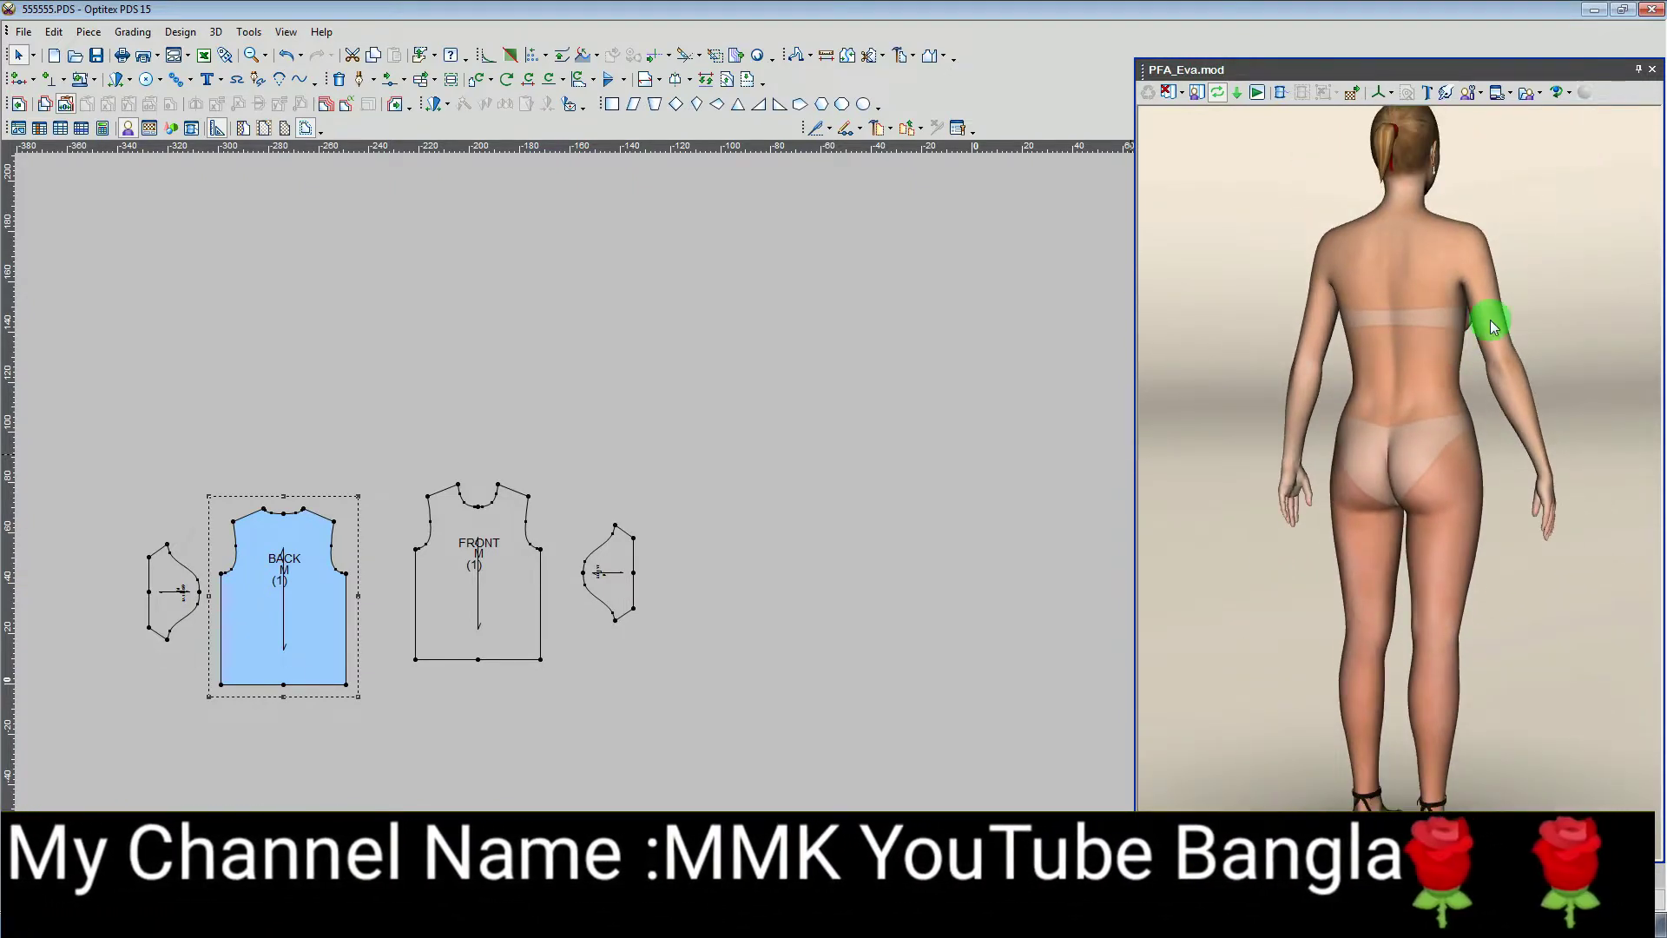
{"action": "scroll", "coordinate": [1411, 429], "scroll_direction": "down", "scroll_amount": 1}
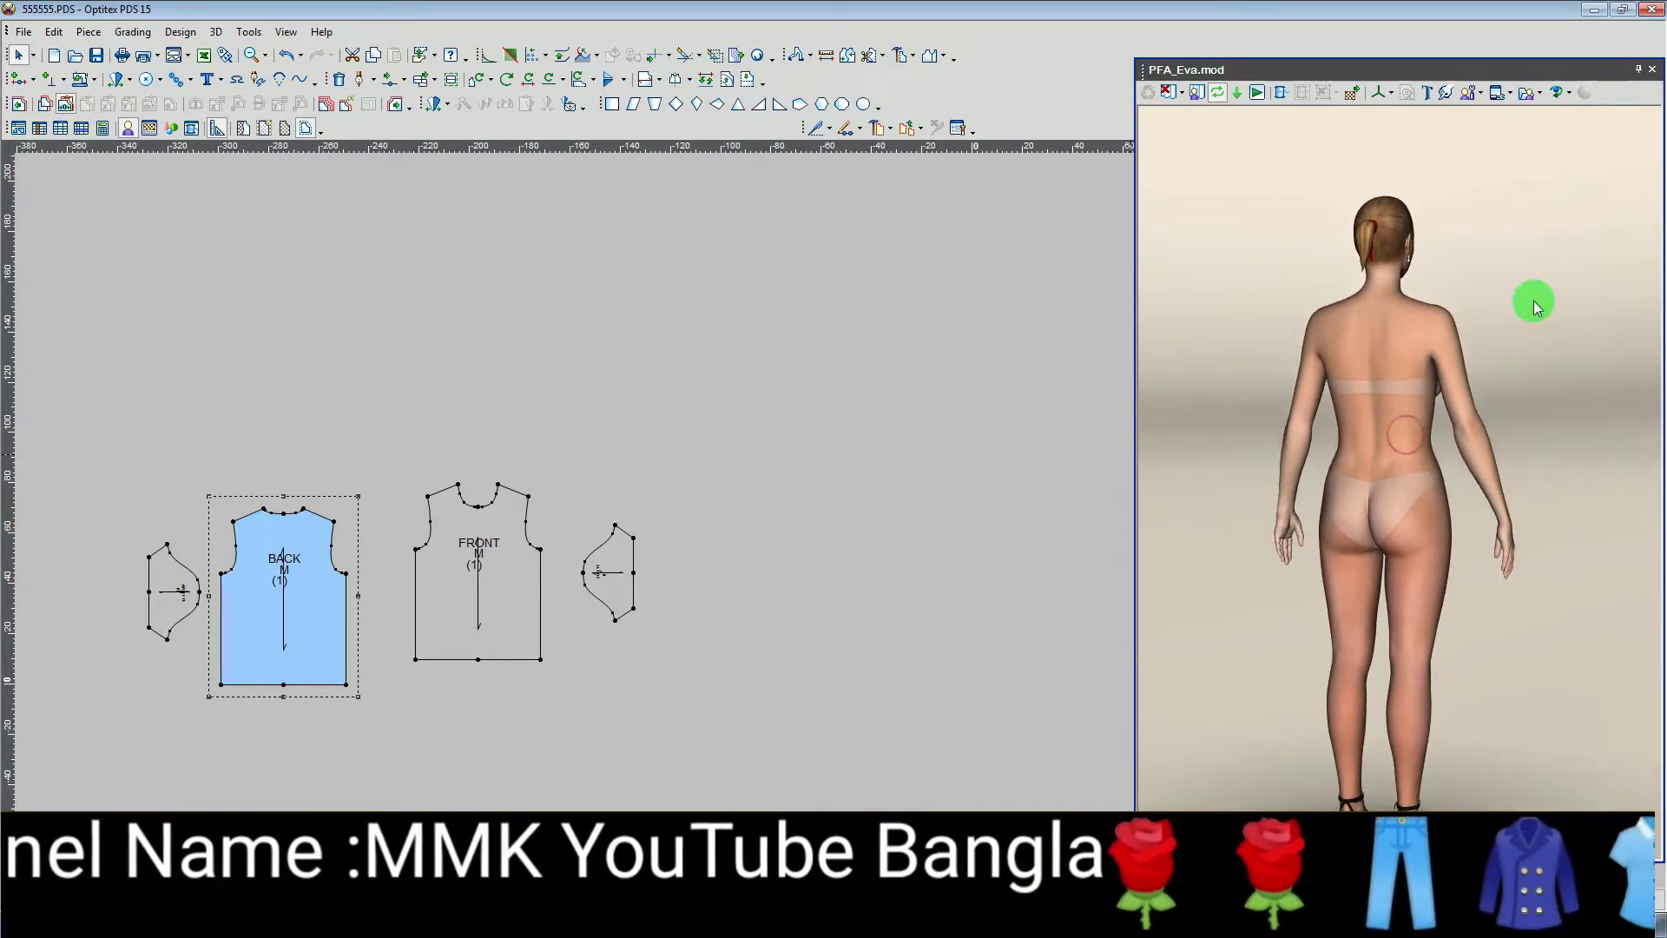
{"action": "left_click", "coordinate": [1555, 93]}
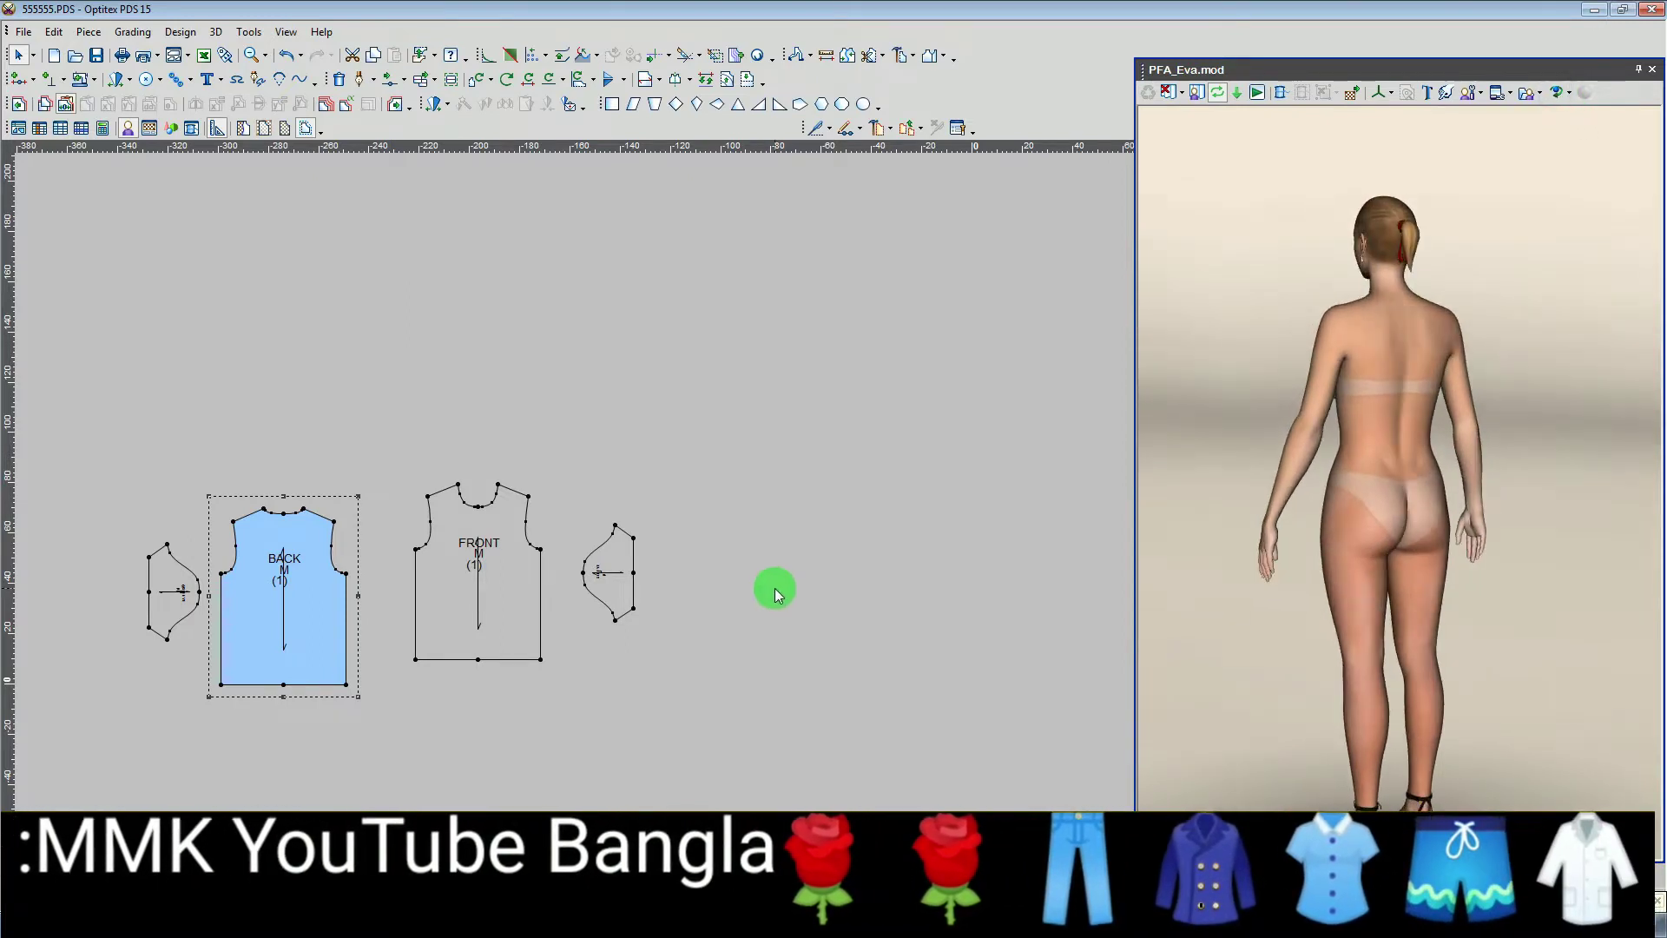
{"action": "left_click", "coordinate": [775, 587]}
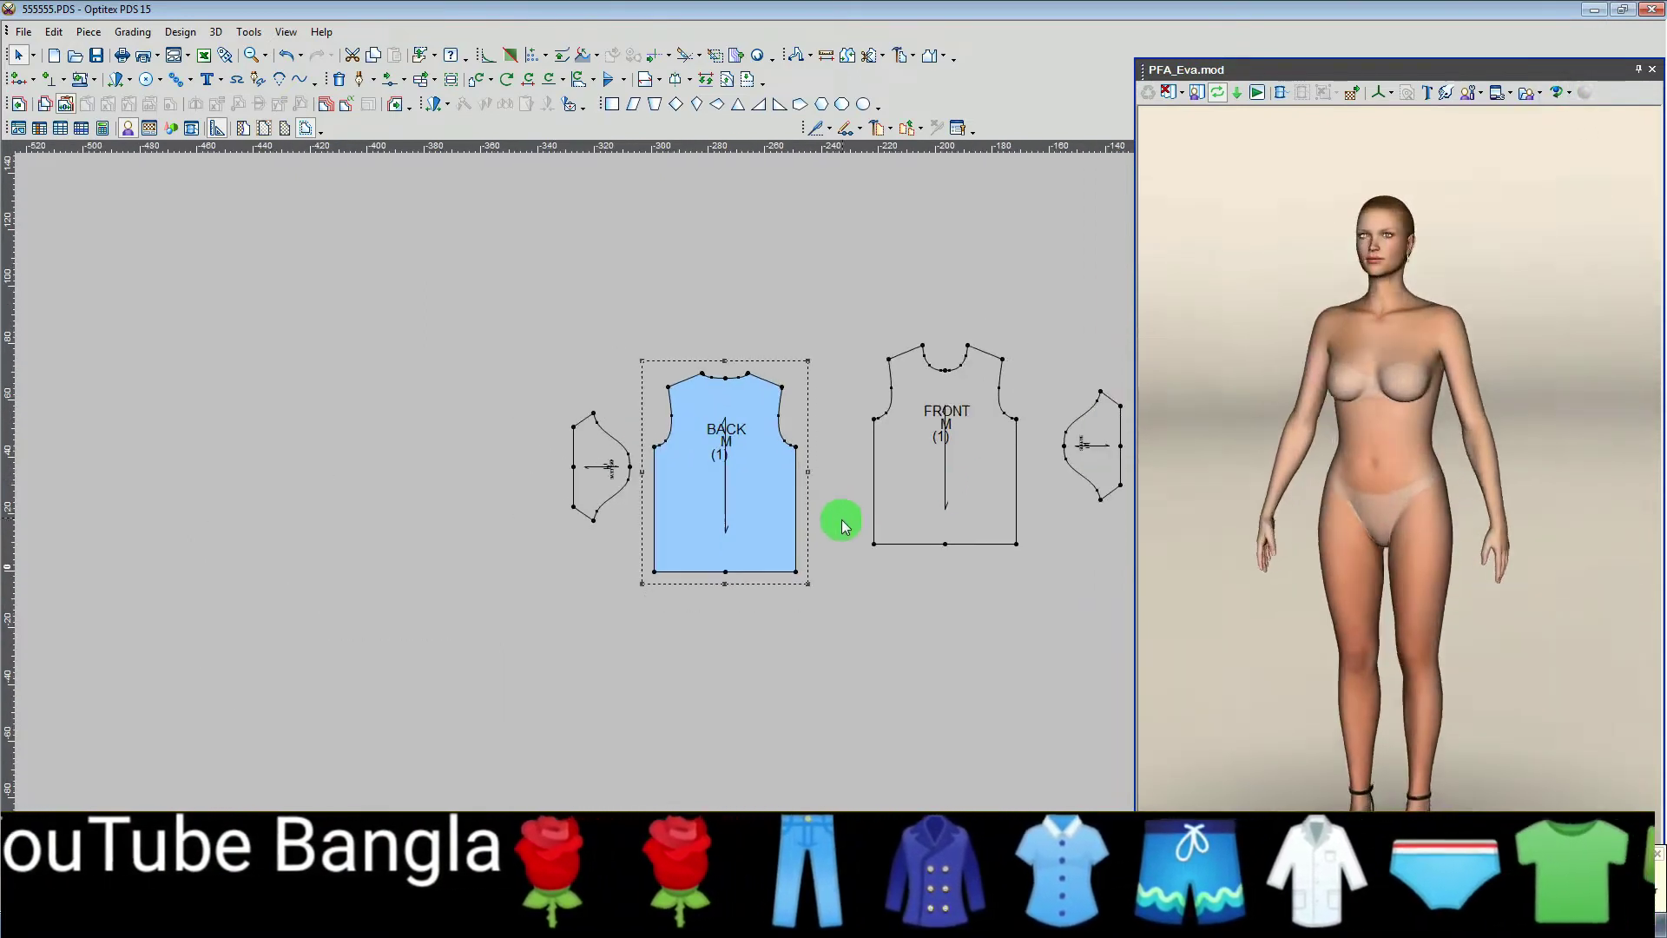
{"action": "scroll", "coordinate": [841, 521], "scroll_direction": "up", "scroll_amount": 2}
Move FRONT, the left sleeve and the right sleeve into an evenly spaced row beside BACK.
{"action": "left_click", "coordinate": [736, 517]}
{"action": "mouse_move", "coordinate": [729, 517]}
{"action": "left_mouse_down"}
{"action": "mouse_move", "coordinate": [703, 506]}
{"action": "mouse_move", "coordinate": [692, 525]}
{"action": "left_mouse_up"}
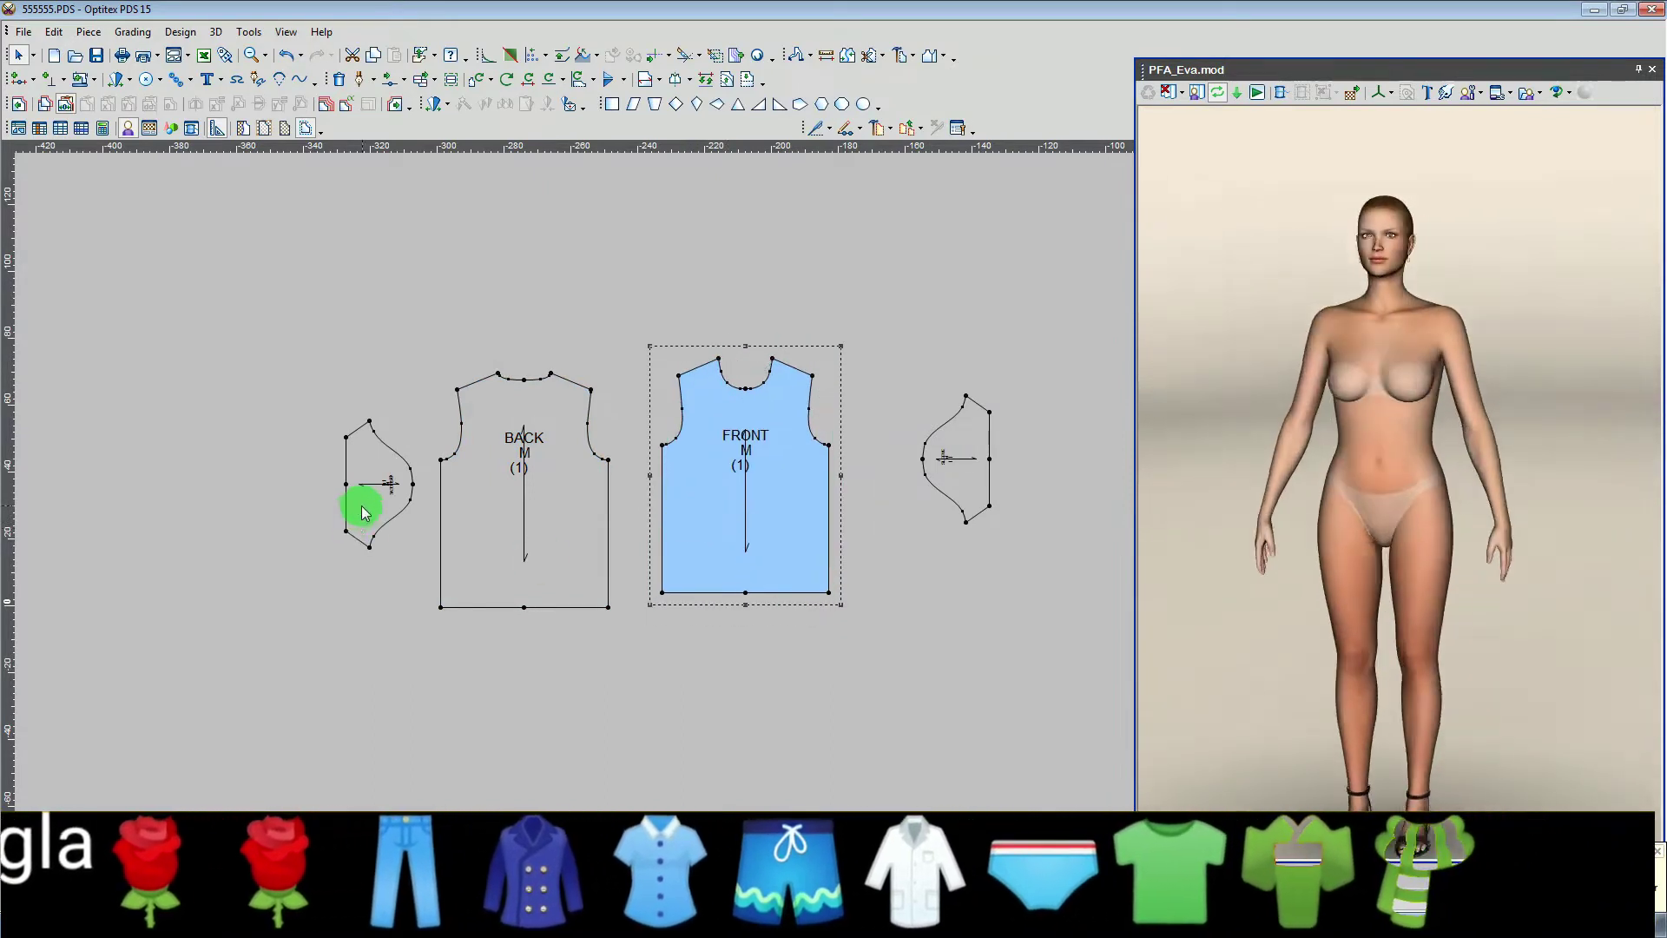
{"action": "mouse_move", "coordinate": [301, 537]}
{"action": "left_mouse_down"}
{"action": "mouse_move", "coordinate": [279, 528]}
{"action": "mouse_move", "coordinate": [347, 421]}
{"action": "left_mouse_up"}
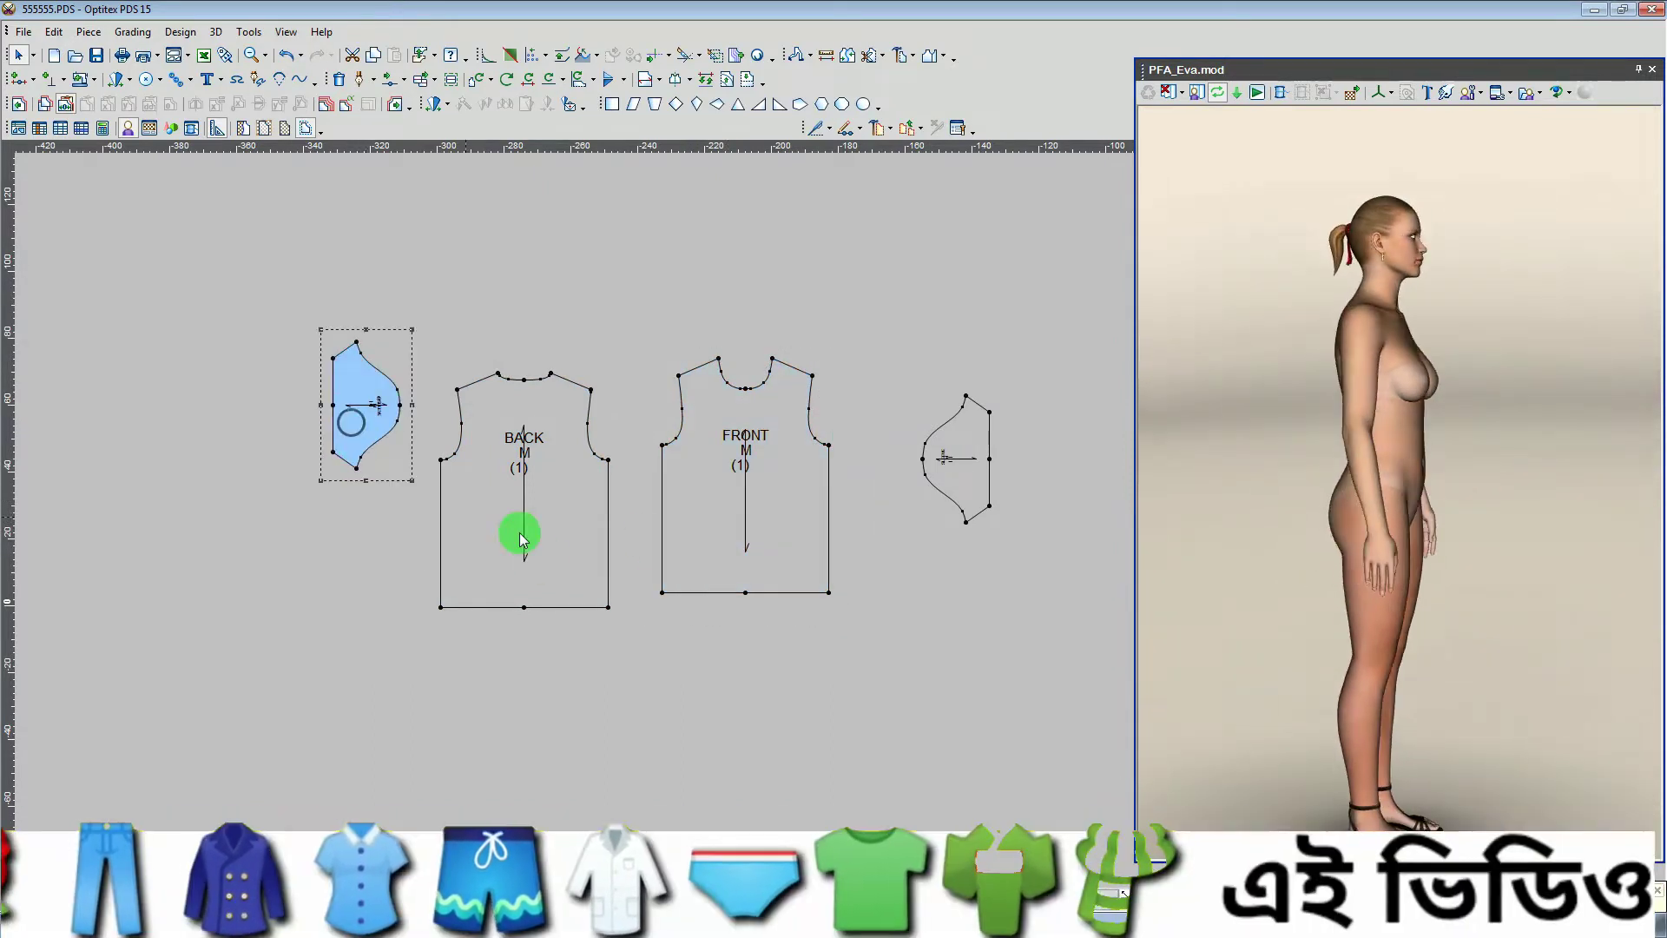
{"action": "left_click", "coordinate": [940, 464]}
{"action": "left_click_drag", "start_coordinate": [948, 435], "coordinate": [923, 361]}
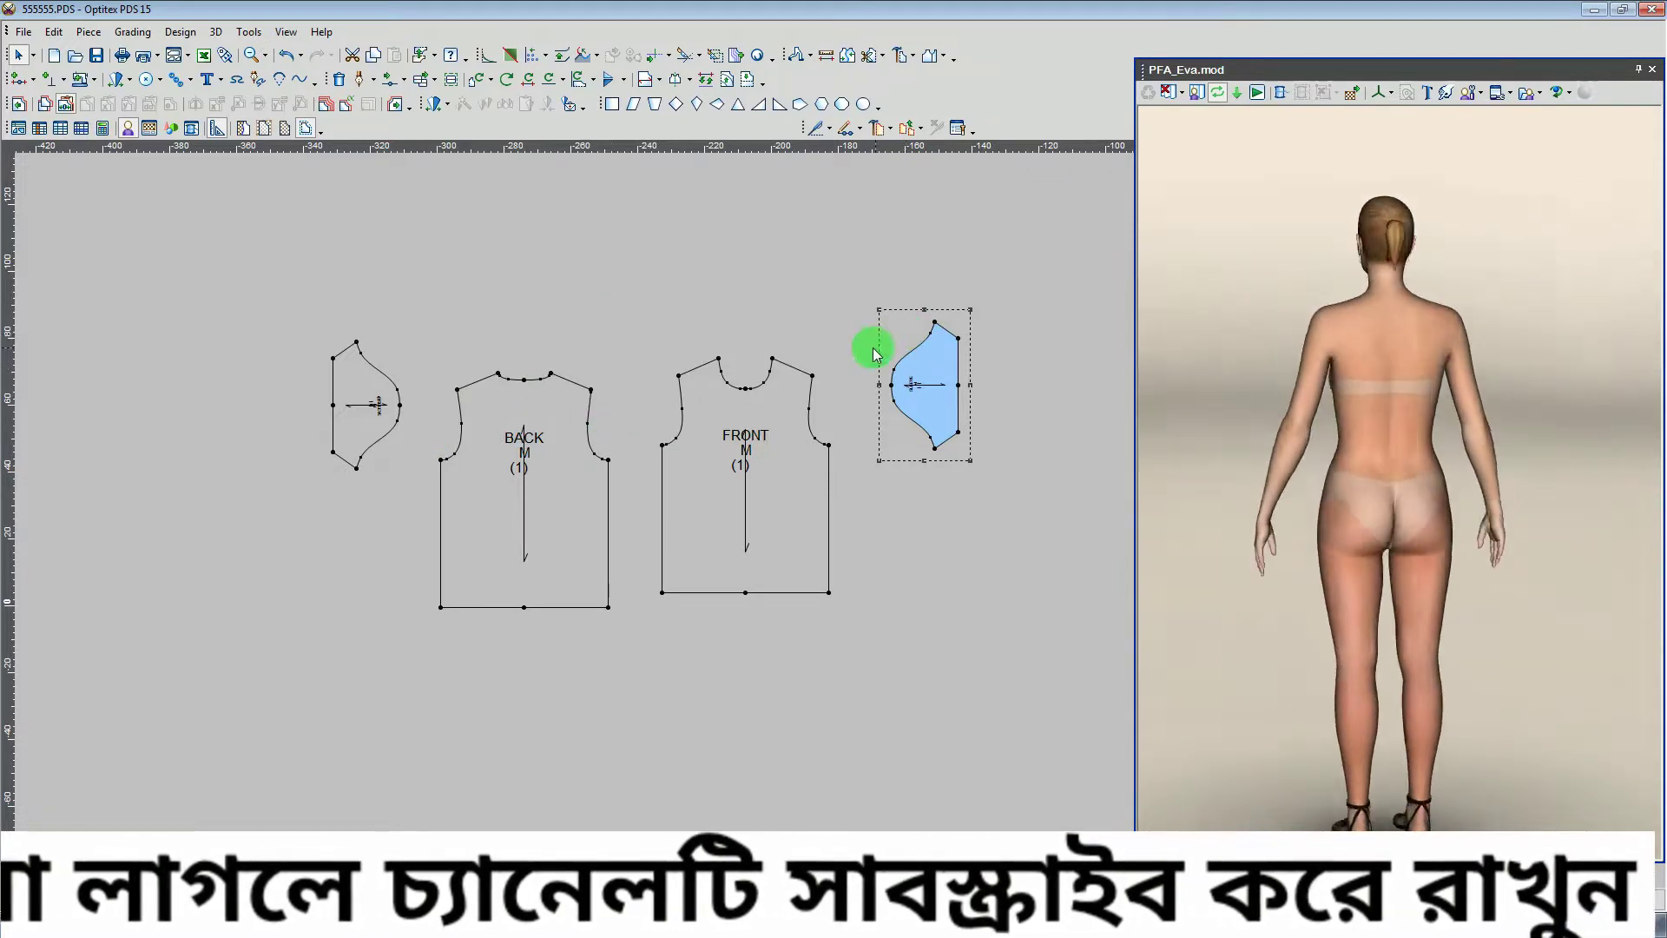
Show the right sleeve's 3D Properties, with LeftArm location and Flat shape, in a widened panel.
{"action": "key", "text": "F11"}
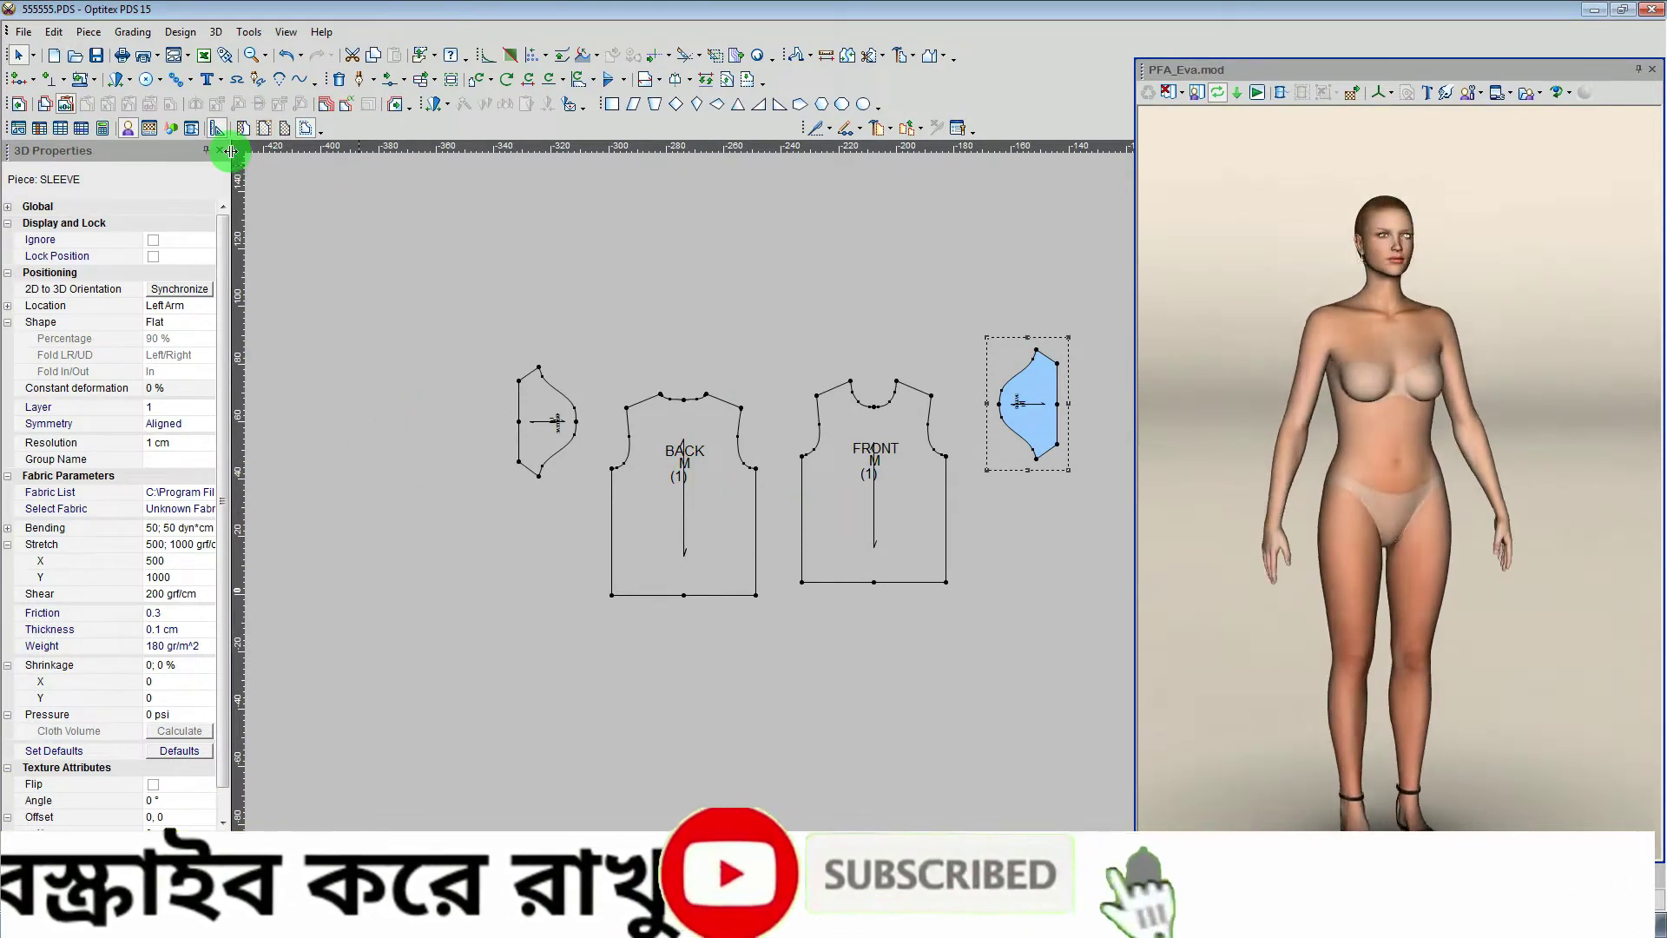
{"action": "left_click_drag", "start_coordinate": [234, 165], "coordinate": [265, 174]}
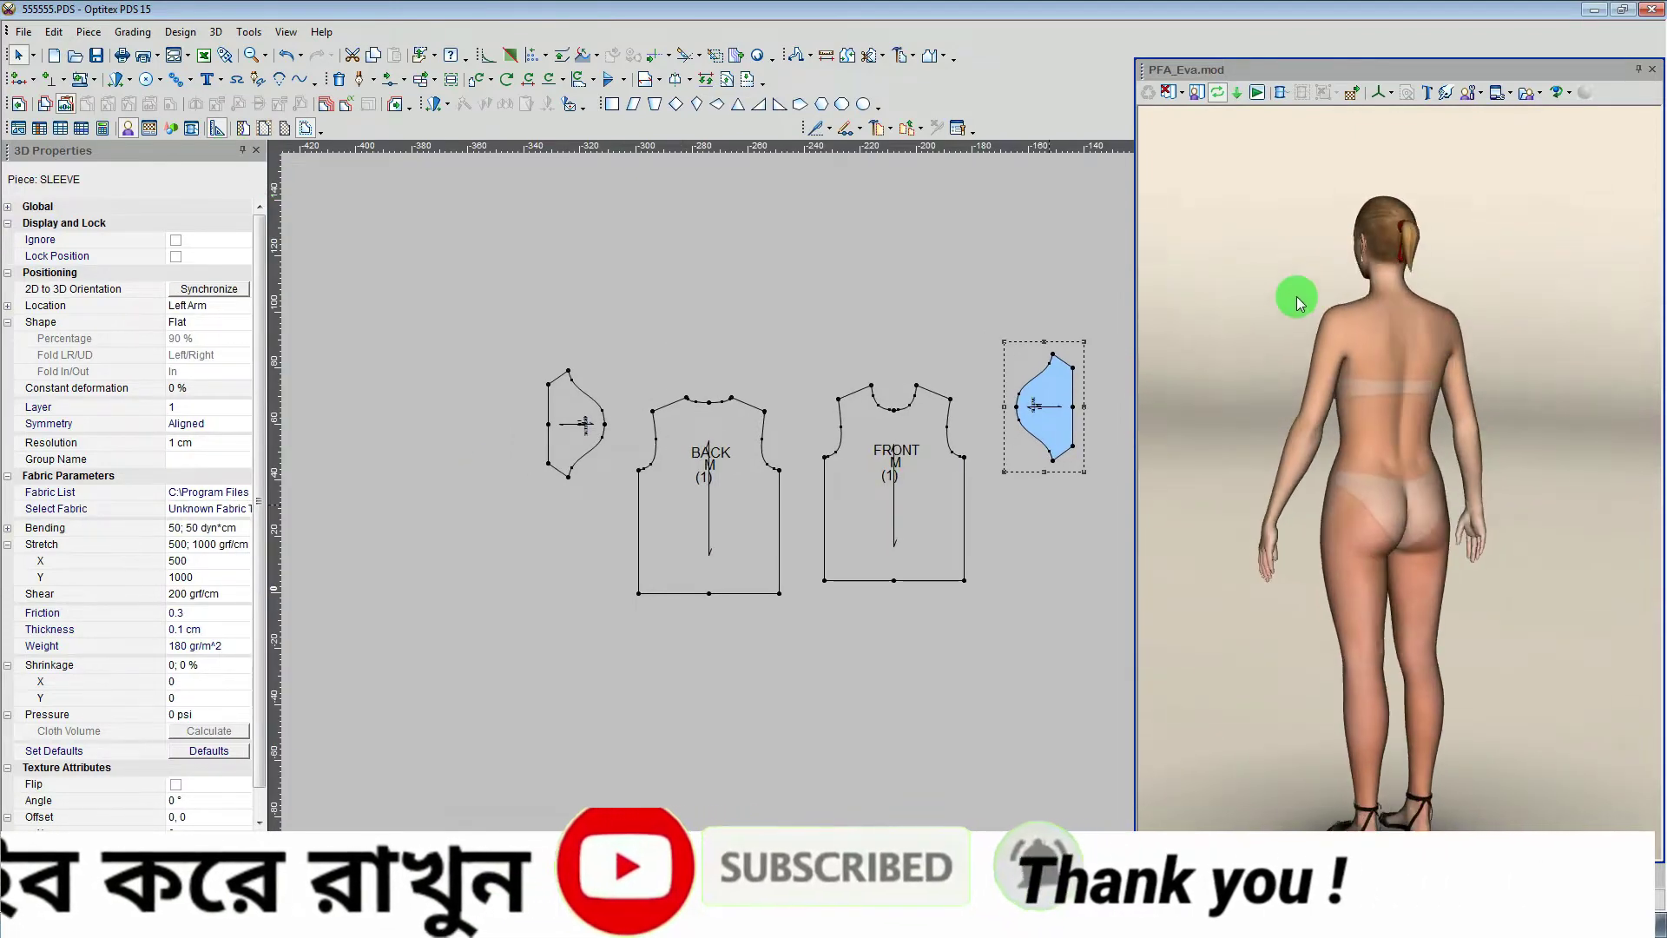
{"action": "scroll", "coordinate": [1041, 563], "scroll_direction": "down", "scroll_amount": 2}
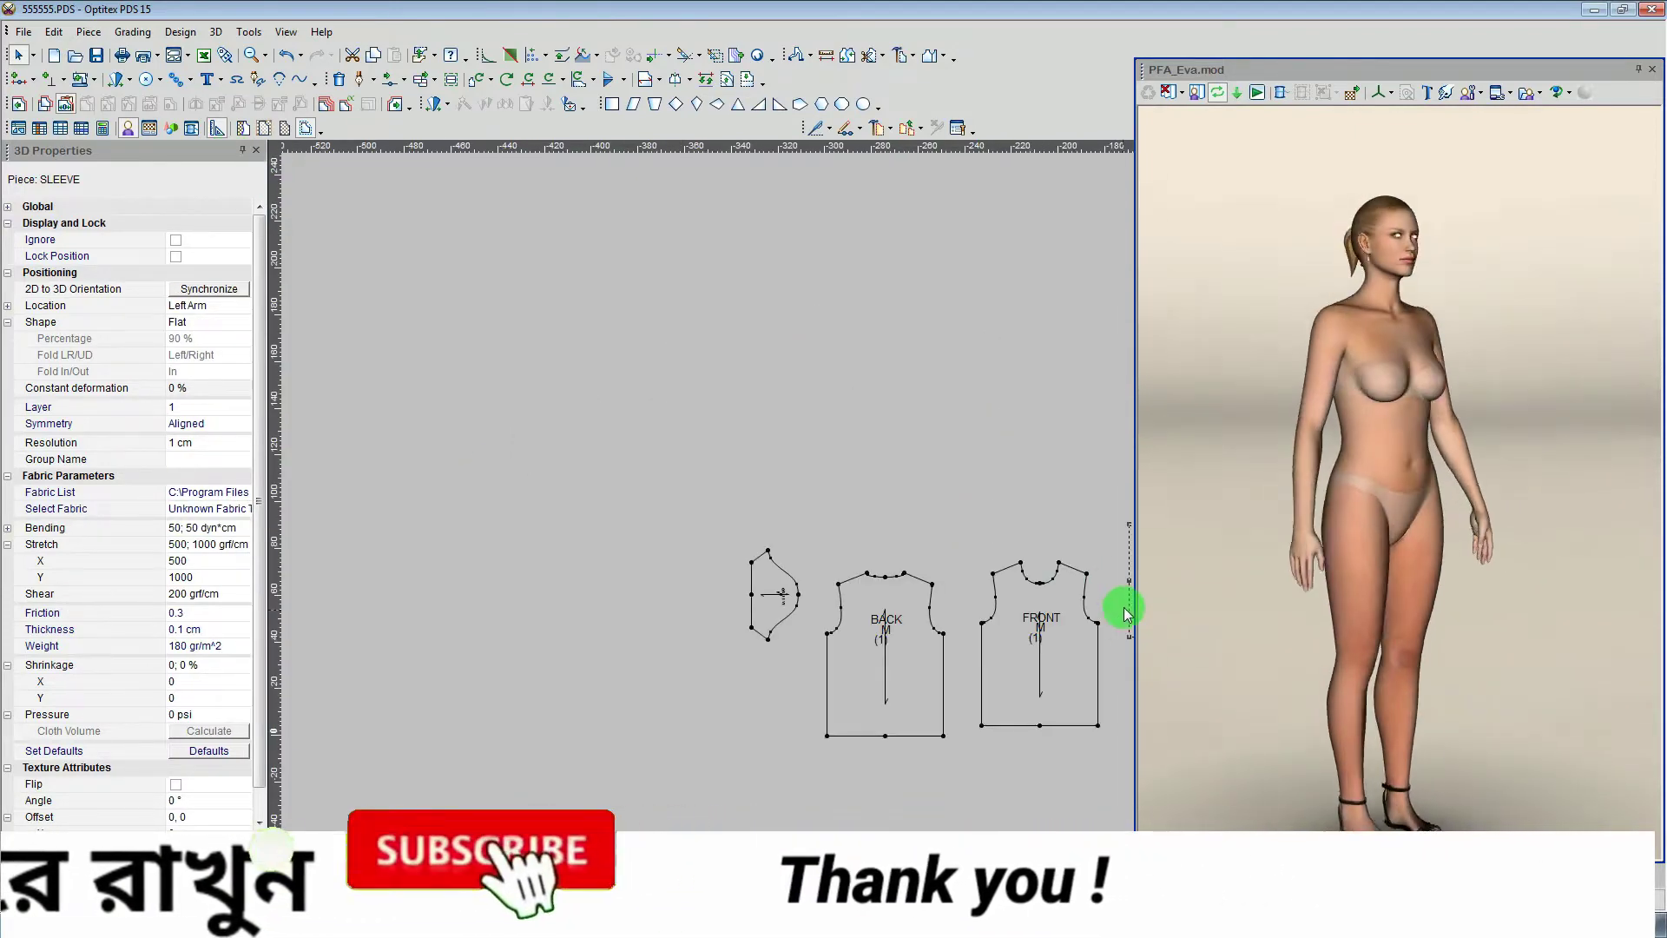
{"action": "scroll", "coordinate": [974, 527], "scroll_direction": "up", "scroll_amount": 3}
{"action": "scroll", "coordinate": [975, 521], "scroll_direction": "down", "scroll_amount": 2}
{"action": "scroll", "coordinate": [975, 525], "scroll_direction": "up", "scroll_amount": 2}
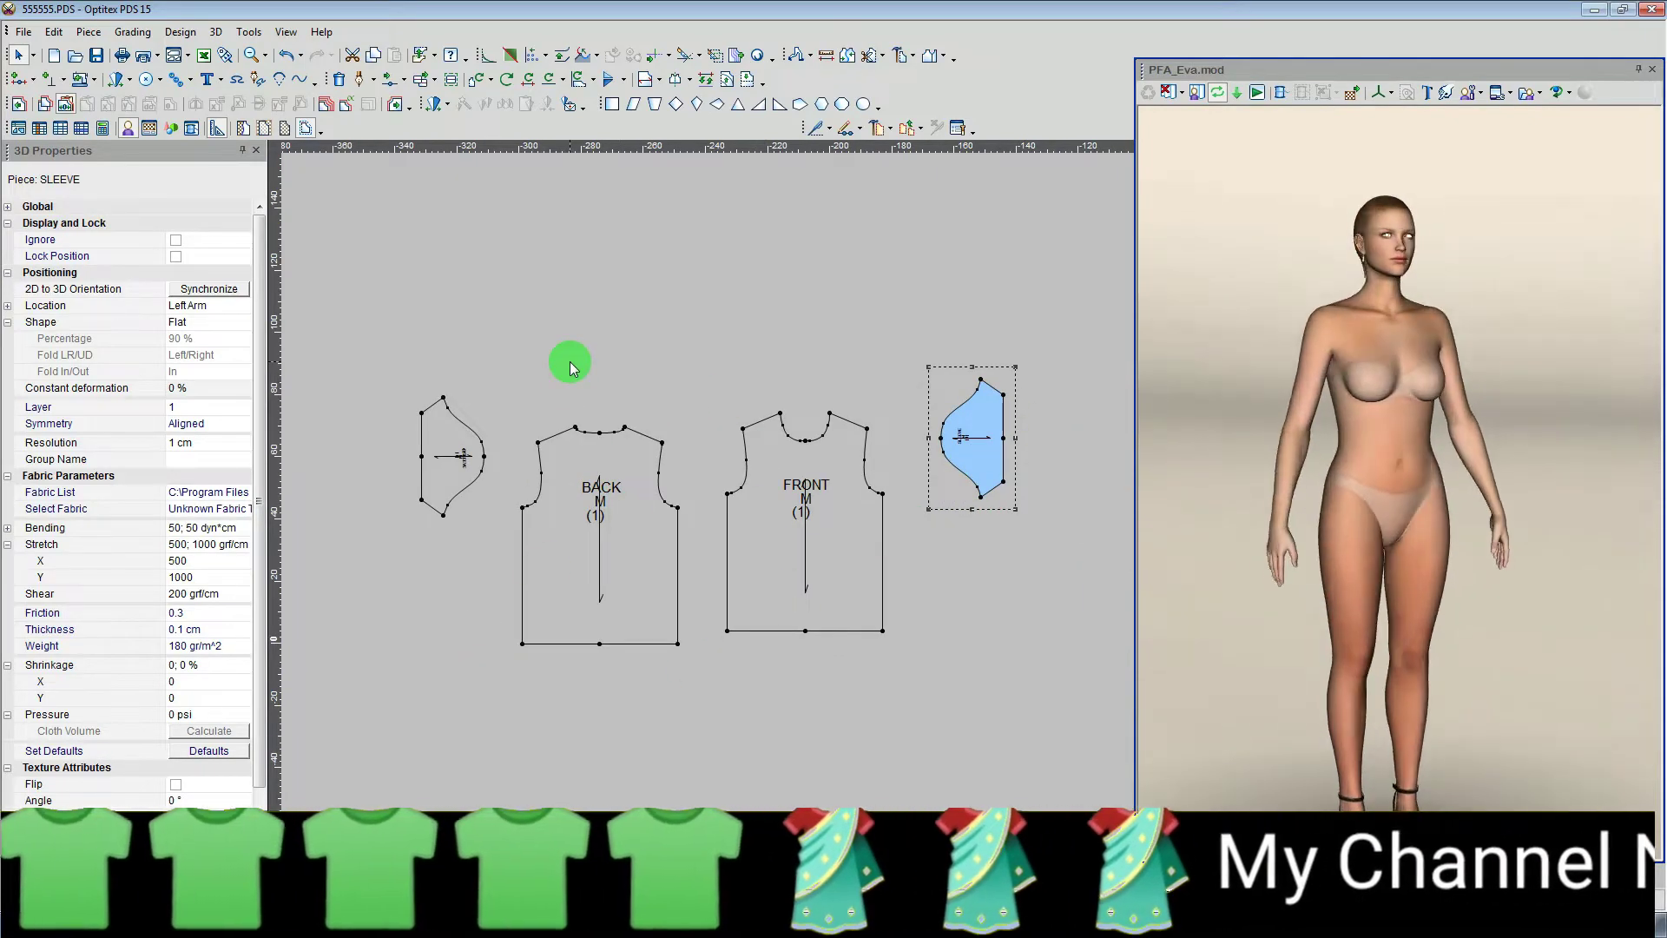
Set the BACK piece's 3D location to Back, then confirm FRONT's location is Front.
{"action": "left_click", "coordinate": [566, 512]}
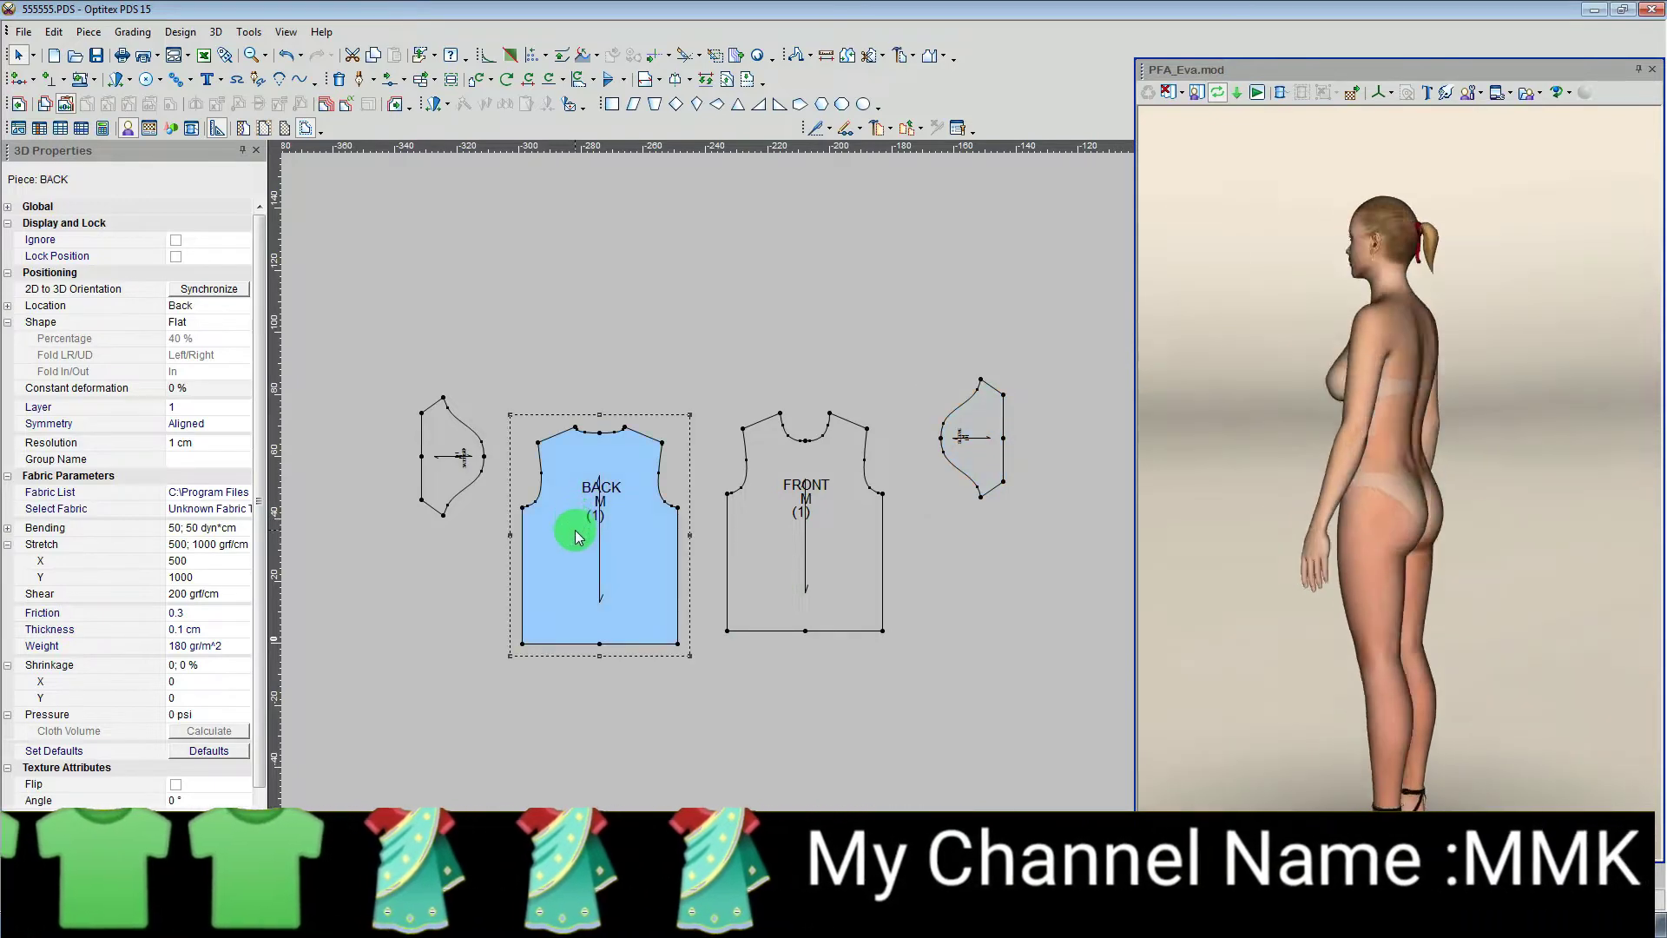
{"action": "left_click", "coordinate": [232, 305]}
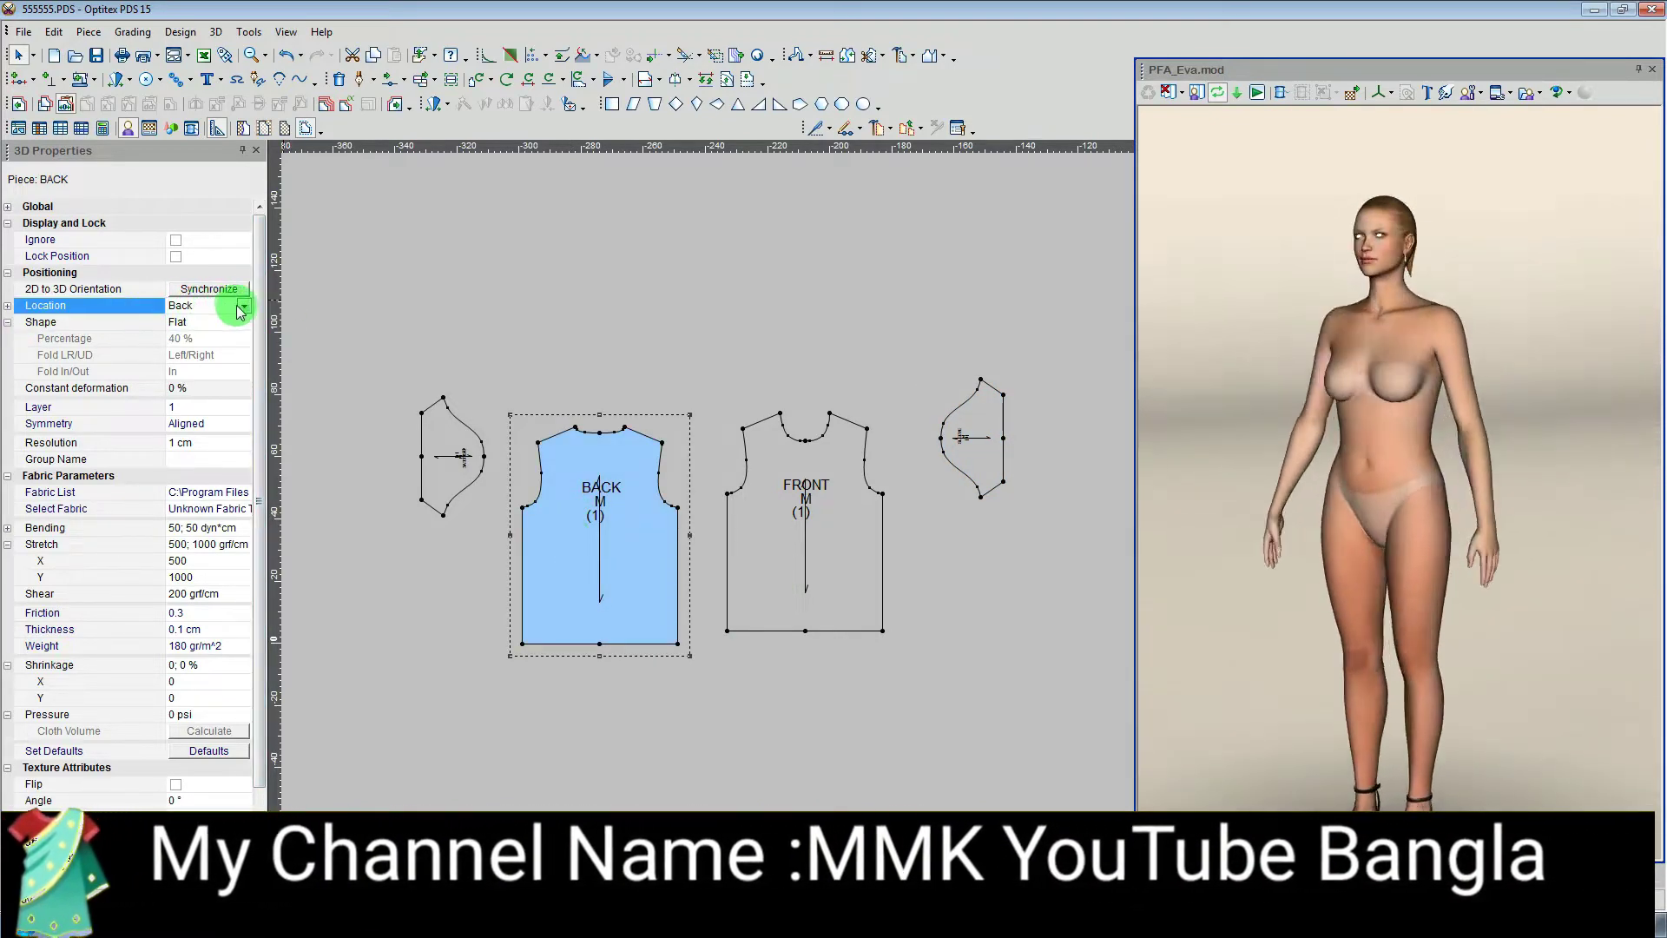
{"action": "left_click", "coordinate": [241, 305]}
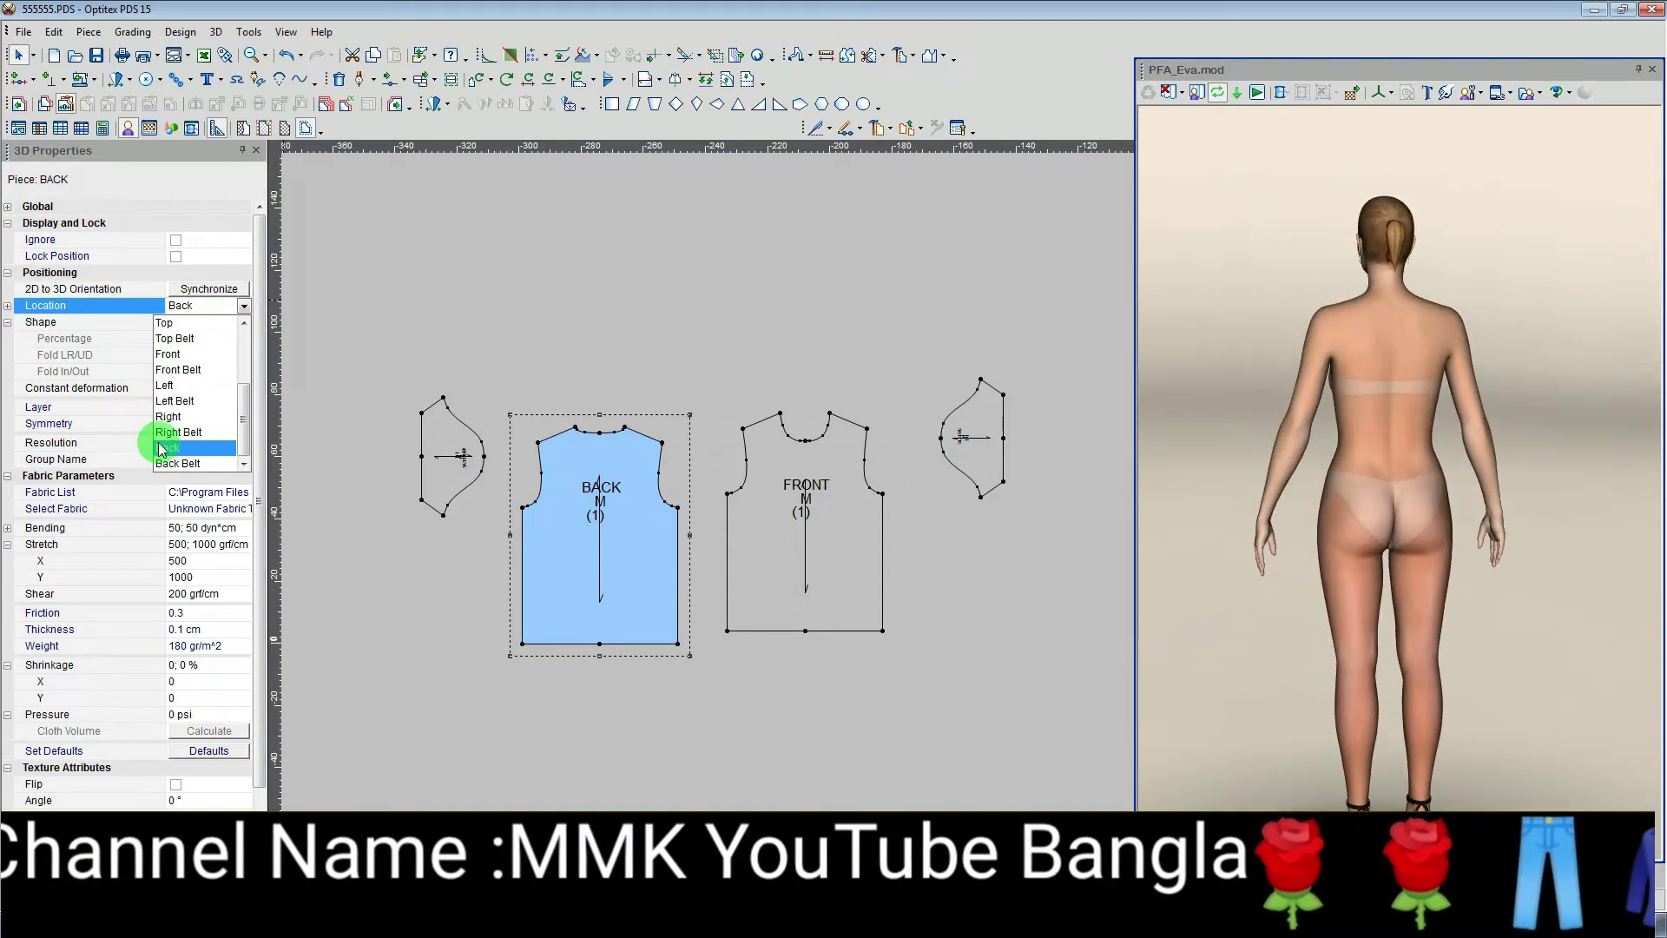
{"action": "left_click", "coordinate": [165, 448]}
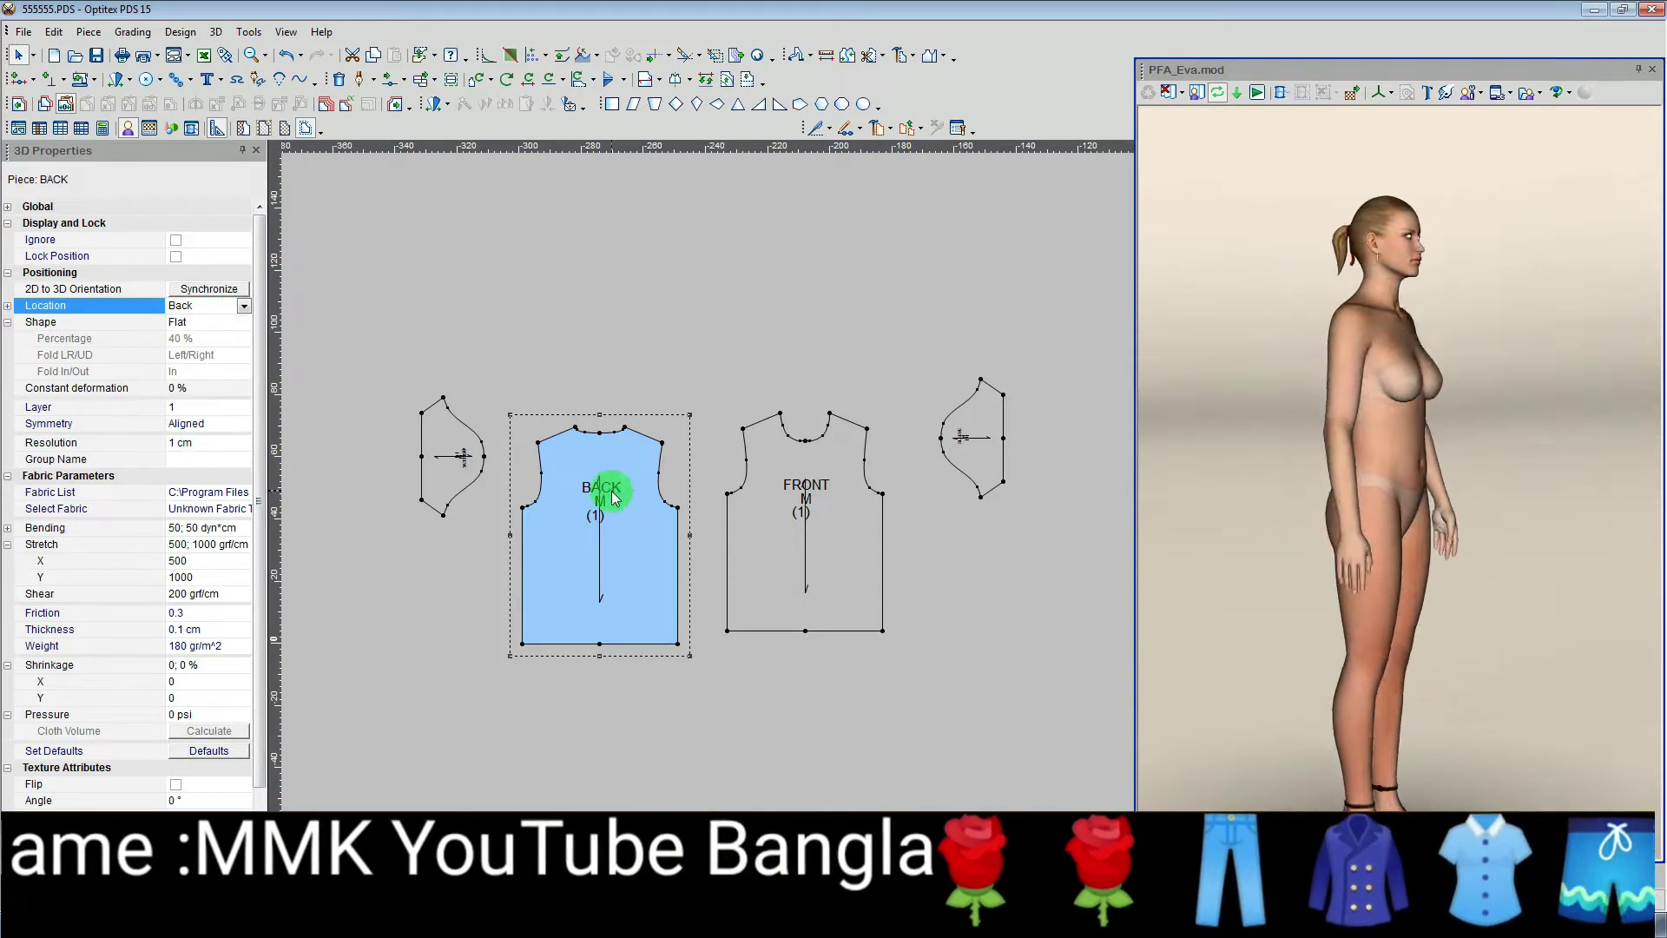
{"action": "left_click", "coordinate": [242, 322]}
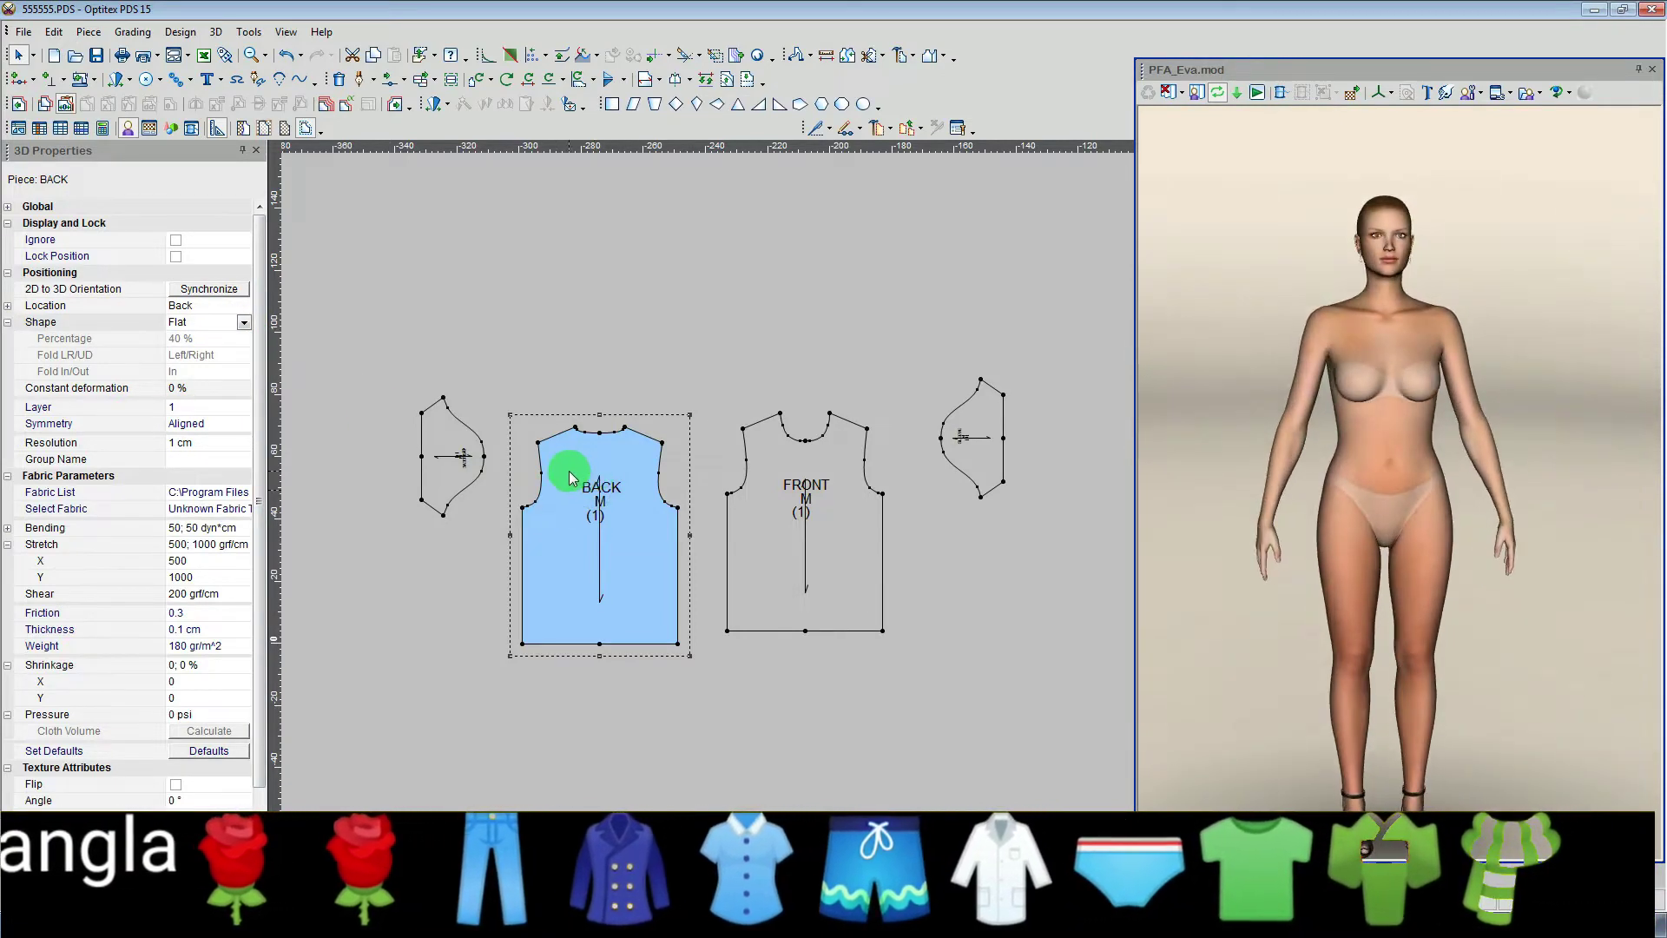
{"action": "double_click", "coordinate": [777, 530]}
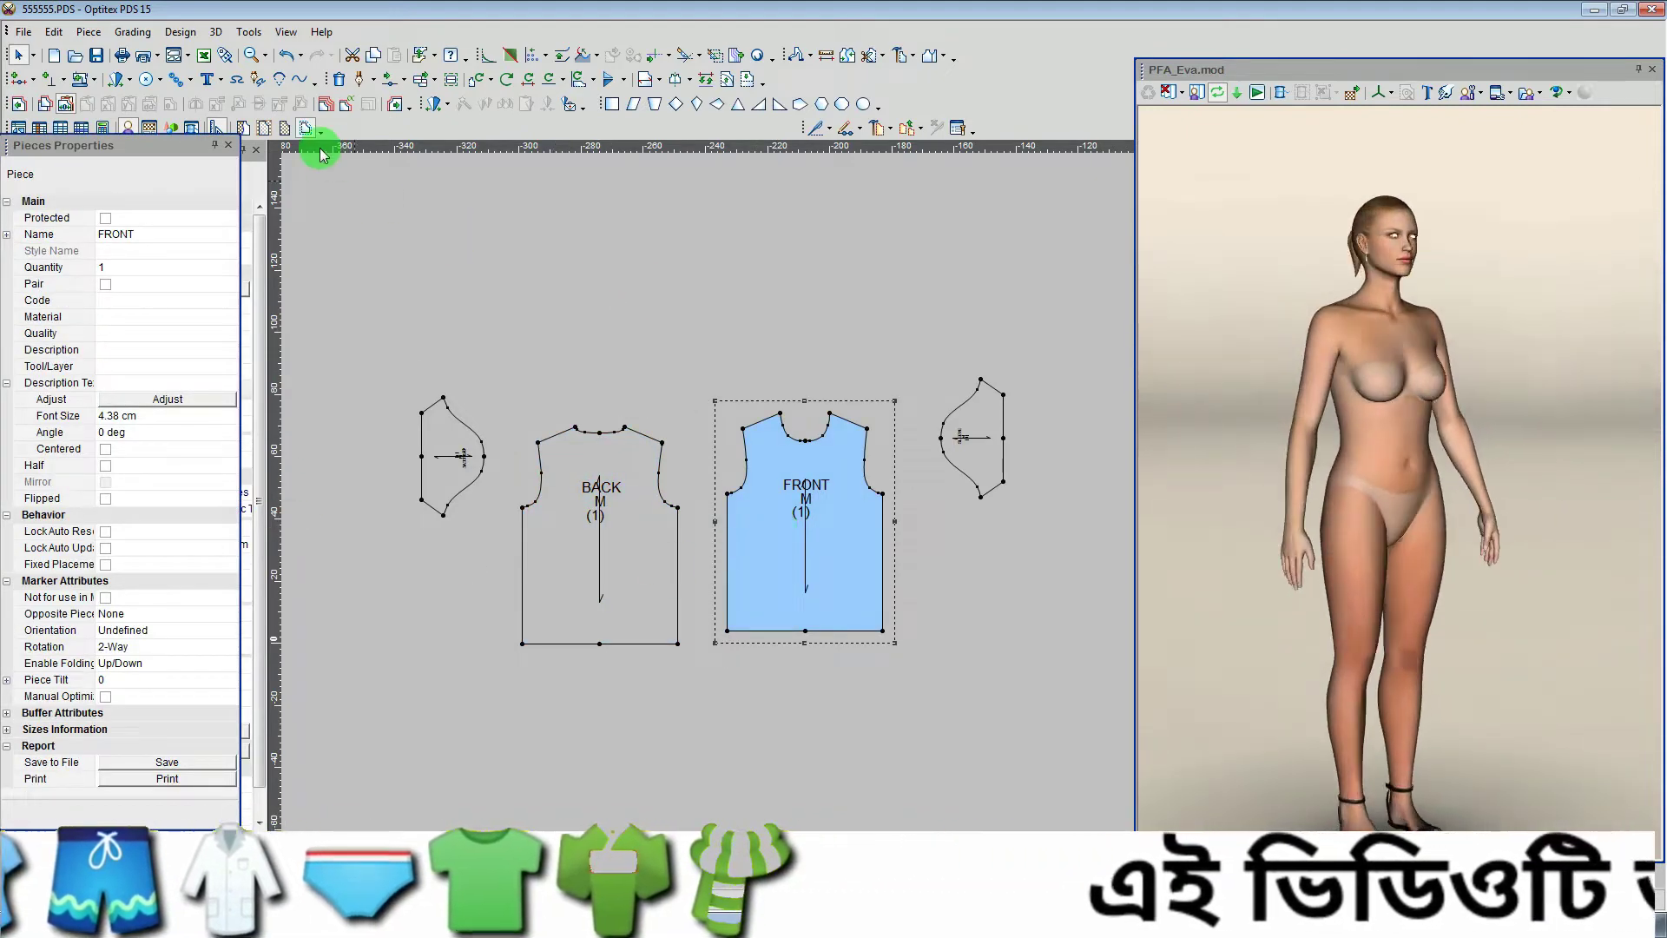
{"action": "left_click", "coordinate": [229, 146]}
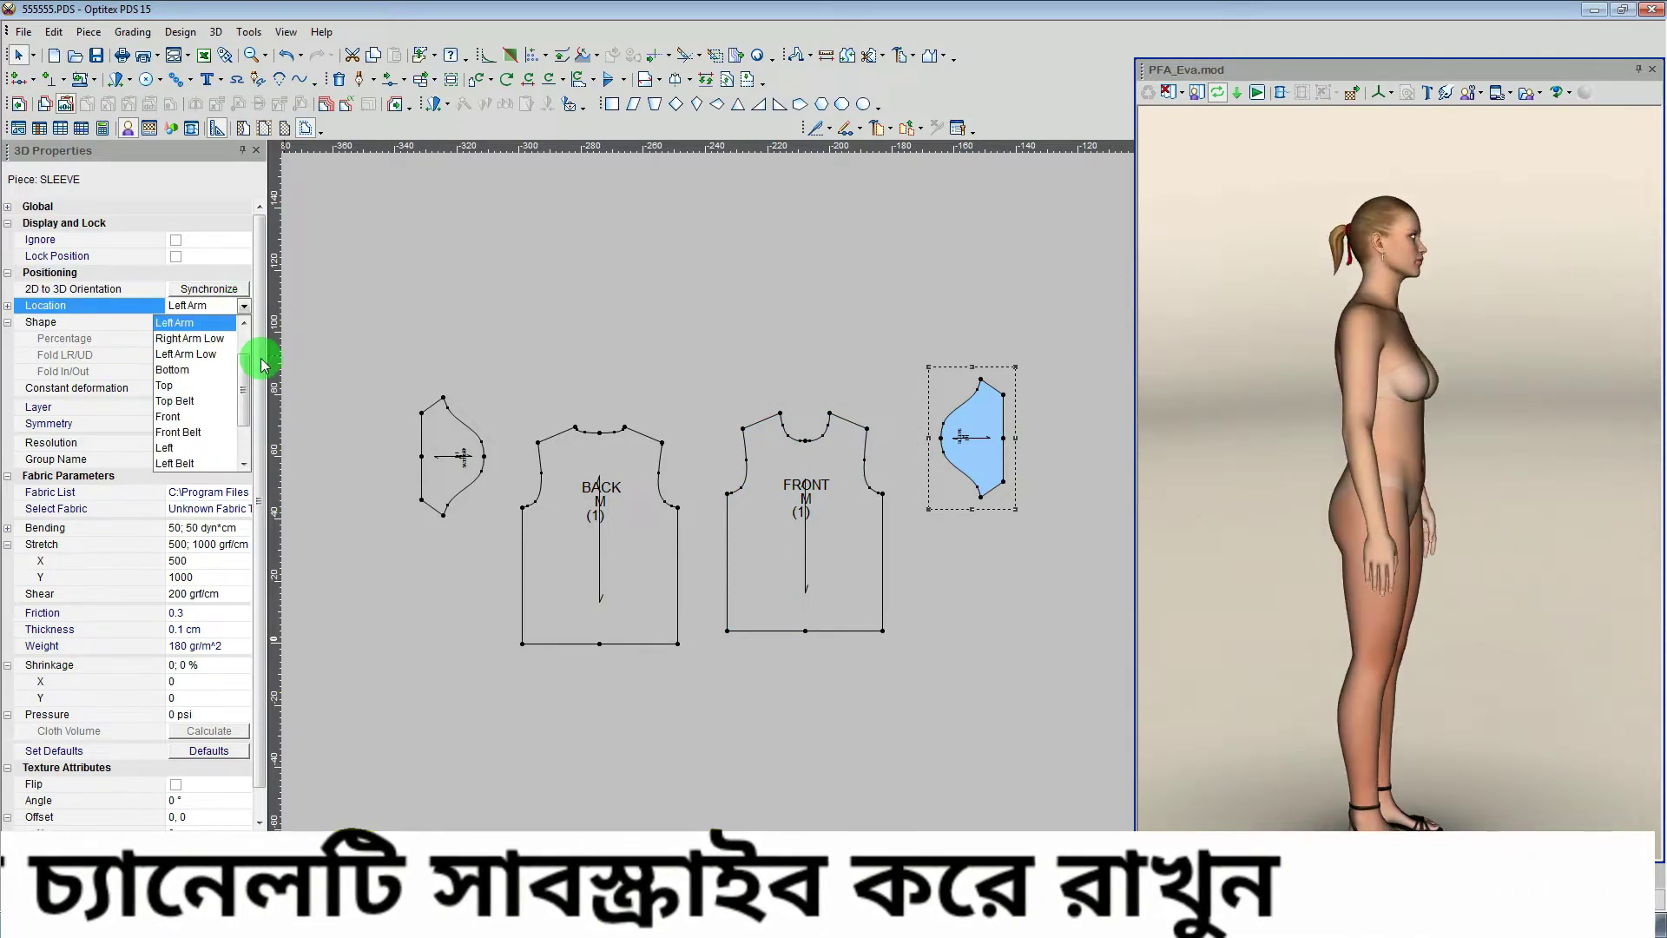
Try Right Arm, then settle the right sleeve's 3D location on Left Arm.
{"action": "scroll", "coordinate": [217, 356], "scroll_direction": "up", "scroll_amount": 1}
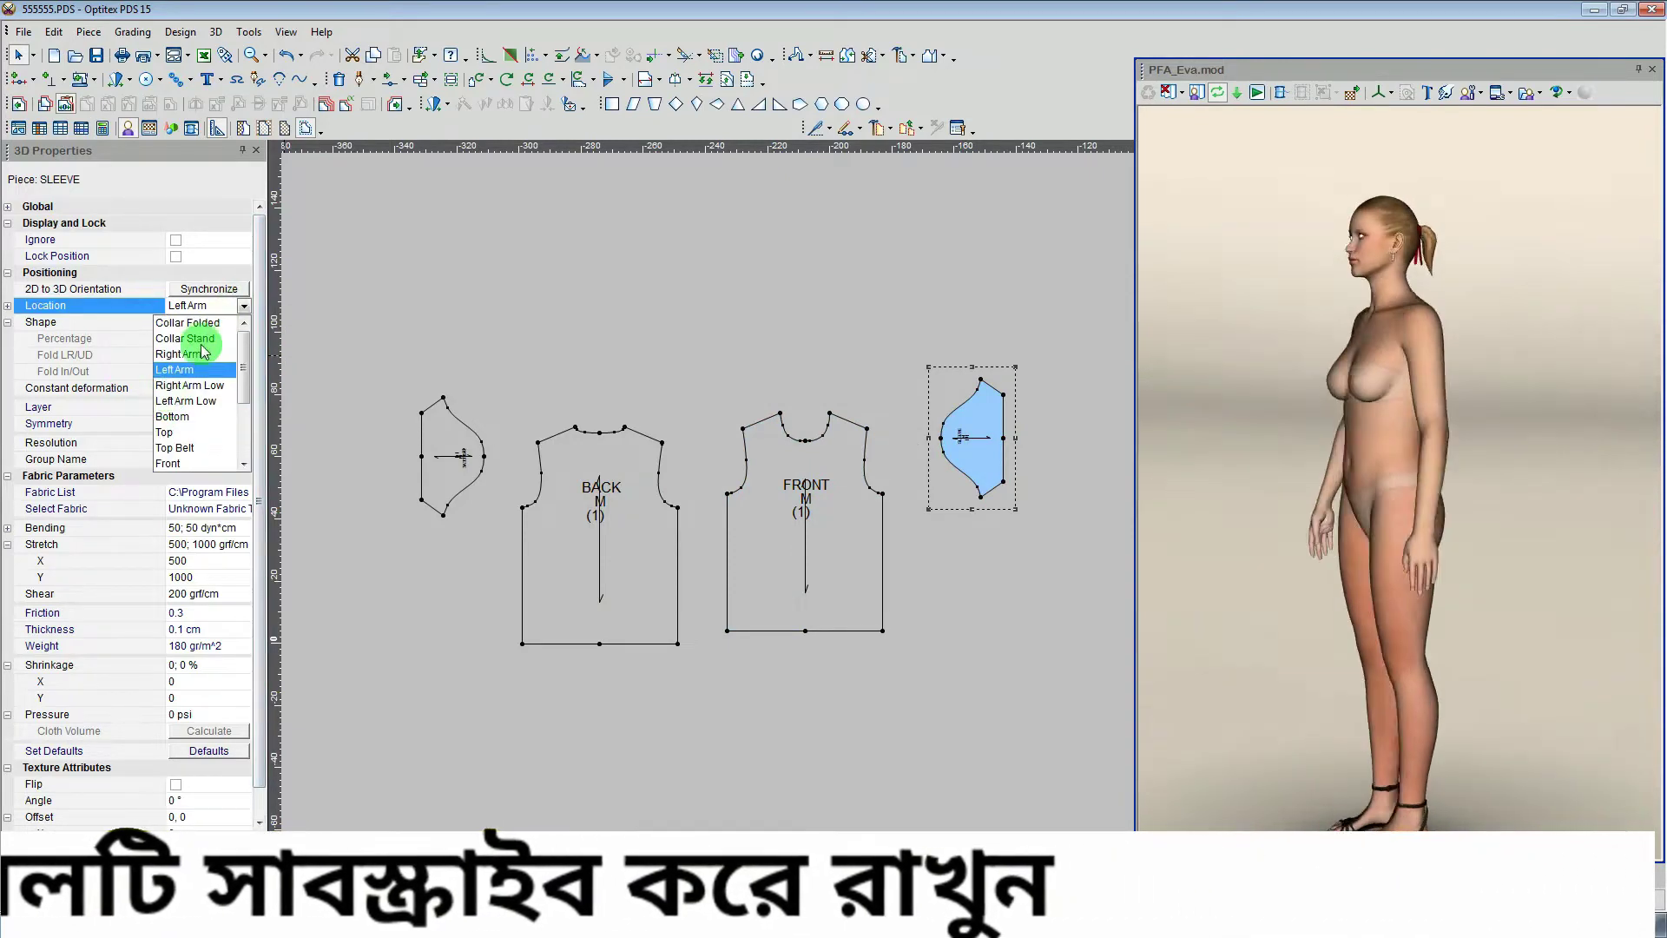
{"action": "left_click", "coordinate": [182, 353]}
{"action": "left_click", "coordinate": [243, 305]}
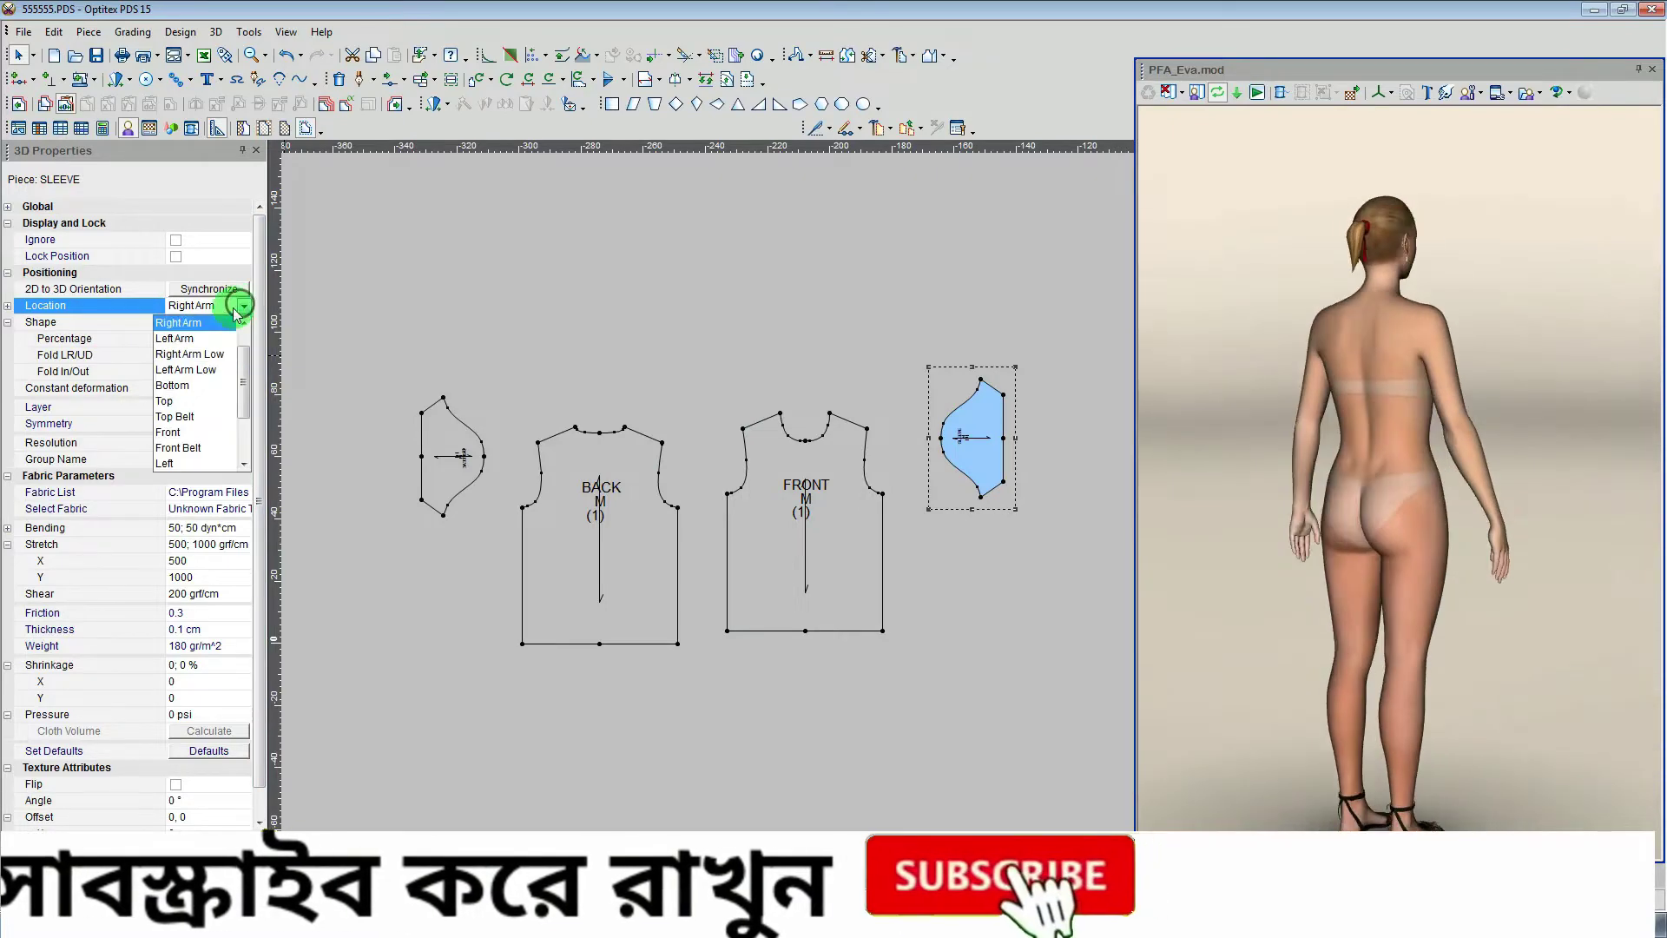
{"action": "left_click", "coordinate": [178, 336]}
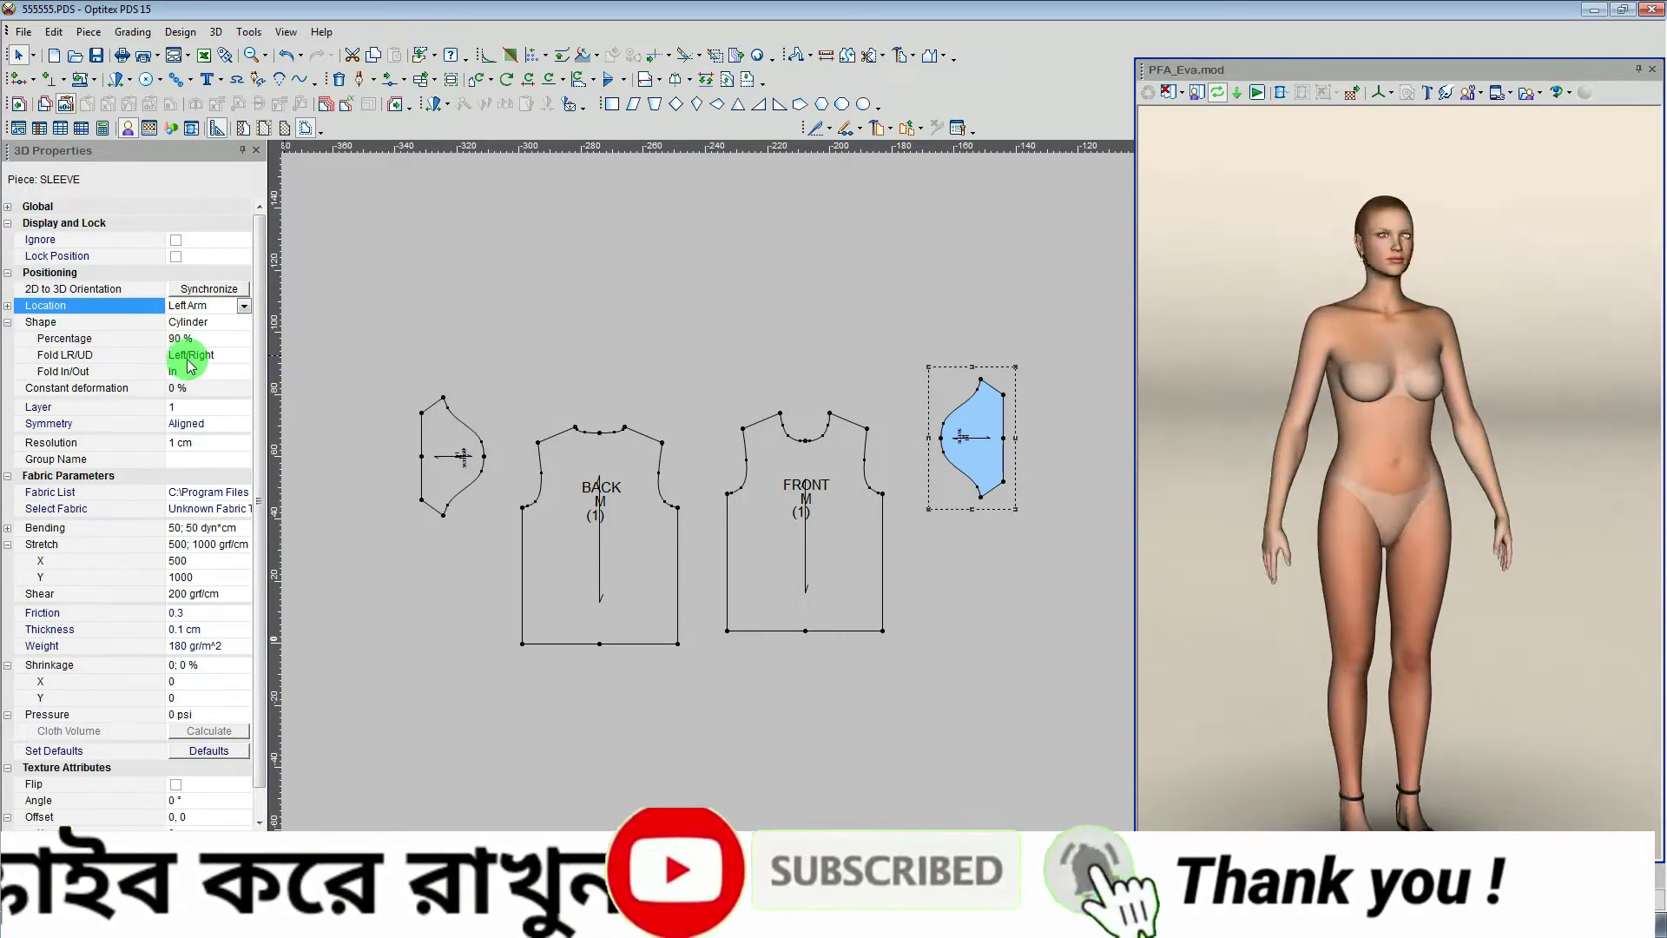
{"action": "left_click", "coordinate": [242, 306]}
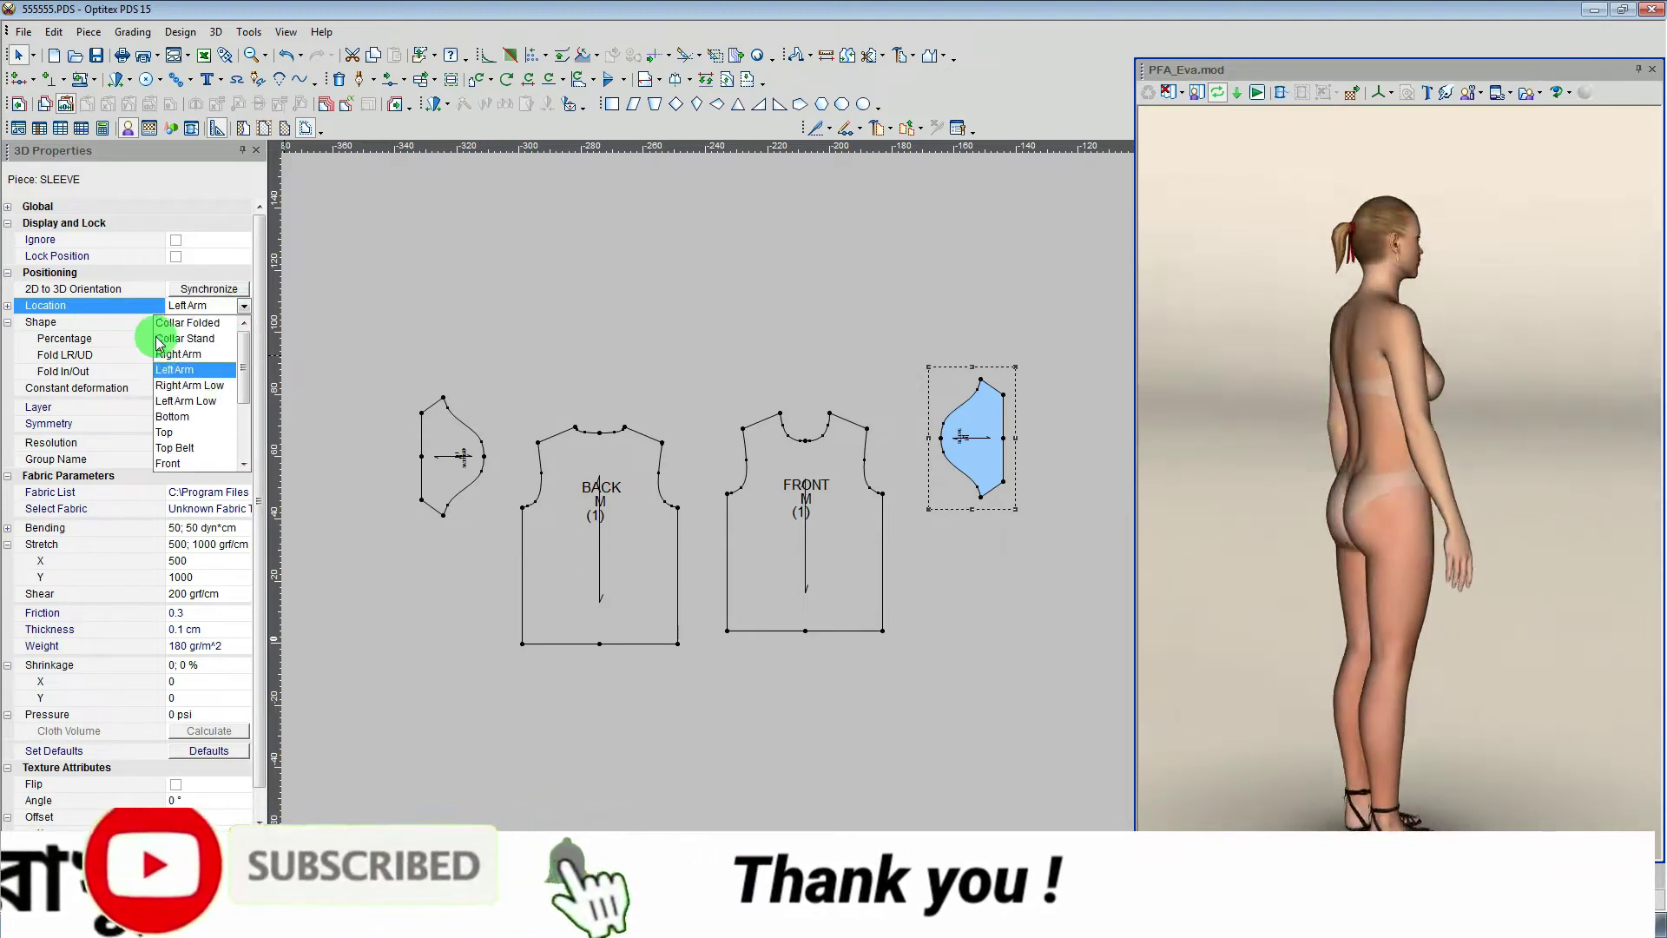
{"action": "left_click", "coordinate": [189, 370]}
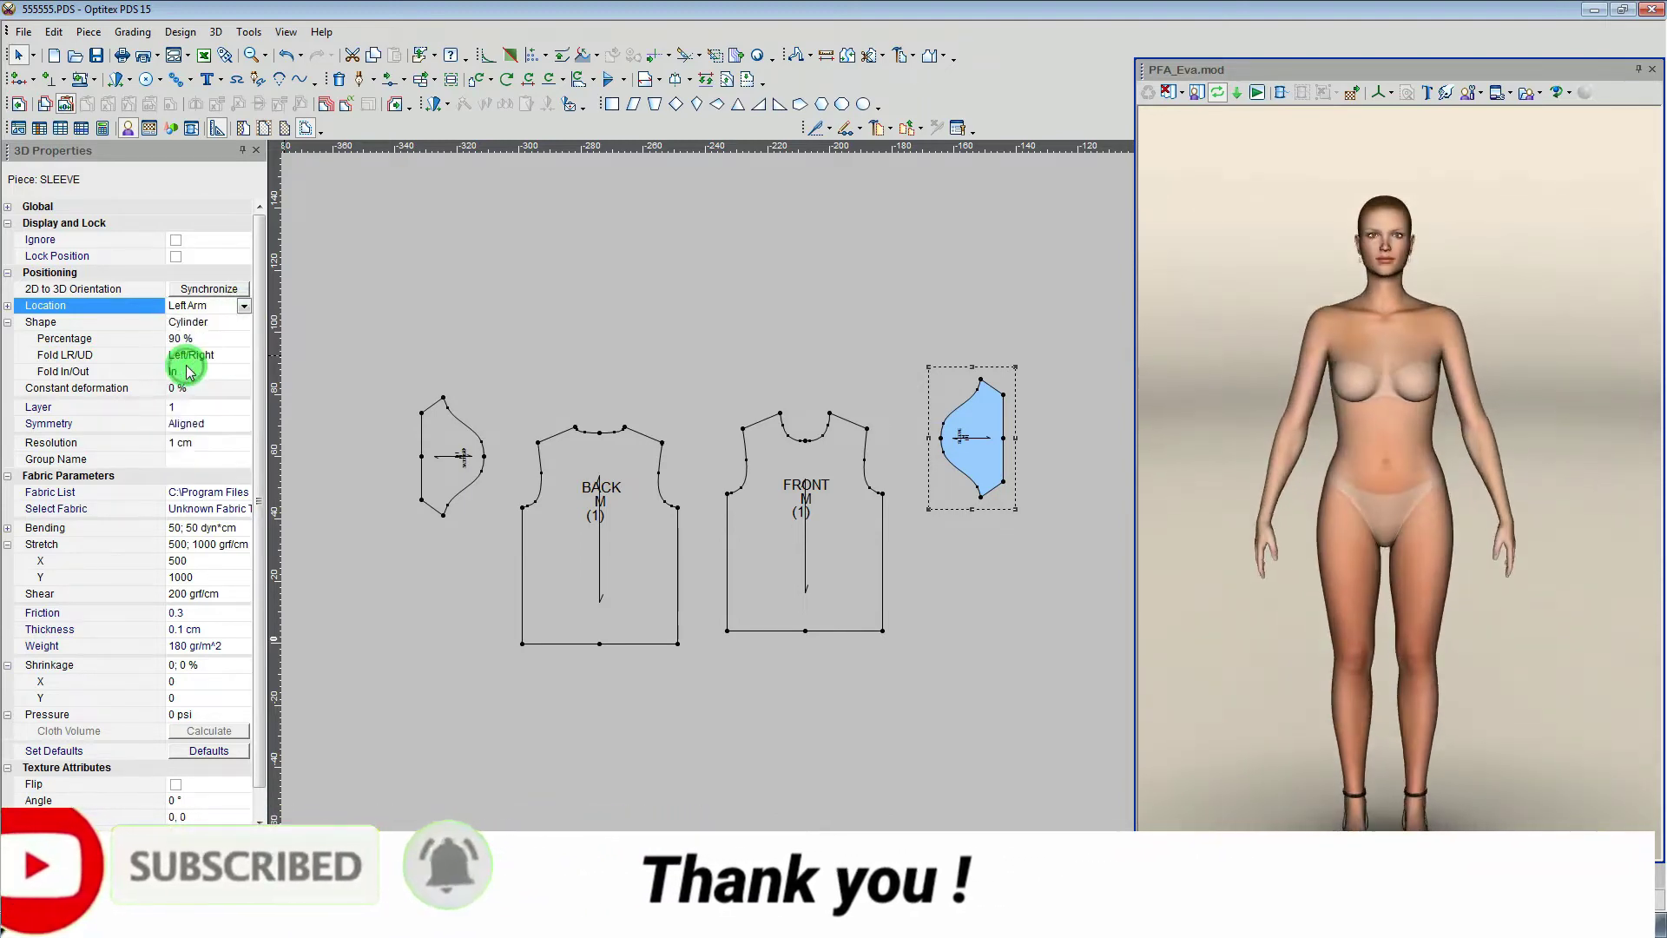
{"action": "left_click", "coordinate": [964, 432]}
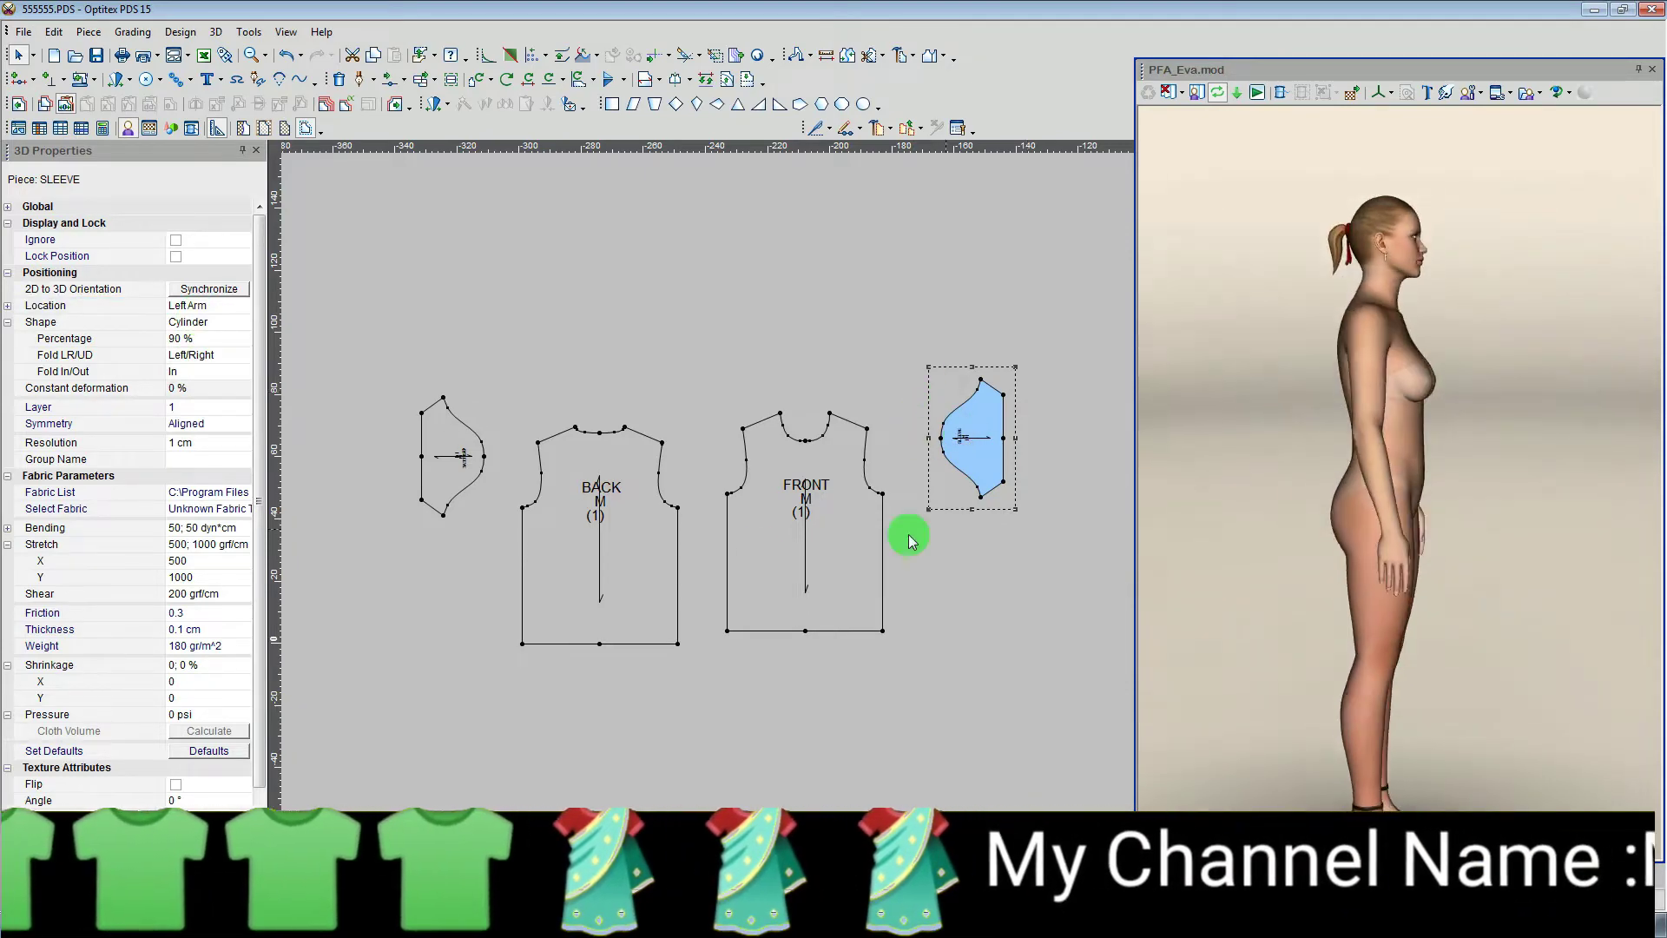
Check the left sleeve's Right Arm location, then select BACK to confirm its Back location.
{"action": "left_click", "coordinate": [432, 473]}
{"action": "left_click", "coordinate": [421, 513]}
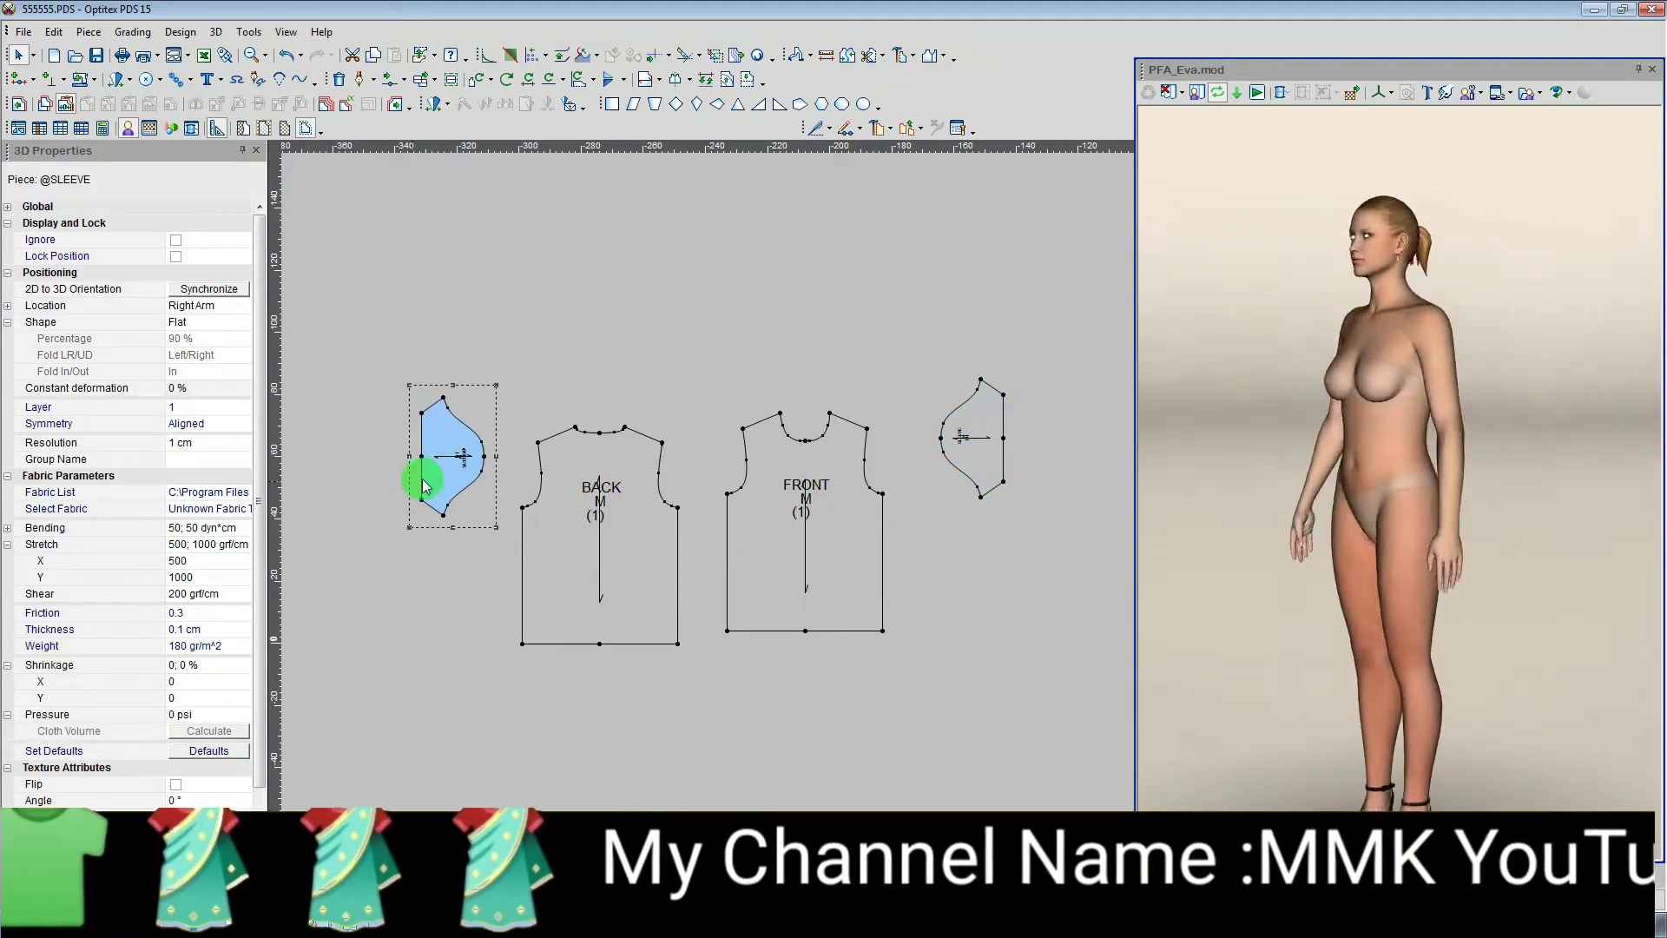
{"action": "left_click", "coordinate": [231, 305]}
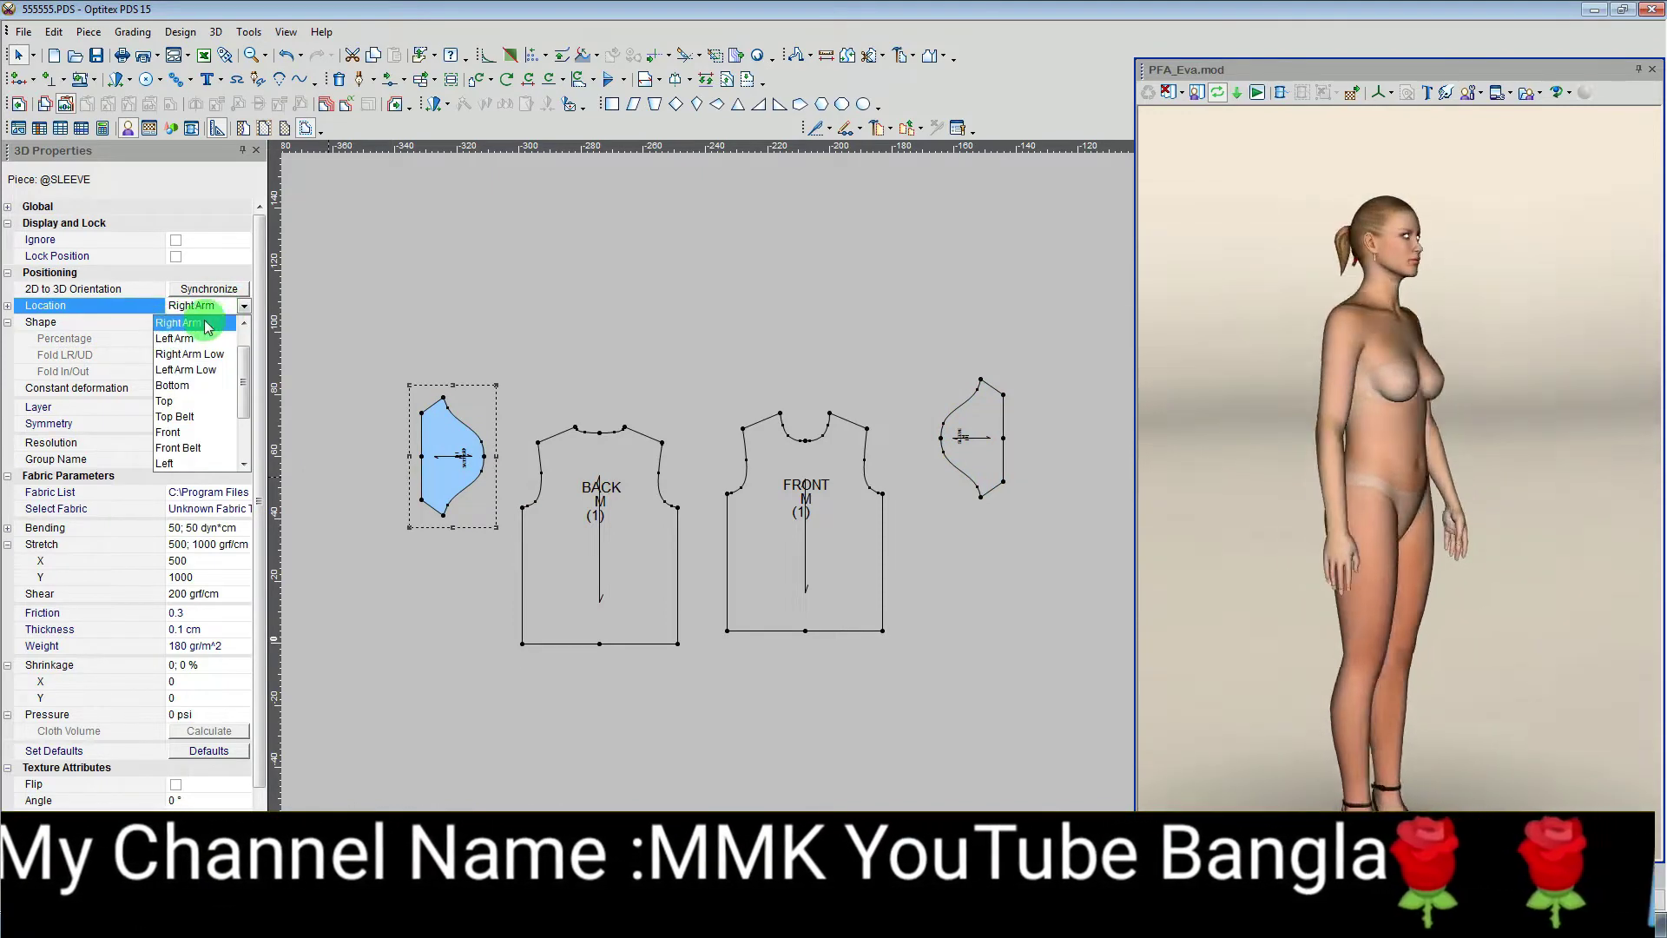
{"action": "left_click", "coordinate": [508, 553]}
{"action": "left_click", "coordinate": [585, 544]}
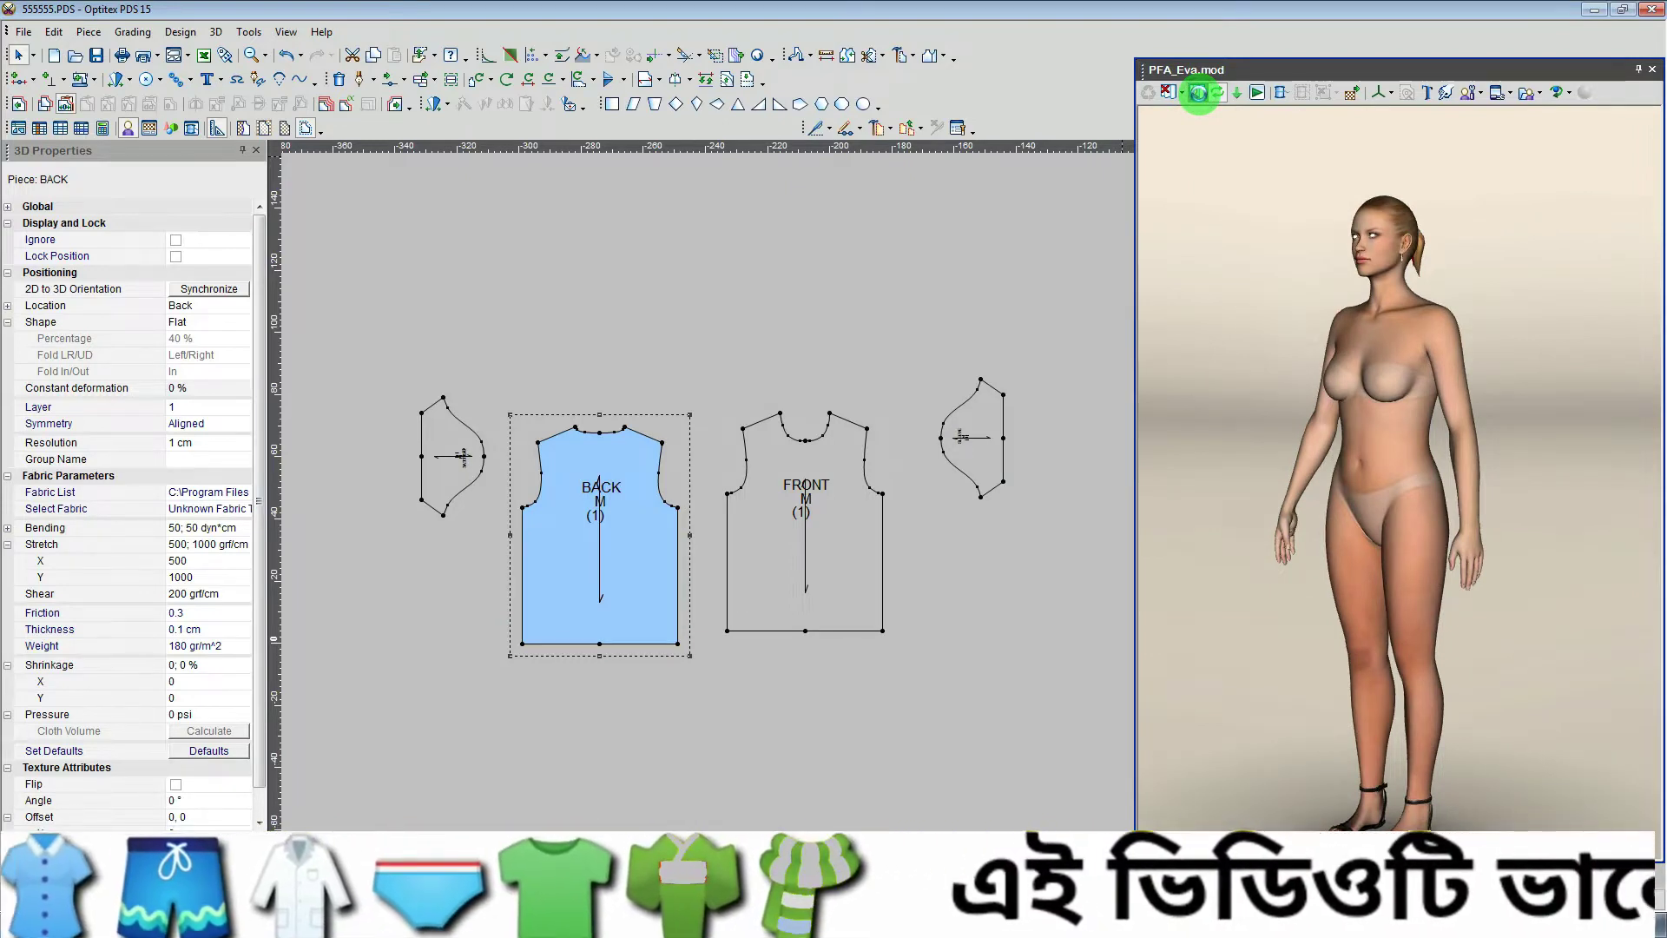
Place the pieces as flat panels around PFA_Eva, orbit to check them, and run the simulation.
{"action": "left_click", "coordinate": [1198, 93]}
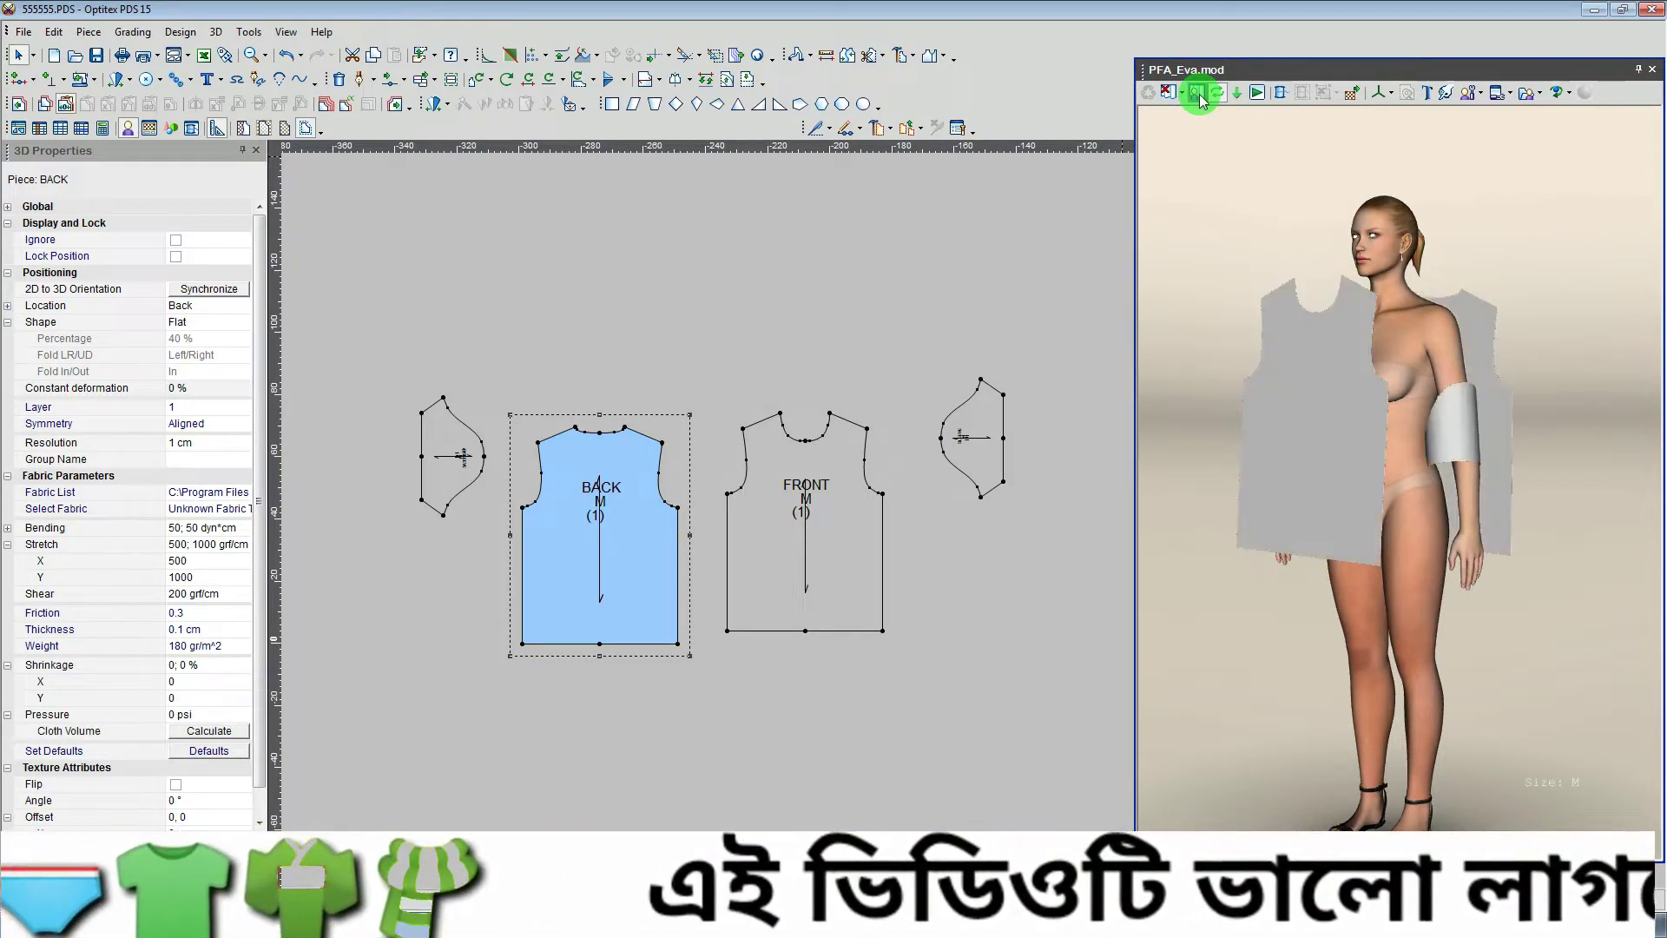
{"action": "mouse_move", "coordinate": [1302, 452]}
{"action": "left_mouse_down"}
{"action": "mouse_move", "coordinate": [1440, 532]}
{"action": "mouse_move", "coordinate": [1403, 473]}
{"action": "mouse_move", "coordinate": [1480, 271]}
{"action": "left_mouse_up"}
{"action": "mouse_move", "coordinate": [1439, 442]}
{"action": "left_mouse_down"}
{"action": "mouse_move", "coordinate": [1395, 451]}
{"action": "mouse_move", "coordinate": [1342, 394]}
{"action": "left_mouse_up"}
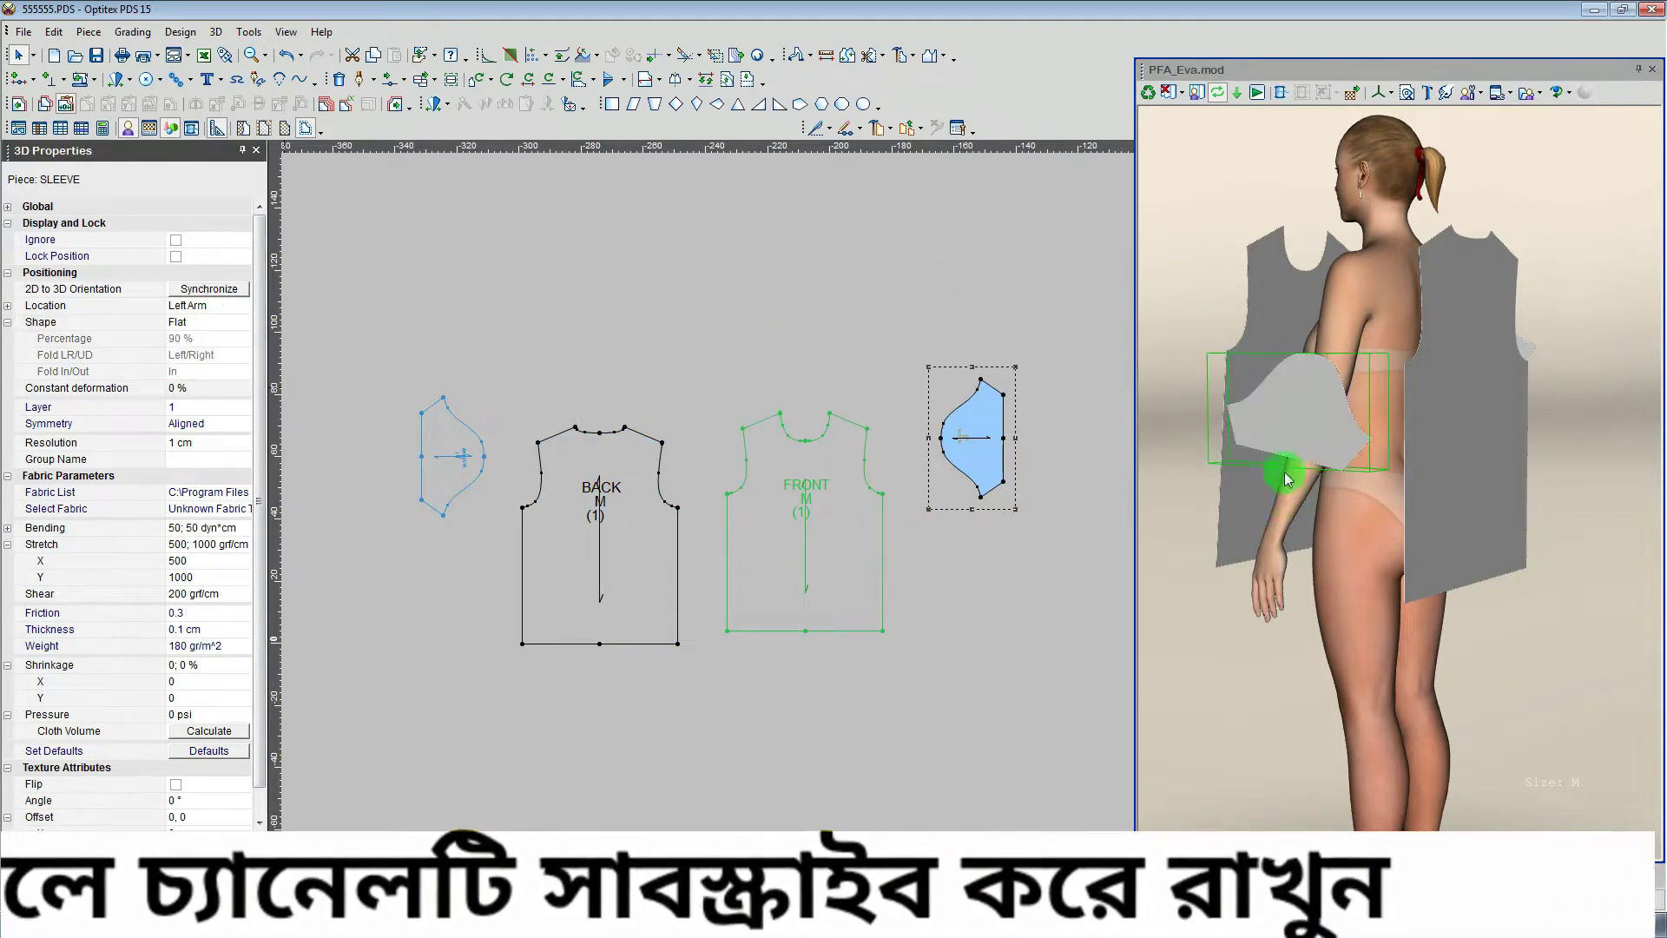
{"action": "mouse_move", "coordinate": [1276, 462]}
{"action": "left_mouse_down"}
{"action": "mouse_move", "coordinate": [1346, 454]}
{"action": "mouse_move", "coordinate": [1401, 402]}
{"action": "mouse_move", "coordinate": [1276, 401]}
{"action": "mouse_move", "coordinate": [1373, 383]}
{"action": "left_mouse_up"}
{"action": "scroll", "coordinate": [1333, 352], "scroll_direction": "down", "scroll_amount": 3}
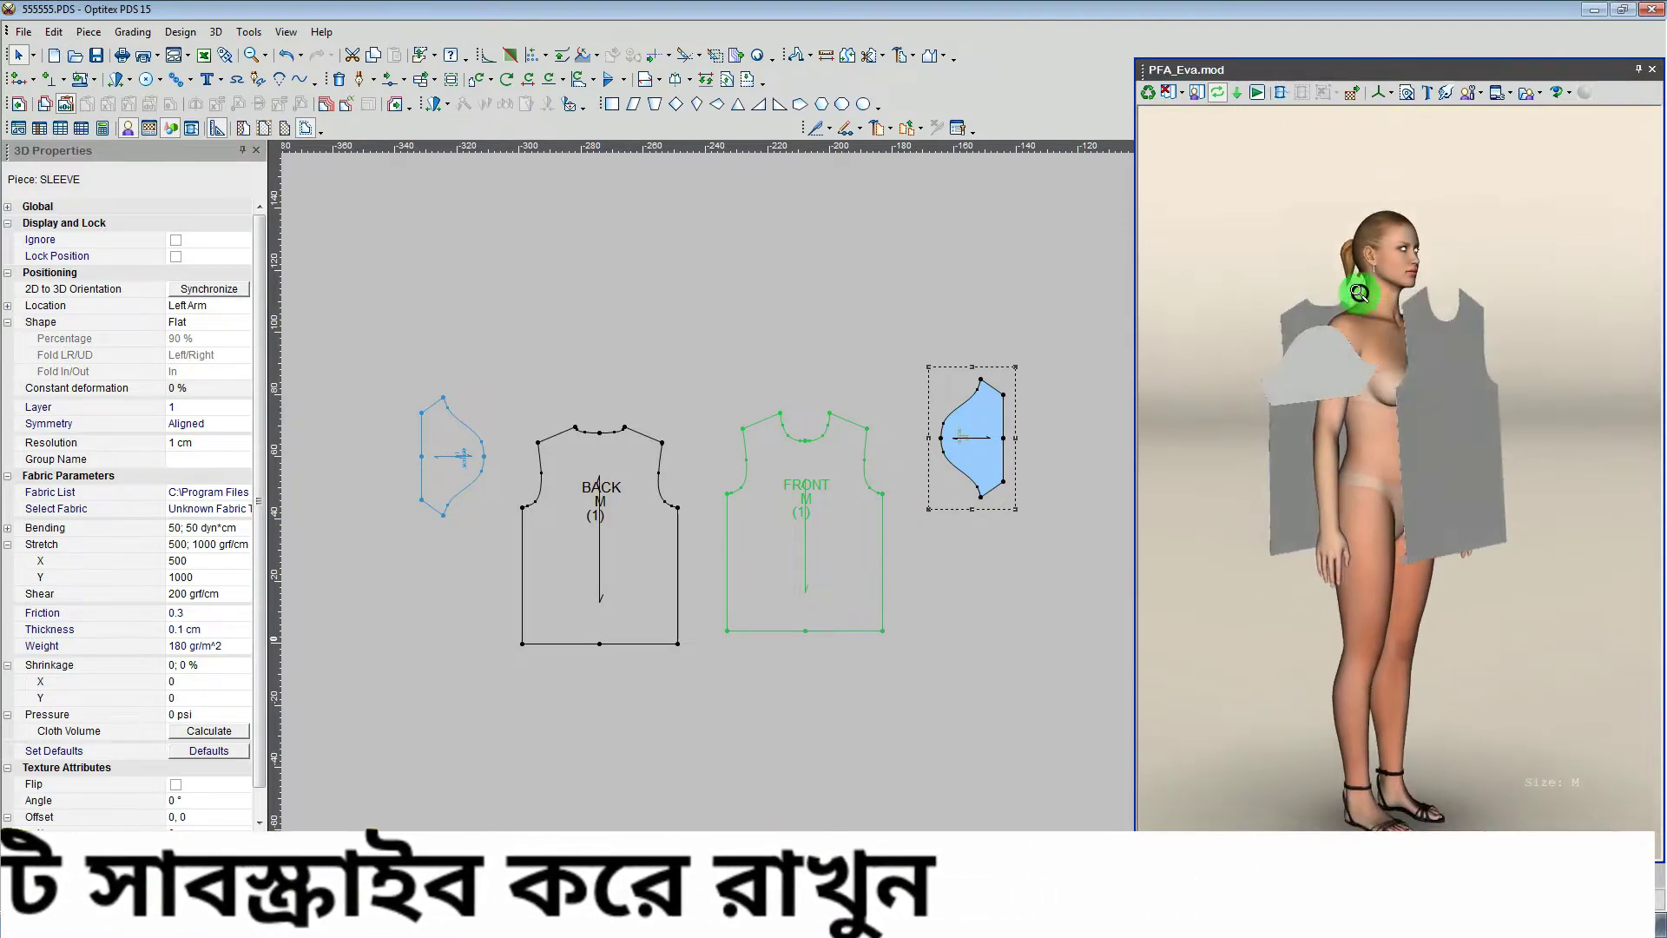
{"action": "left_click_drag", "start_coordinate": [1448, 388], "coordinate": [1288, 460]}
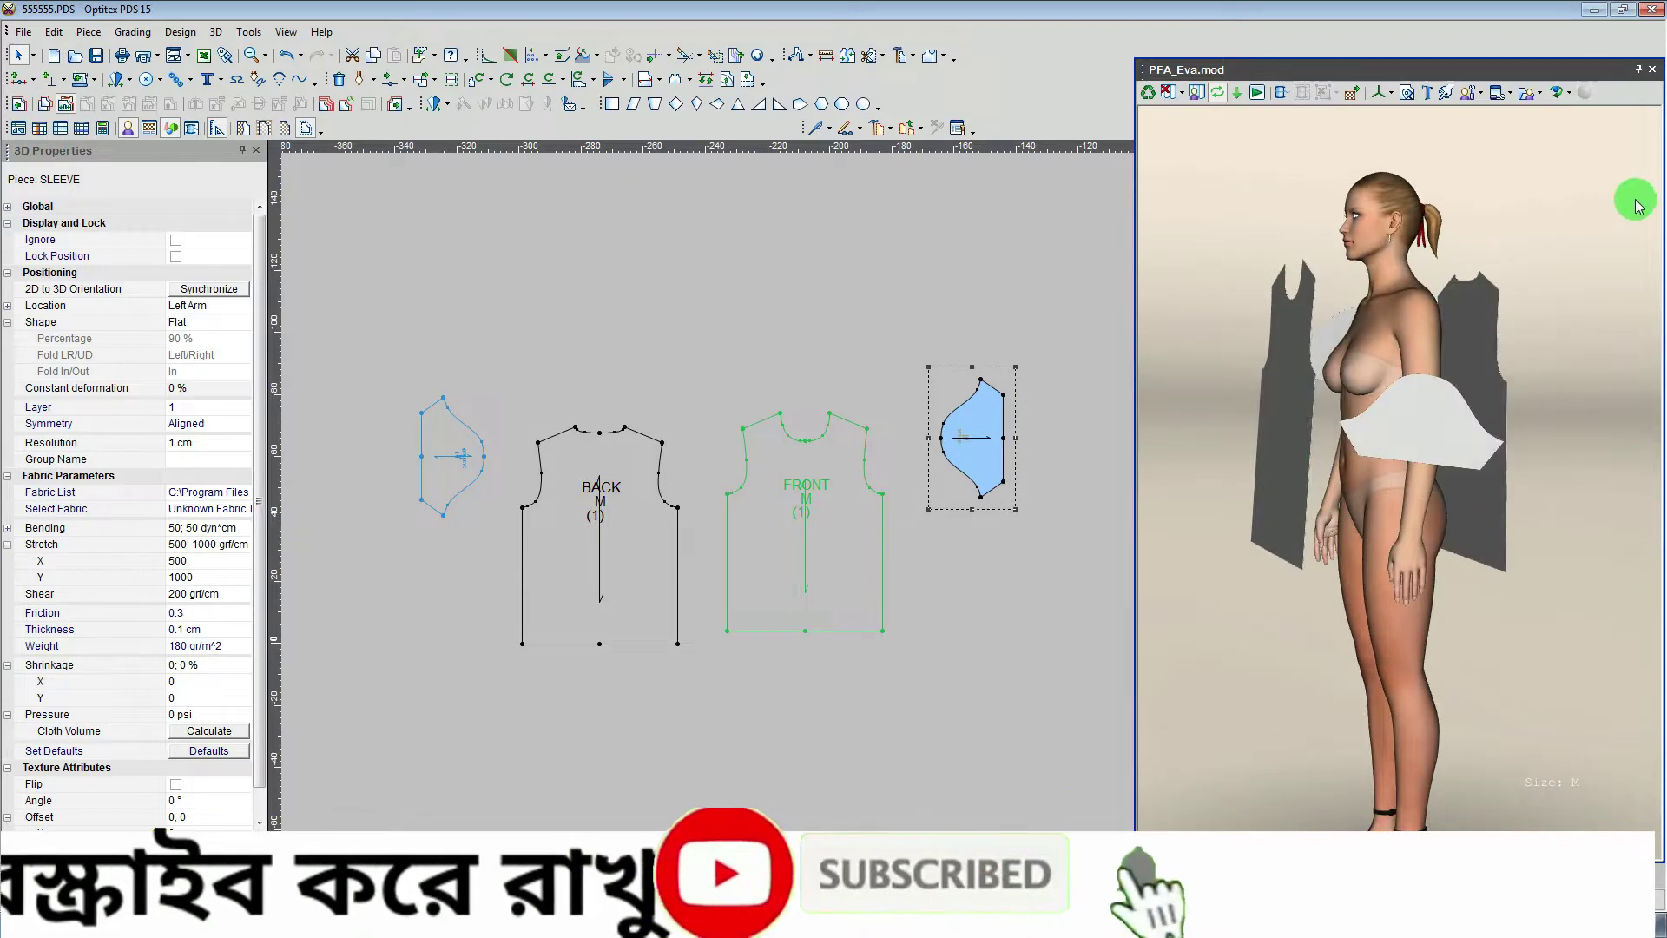
{"action": "left_click", "coordinate": [1558, 93]}
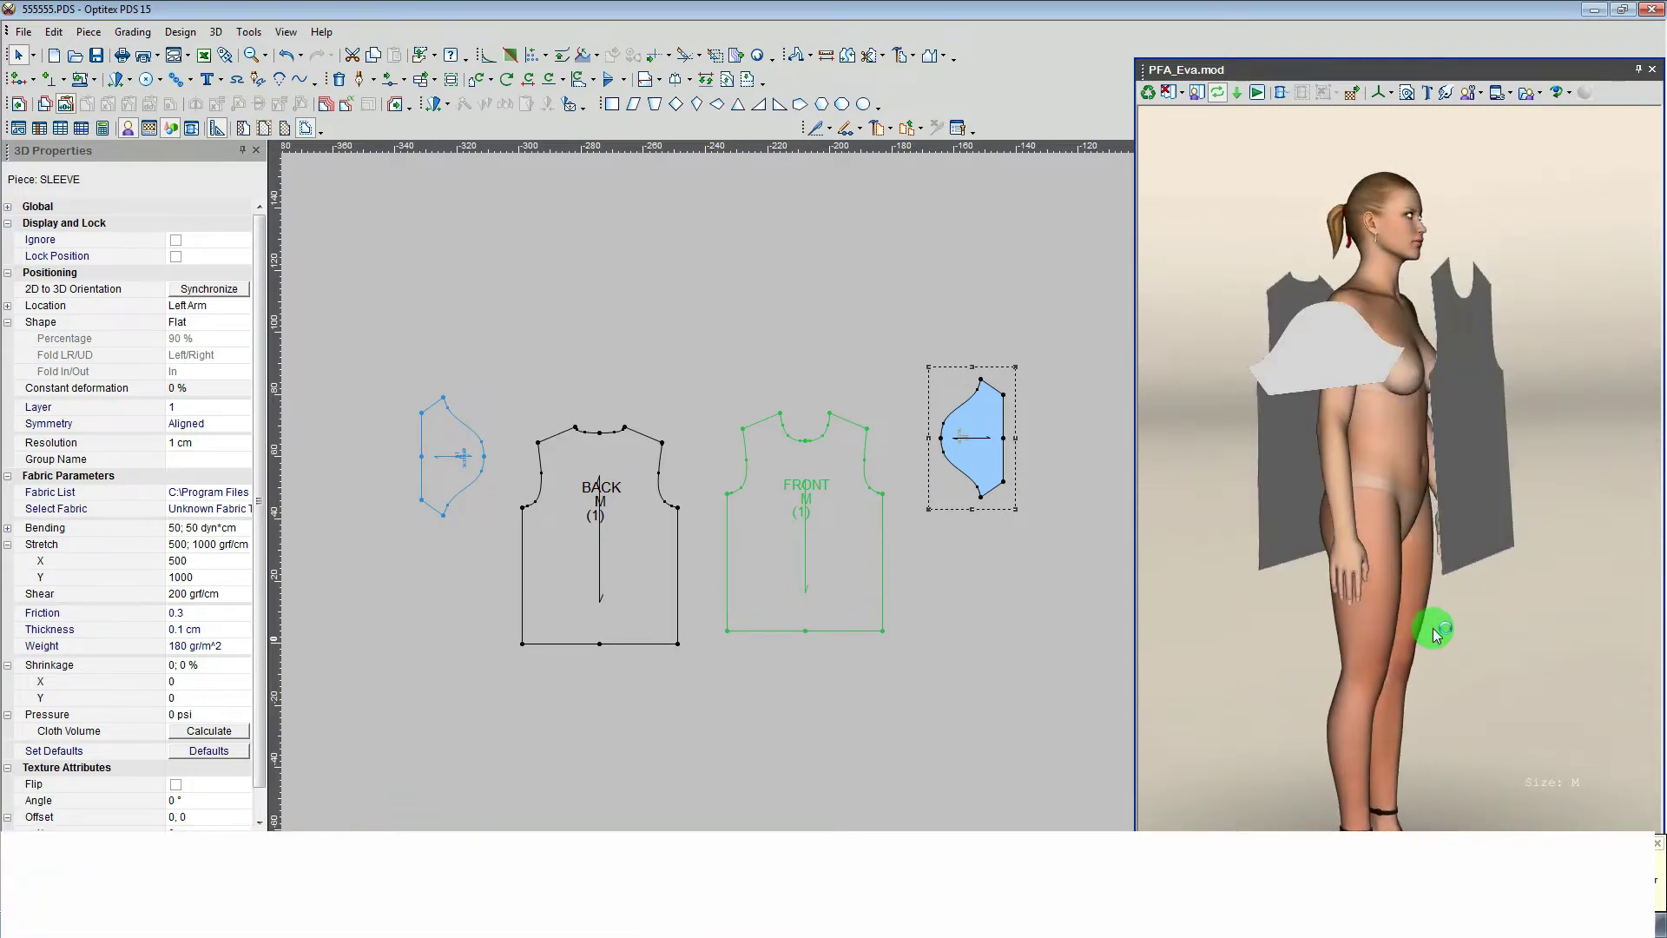
{"action": "left_click_drag", "start_coordinate": [1434, 634], "coordinate": [1371, 553]}
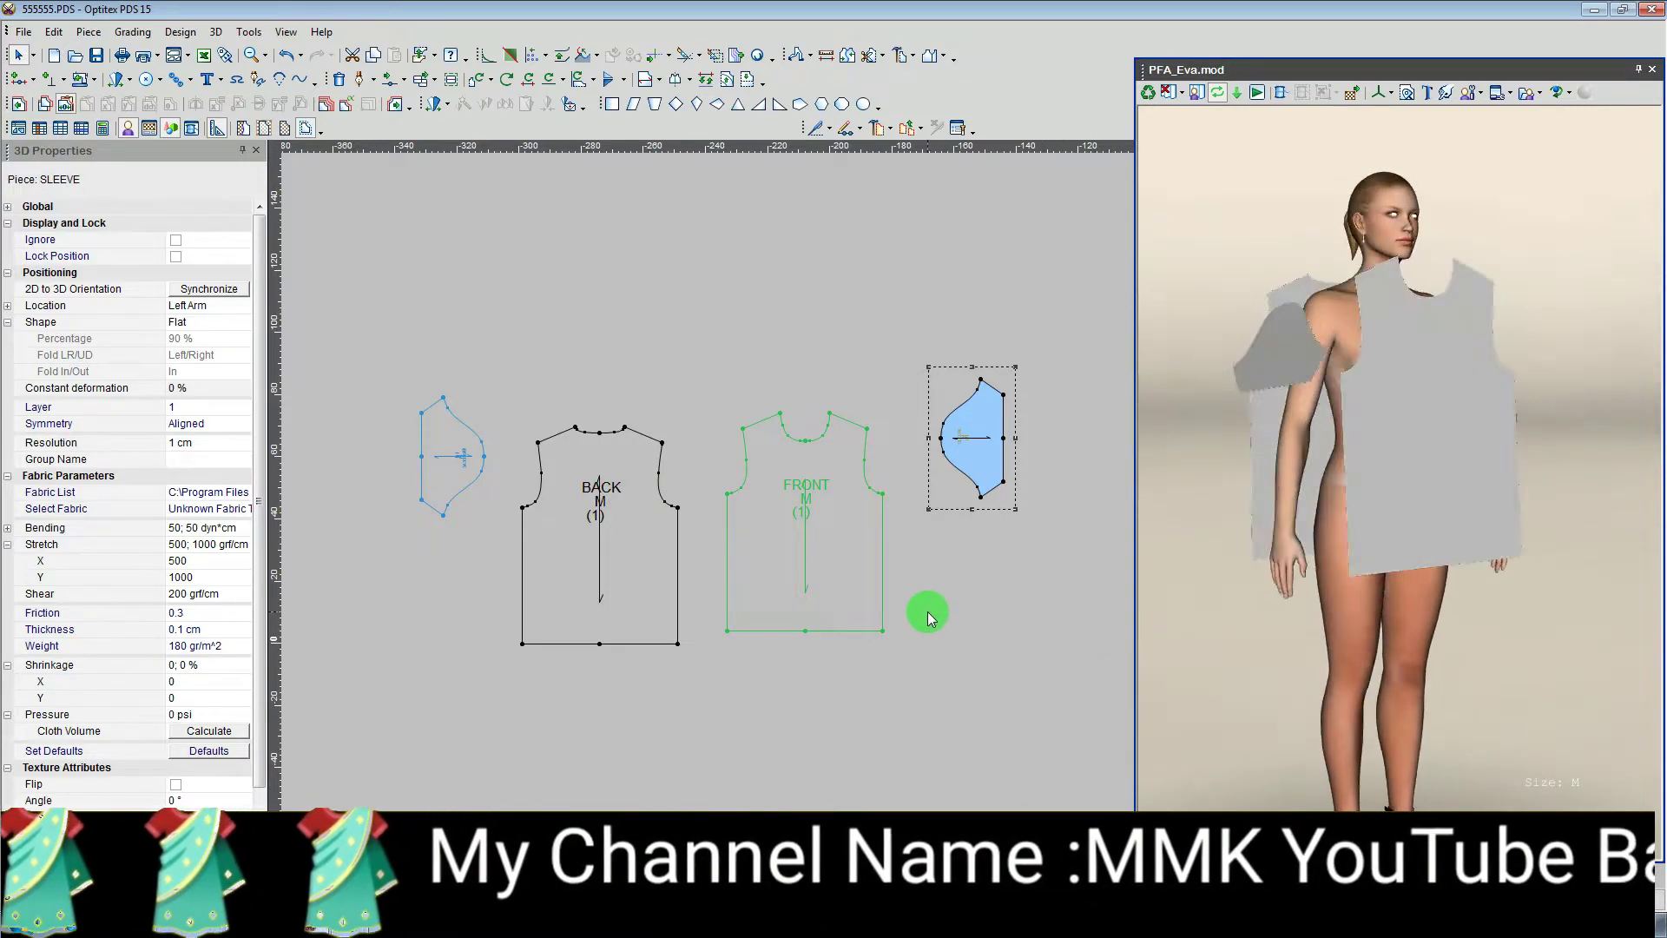
Select FRONT and begin Stitch001 on its shoulder edge toward the BACK shoulder.
{"action": "left_click", "coordinate": [794, 427]}
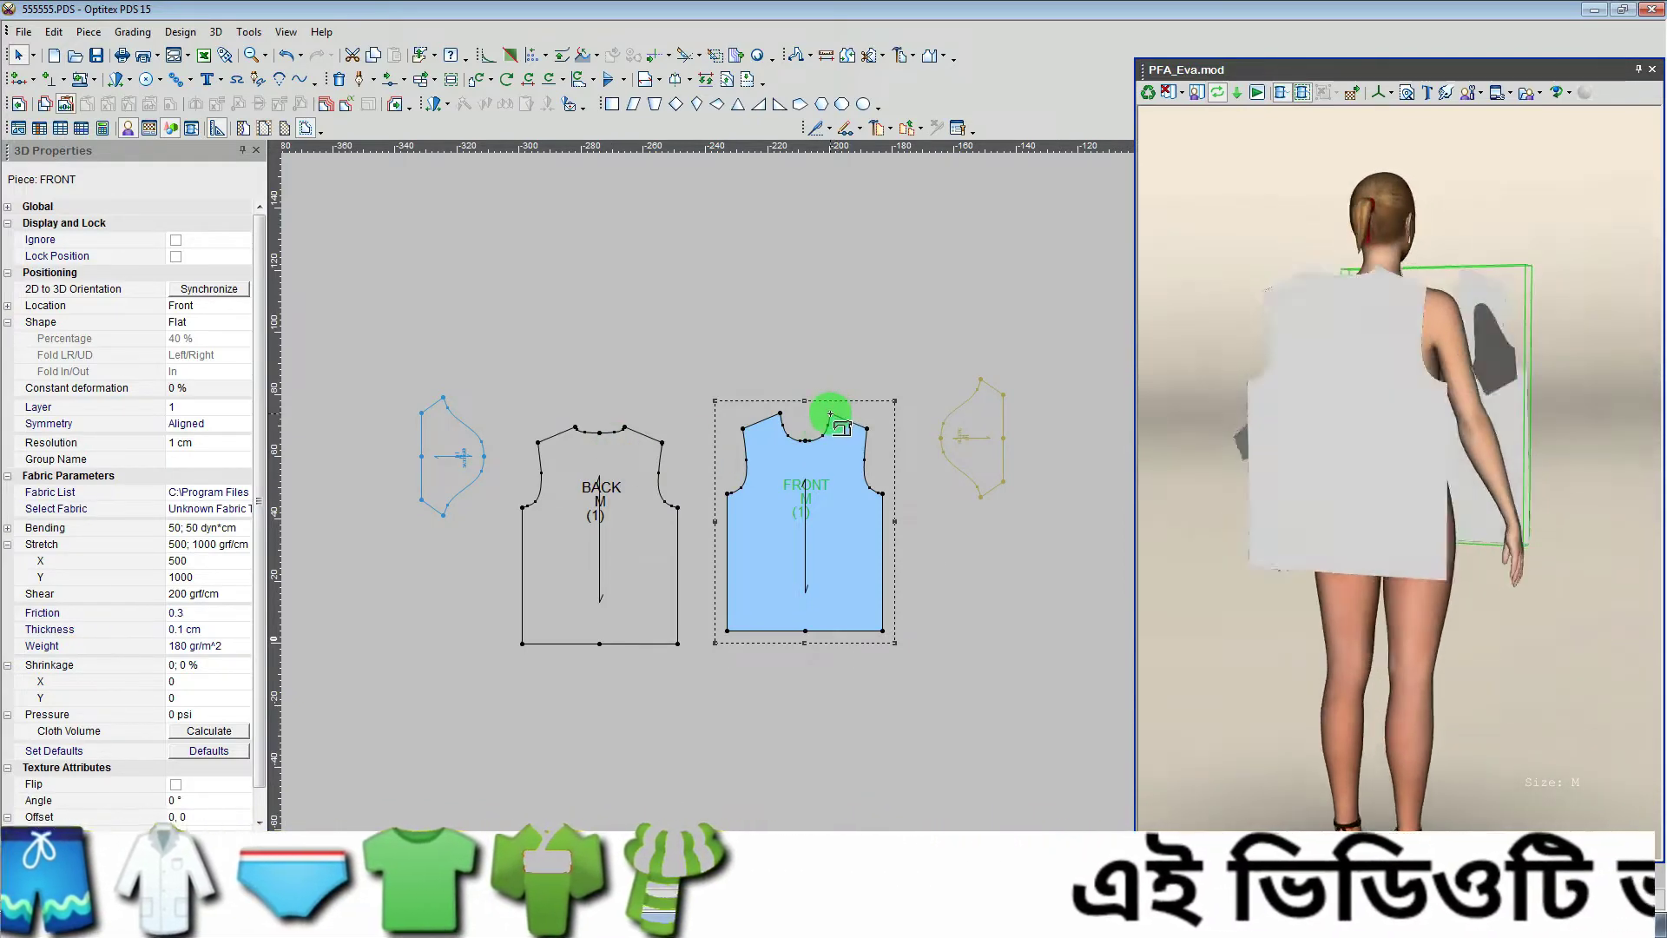
{"action": "left_click", "coordinate": [867, 425]}
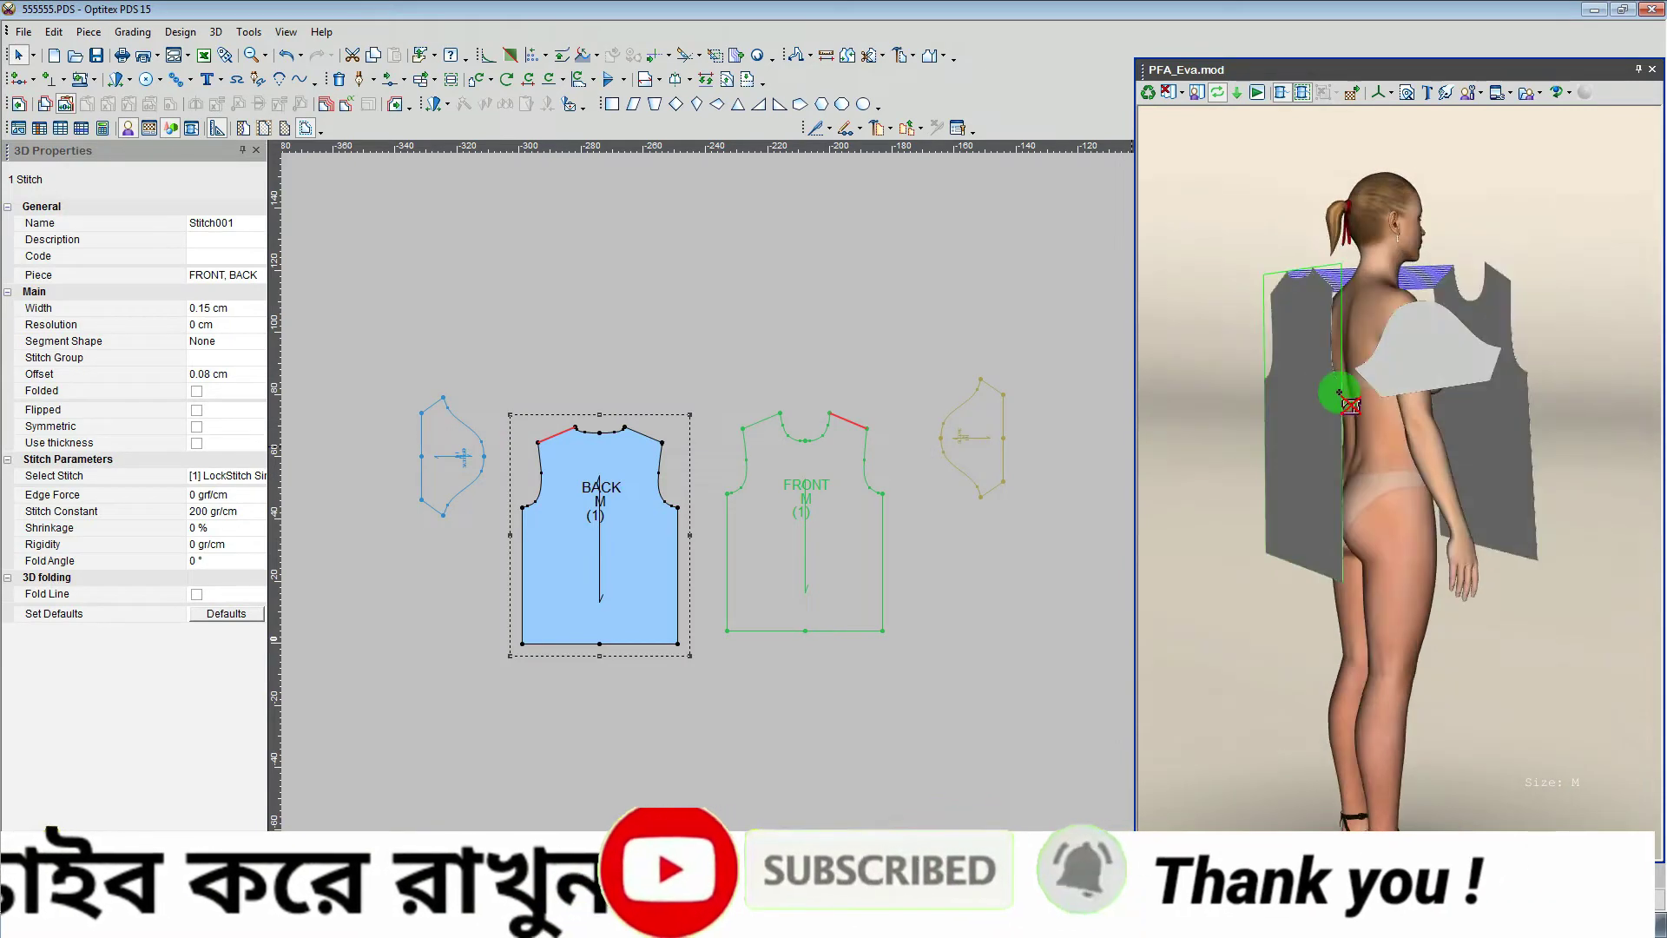
Create Stitch002 joining the other BACK shoulder to the FRONT shoulder, and orbit to check it.
{"action": "left_click", "coordinate": [625, 427]}
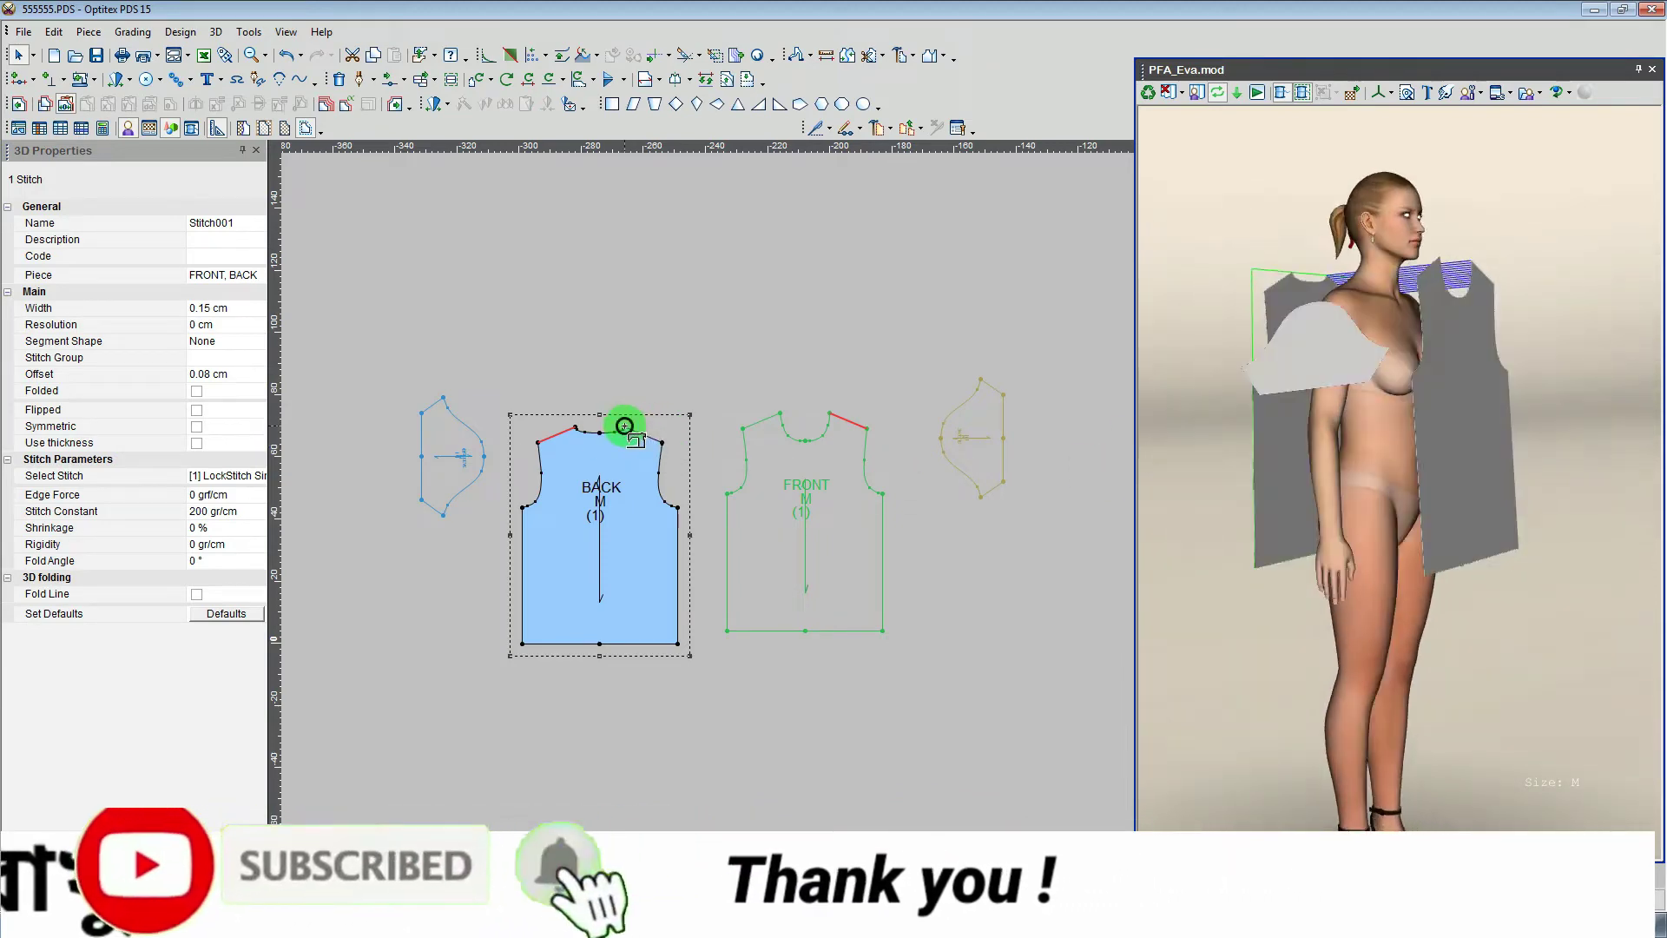
{"action": "left_click", "coordinate": [664, 441]}
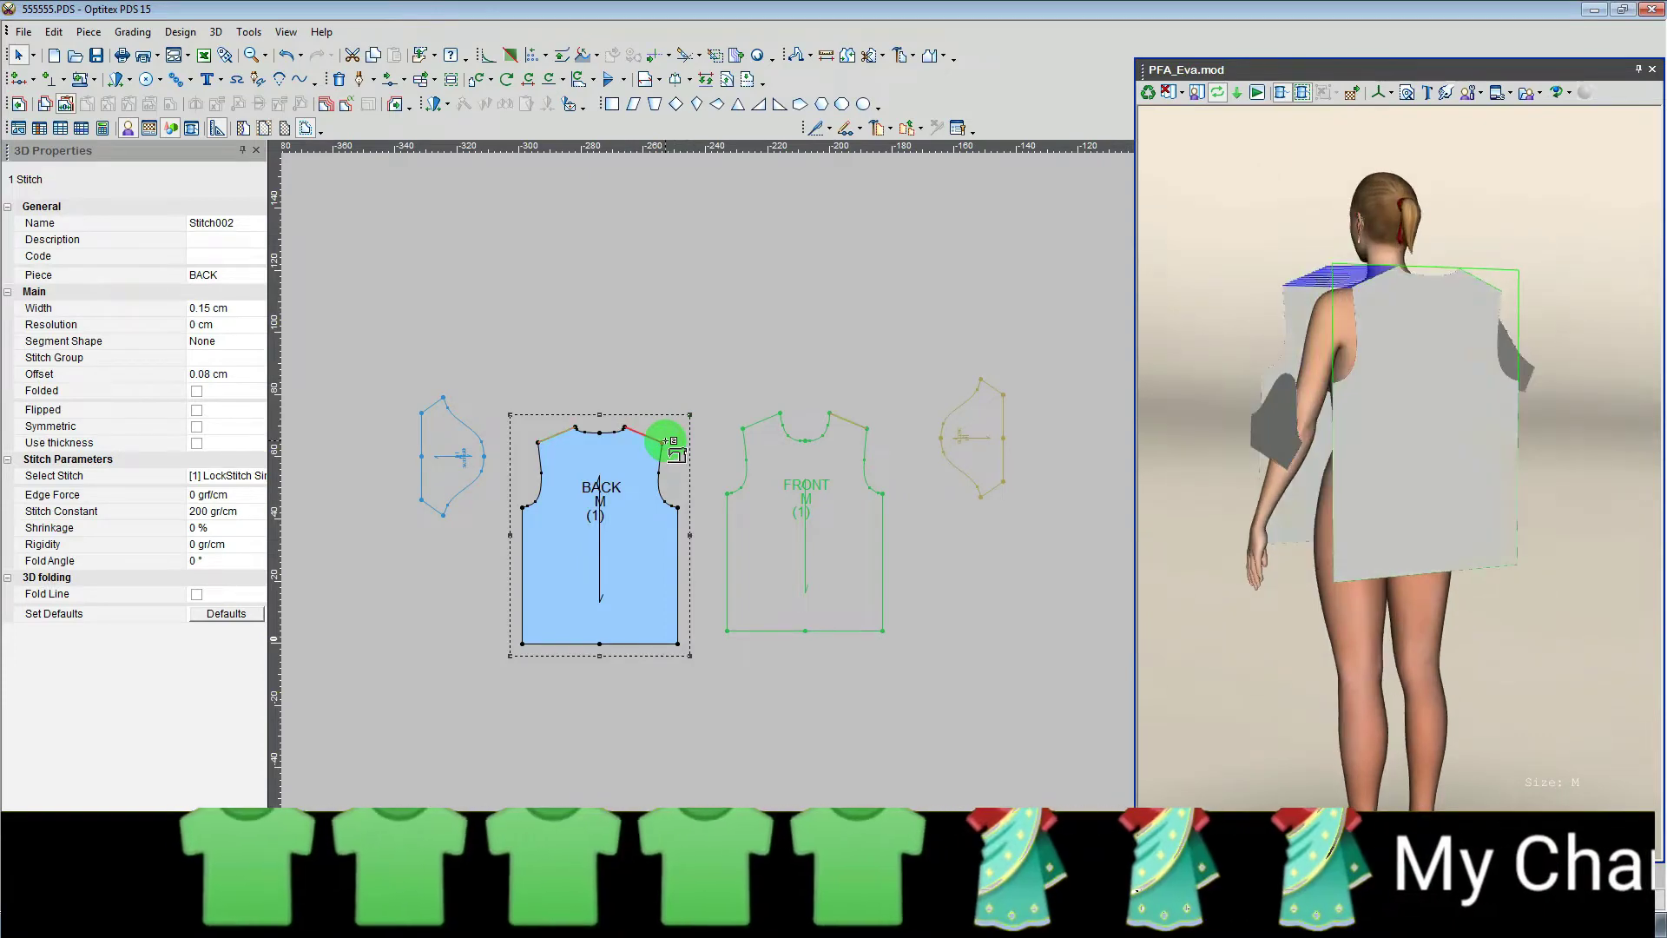
{"action": "left_click", "coordinate": [744, 426]}
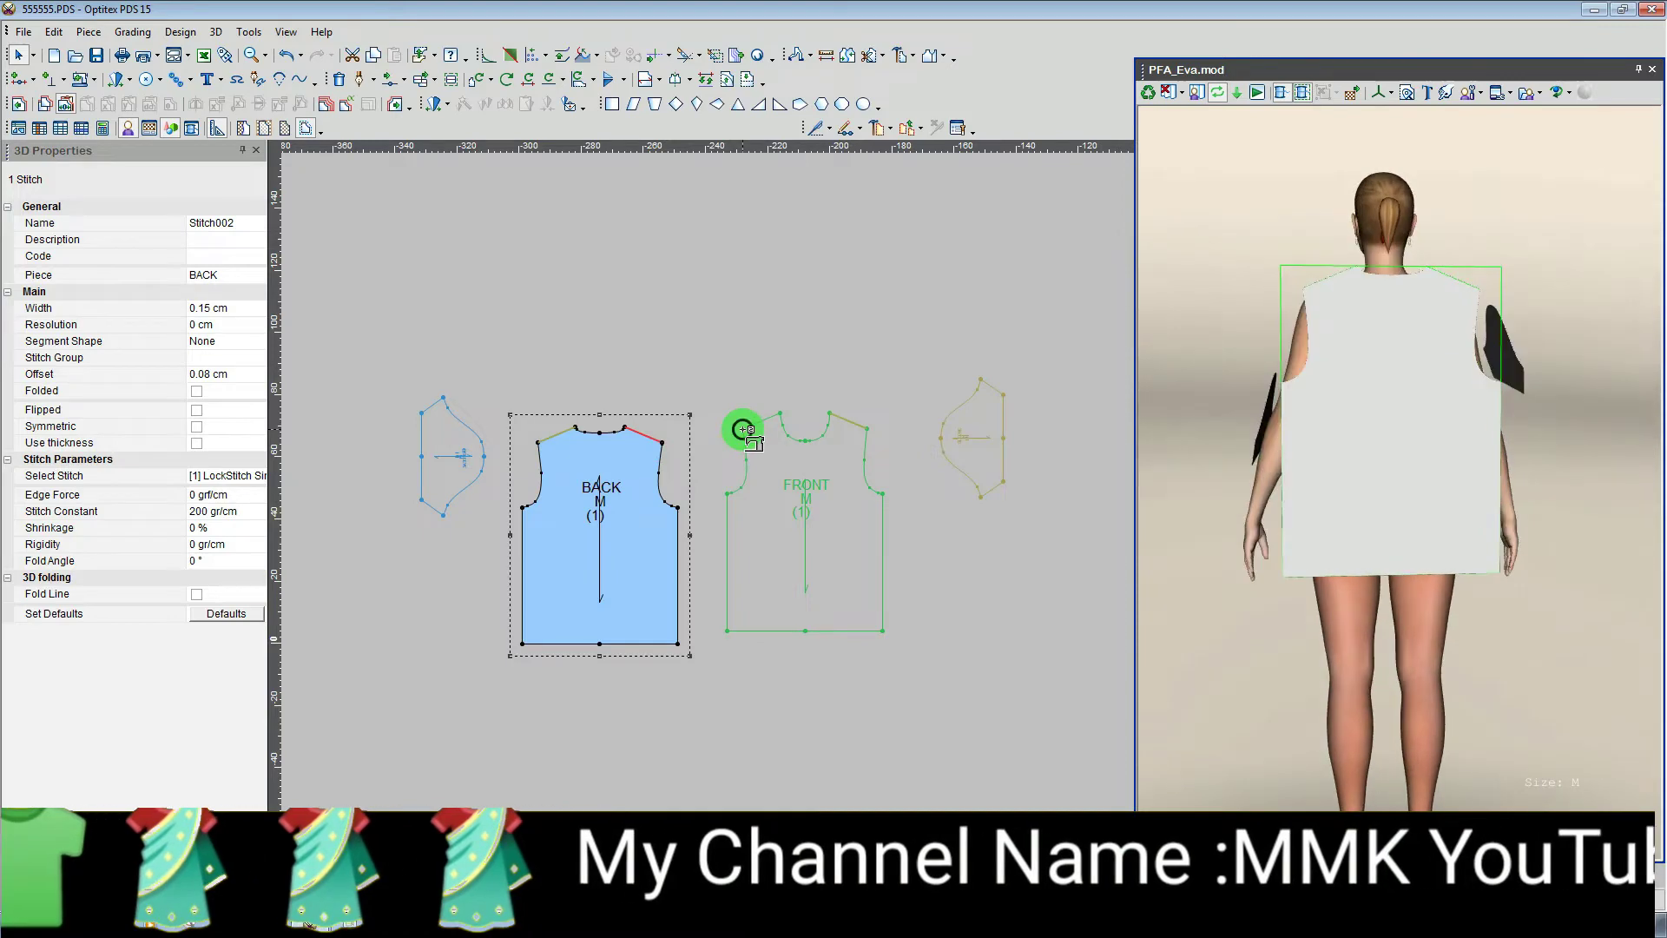
{"action": "left_click", "coordinate": [743, 428]}
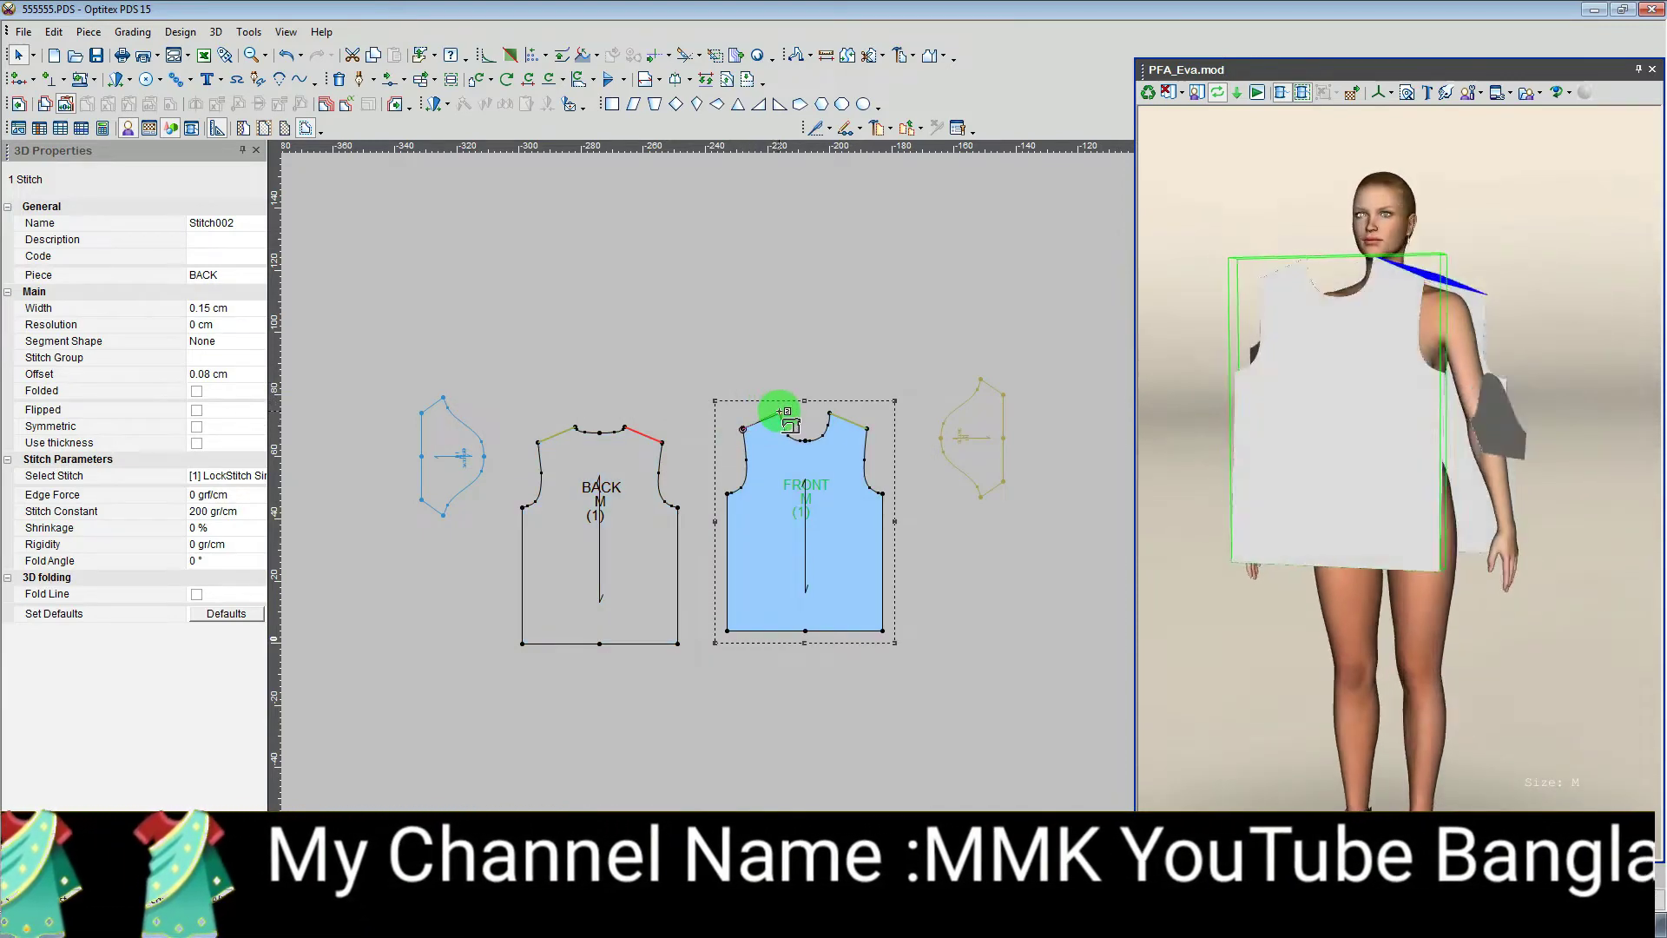
{"action": "left_click", "coordinate": [779, 411]}
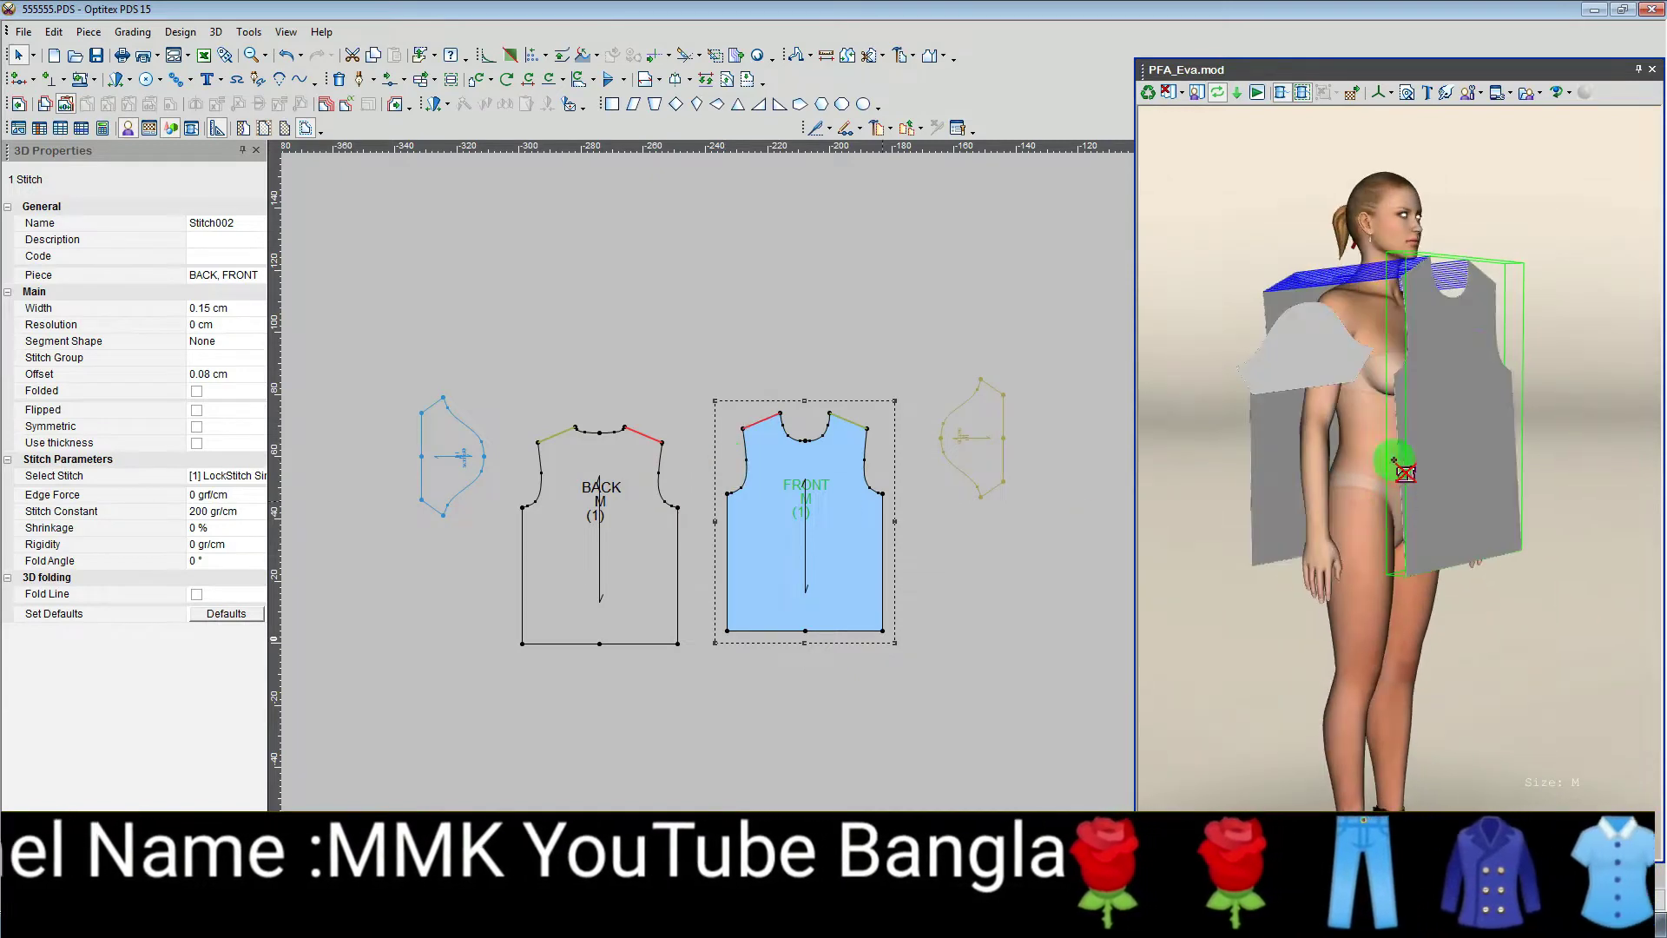
{"action": "left_click_drag", "start_coordinate": [1335, 348], "coordinate": [1194, 438]}
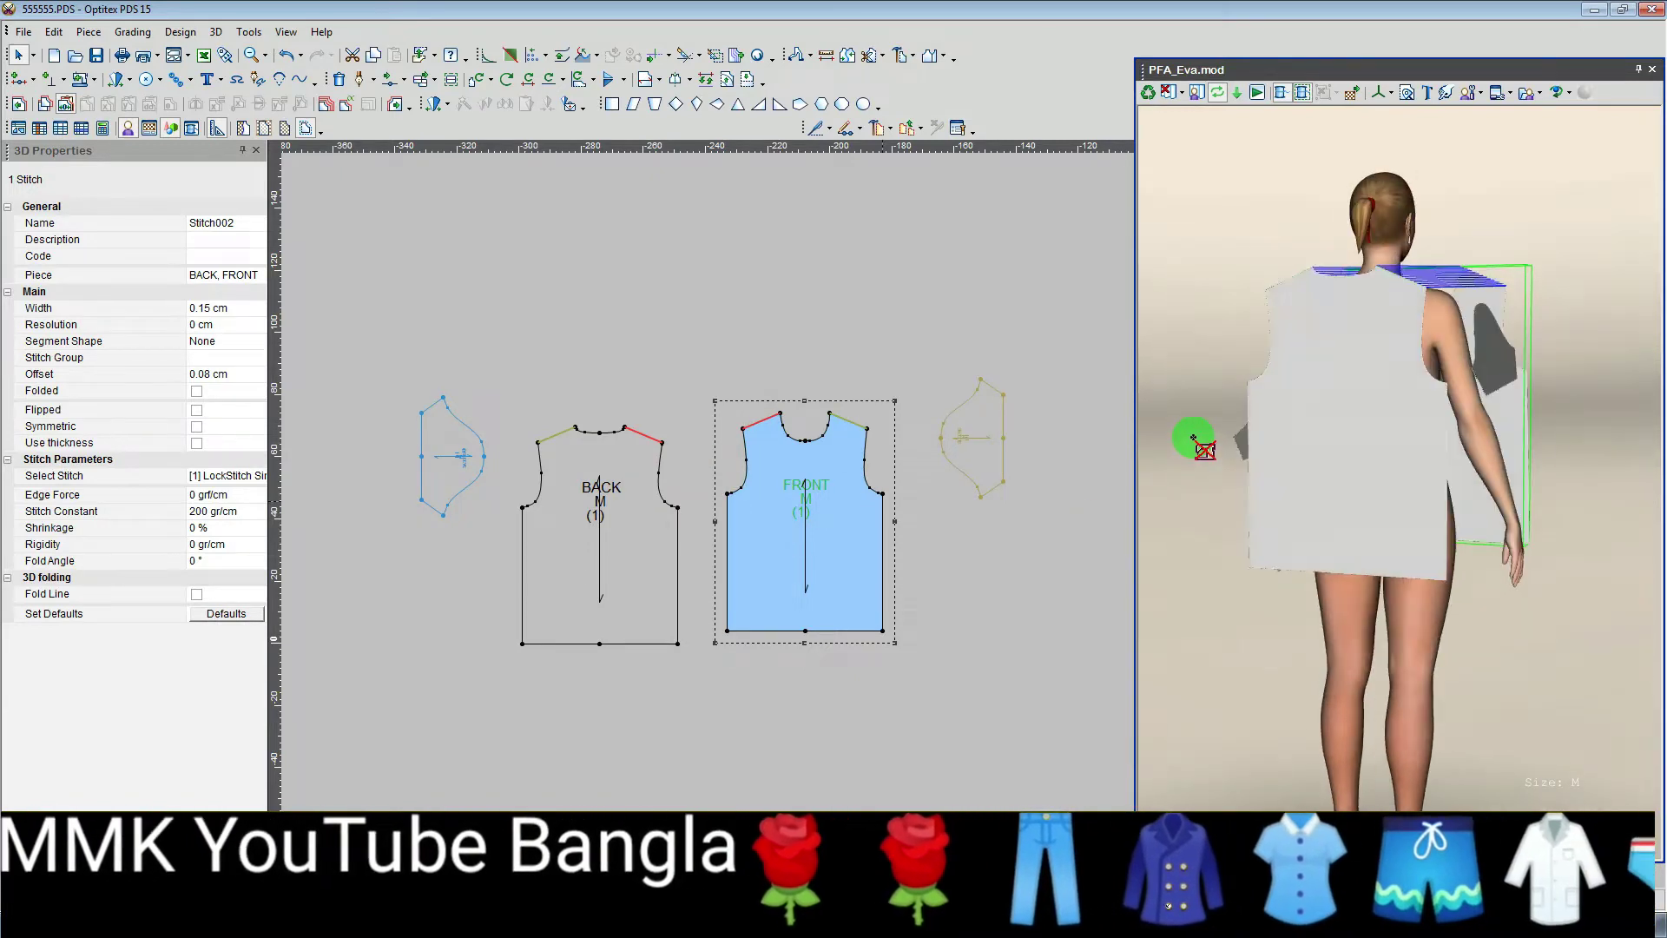
{"action": "left_click_drag", "start_coordinate": [1338, 289], "coordinate": [1302, 314]}
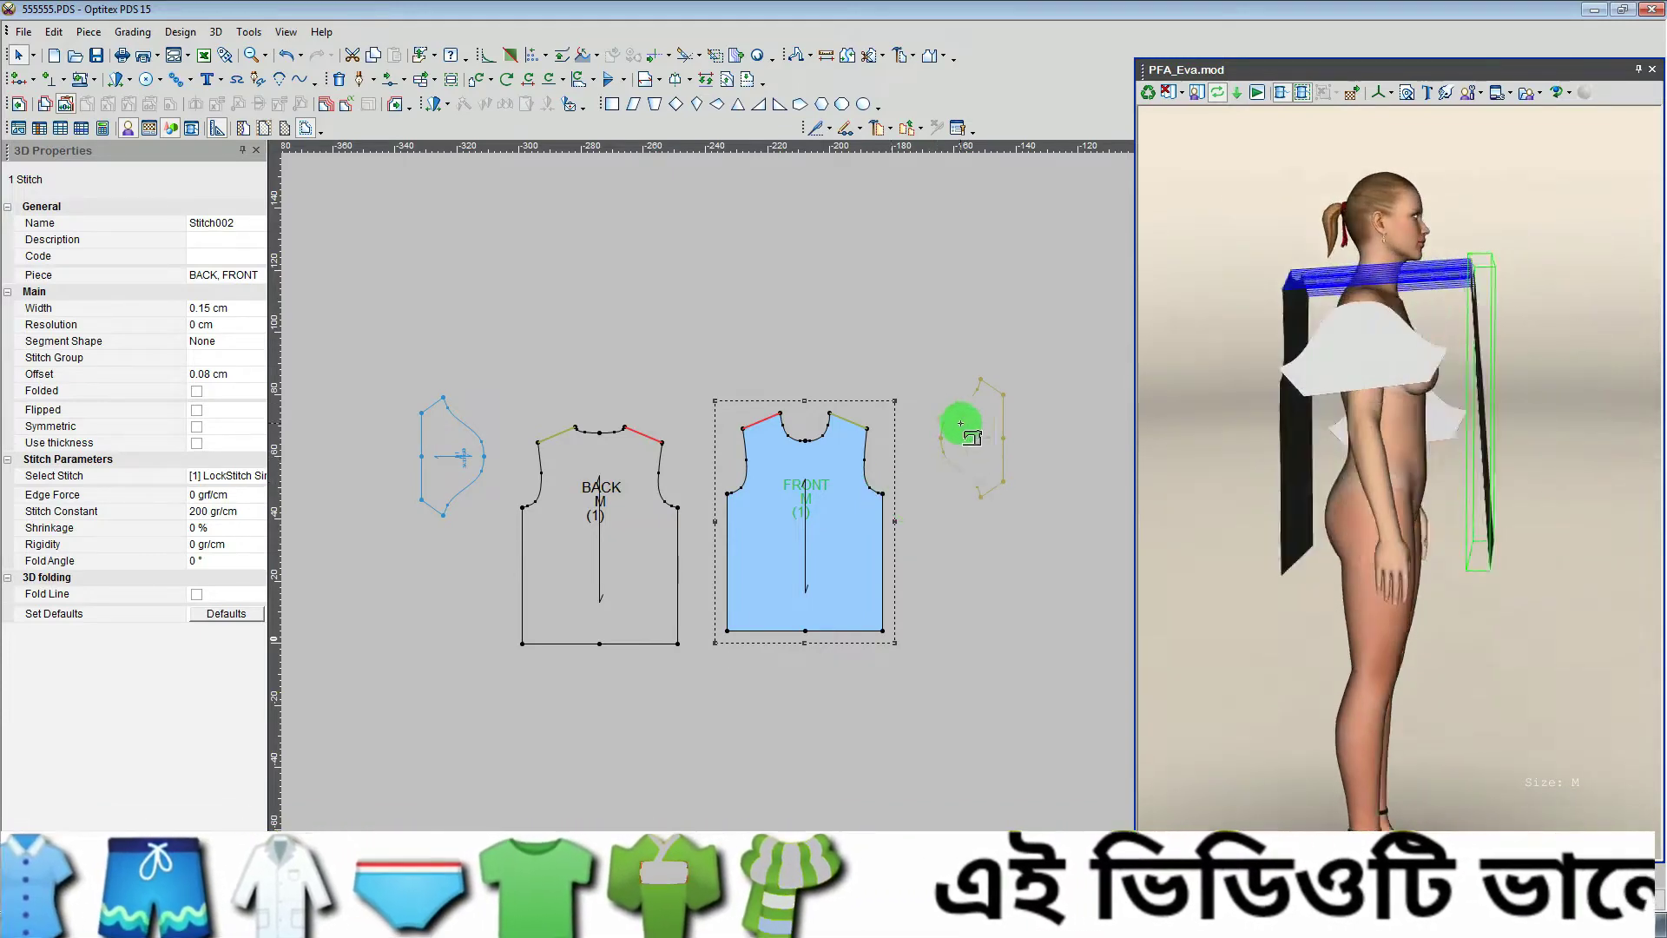
{"action": "left_click", "coordinate": [941, 468]}
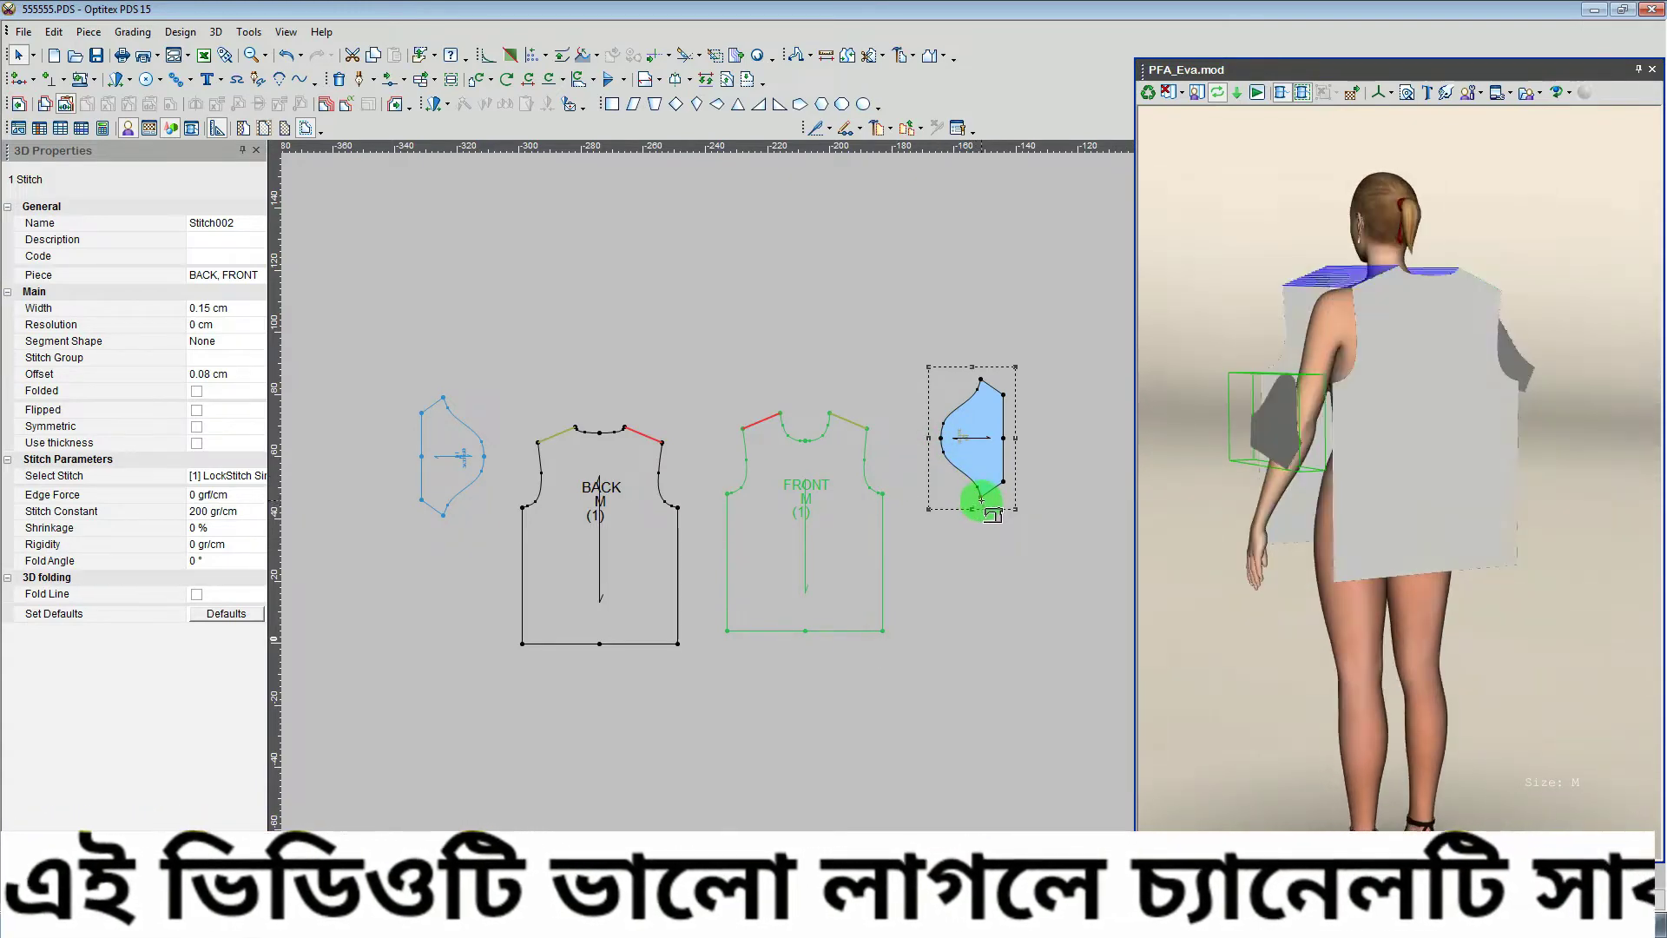
Stitch the right sleeve's lower armhole curve to the FRONT armhole, then begin Stitch004 on the sleeve.
{"action": "left_click", "coordinate": [940, 436]}
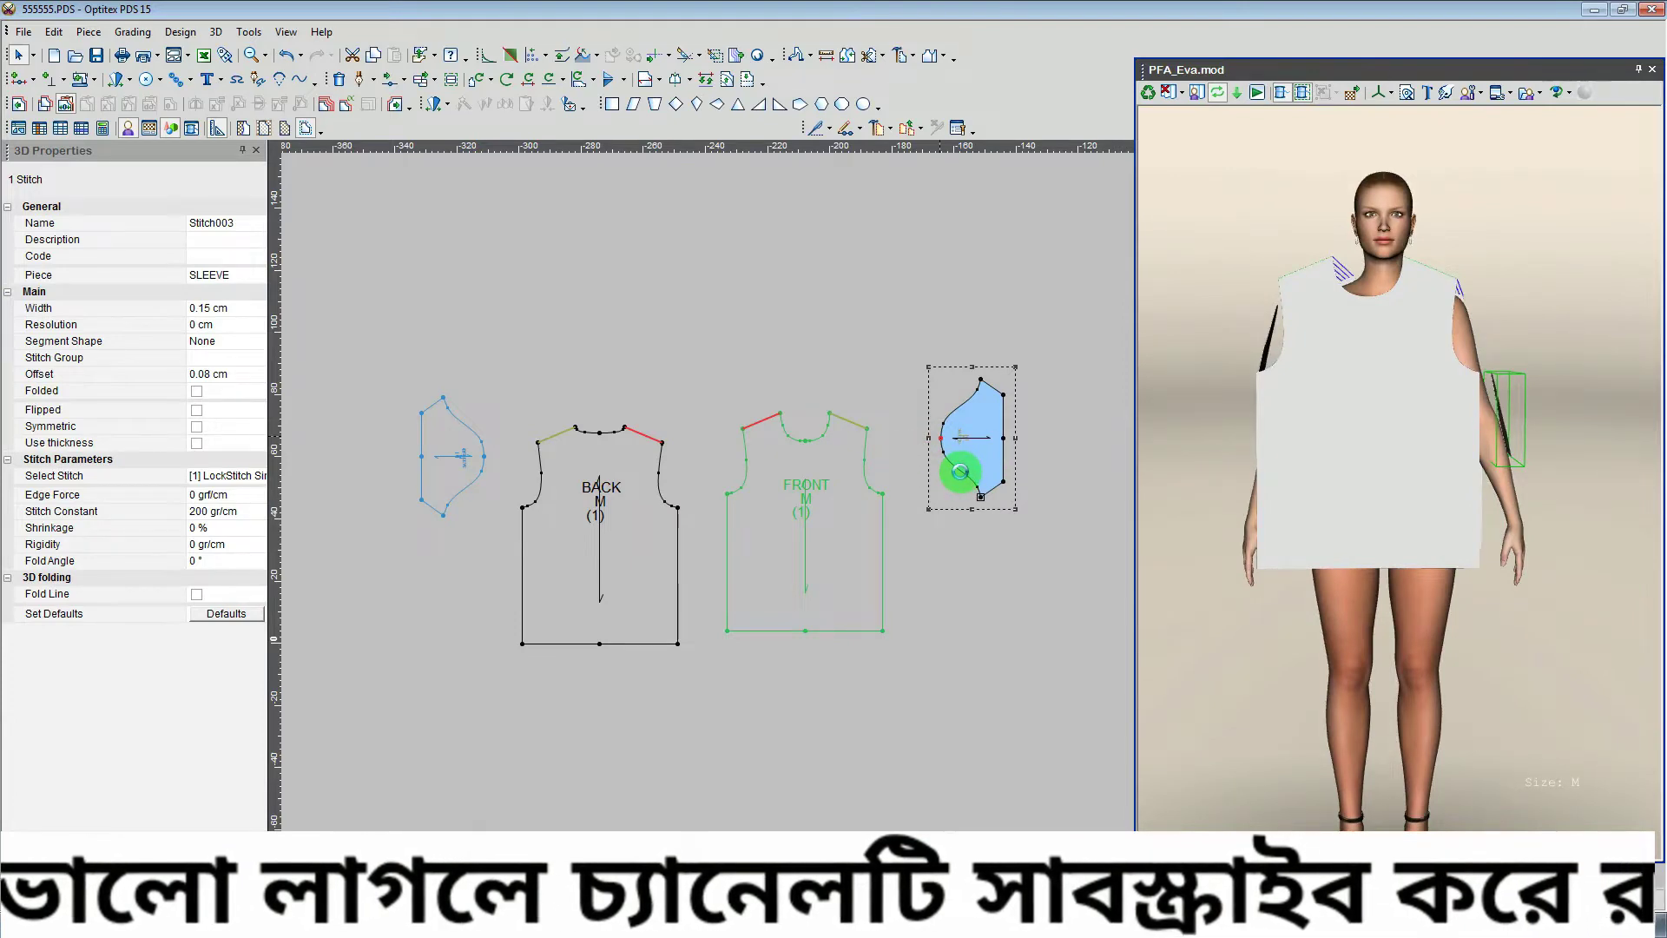
{"action": "left_click", "coordinate": [970, 486]}
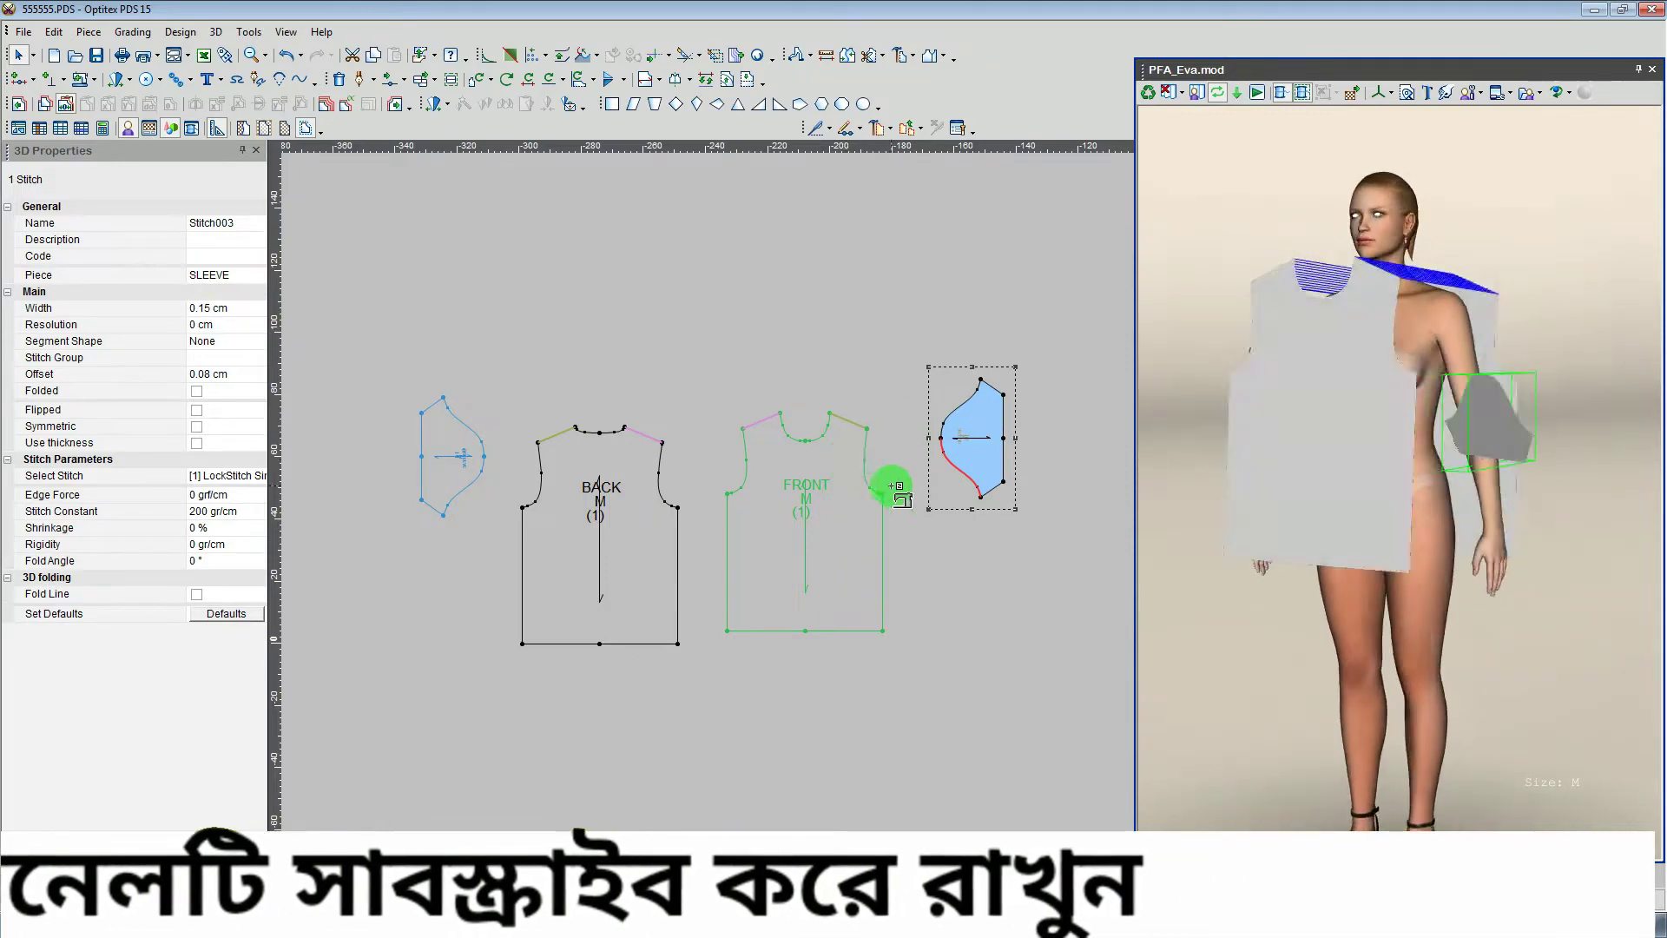
{"action": "left_click", "coordinate": [865, 429]}
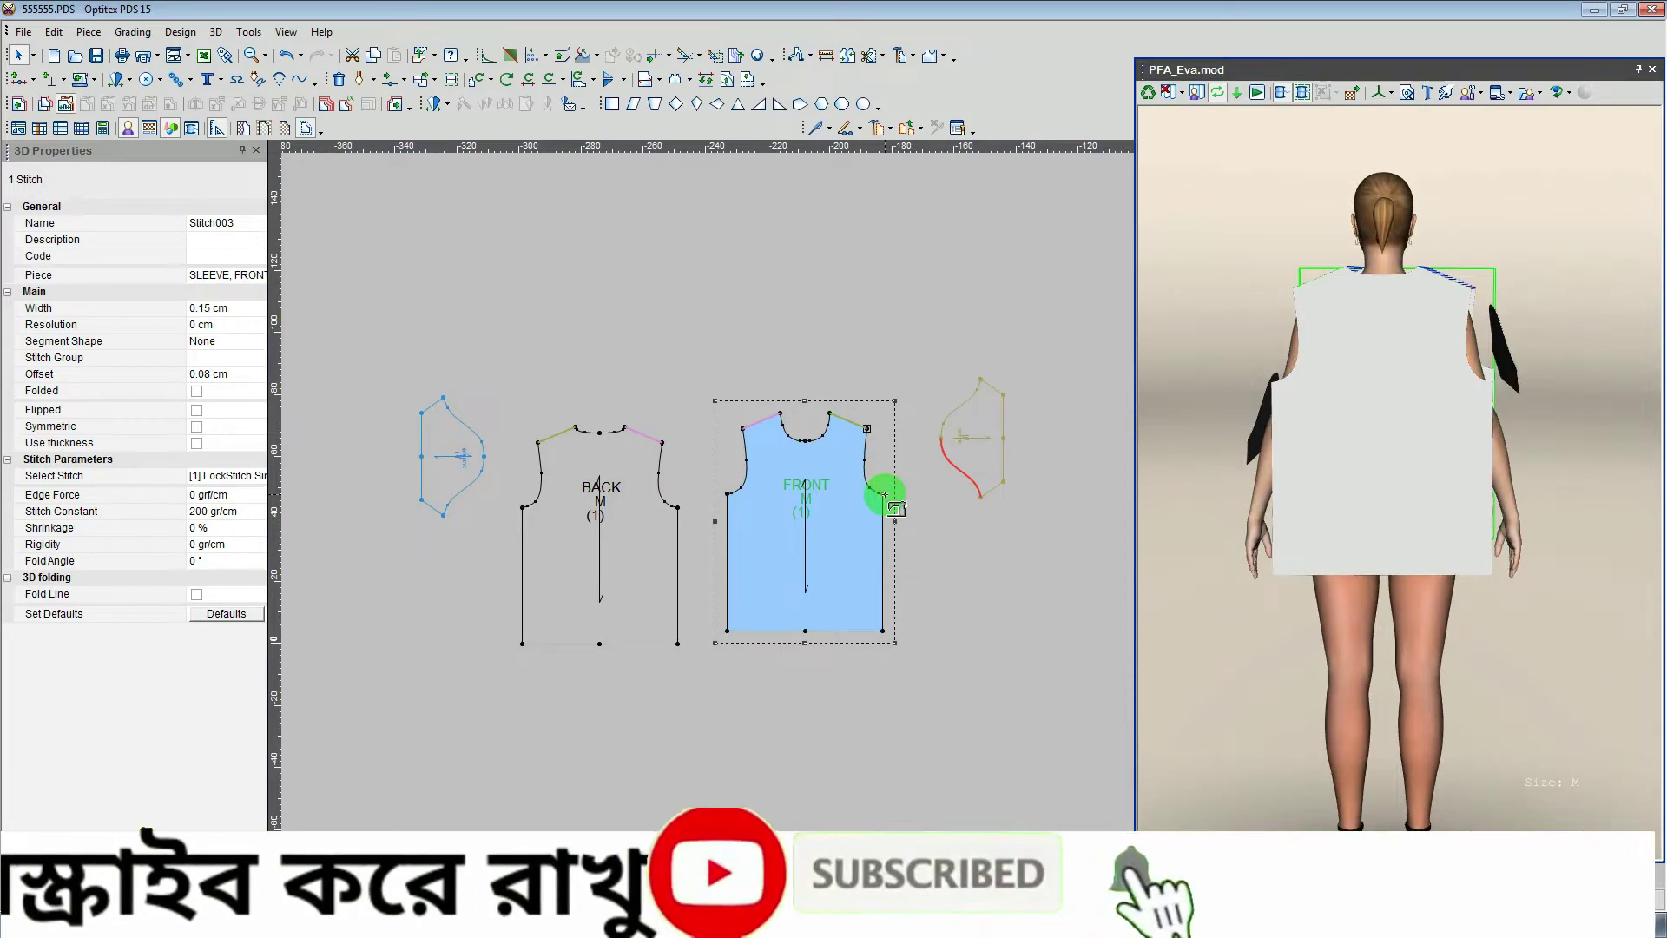
{"action": "left_click", "coordinate": [884, 494]}
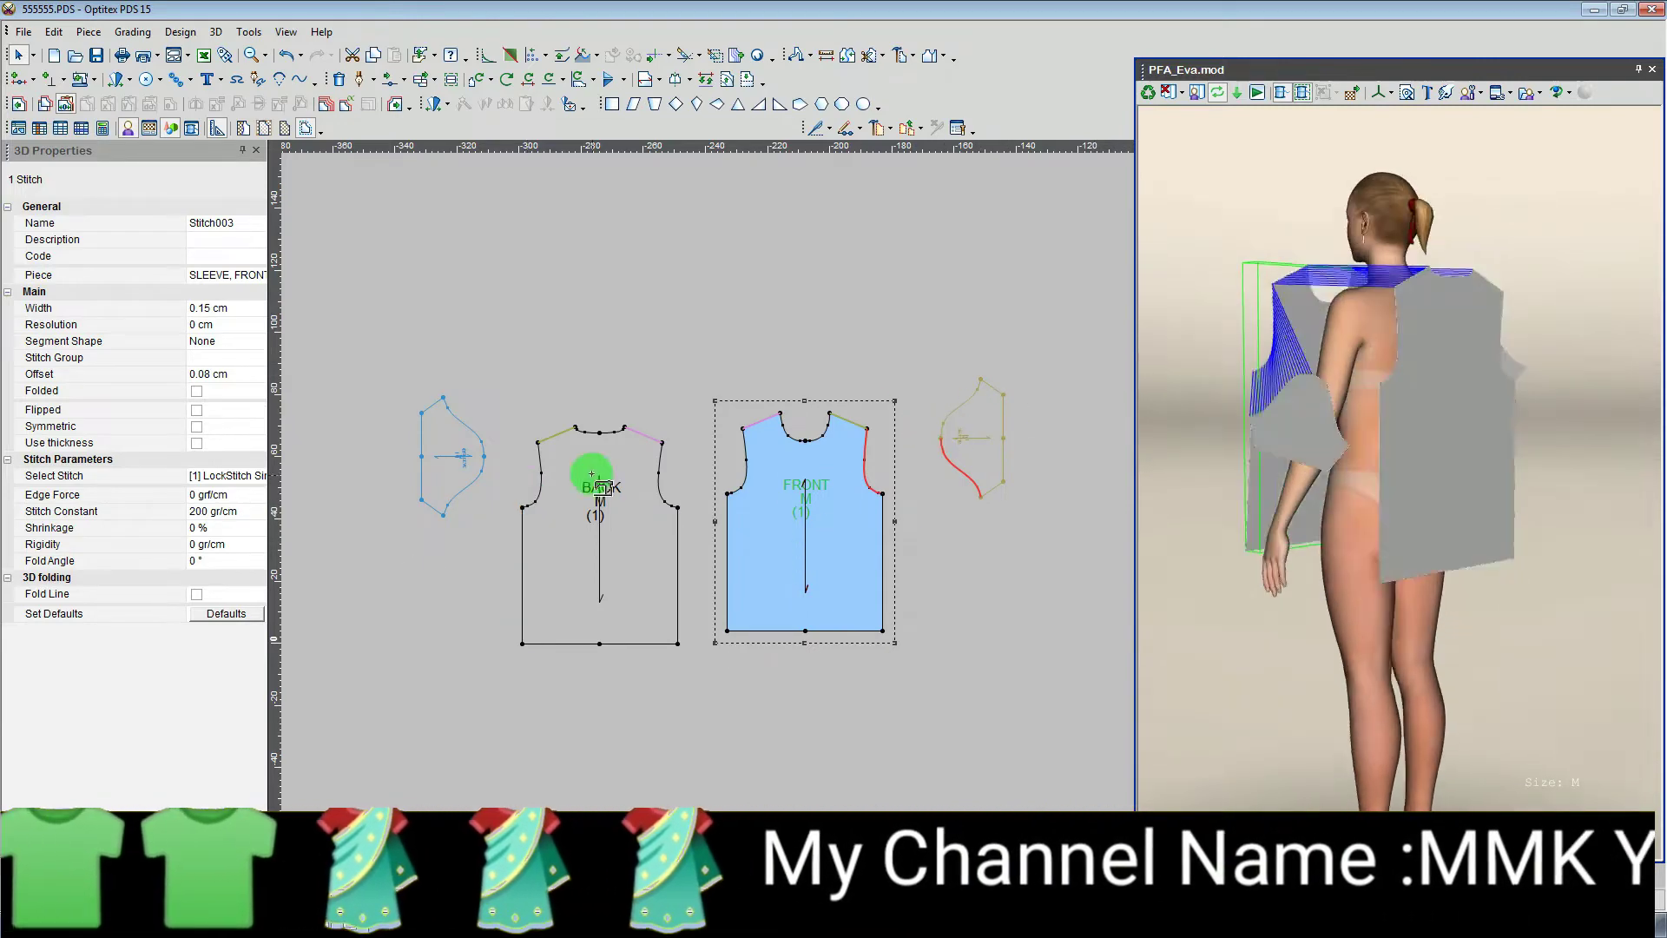
{"action": "left_click", "coordinate": [959, 415]}
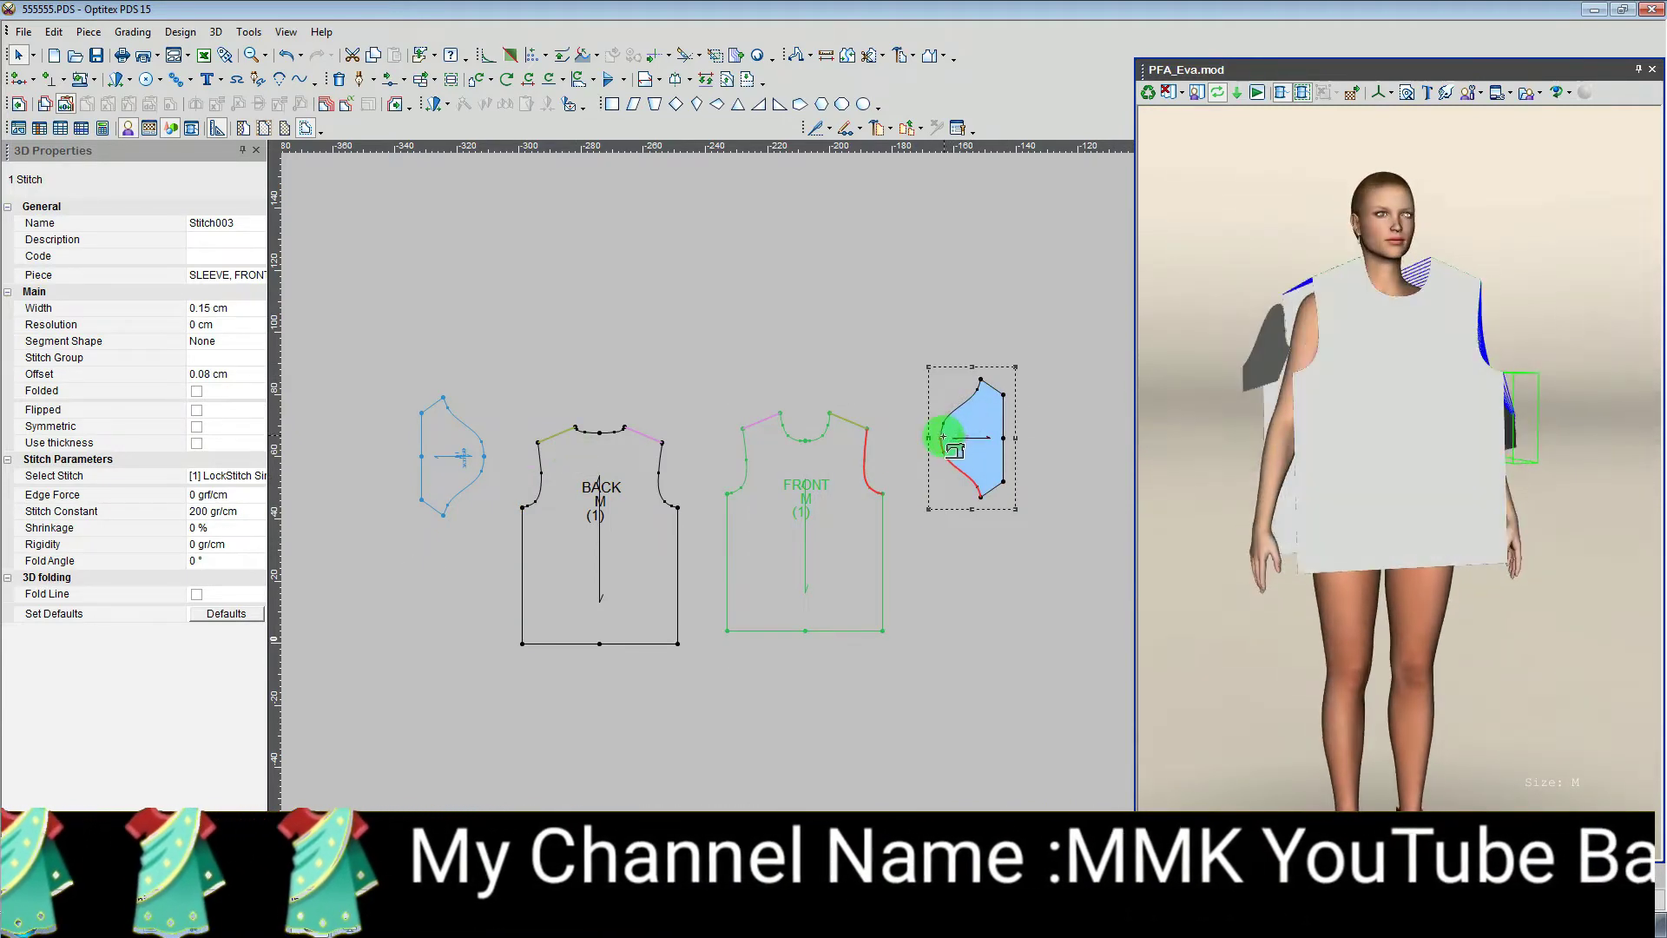
{"action": "left_click_drag", "start_coordinate": [942, 436], "coordinate": [979, 379]}
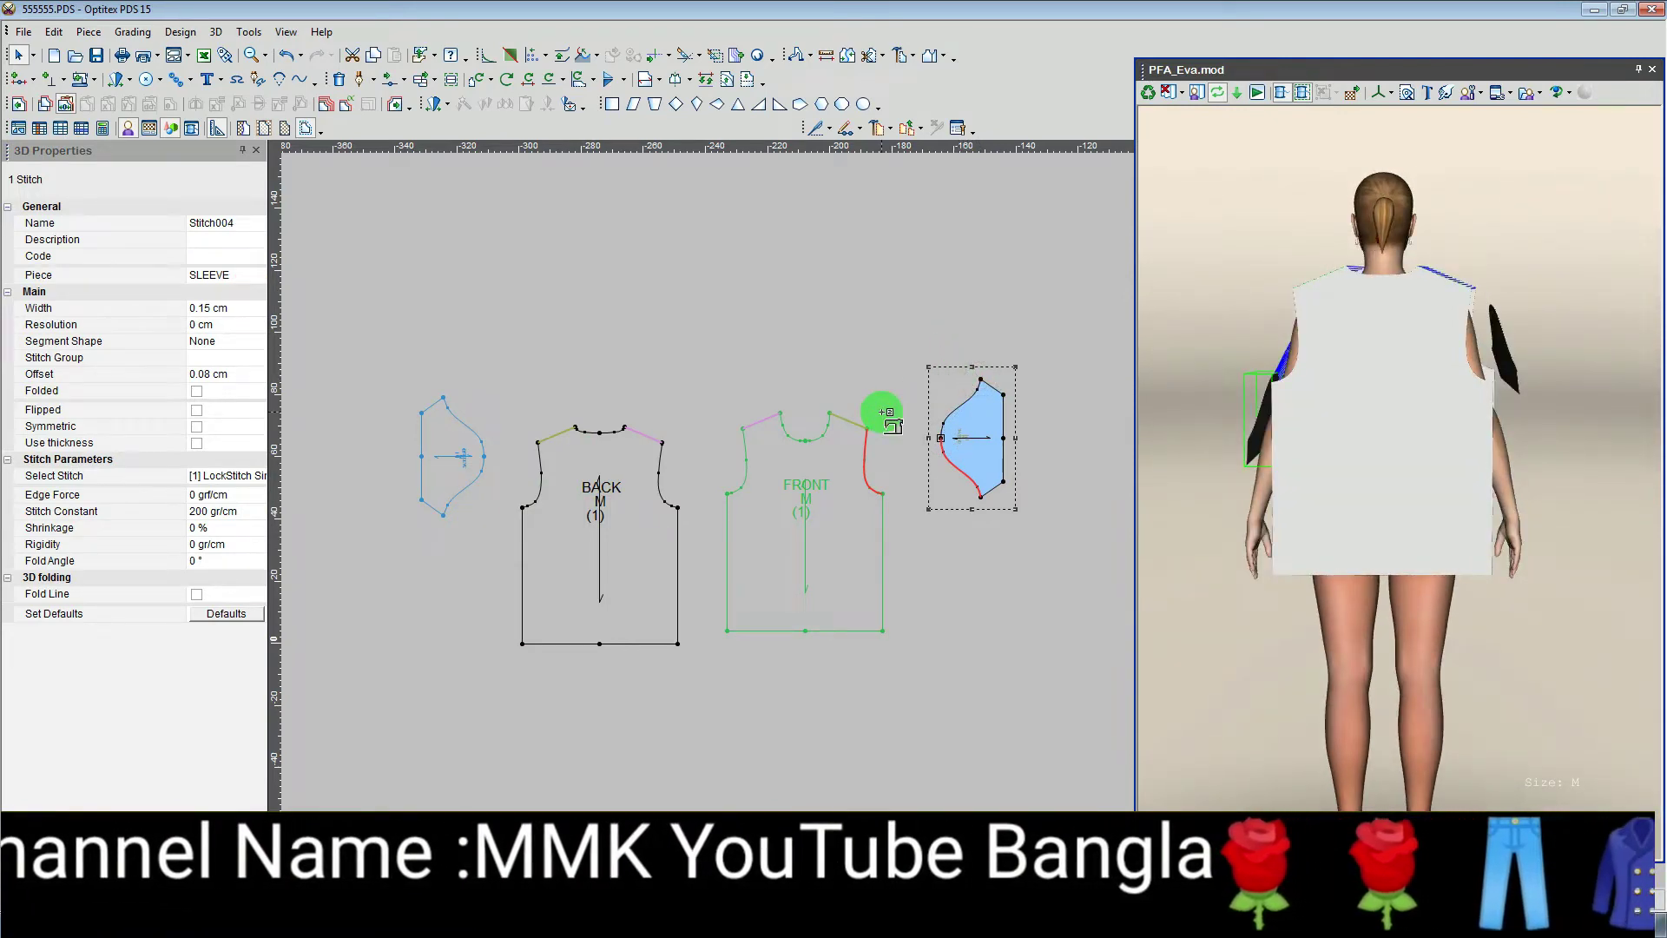
Complete Stitch004 from the sleeve cap along the BACK armhole up to the shoulder point.
{"action": "left_click", "coordinate": [946, 446]}
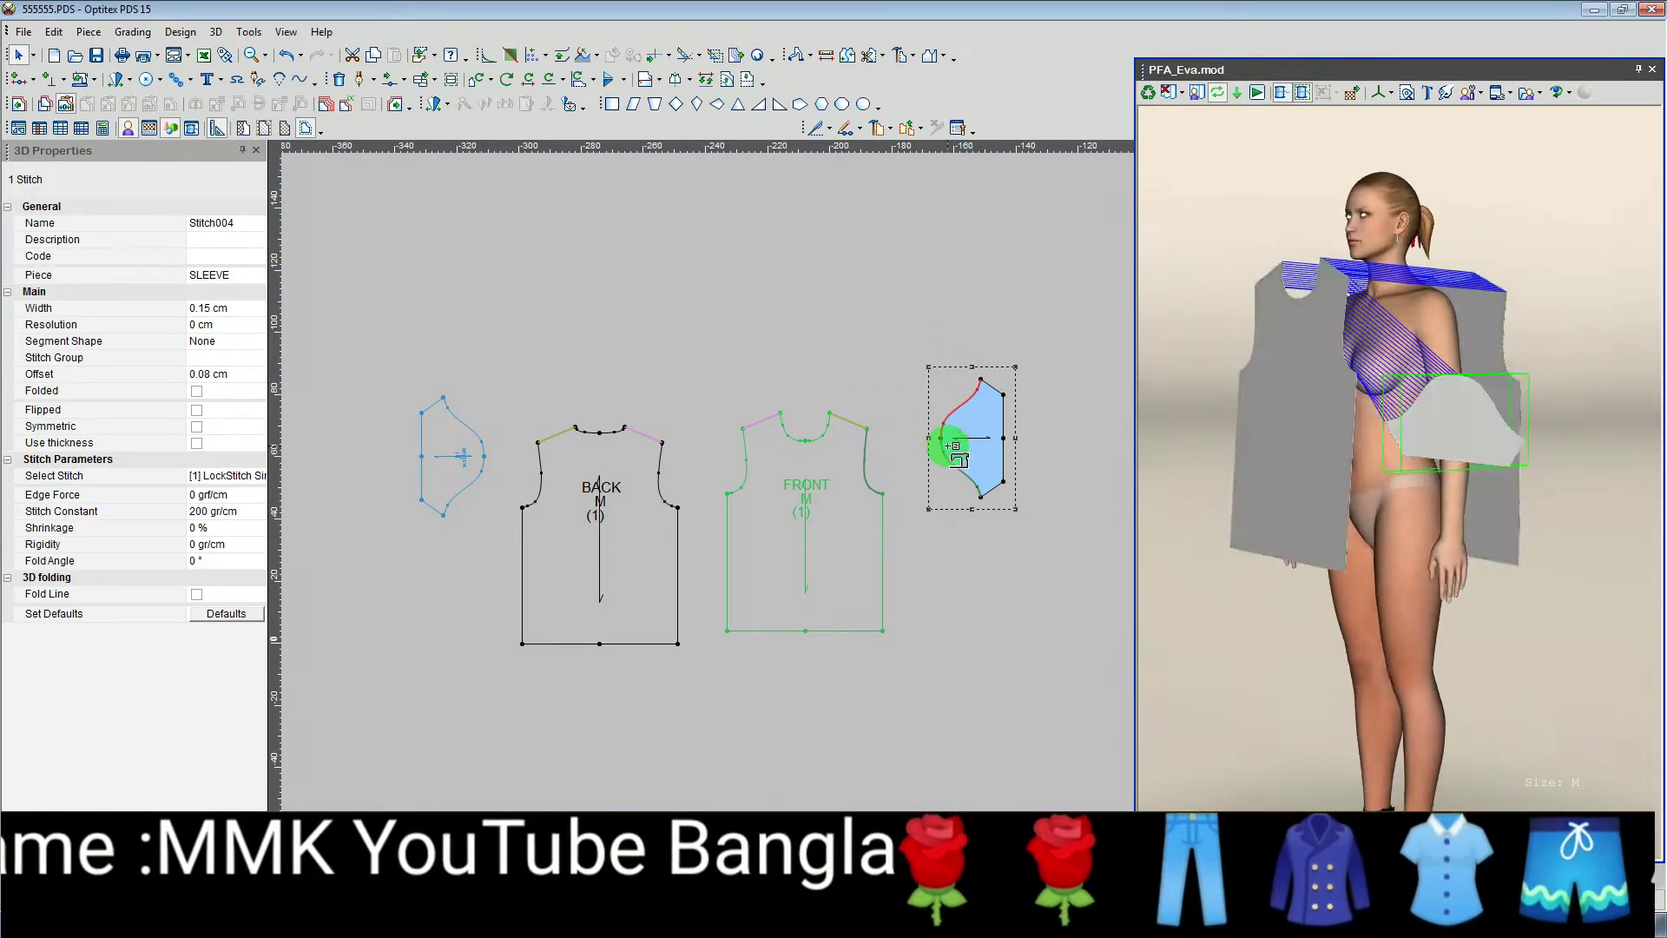
{"action": "mouse_move", "coordinate": [952, 446]}
{"action": "left_mouse_down"}
{"action": "mouse_move", "coordinate": [561, 462]}
{"action": "mouse_move", "coordinate": [523, 507]}
{"action": "mouse_move", "coordinate": [527, 493]}
{"action": "left_mouse_up"}
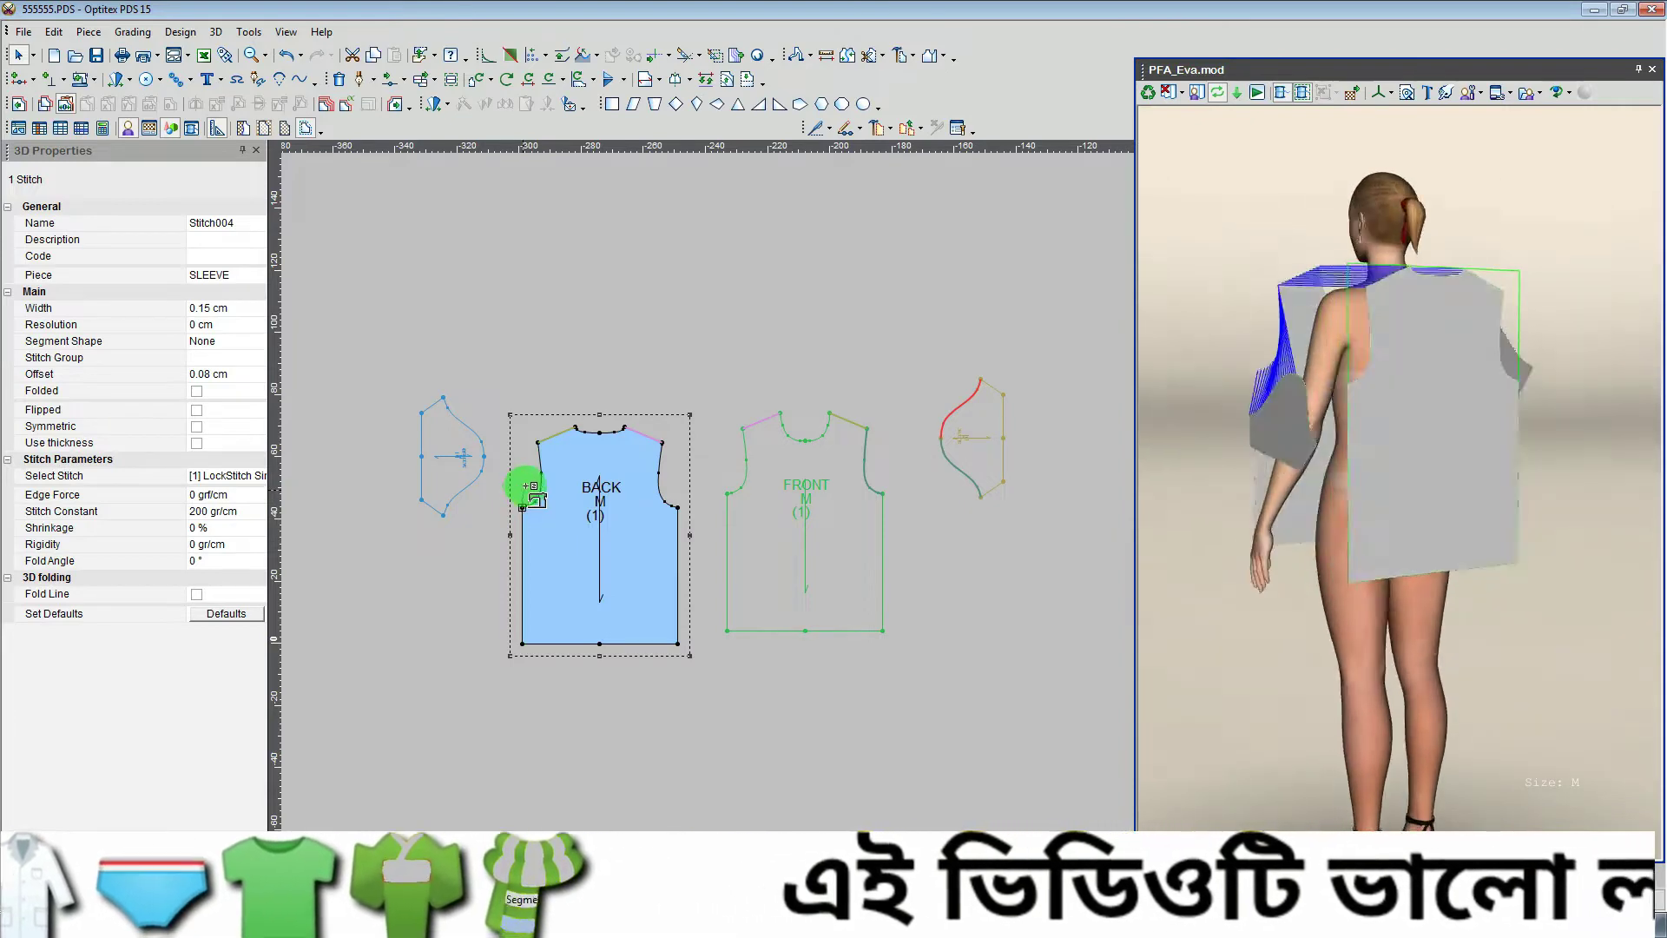
{"action": "left_click_drag", "start_coordinate": [527, 493], "coordinate": [544, 445]}
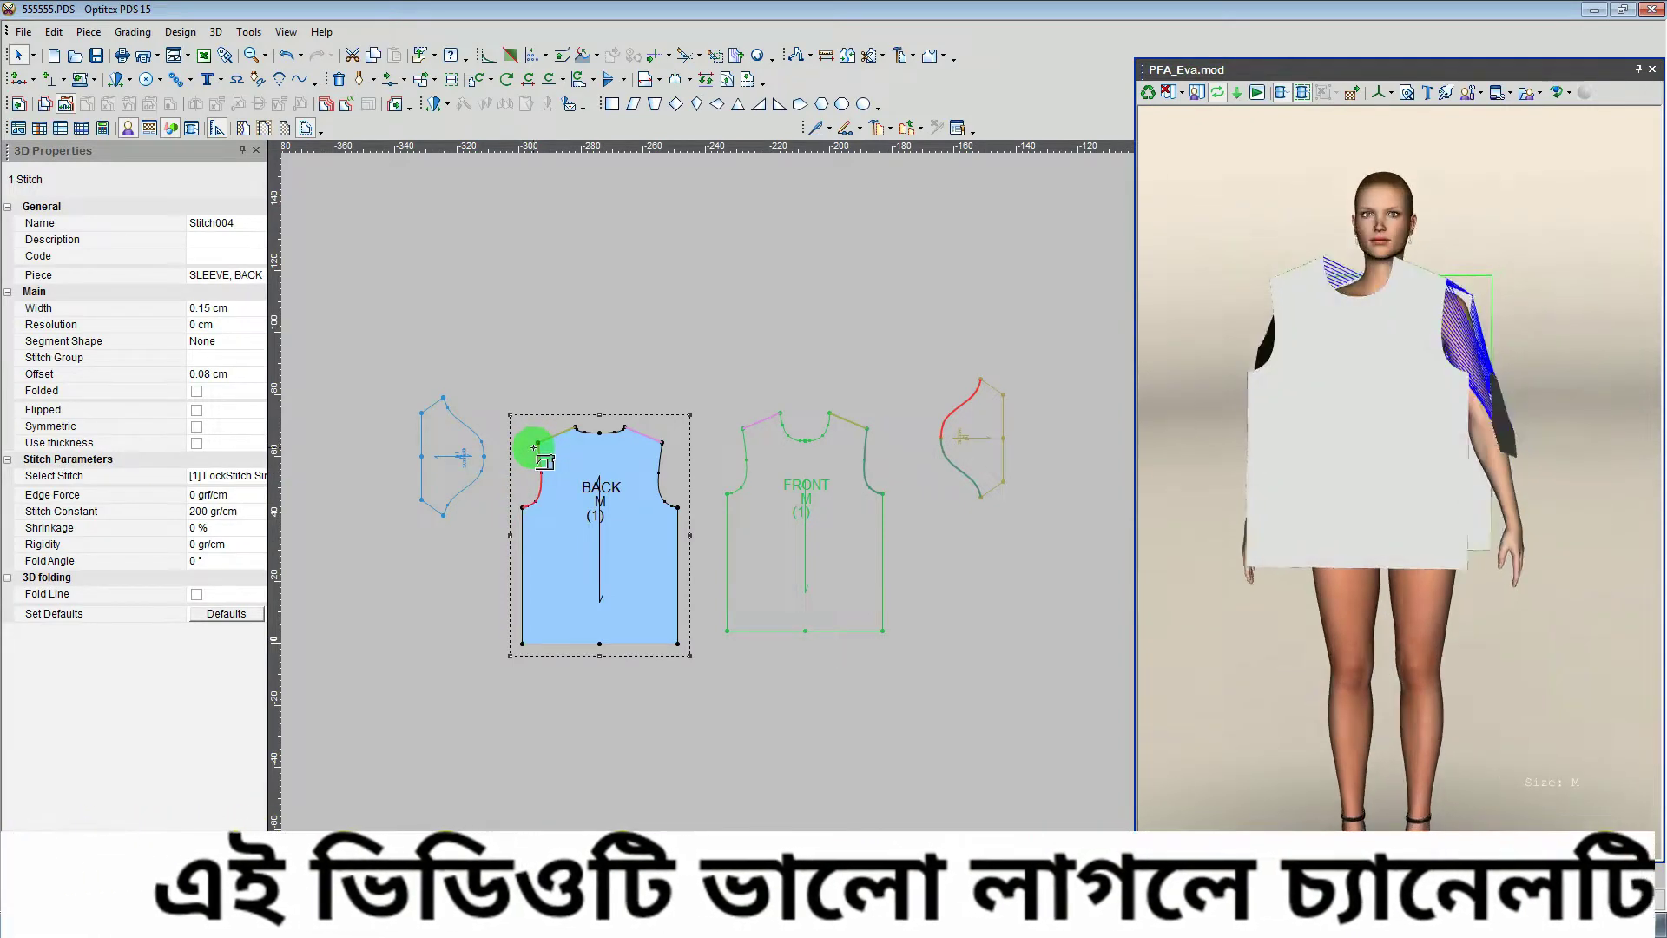
{"action": "left_click_drag", "start_coordinate": [534, 447], "coordinate": [538, 443]}
{"action": "left_click", "coordinate": [1183, 424]}
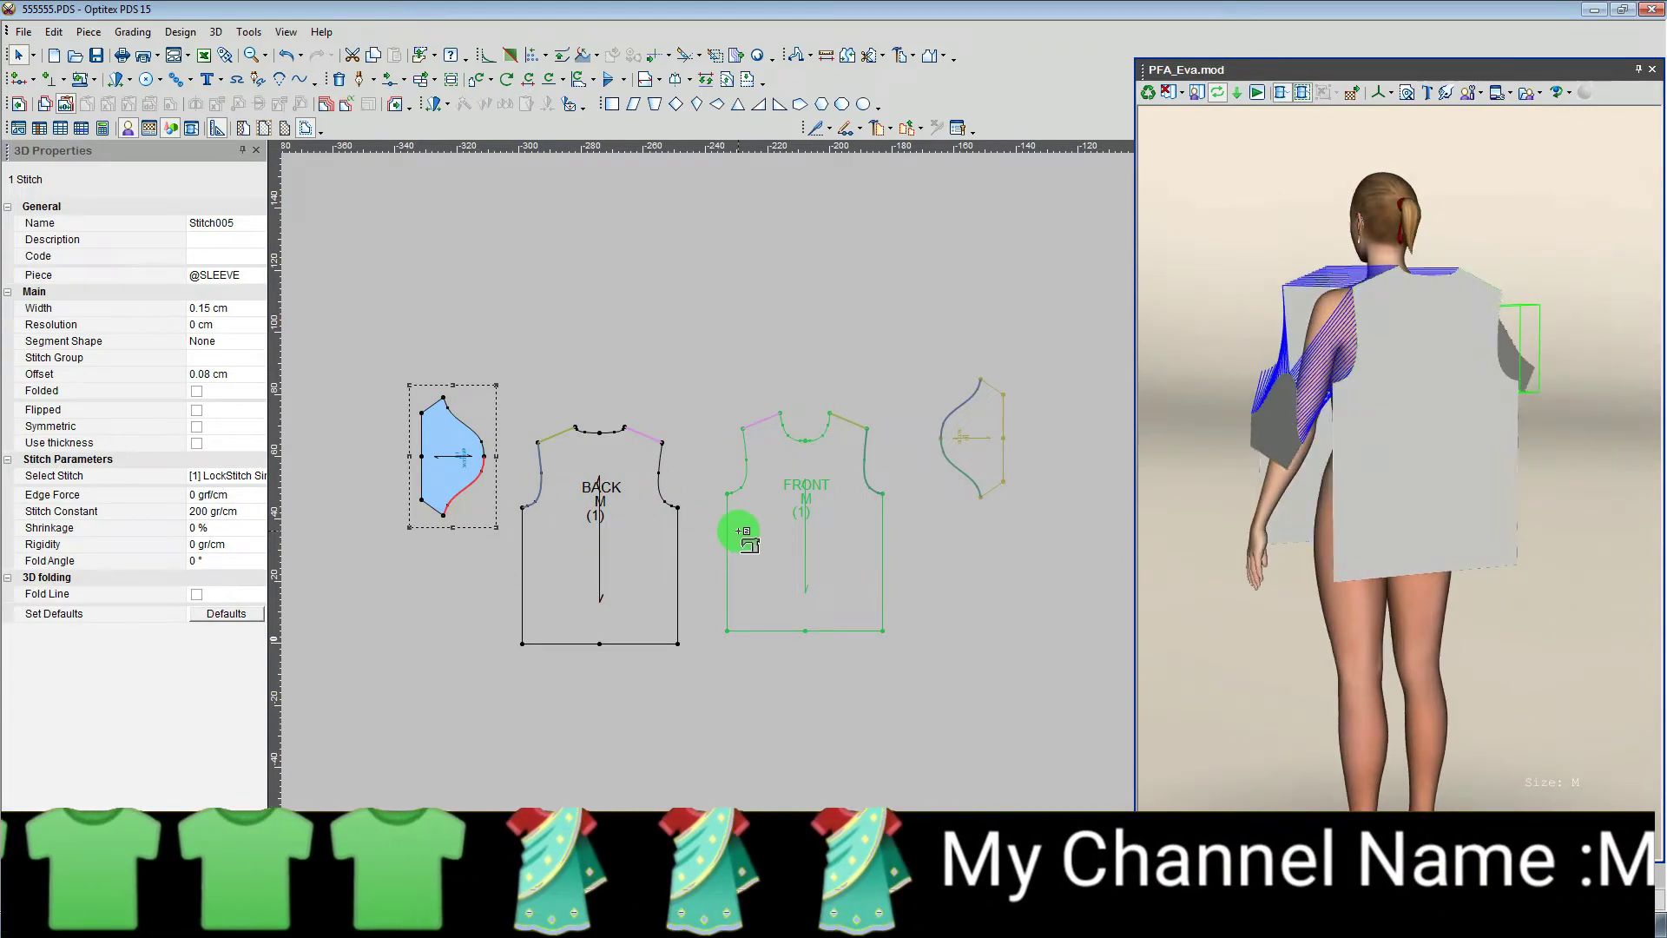
Join the second sleeve to the FRONT armhole as Stitch005 and begin Stitch006 on its cap.
{"action": "left_click", "coordinate": [728, 494]}
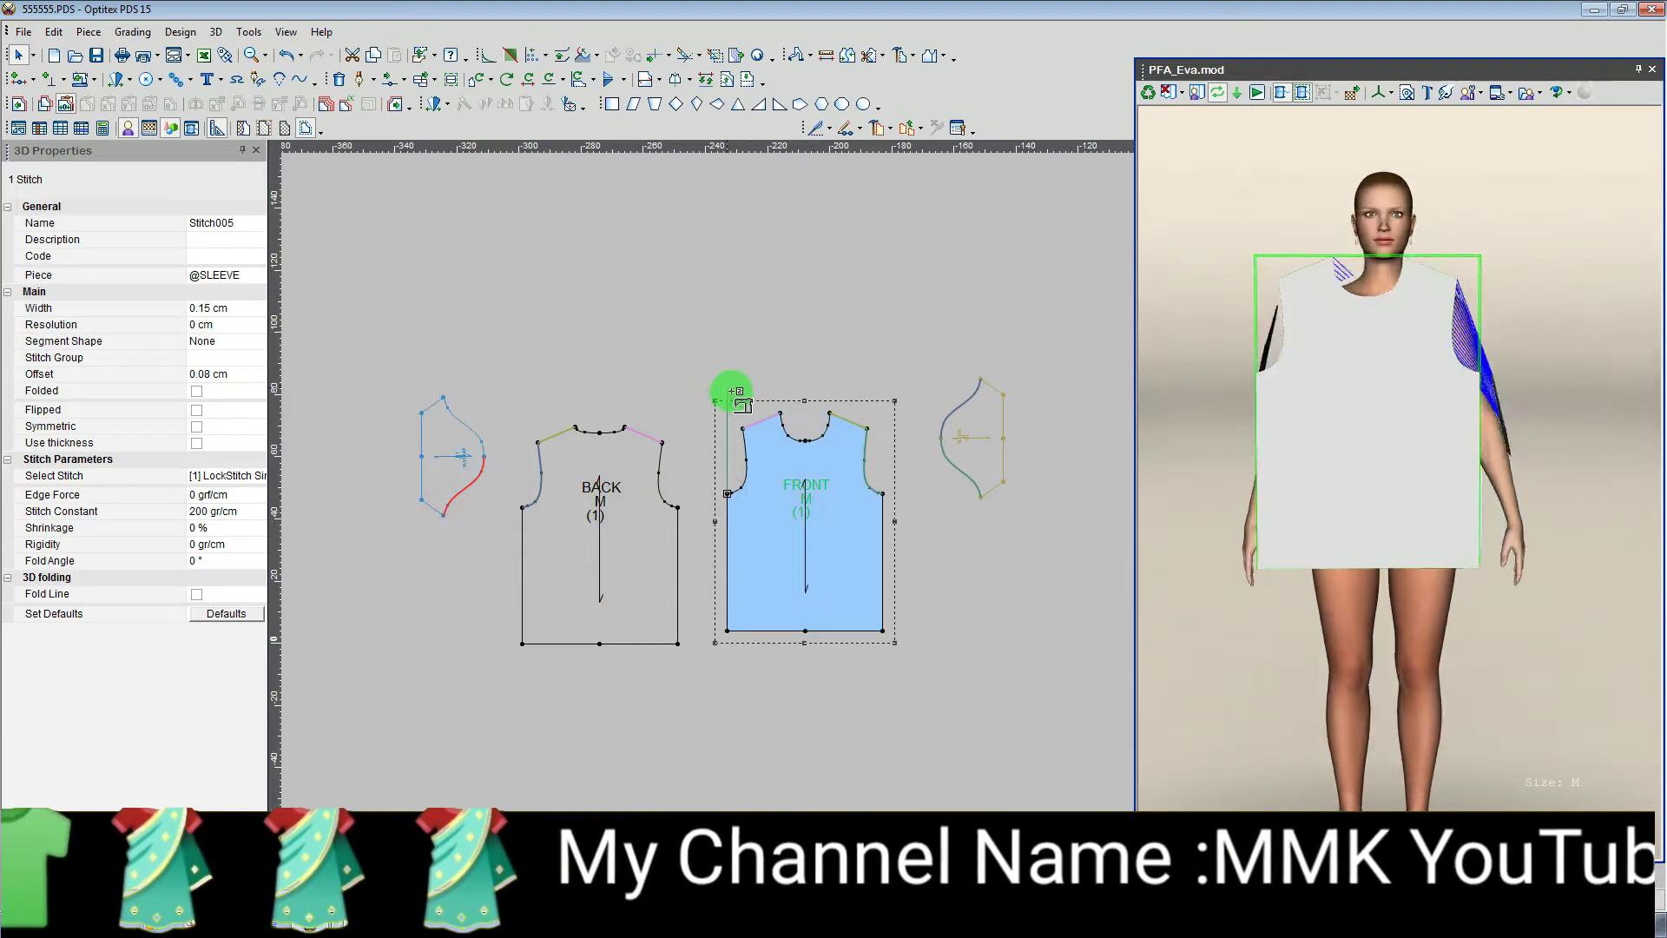
{"action": "left_click", "coordinate": [743, 429]}
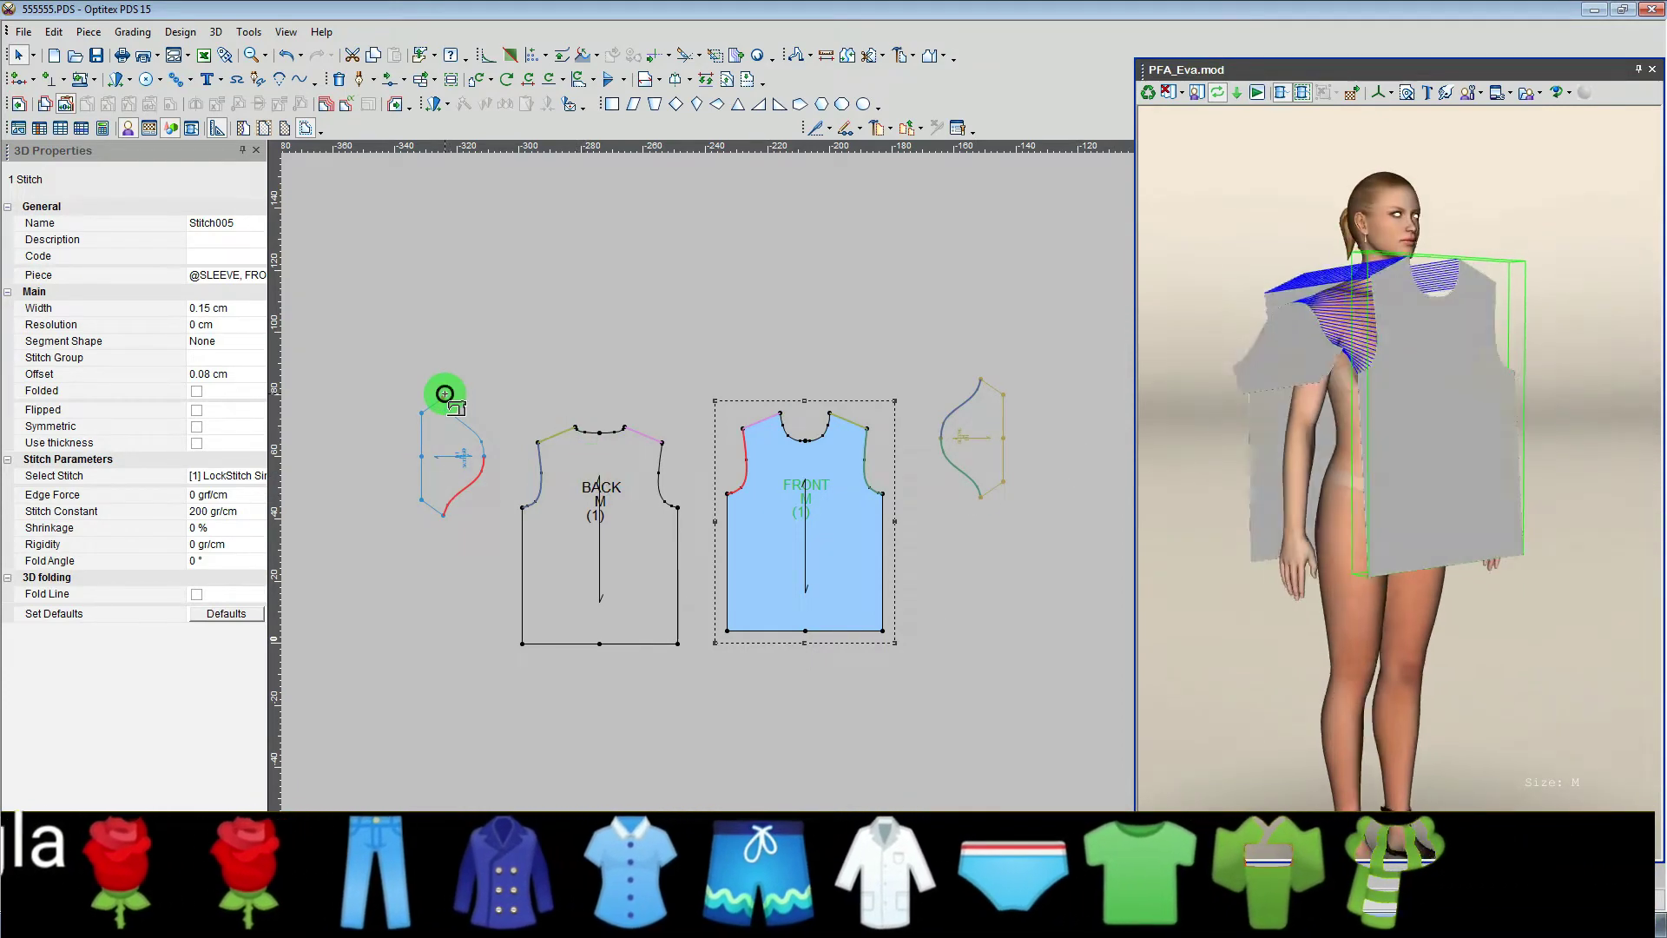
{"action": "left_click", "coordinate": [444, 393]}
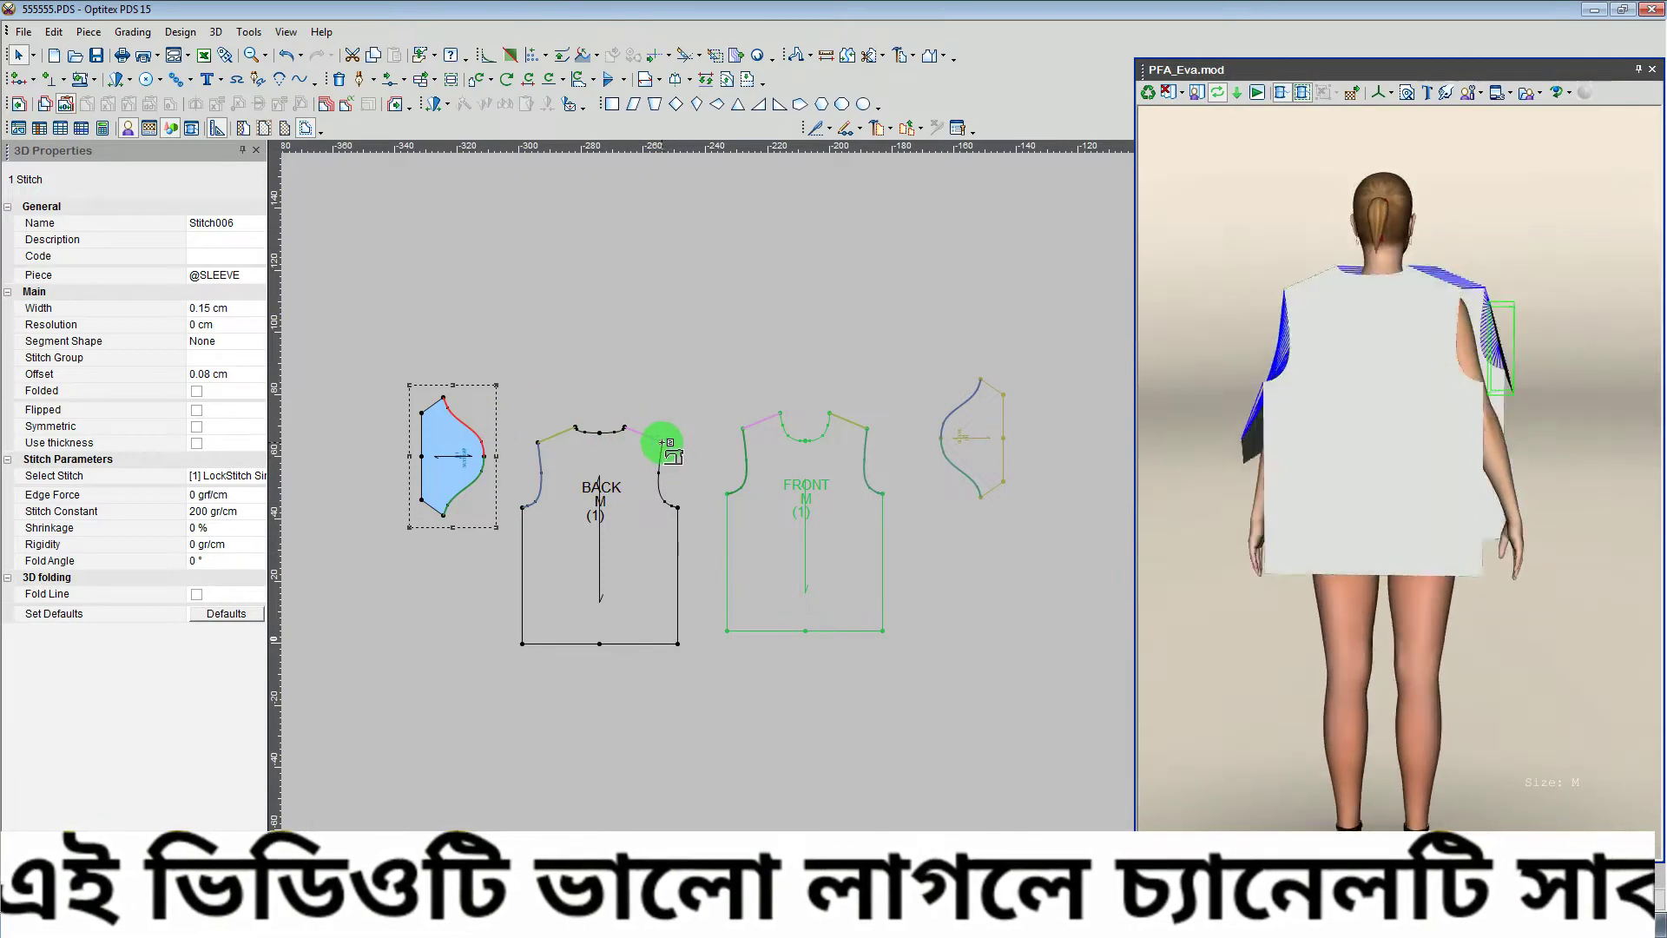
Finish Stitch006 by joining the left sleeve to the BACK armhole.
{"action": "left_click", "coordinate": [662, 443]}
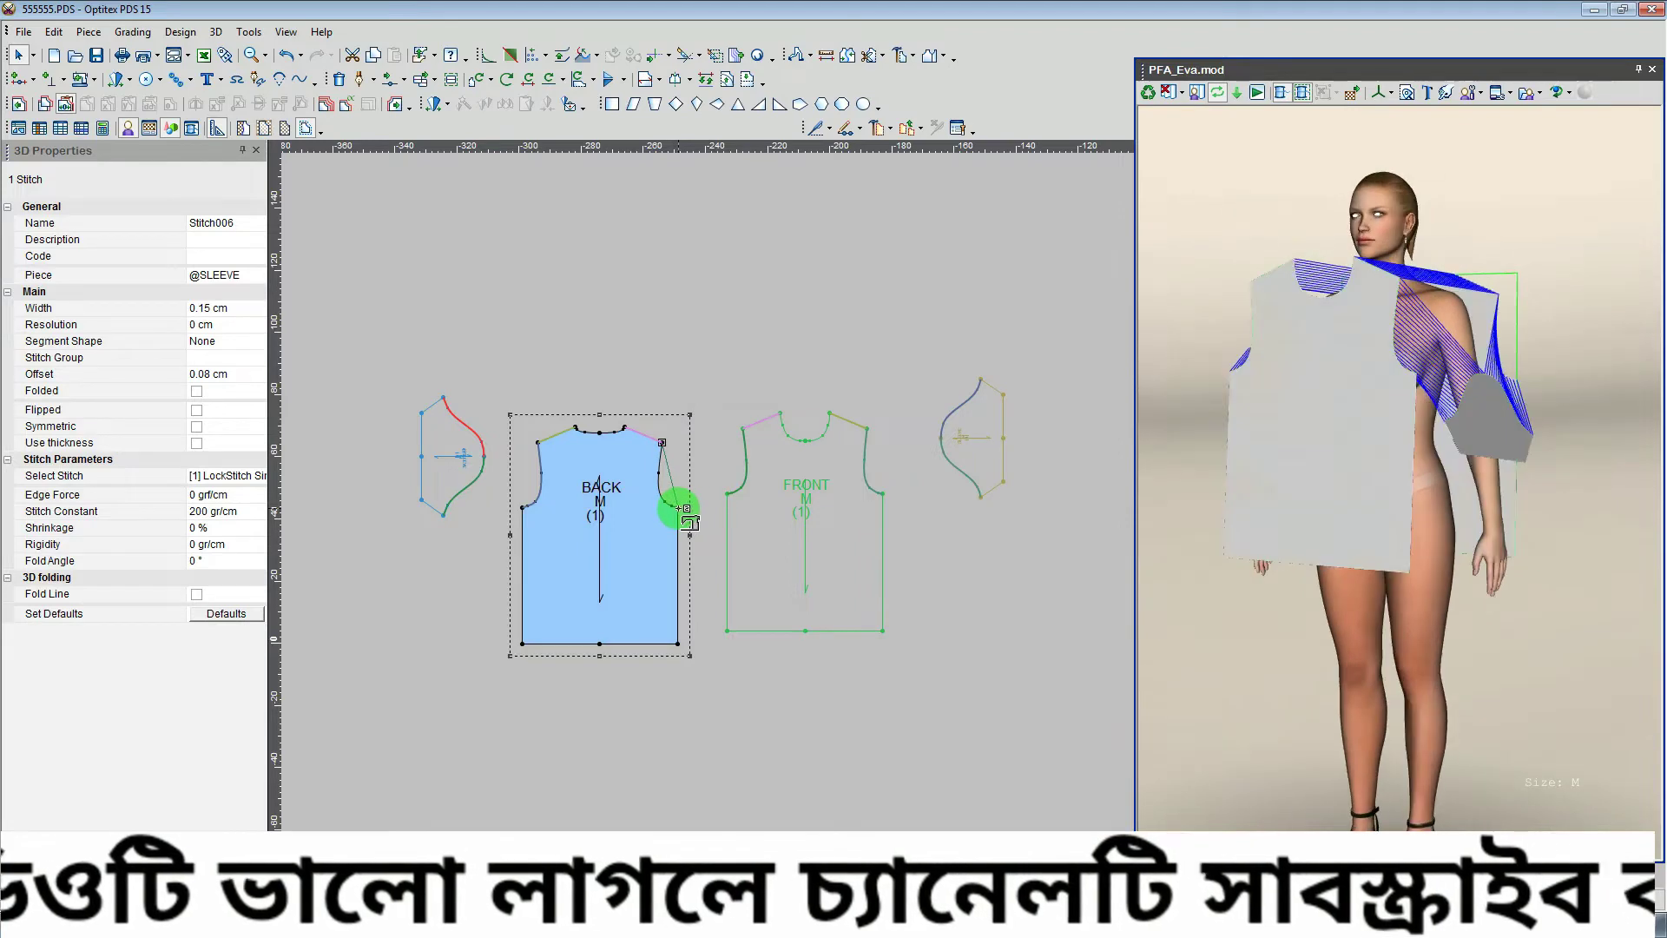
{"action": "left_click", "coordinate": [683, 507]}
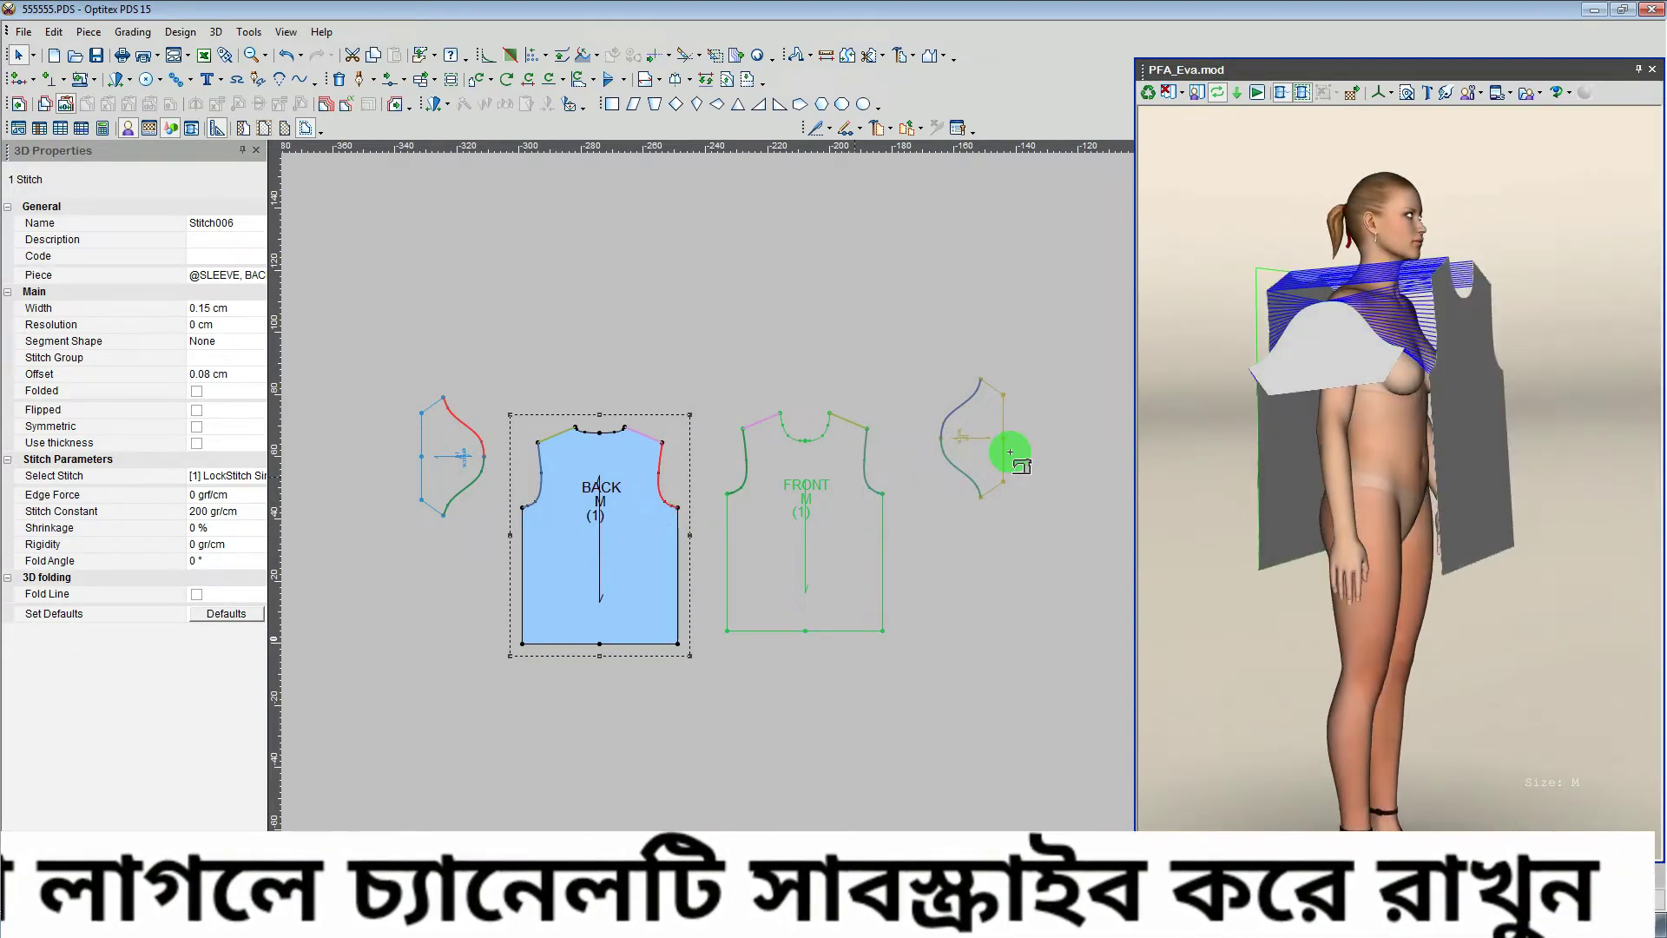
{"action": "mouse_move", "coordinate": [1441, 349]}
{"action": "left_mouse_down"}
{"action": "mouse_move", "coordinate": [1324, 454]}
{"action": "mouse_move", "coordinate": [1349, 436]}
{"action": "left_mouse_up"}
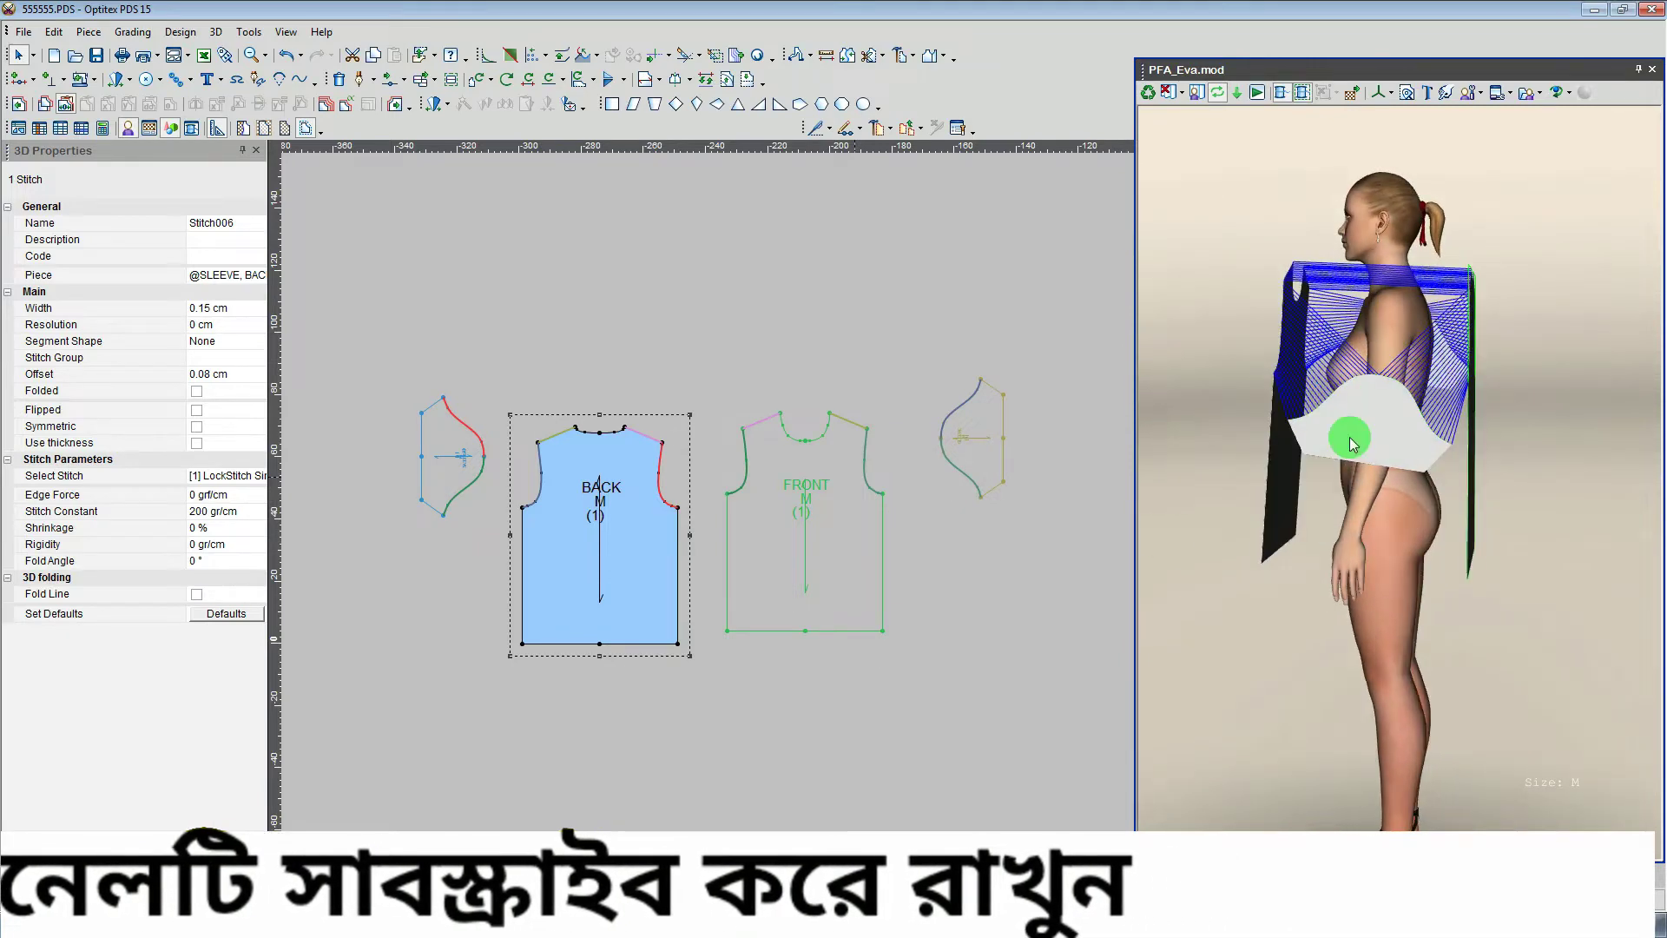
{"action": "left_click", "coordinate": [422, 454]}
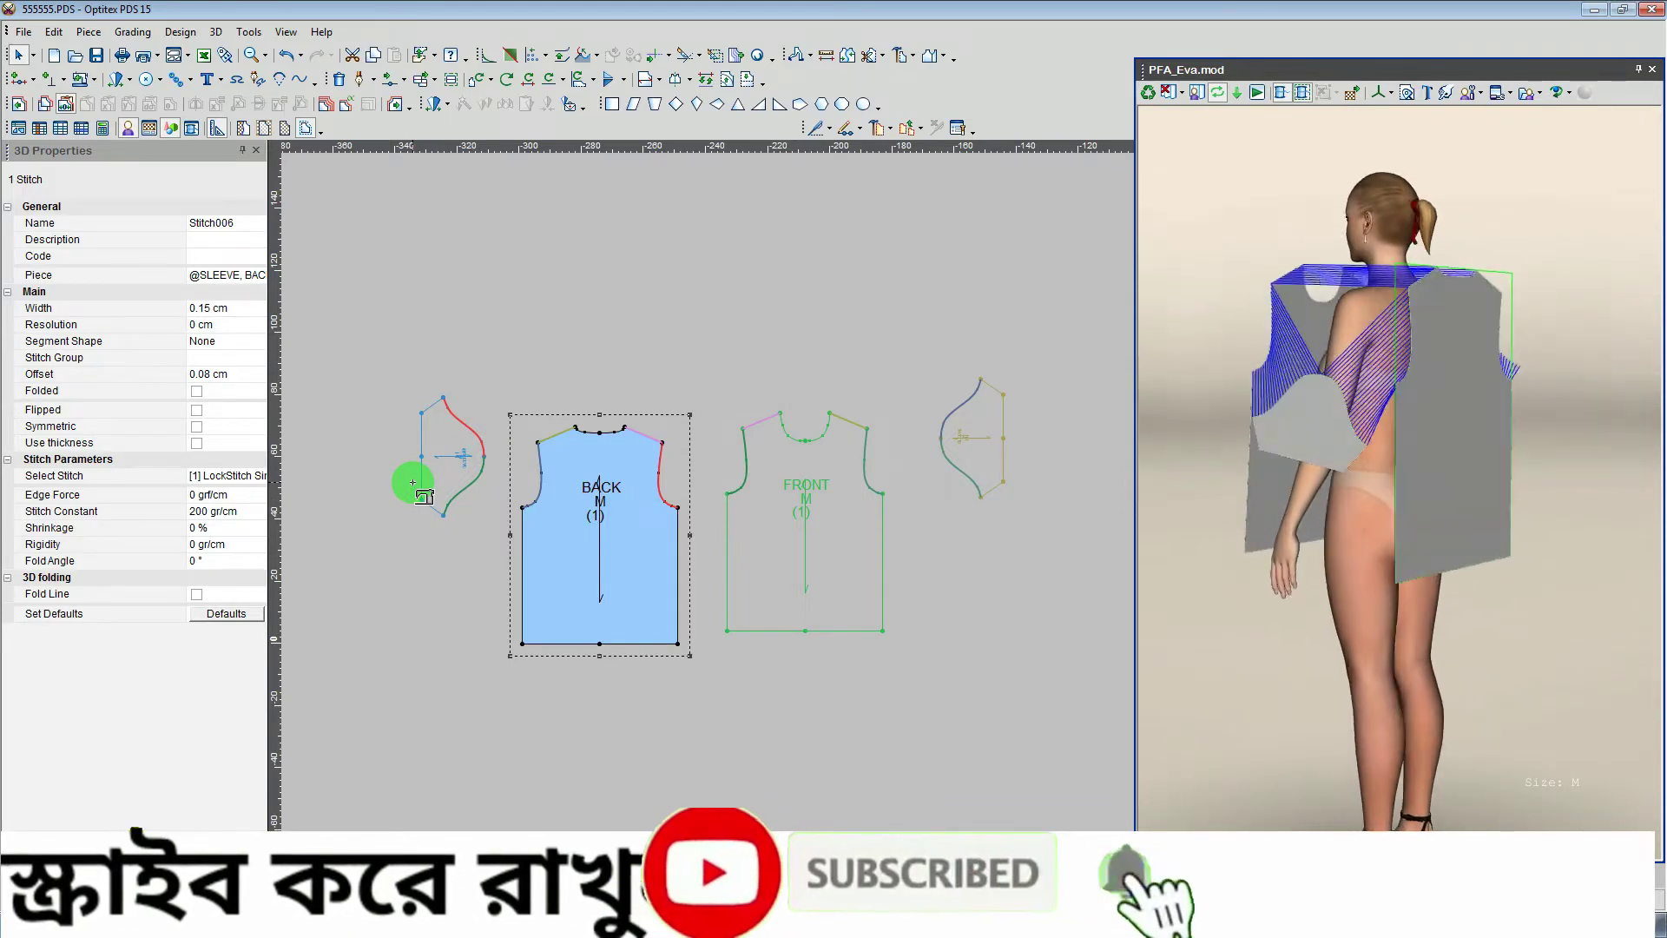
Start Stitch007 at the FRONT piece's right side armhole corner.
{"action": "left_click", "coordinate": [1476, 345]}
{"action": "left_click_drag", "start_coordinate": [1475, 342], "coordinate": [1463, 708]}
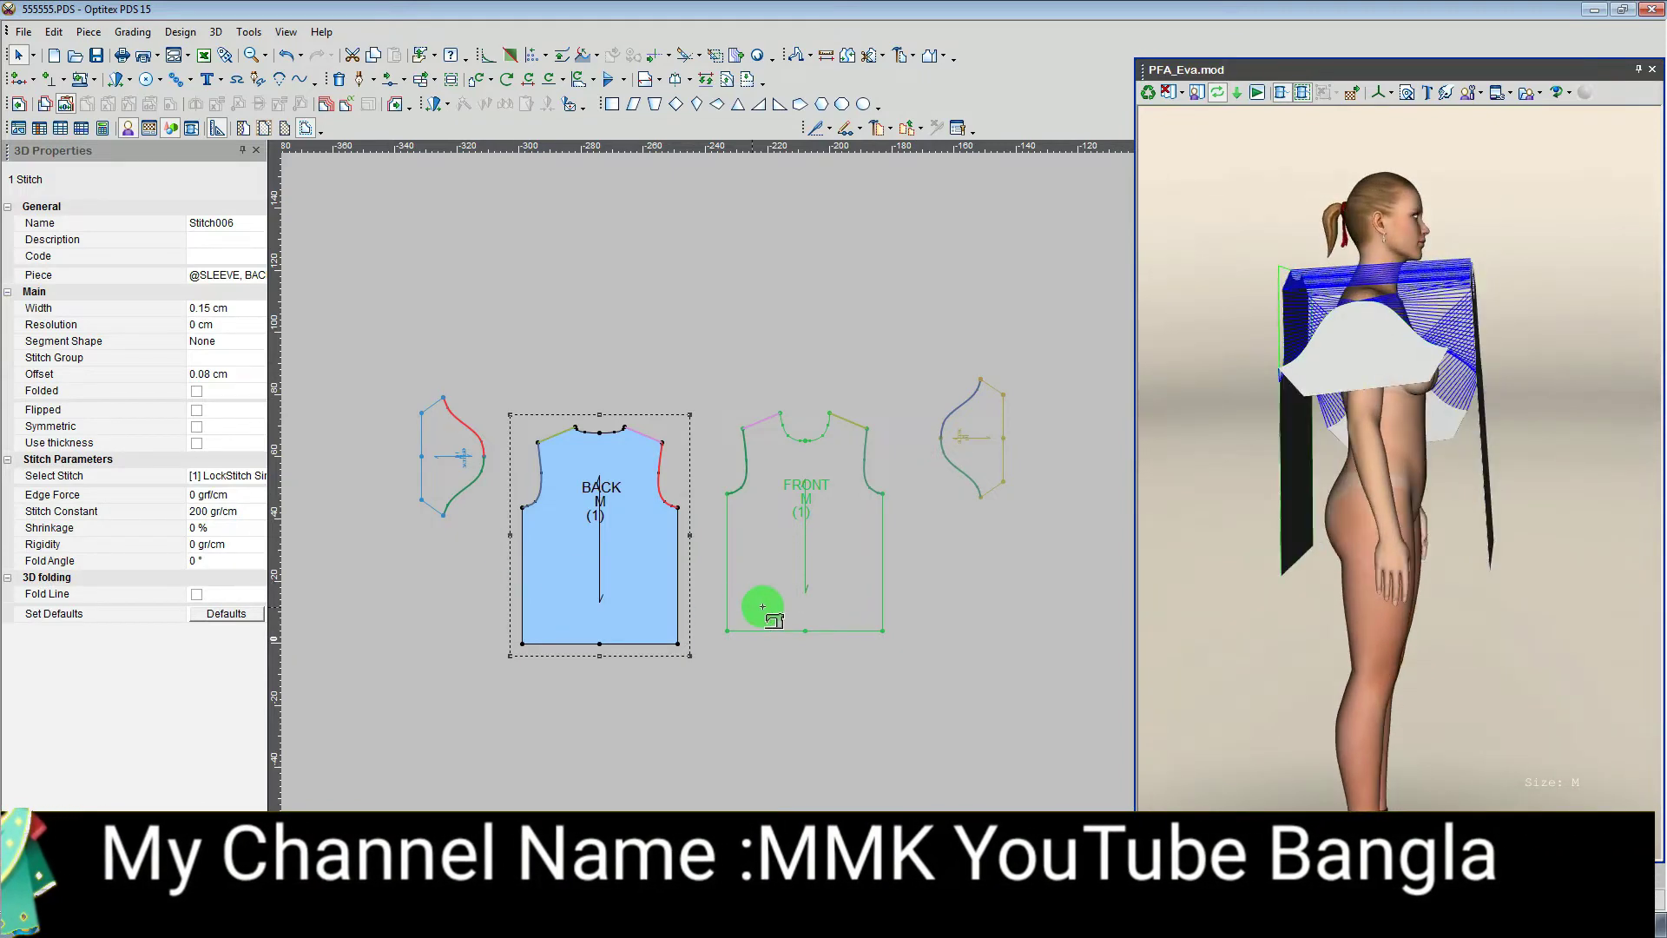
{"action": "left_click", "coordinate": [844, 539]}
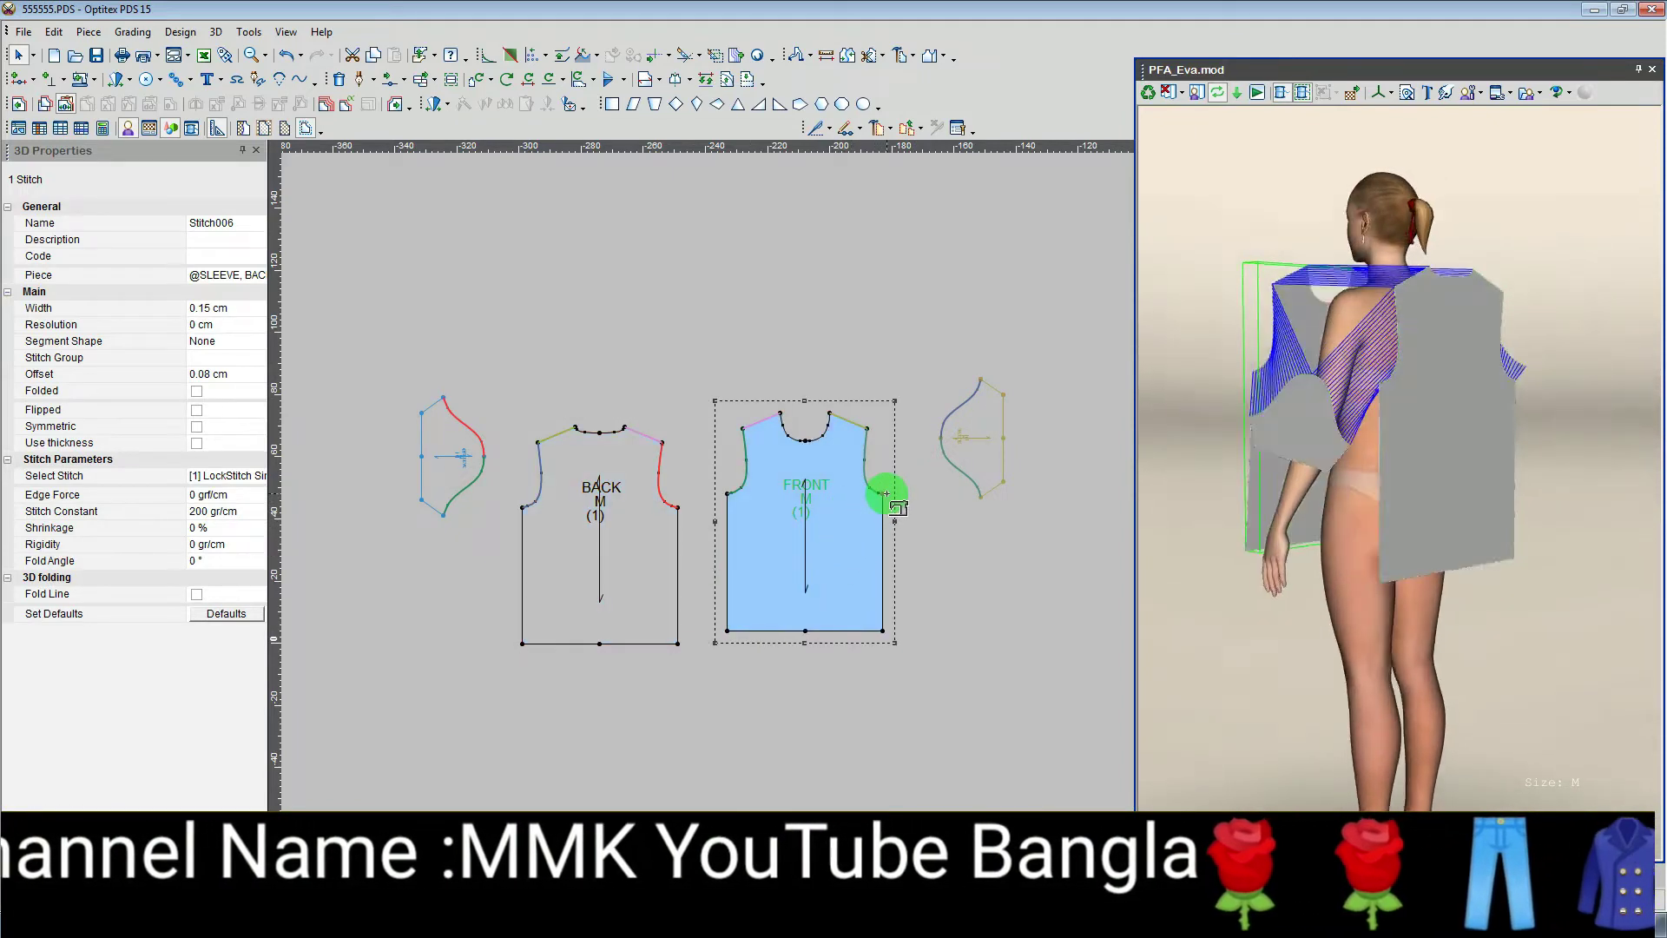
{"action": "left_click", "coordinate": [886, 494]}
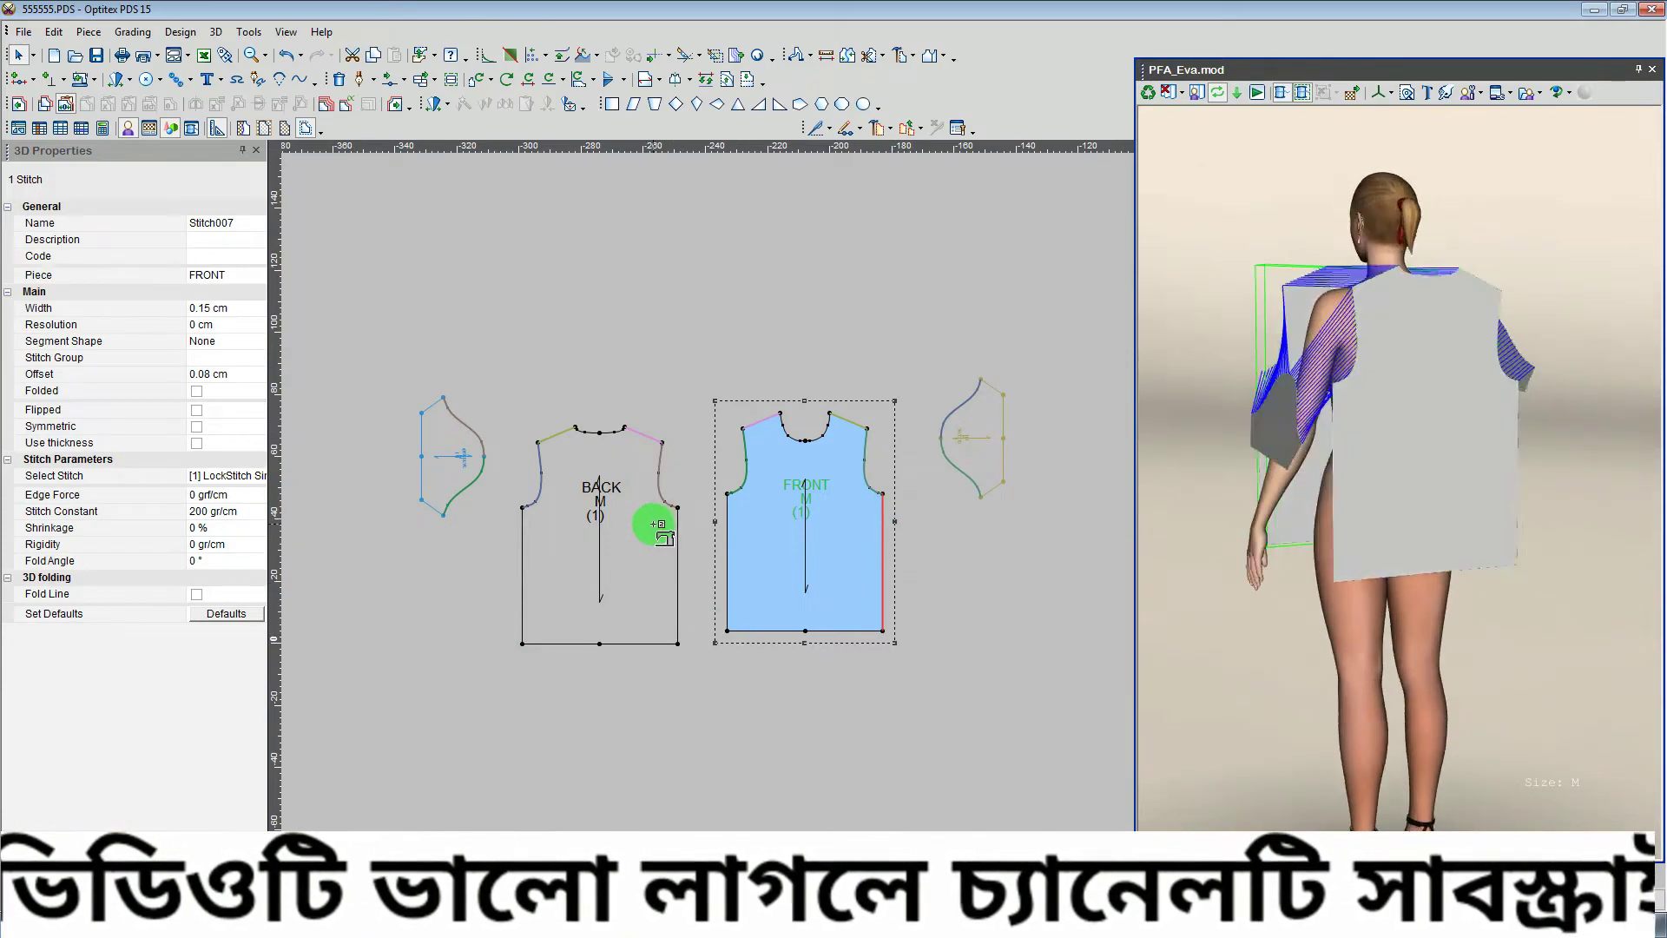
Join FRONT's right side edge to BACK's left side edge, armhole to hem, completing Stitch007.
{"action": "left_click", "coordinate": [522, 640]}
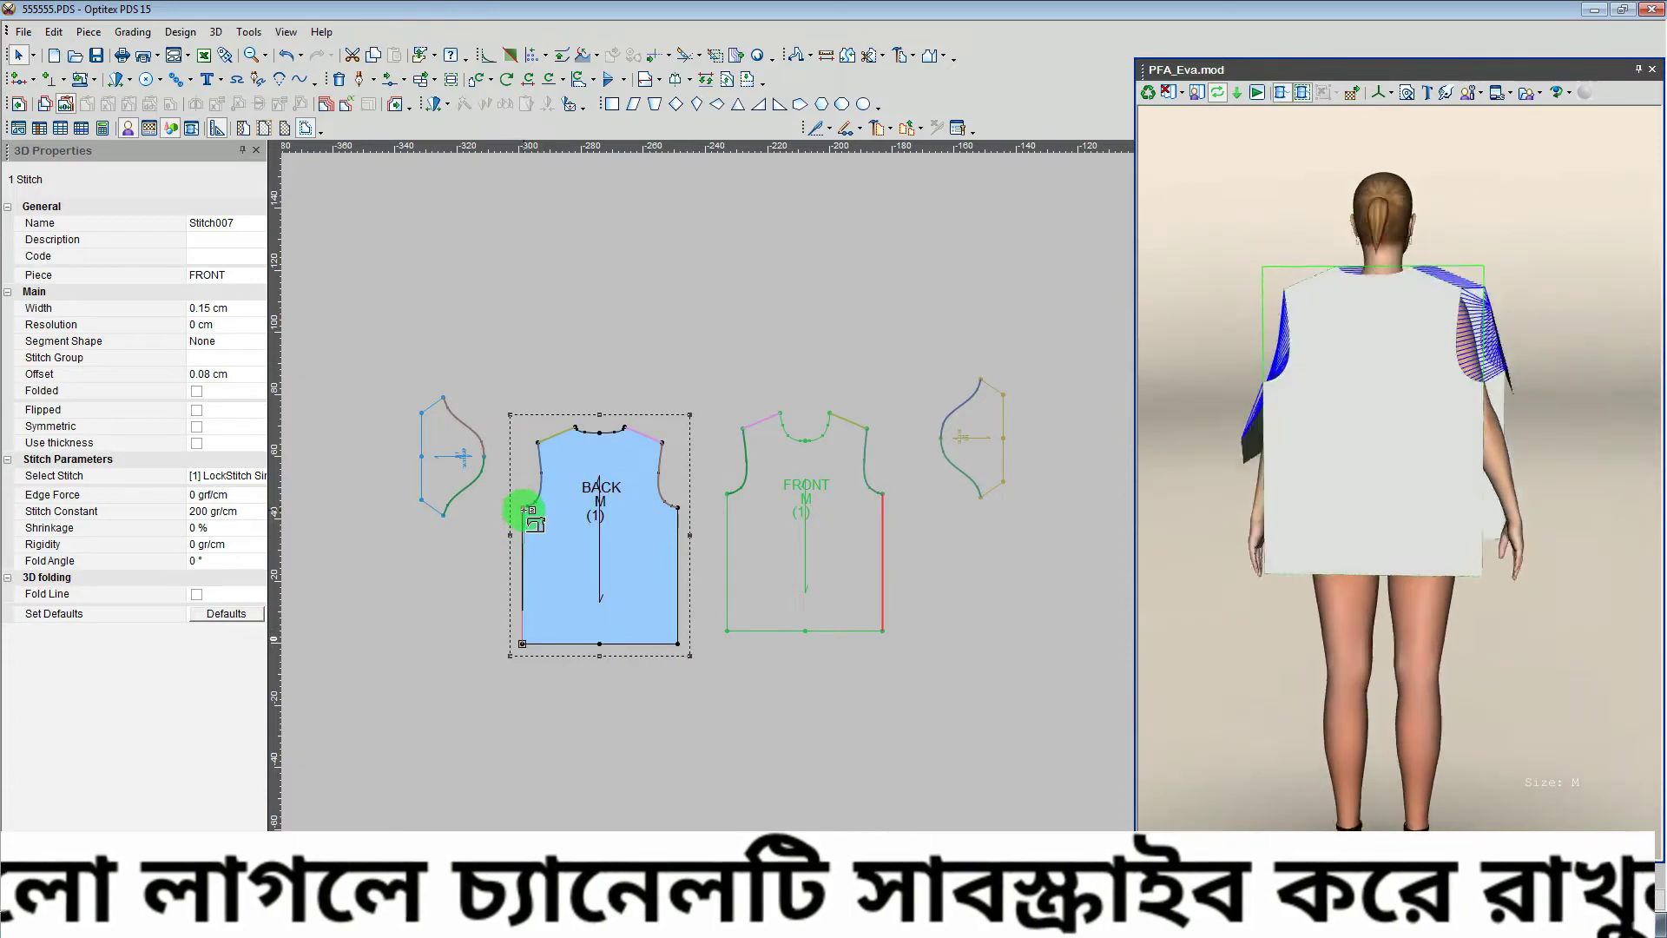
{"action": "left_click", "coordinate": [521, 510]}
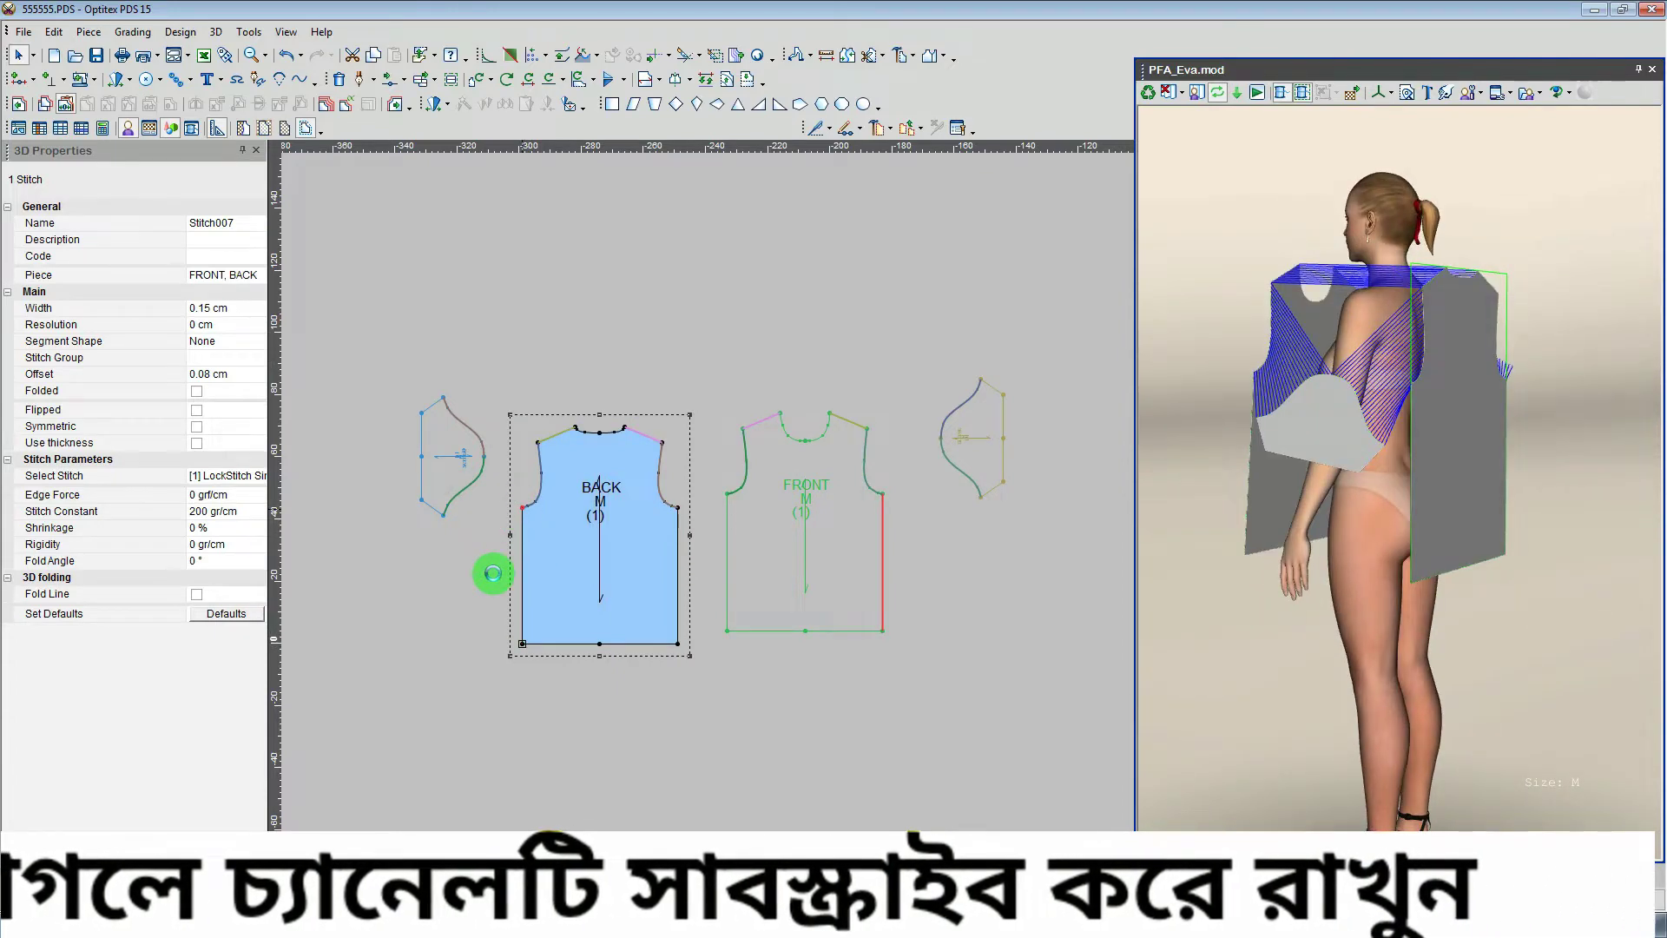
{"action": "left_click", "coordinate": [492, 573]}
{"action": "mouse_move", "coordinate": [1398, 428]}
{"action": "left_mouse_down"}
{"action": "mouse_move", "coordinate": [1498, 493]}
{"action": "mouse_move", "coordinate": [1183, 521]}
{"action": "mouse_move", "coordinate": [1254, 670]}
{"action": "mouse_move", "coordinate": [1231, 607]}
{"action": "mouse_move", "coordinate": [1348, 493]}
{"action": "mouse_move", "coordinate": [1244, 623]}
{"action": "mouse_move", "coordinate": [1164, 644]}
{"action": "left_mouse_up"}
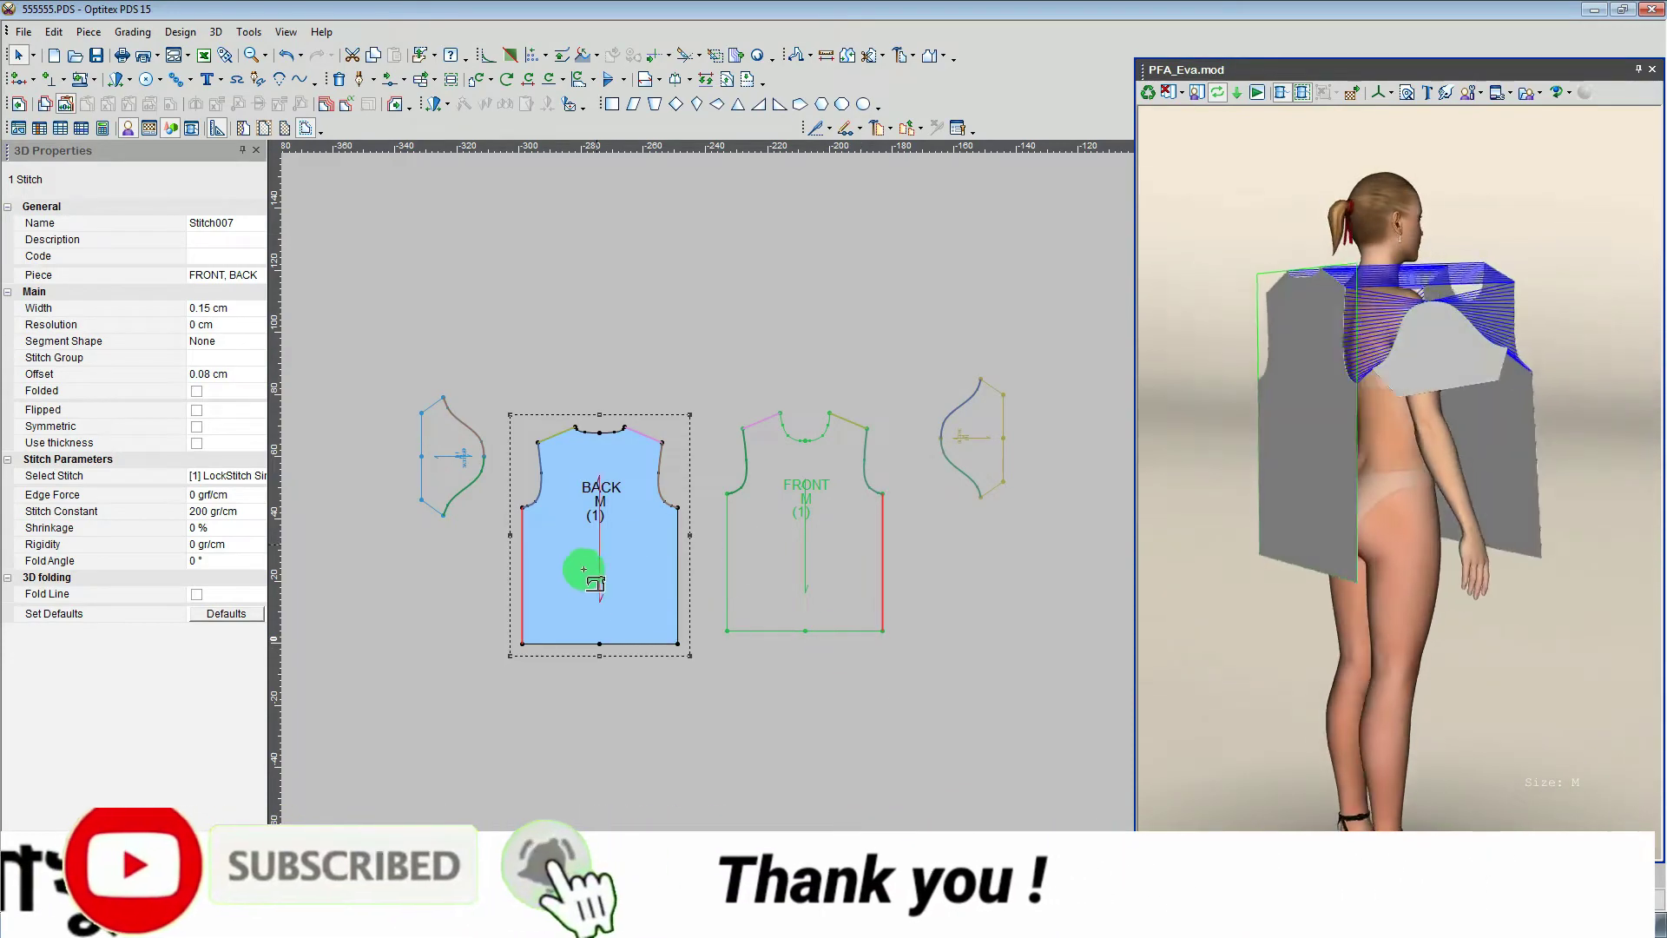
{"action": "left_click", "coordinate": [731, 618]}
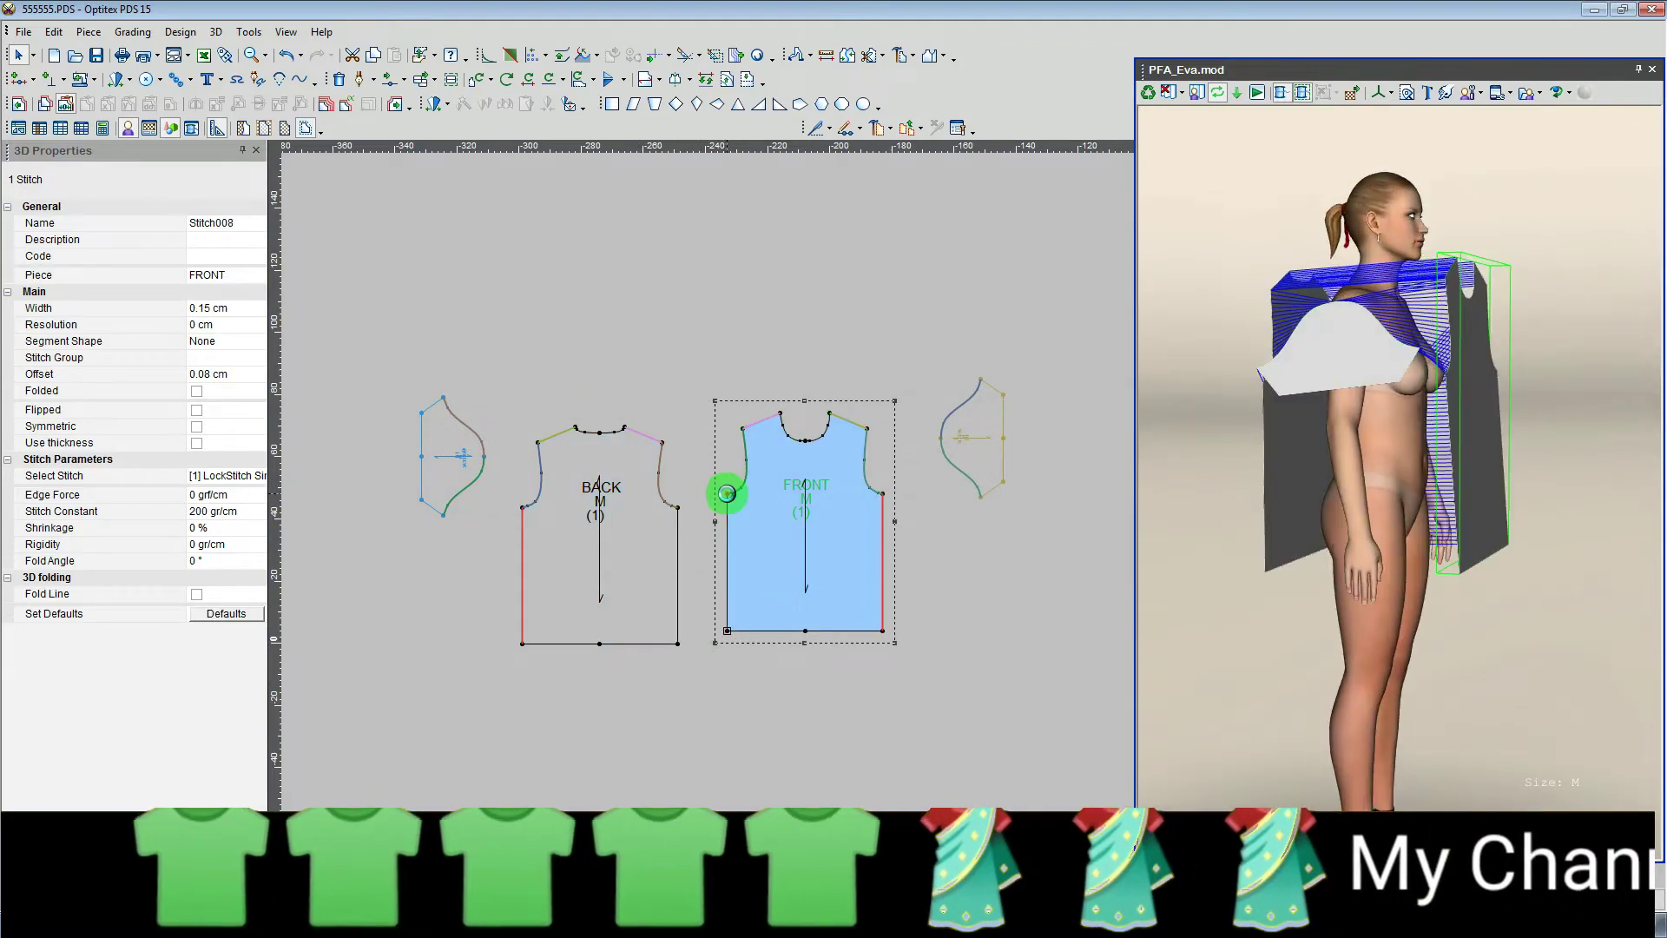
Complete Stitch008 from FRONT's left side edge to BACK's right side corner and hem.
{"action": "left_click", "coordinate": [703, 585]}
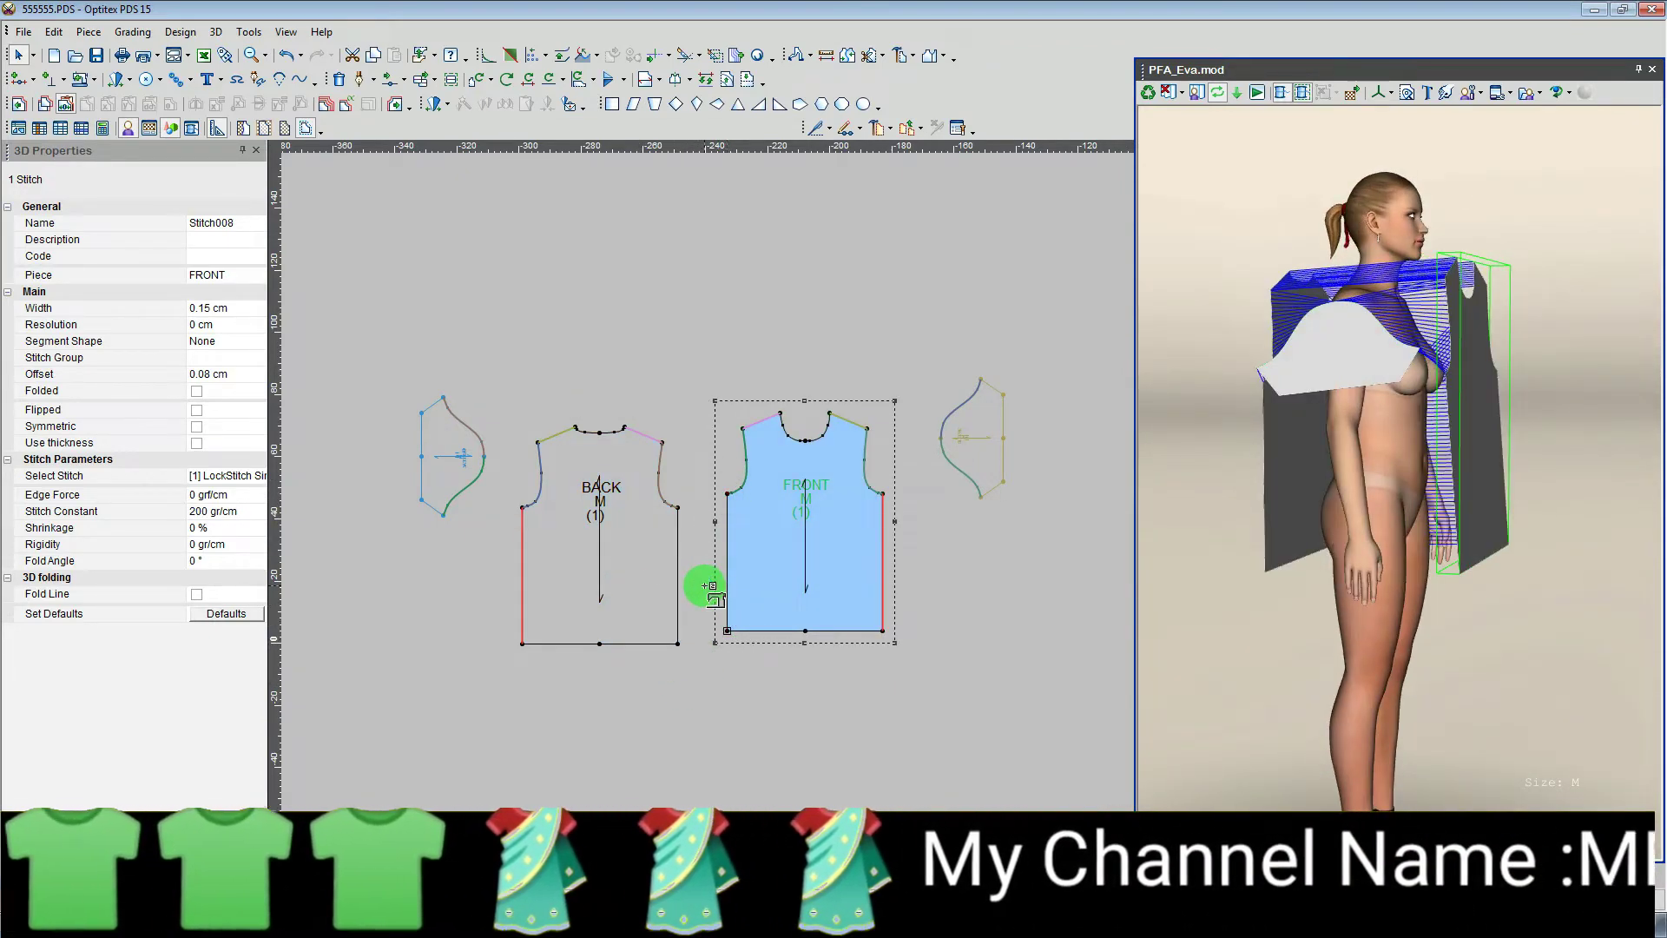
{"action": "left_click", "coordinate": [713, 511]}
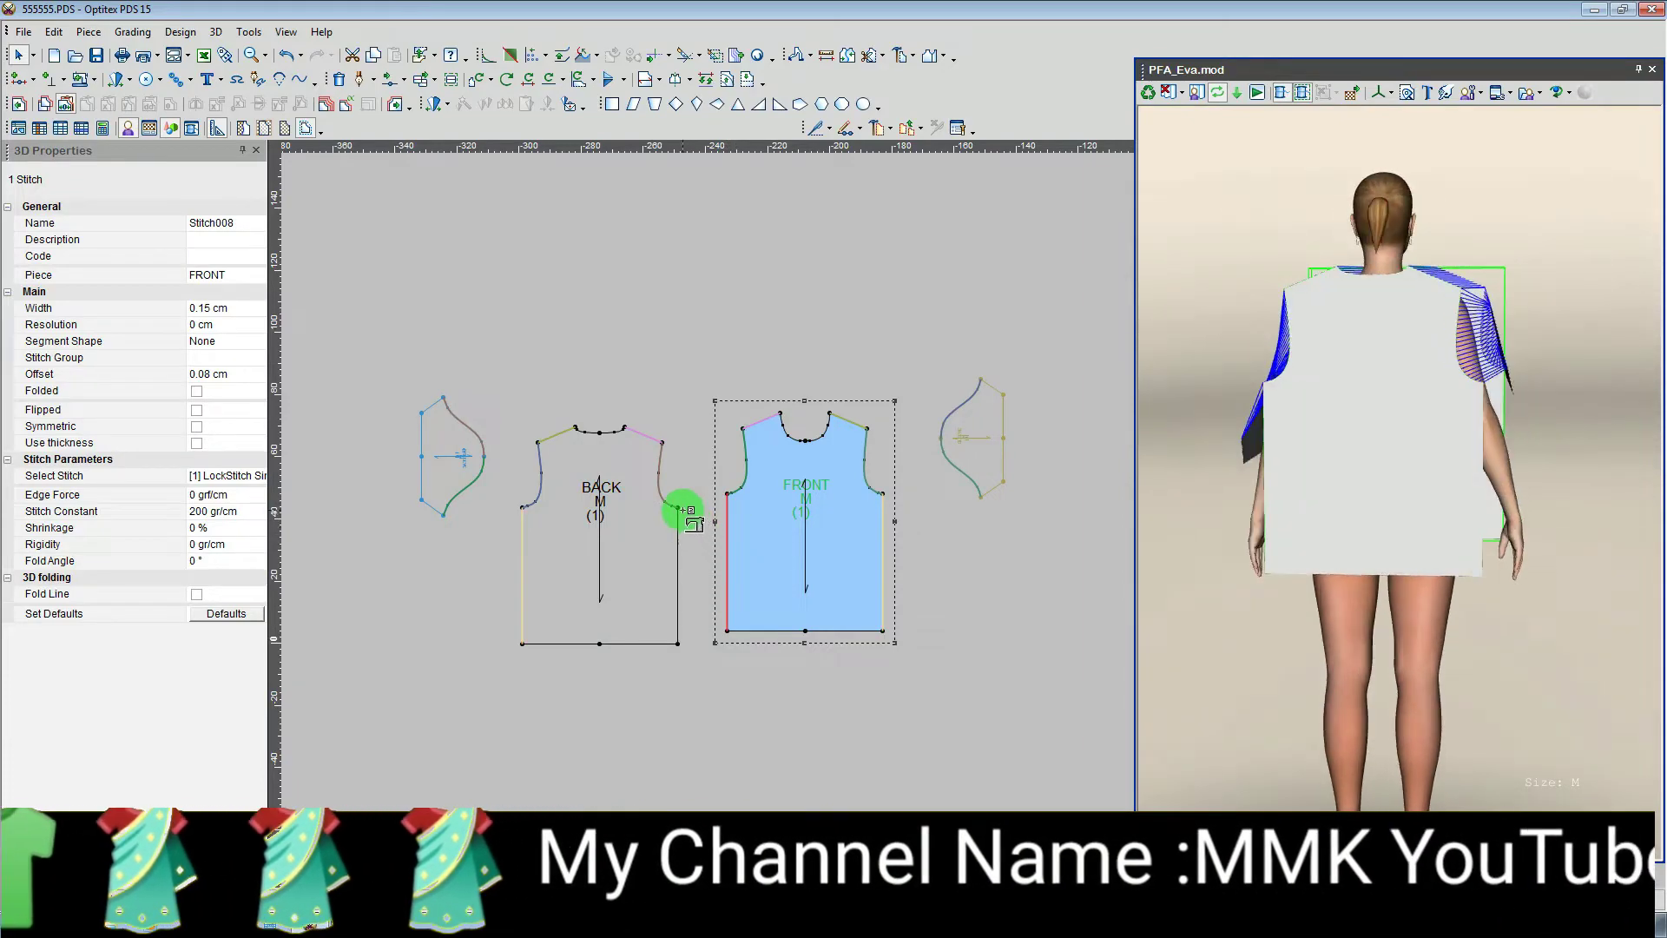
{"action": "left_click", "coordinate": [678, 508]}
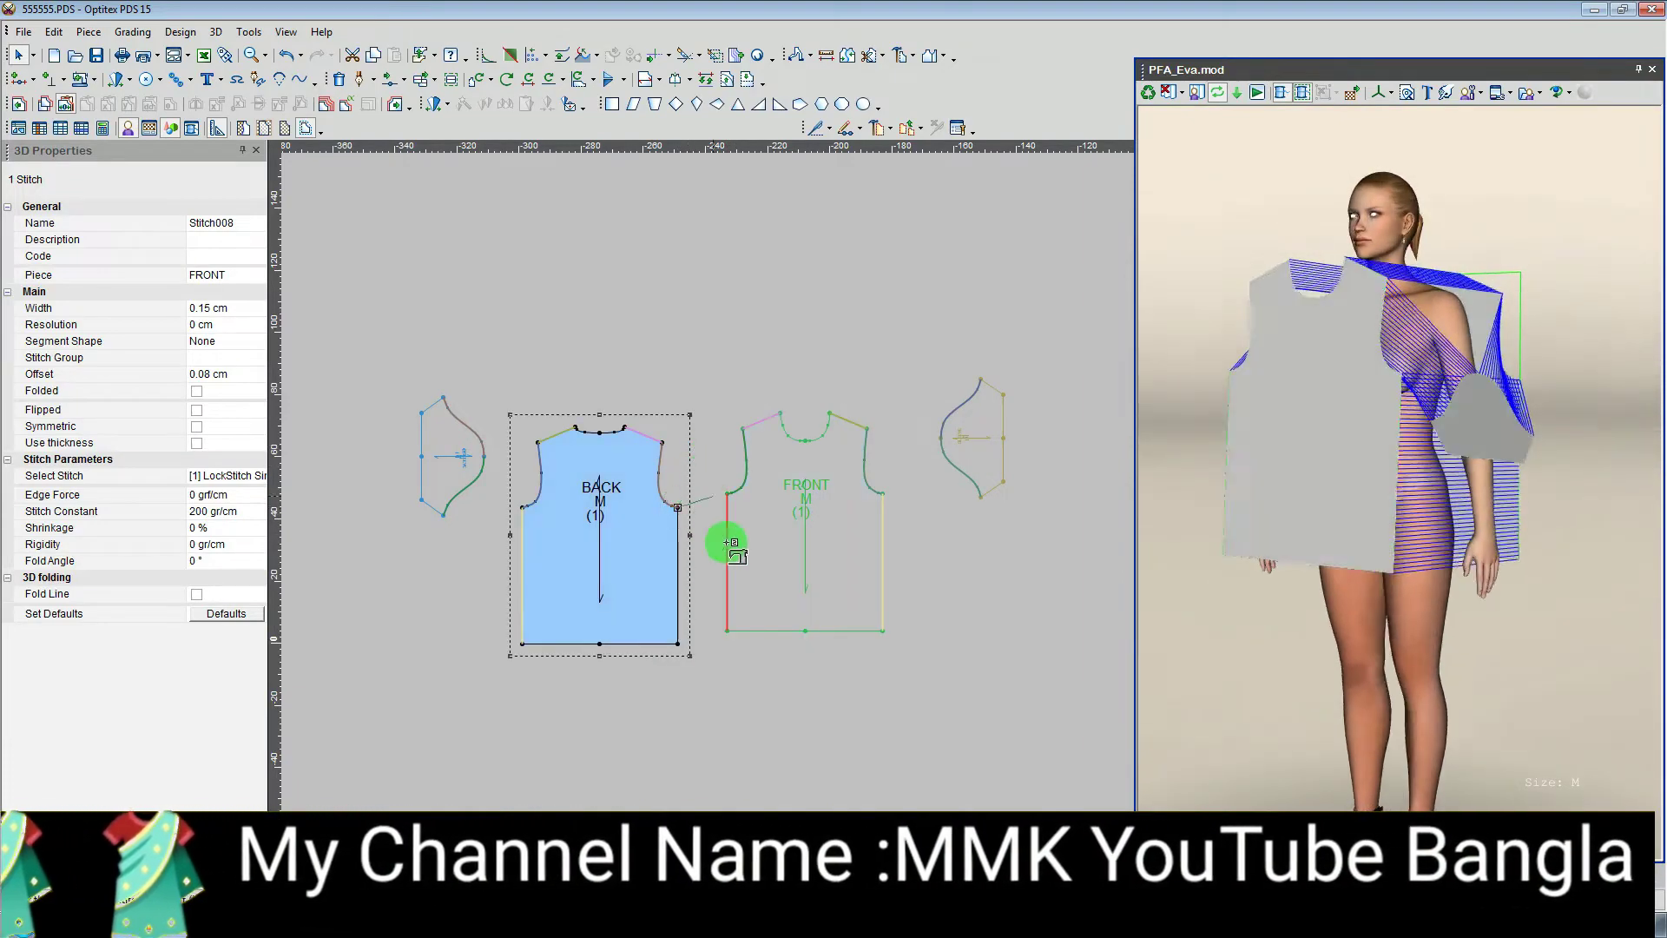
{"action": "left_click", "coordinate": [683, 643]}
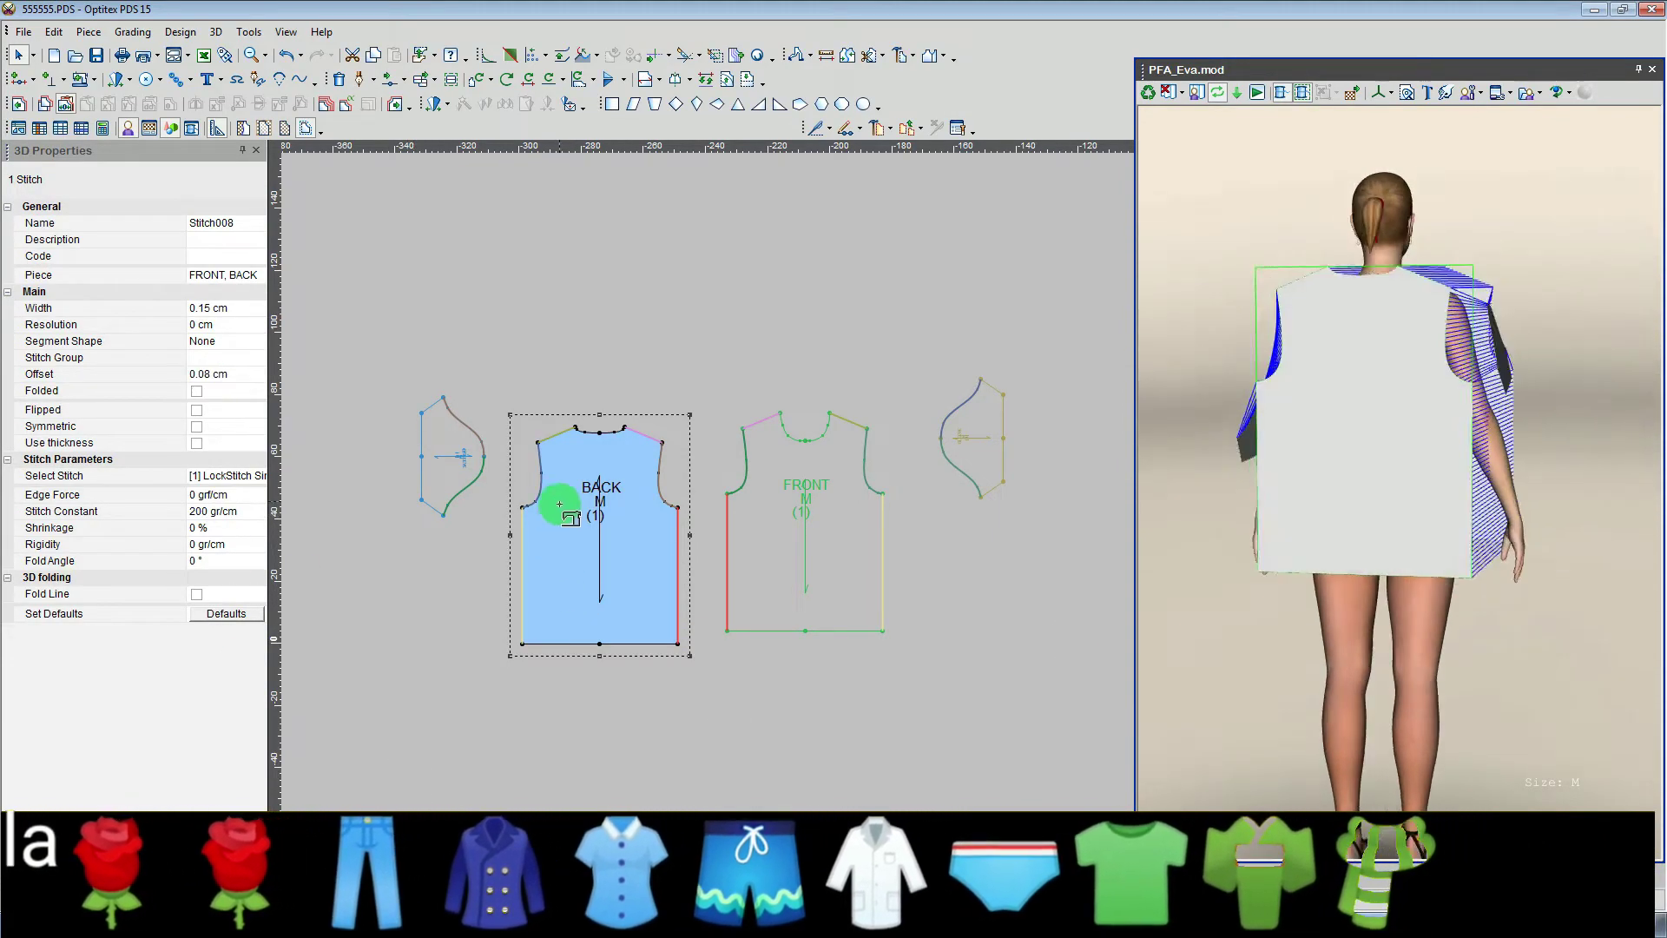
Give the BACK piece a Cylinder starting shape in 3D Properties.
{"action": "right_click", "coordinate": [501, 298]}
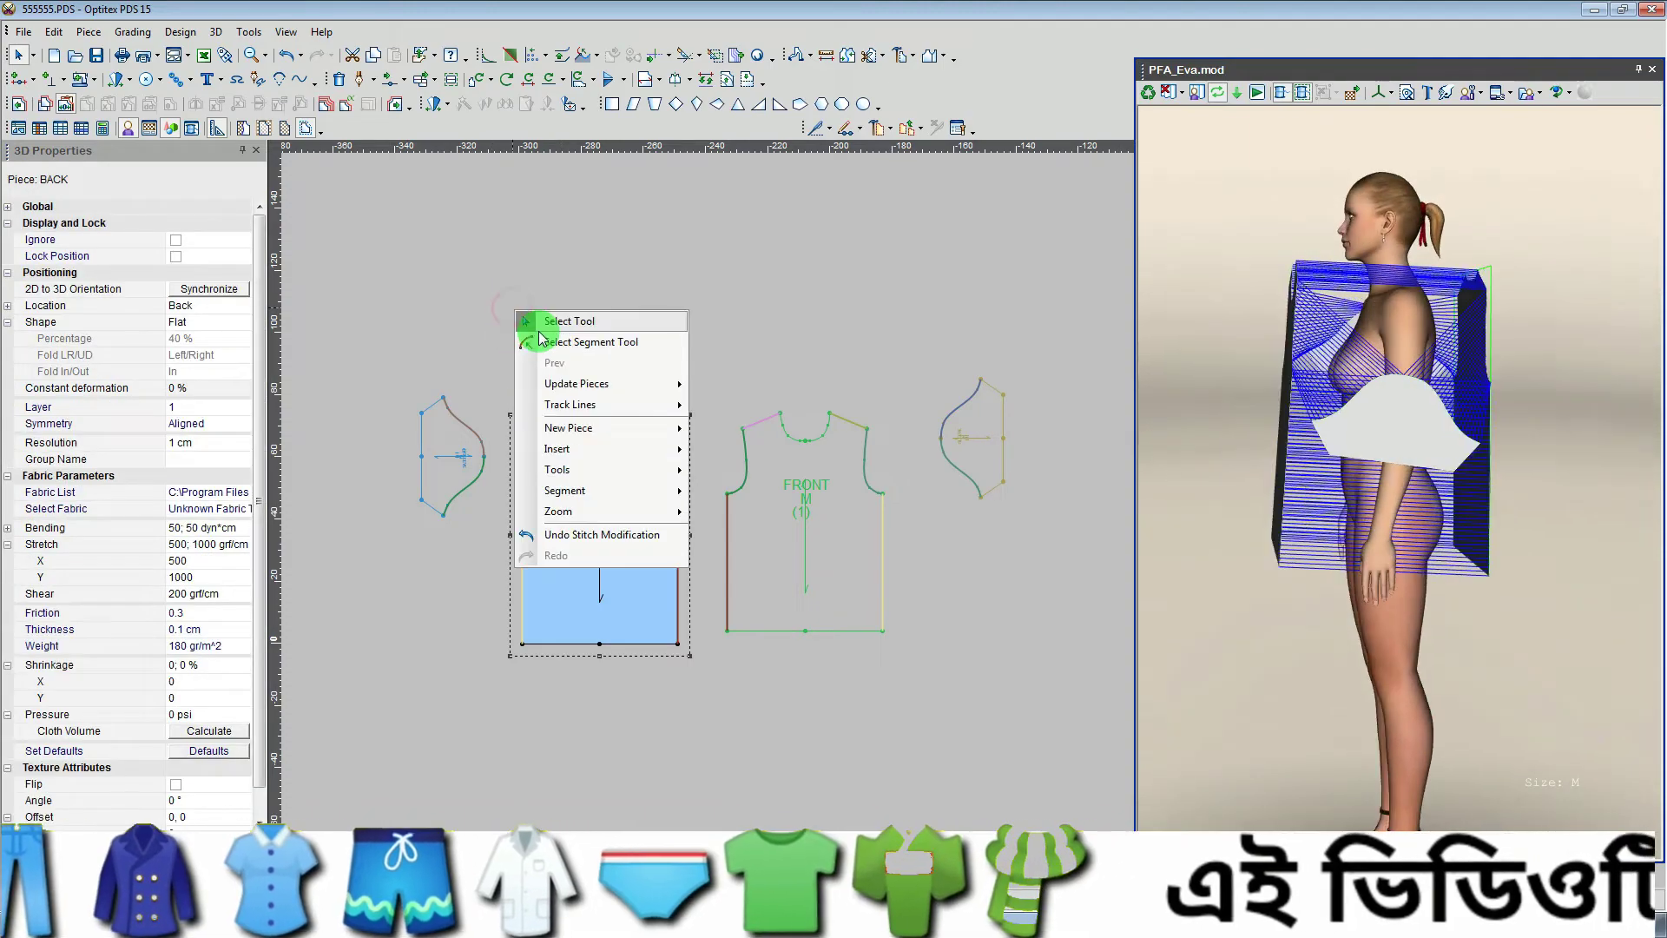
{"action": "left_click", "coordinate": [539, 325]}
{"action": "left_click", "coordinate": [557, 493]}
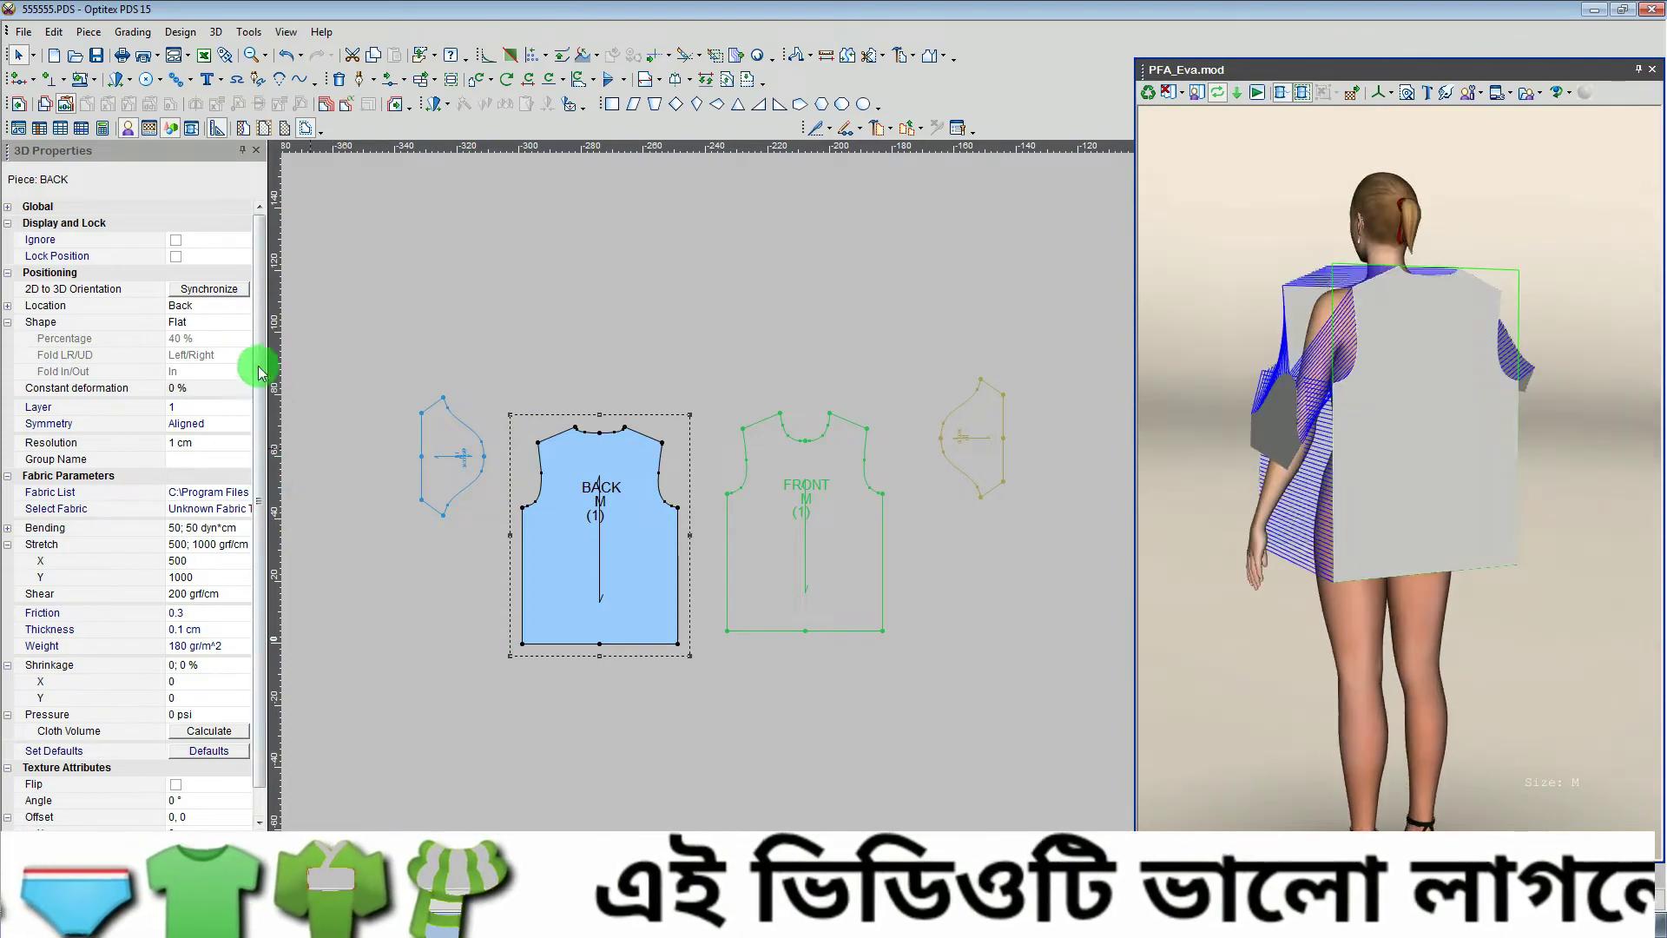
{"action": "left_click", "coordinate": [236, 326]}
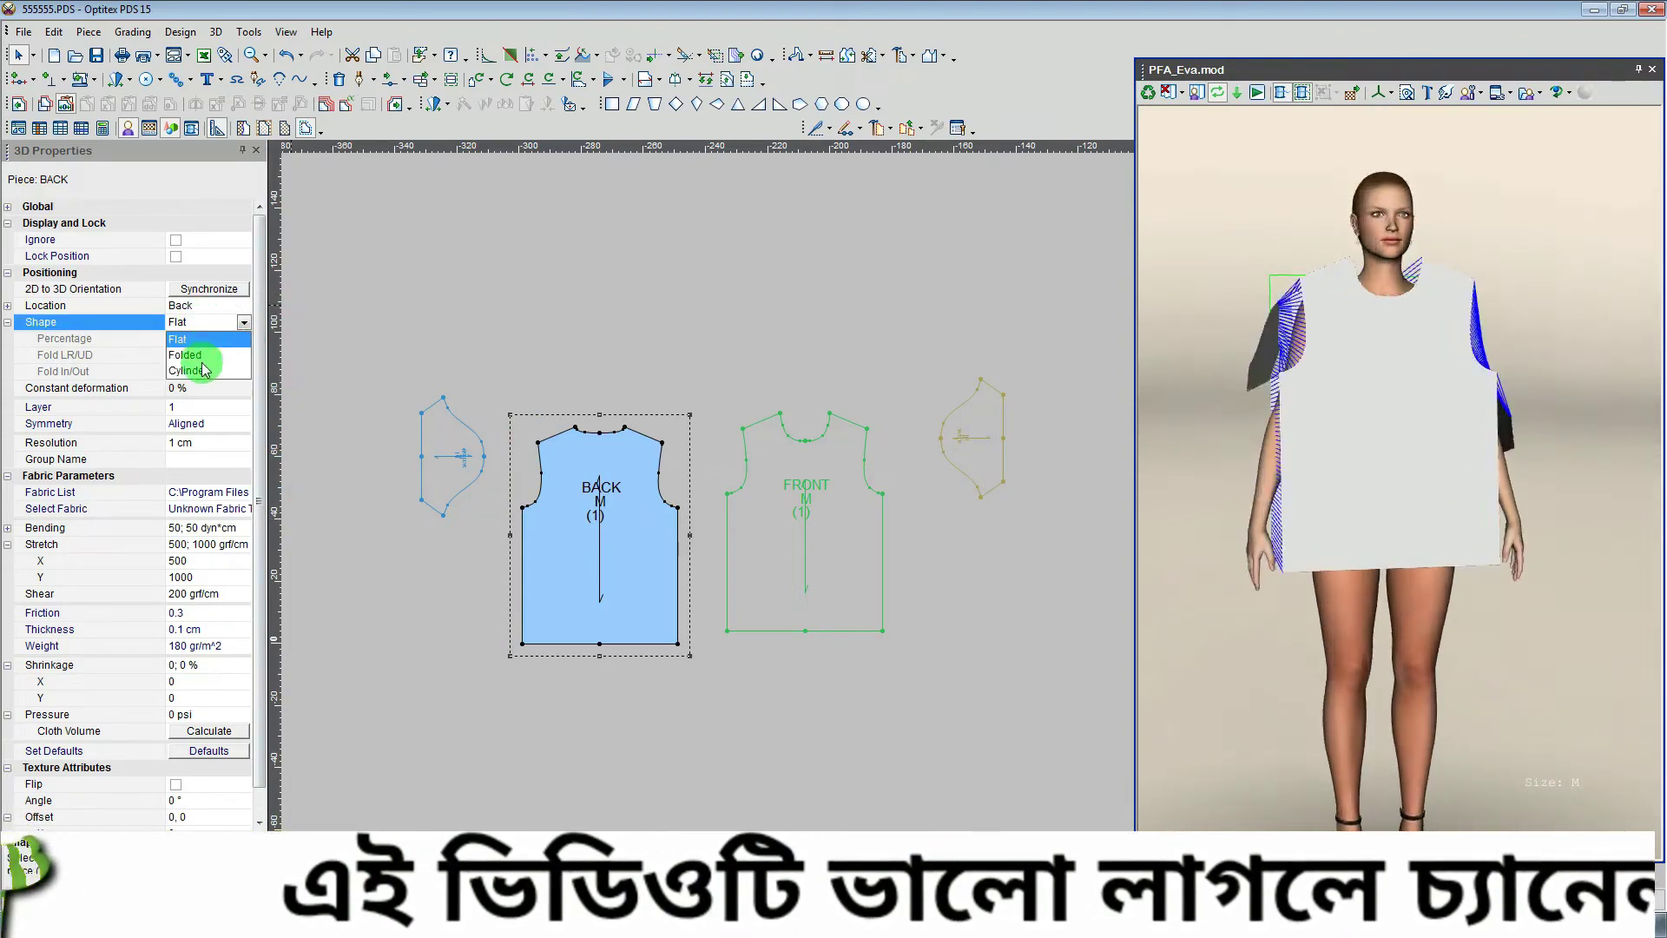
{"action": "left_click", "coordinate": [188, 372]}
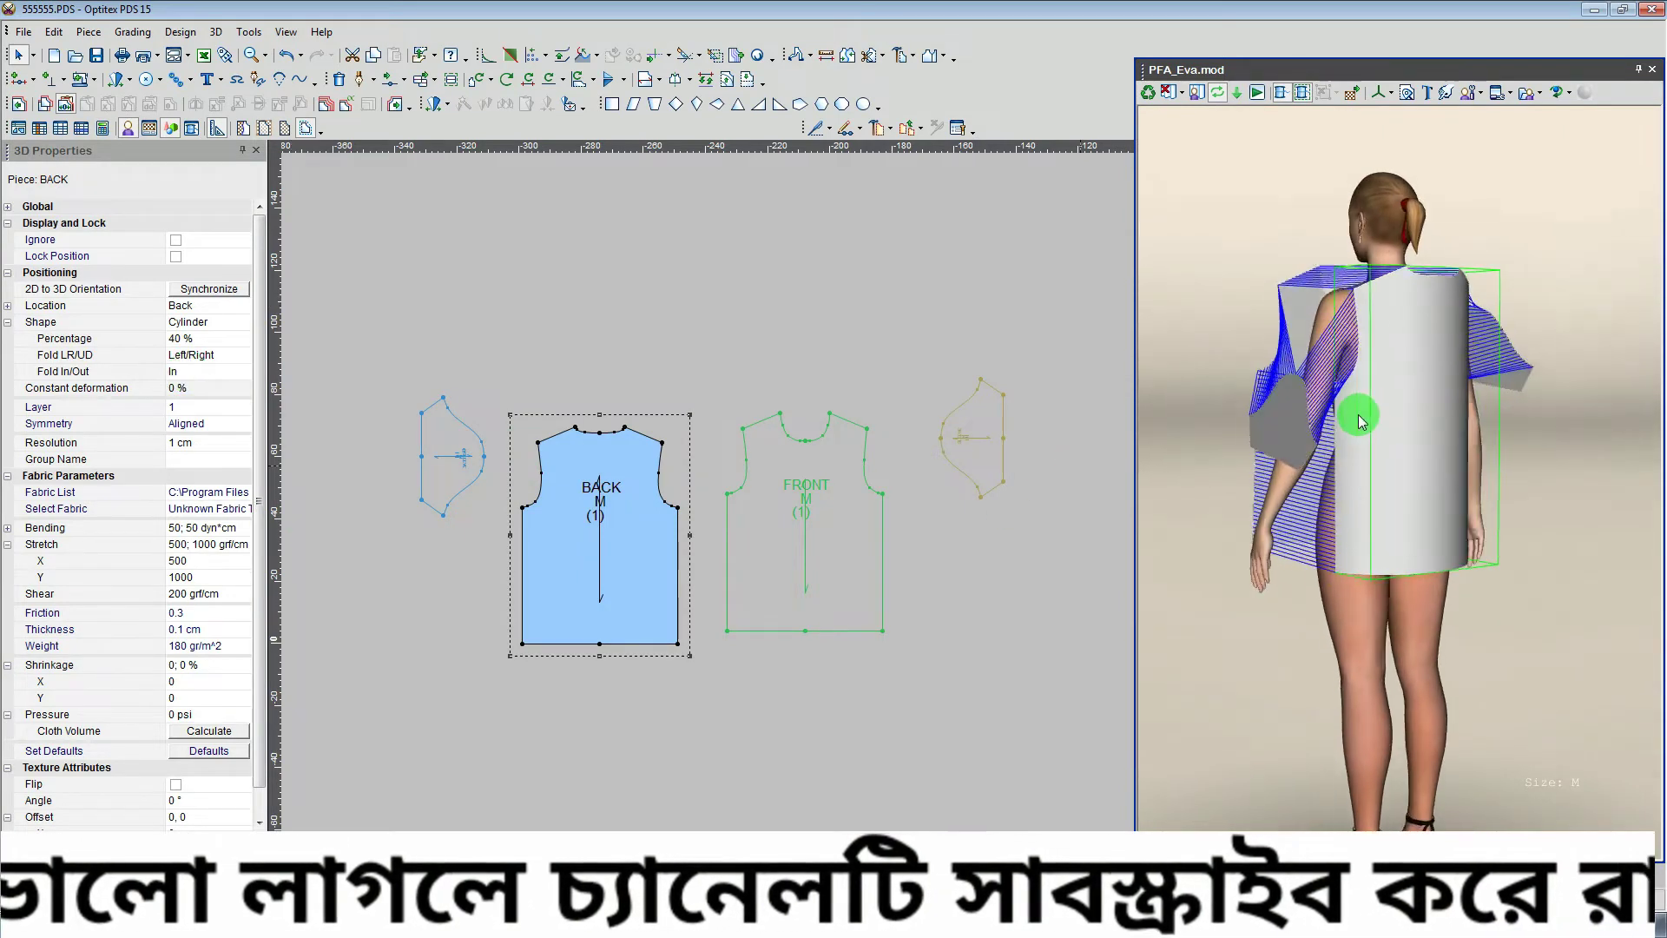
Set the FRONT piece's 3D Shape to Cylinder.
{"action": "left_click", "coordinate": [779, 481]}
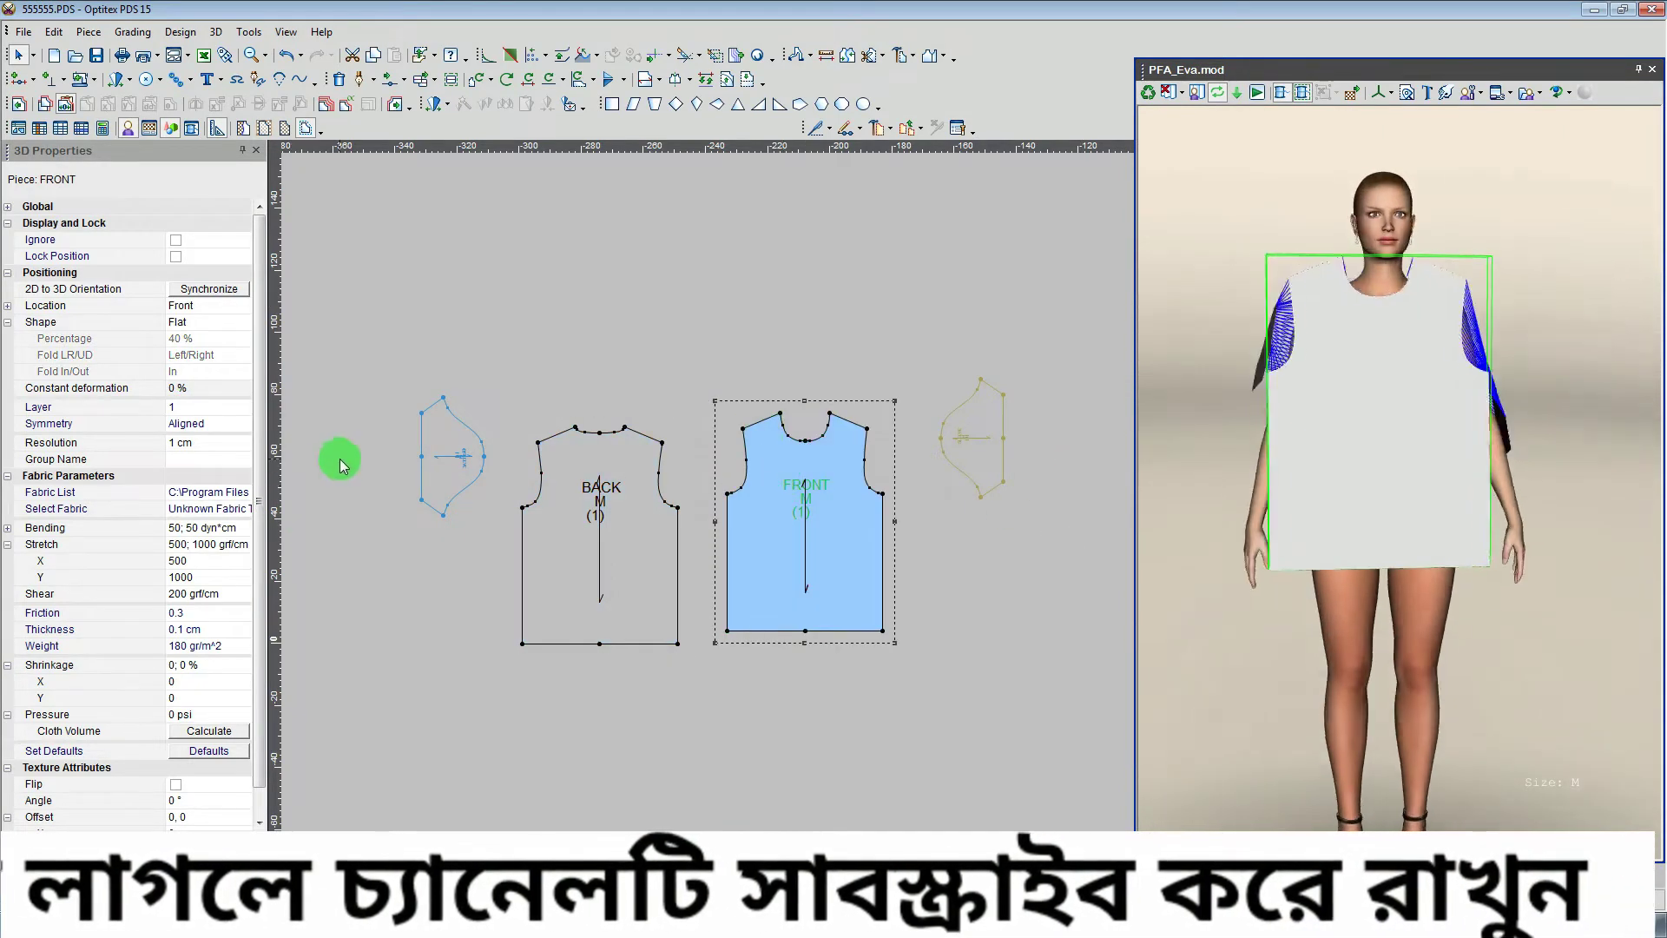
{"action": "left_click", "coordinate": [208, 322]}
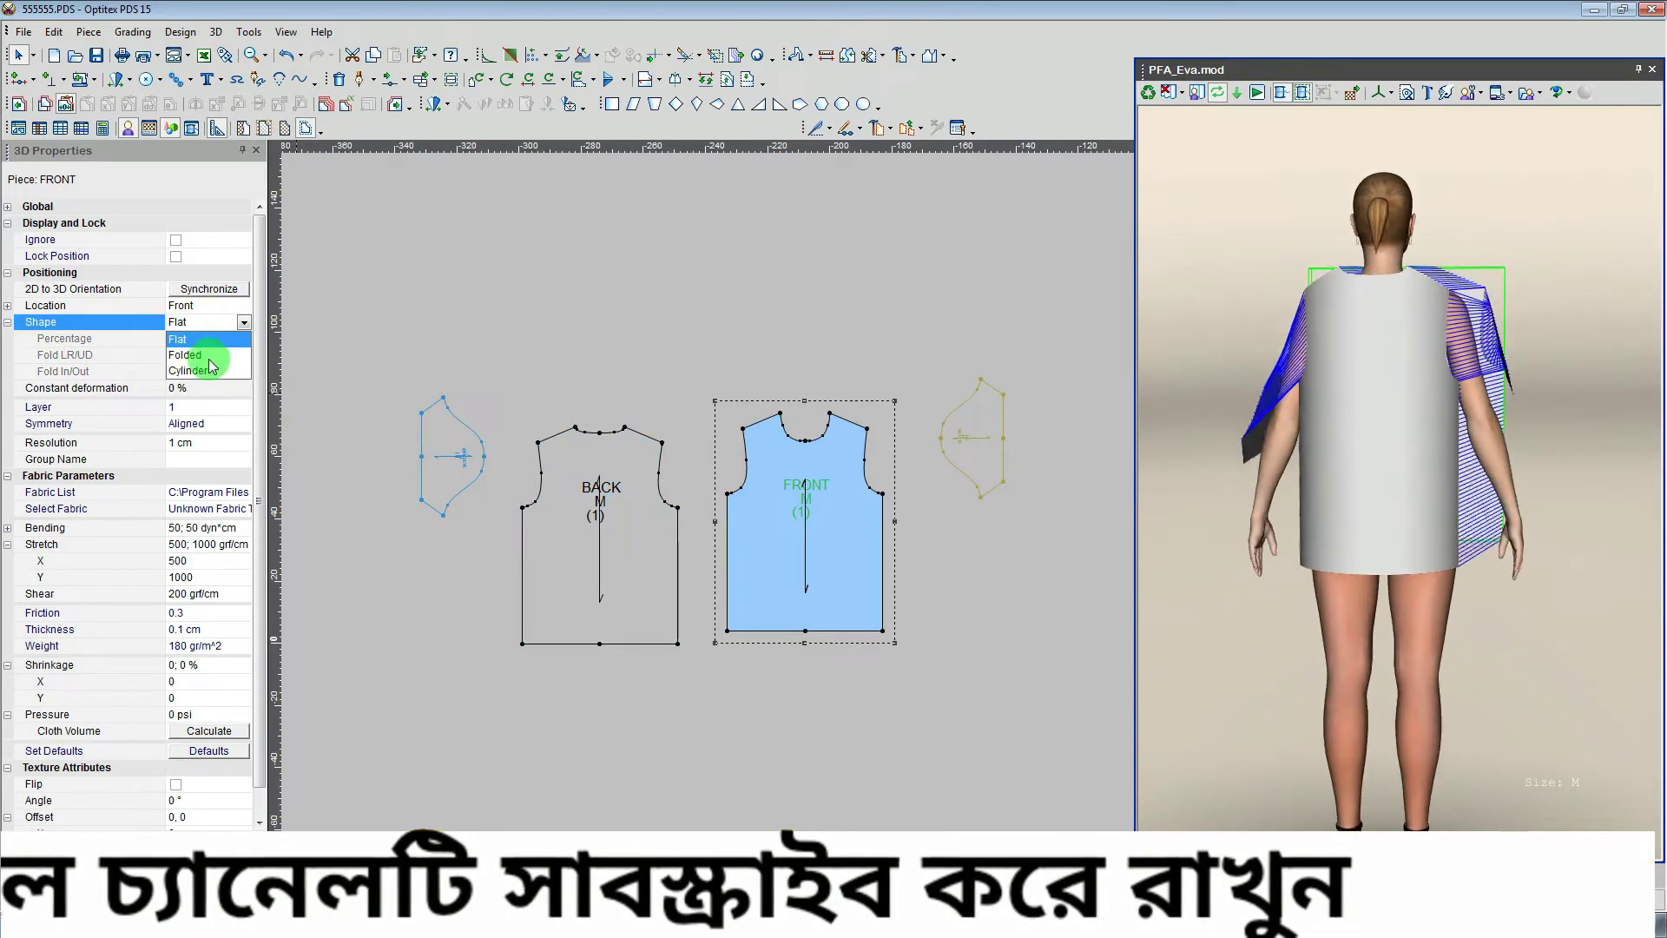
{"action": "left_click", "coordinate": [196, 371]}
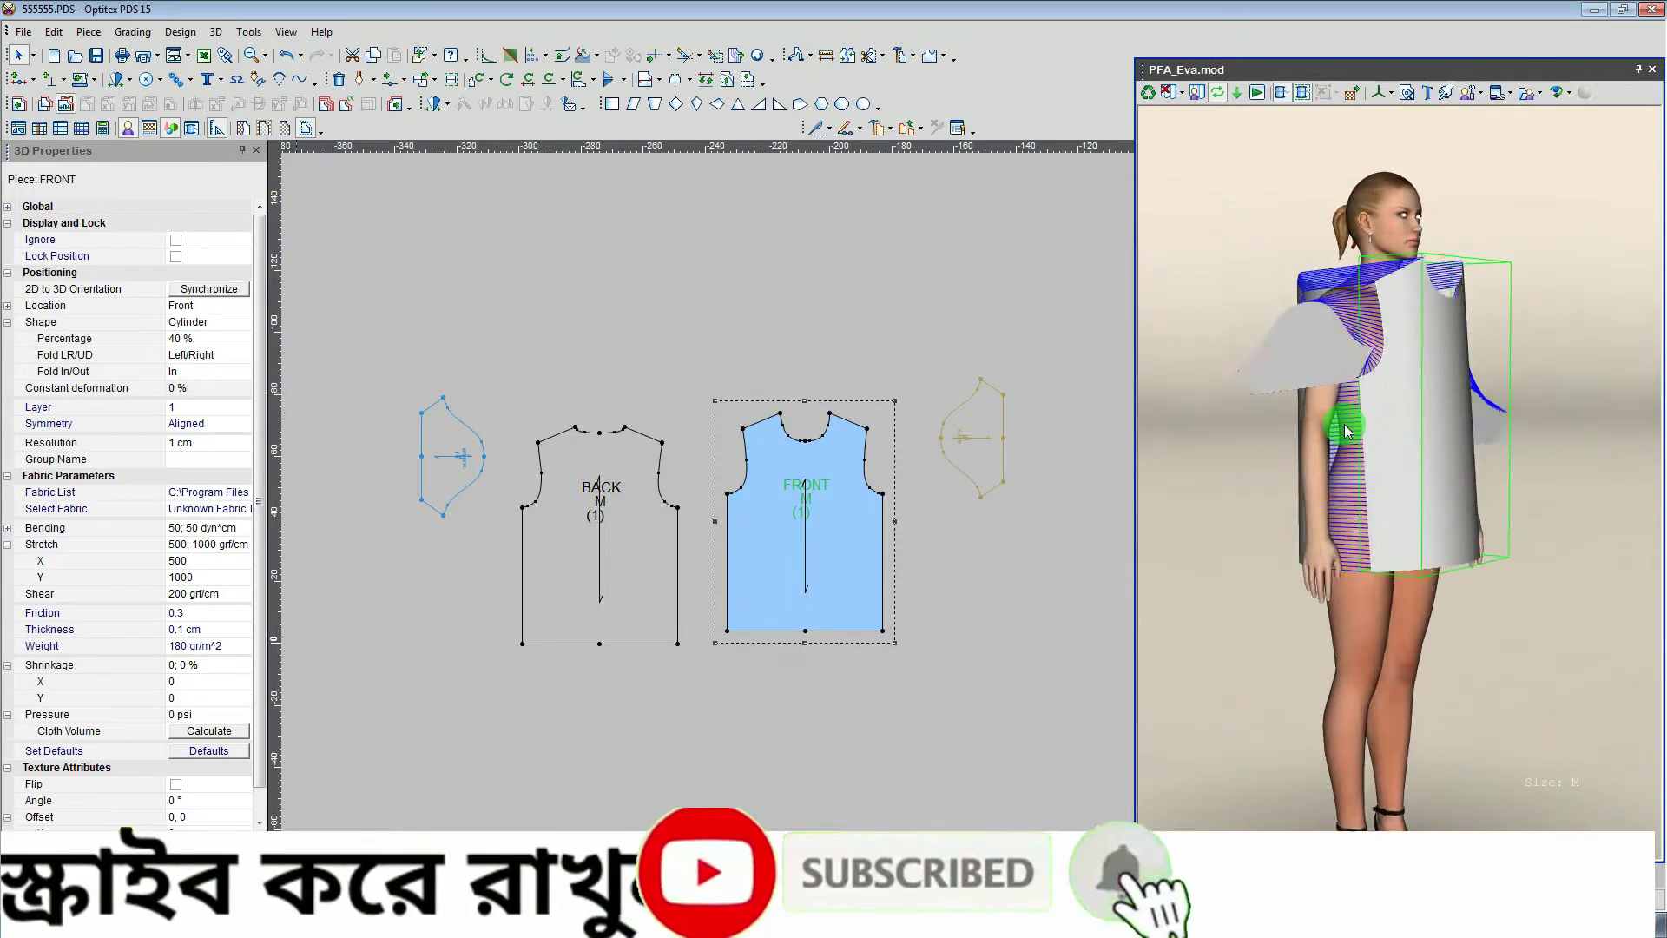
{"action": "left_click", "coordinate": [457, 439]}
Set Shape to Cylinder for the right-arm sleeve, then for the left-arm sleeve.
{"action": "left_click", "coordinate": [169, 323]}
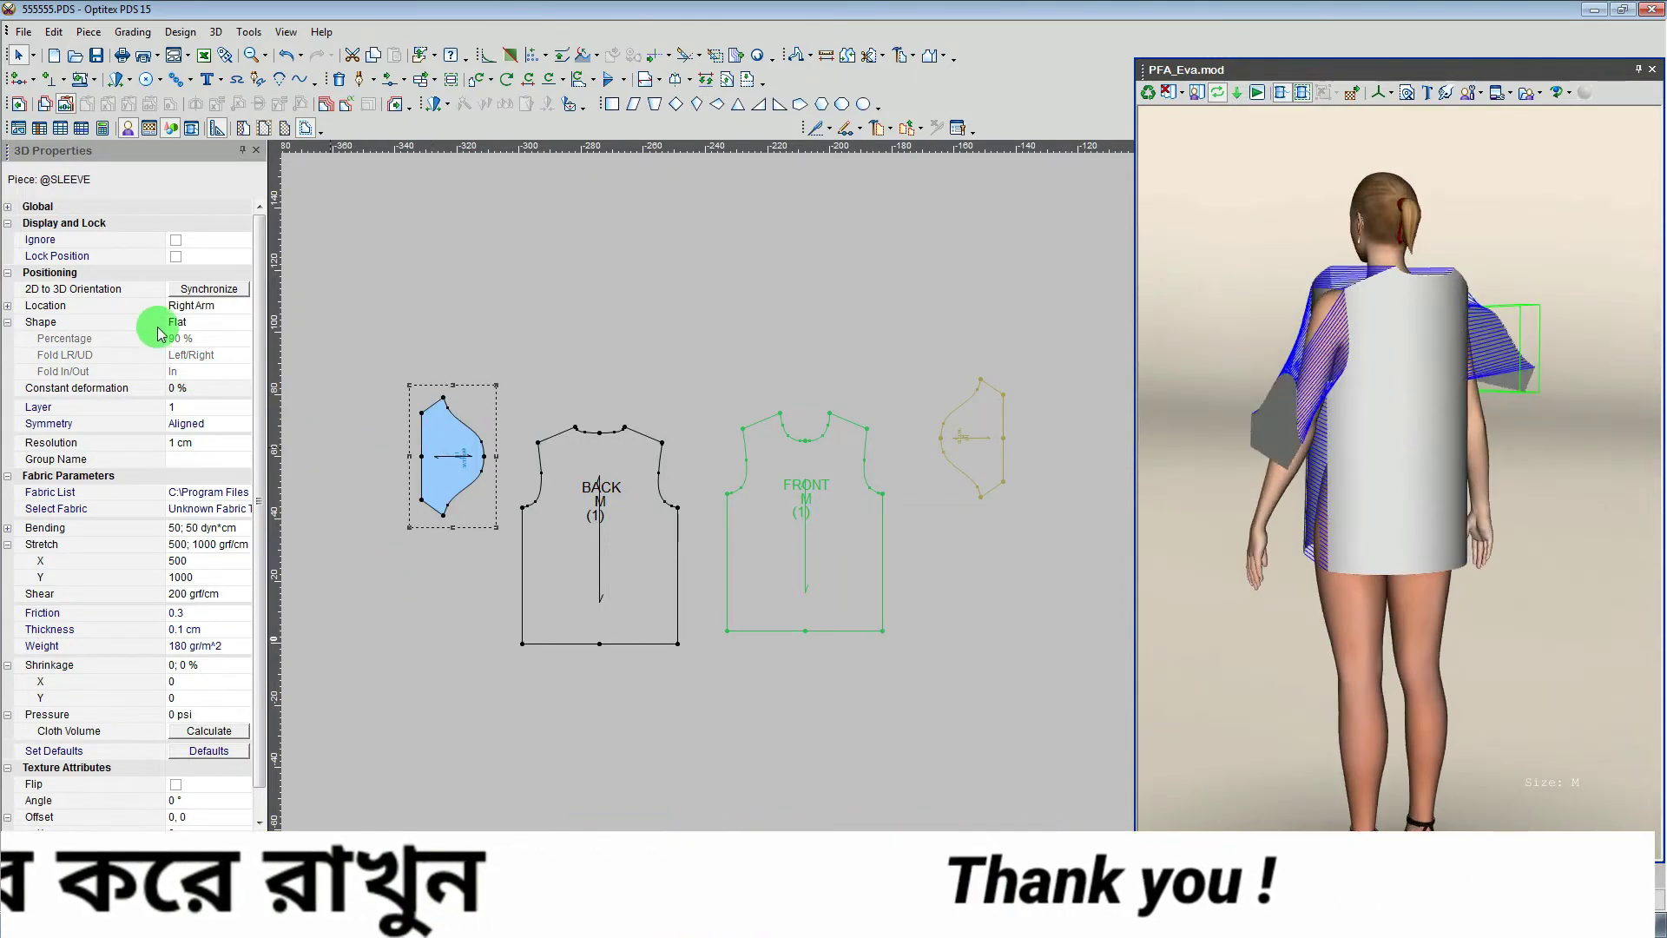
{"action": "left_click", "coordinate": [198, 371]}
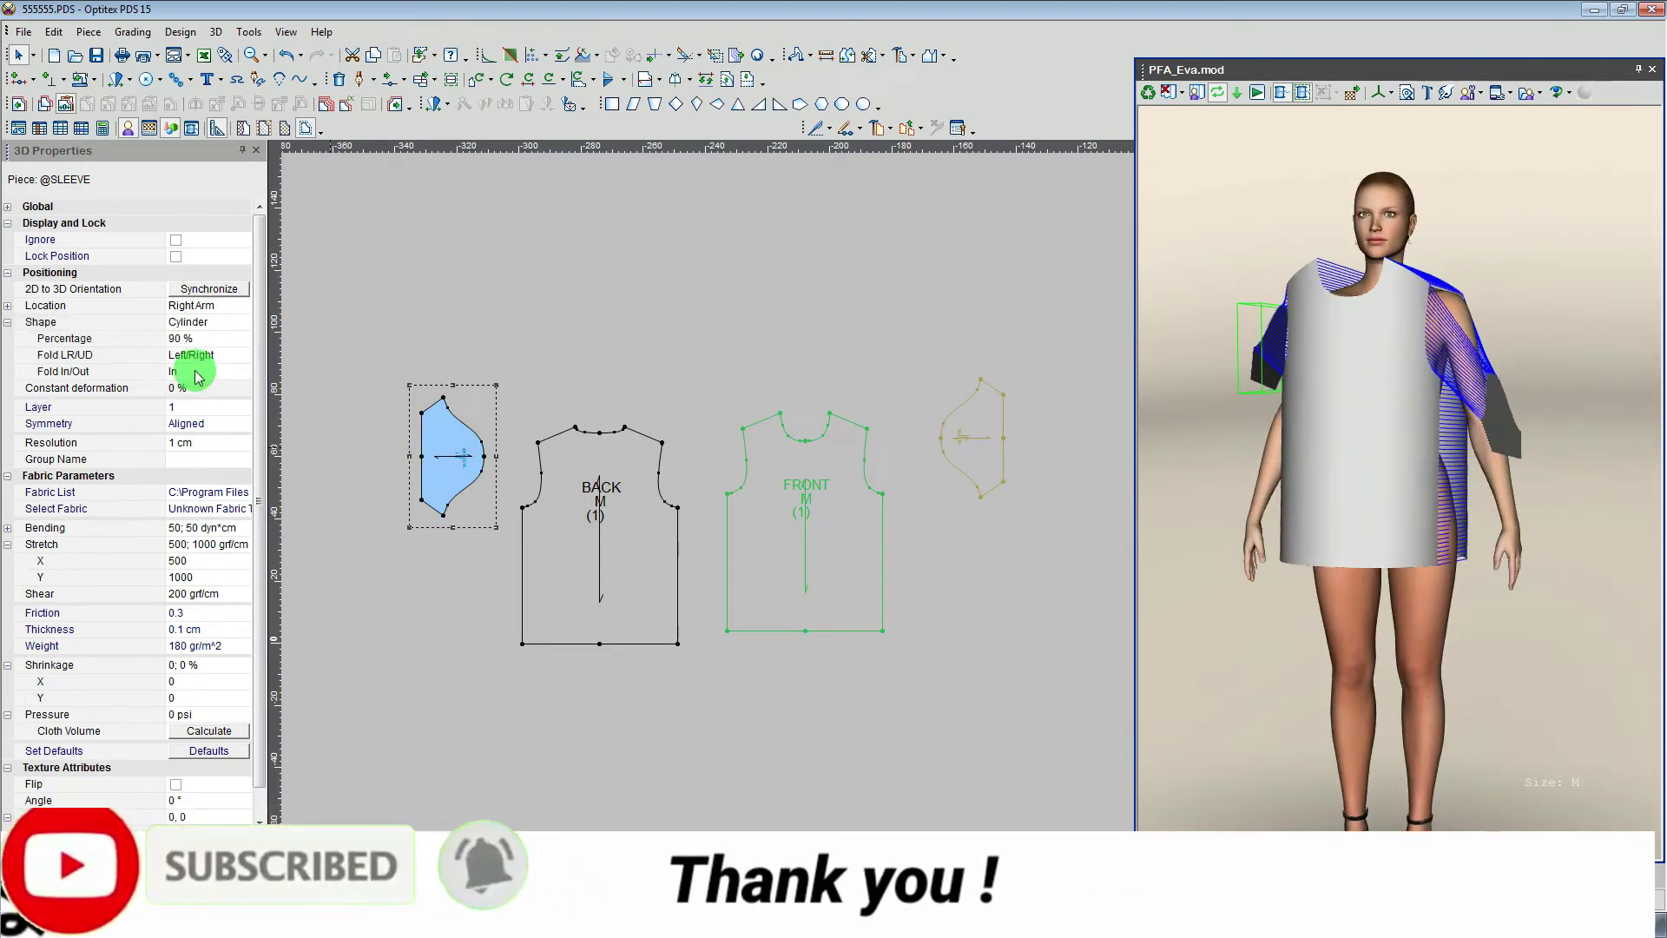
{"action": "left_click_drag", "start_coordinate": [1294, 388], "coordinate": [1390, 381]}
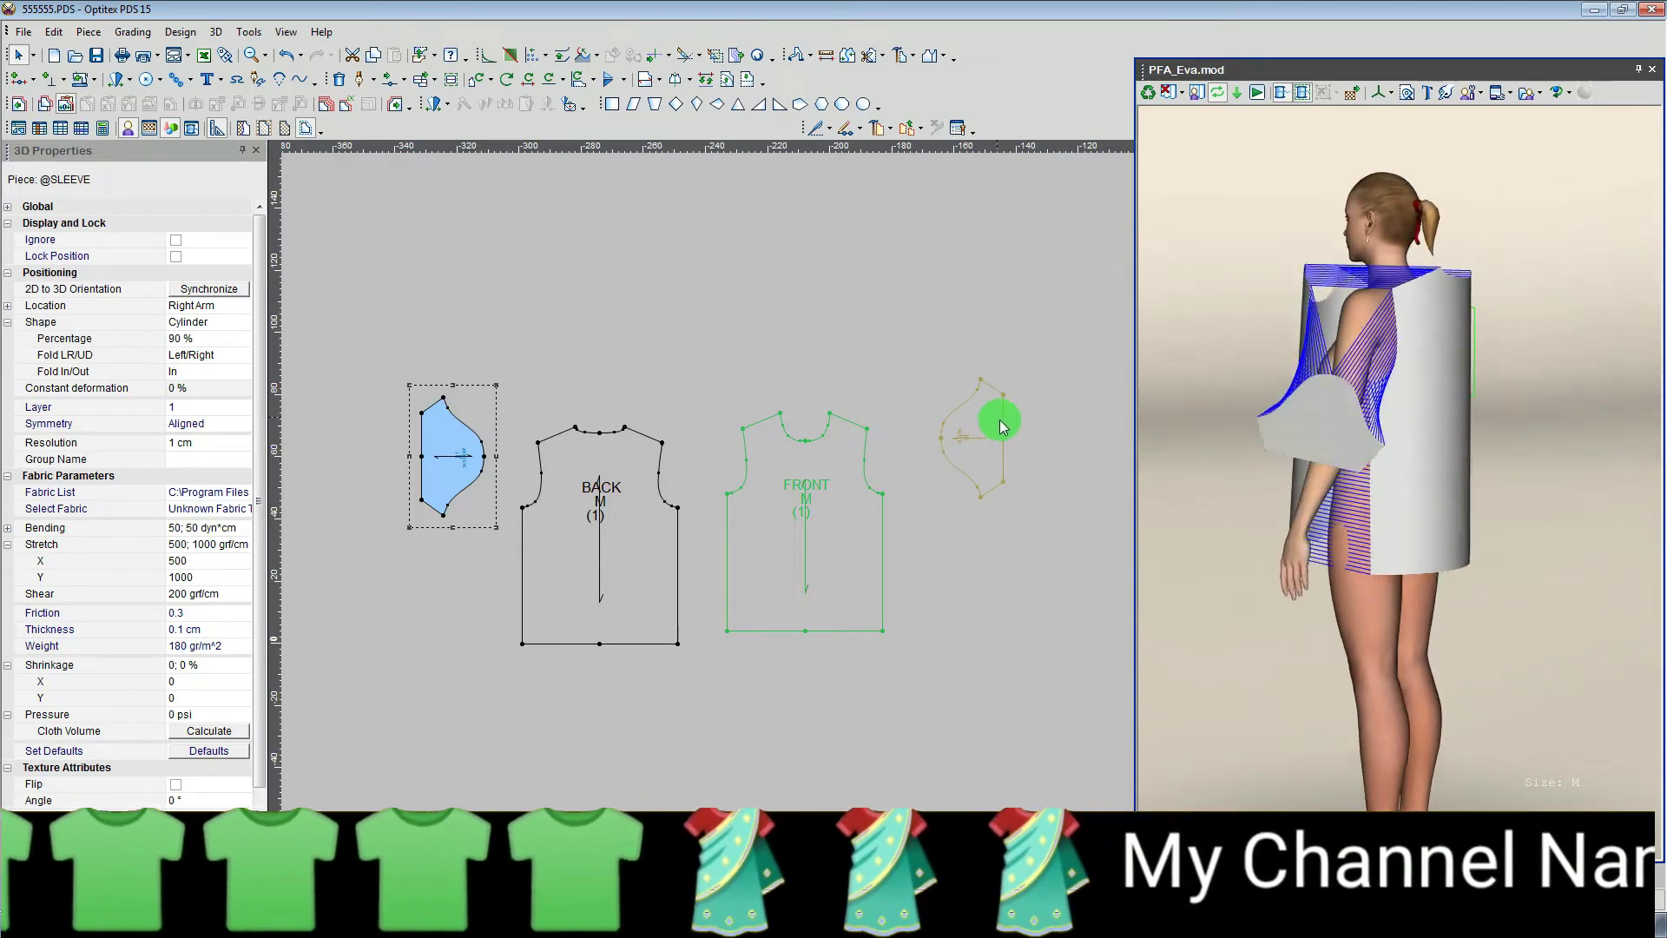
{"action": "left_click", "coordinate": [990, 417]}
{"action": "left_click", "coordinate": [178, 322]}
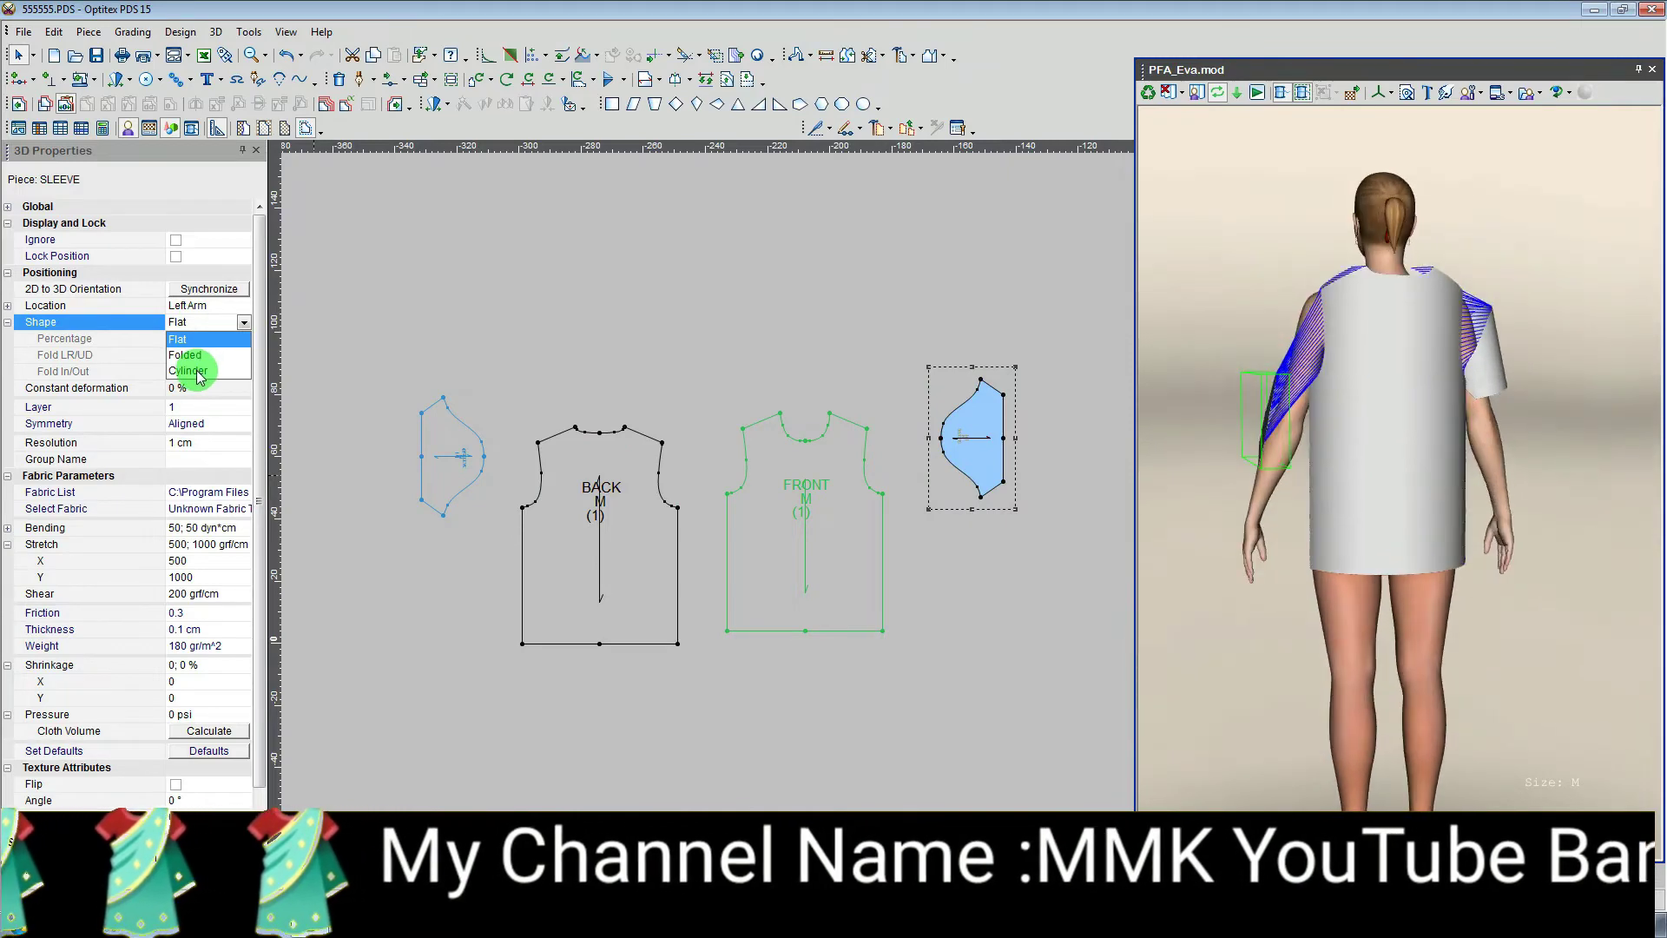
{"action": "left_click", "coordinate": [198, 372]}
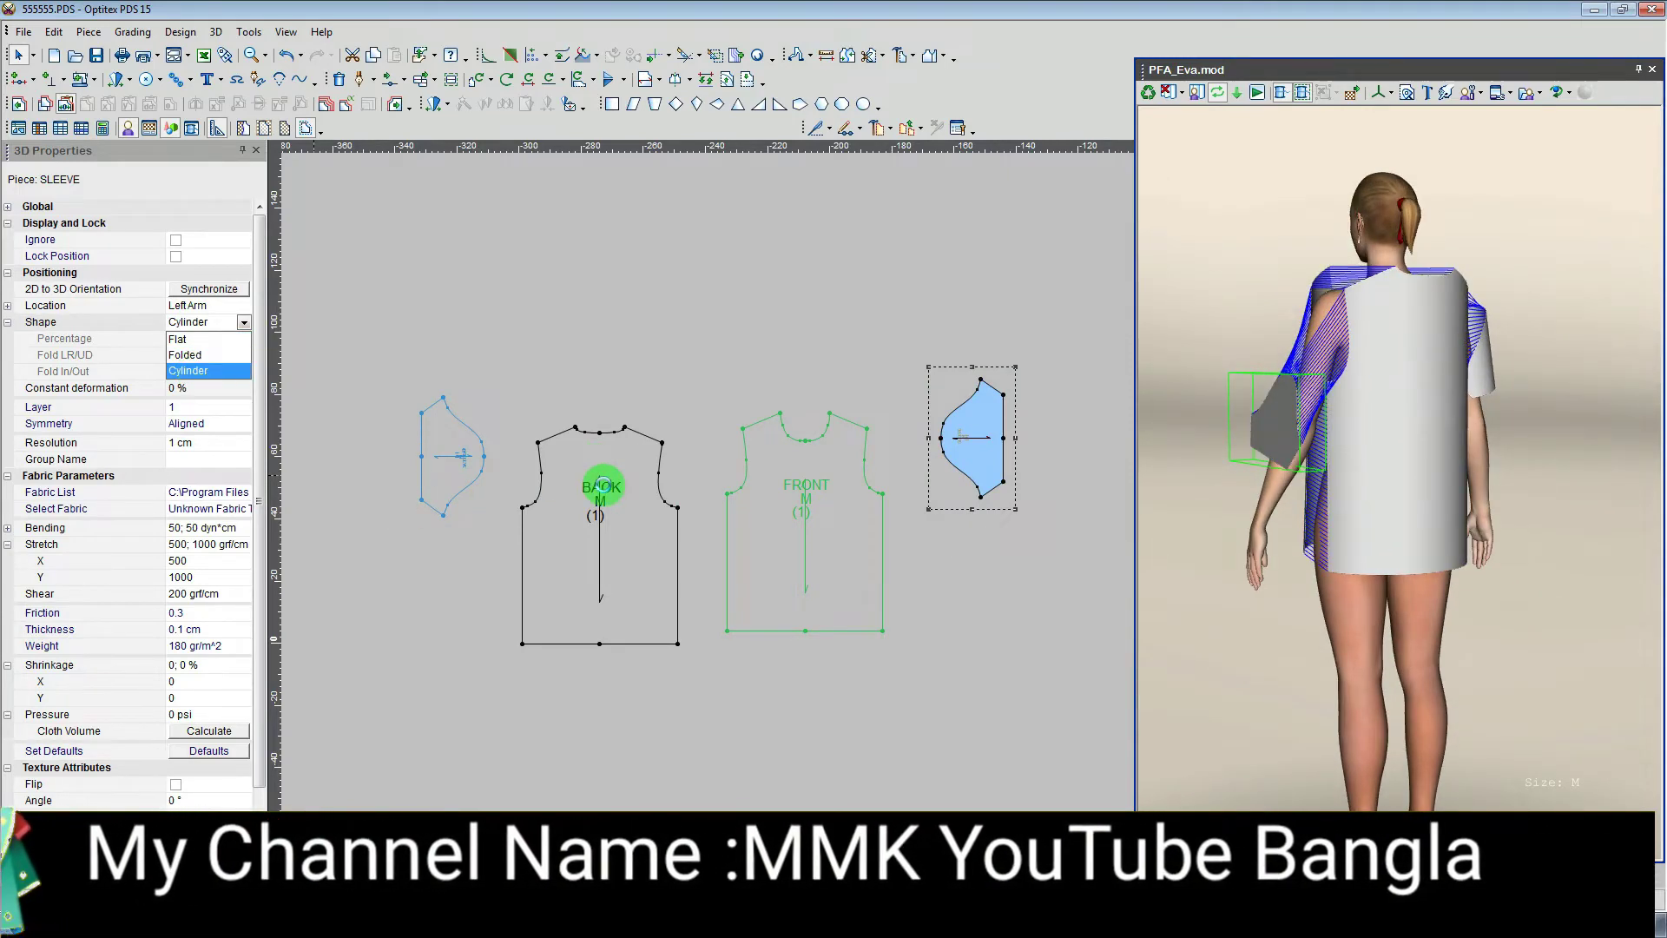
{"action": "mouse_move", "coordinate": [1276, 435]}
{"action": "left_mouse_down"}
{"action": "mouse_move", "coordinate": [1302, 408]}
{"action": "mouse_move", "coordinate": [1238, 379]}
{"action": "mouse_move", "coordinate": [1433, 440]}
{"action": "mouse_move", "coordinate": [1244, 458]}
{"action": "mouse_move", "coordinate": [1320, 472]}
{"action": "mouse_move", "coordinate": [1220, 461]}
{"action": "mouse_move", "coordinate": [1469, 316]}
{"action": "mouse_move", "coordinate": [1392, 361]}
{"action": "mouse_move", "coordinate": [1038, 432]}
{"action": "mouse_move", "coordinate": [1105, 413]}
{"action": "mouse_move", "coordinate": [990, 425]}
{"action": "left_mouse_up"}
{"action": "left_click", "coordinate": [1302, 353]}
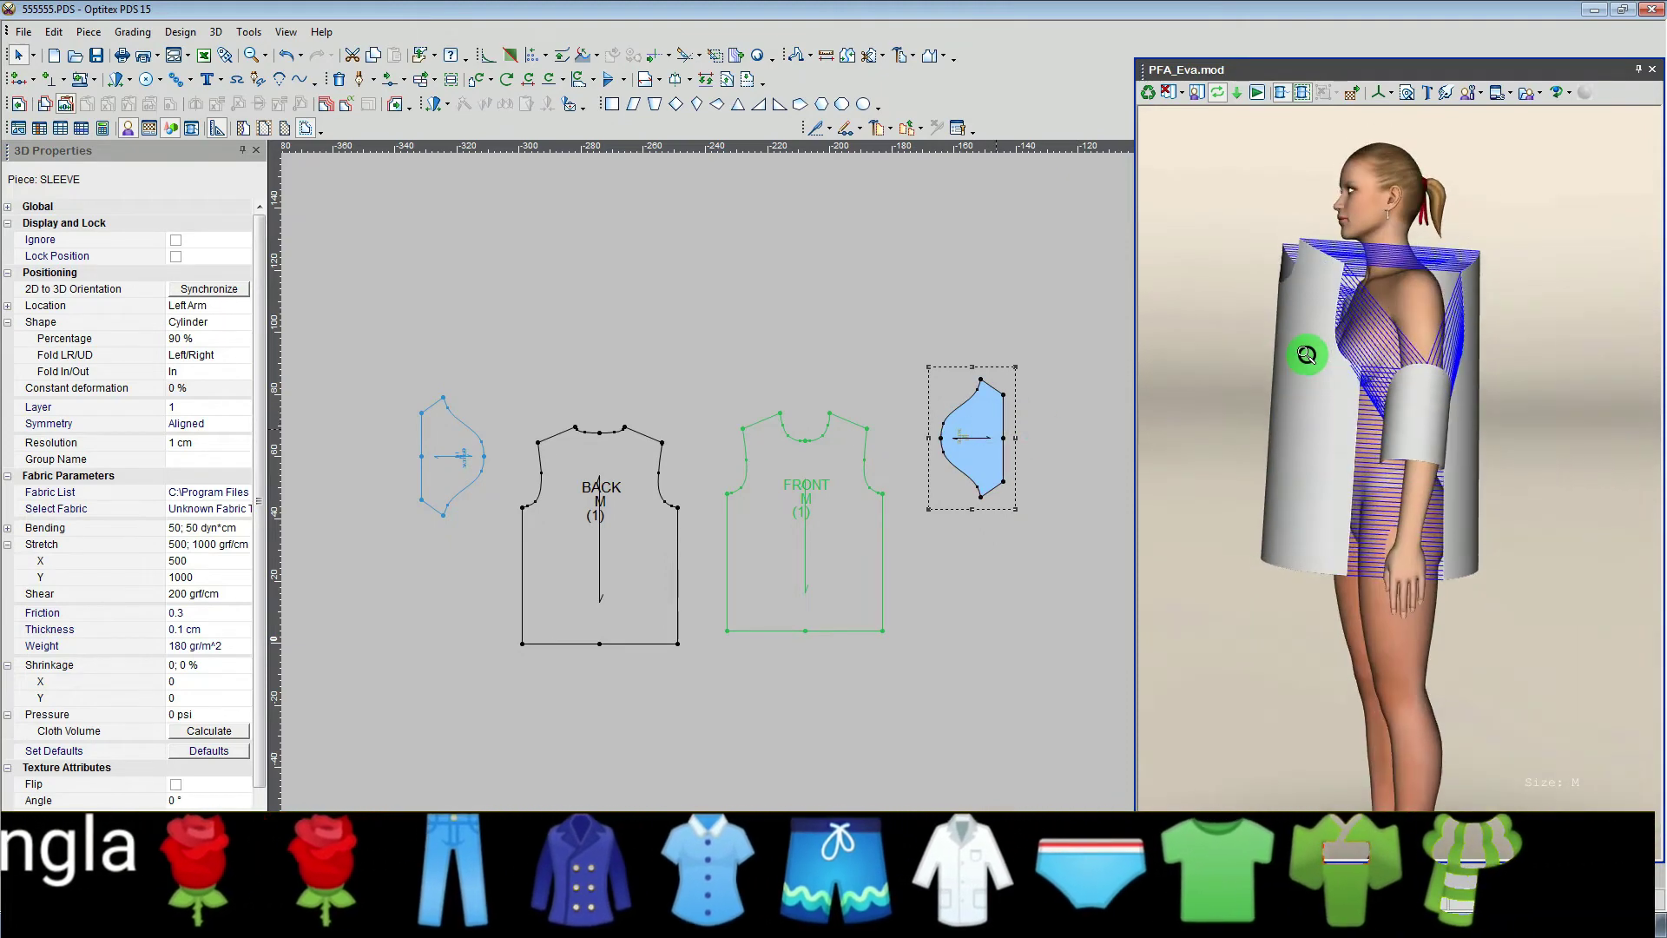
{"action": "left_click", "coordinate": [1553, 93]}
{"action": "left_click", "coordinate": [1326, 447]}
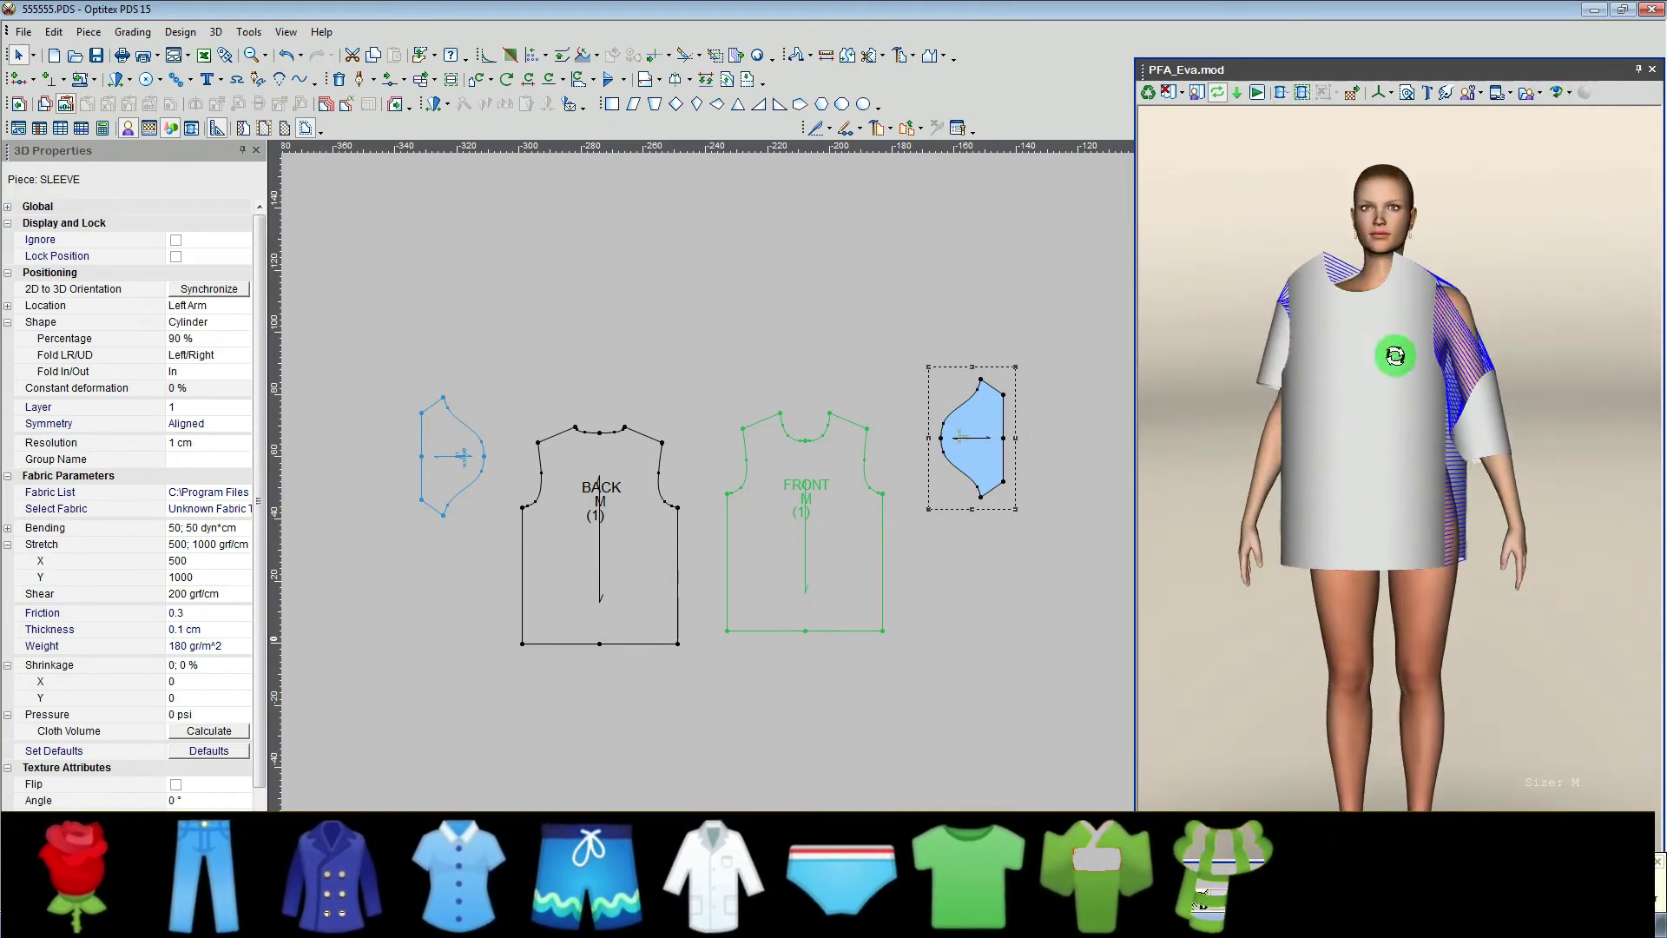
{"action": "mouse_move", "coordinate": [1394, 355]}
{"action": "left_mouse_down"}
{"action": "mouse_move", "coordinate": [1455, 435]}
{"action": "mouse_move", "coordinate": [1417, 278]}
{"action": "mouse_move", "coordinate": [1380, 264]}
{"action": "mouse_move", "coordinate": [1342, 452]}
{"action": "mouse_move", "coordinate": [1388, 503]}
{"action": "mouse_move", "coordinate": [1254, 461]}
{"action": "mouse_move", "coordinate": [1298, 521]}
{"action": "mouse_move", "coordinate": [1229, 544]}
{"action": "mouse_move", "coordinate": [1335, 587]}
{"action": "mouse_move", "coordinate": [1347, 507]}
{"action": "mouse_move", "coordinate": [1433, 444]}
{"action": "mouse_move", "coordinate": [1133, 474]}
{"action": "left_mouse_up"}
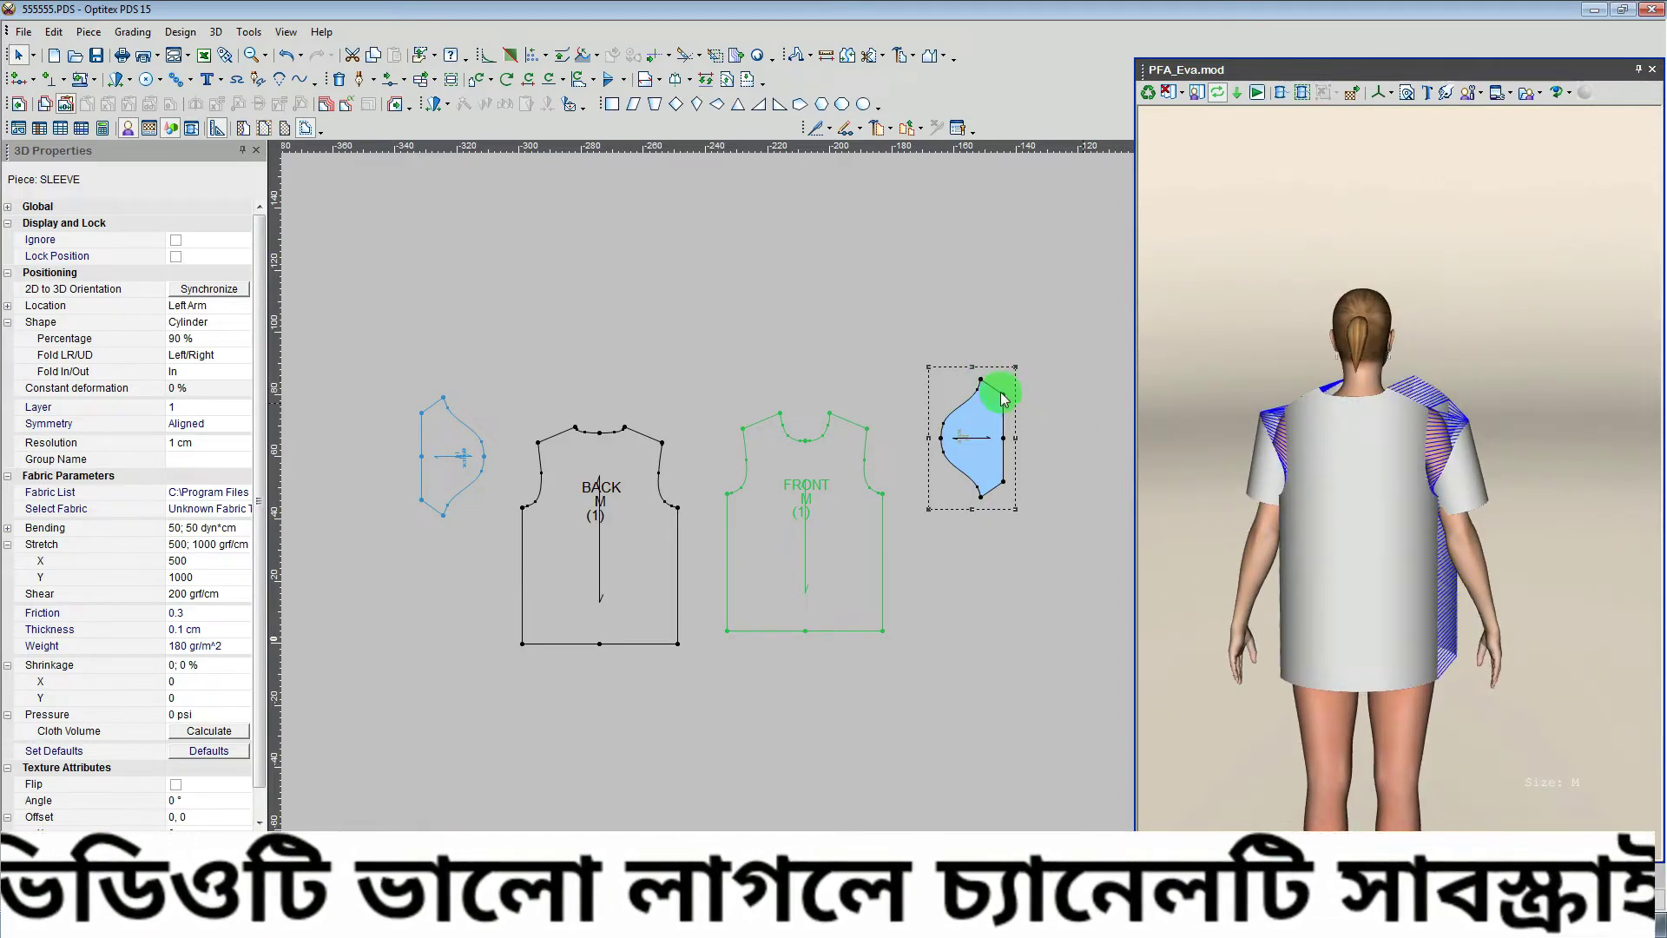
{"action": "mouse_move", "coordinate": [1253, 477]}
{"action": "left_mouse_down"}
{"action": "mouse_move", "coordinate": [1369, 503]}
{"action": "mouse_move", "coordinate": [1310, 519]}
{"action": "mouse_move", "coordinate": [1213, 473]}
{"action": "mouse_move", "coordinate": [1276, 506]}
{"action": "mouse_move", "coordinate": [1302, 473]}
{"action": "mouse_move", "coordinate": [1243, 458]}
{"action": "left_mouse_up"}
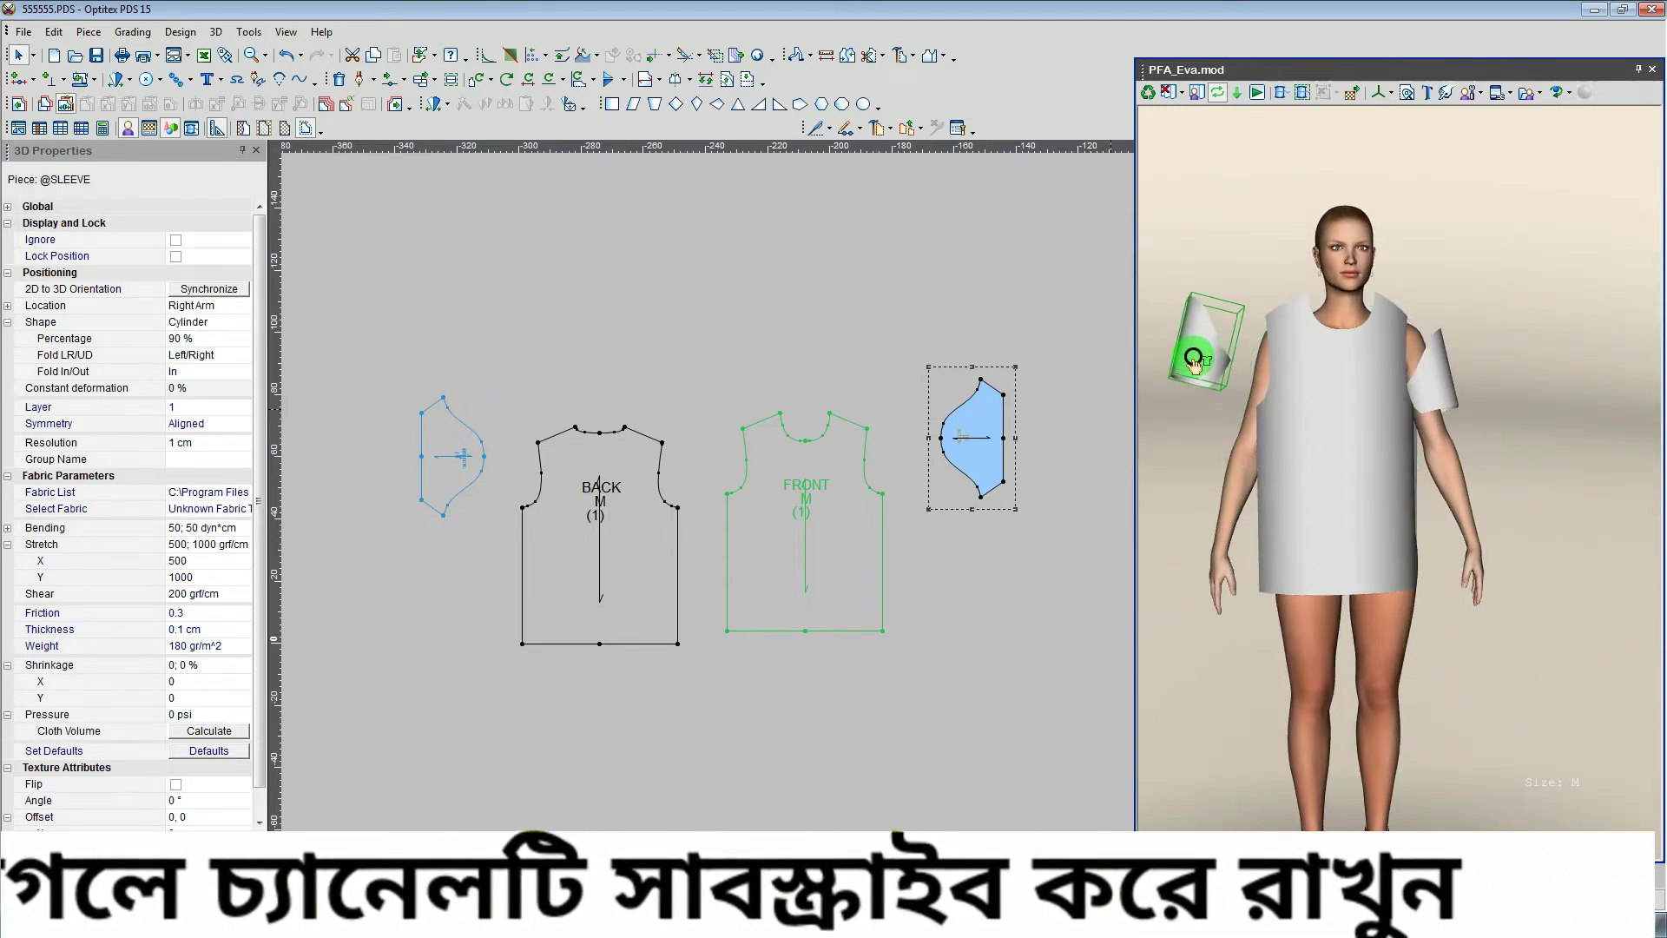
{"action": "mouse_move", "coordinate": [1215, 384]}
{"action": "left_mouse_down"}
{"action": "mouse_move", "coordinate": [1369, 450]}
{"action": "mouse_move", "coordinate": [1382, 398]}
{"action": "mouse_move", "coordinate": [1421, 361]}
{"action": "mouse_move", "coordinate": [1444, 380]}
{"action": "mouse_move", "coordinate": [1388, 231]}
{"action": "mouse_move", "coordinate": [1370, 341]}
{"action": "left_mouse_up"}
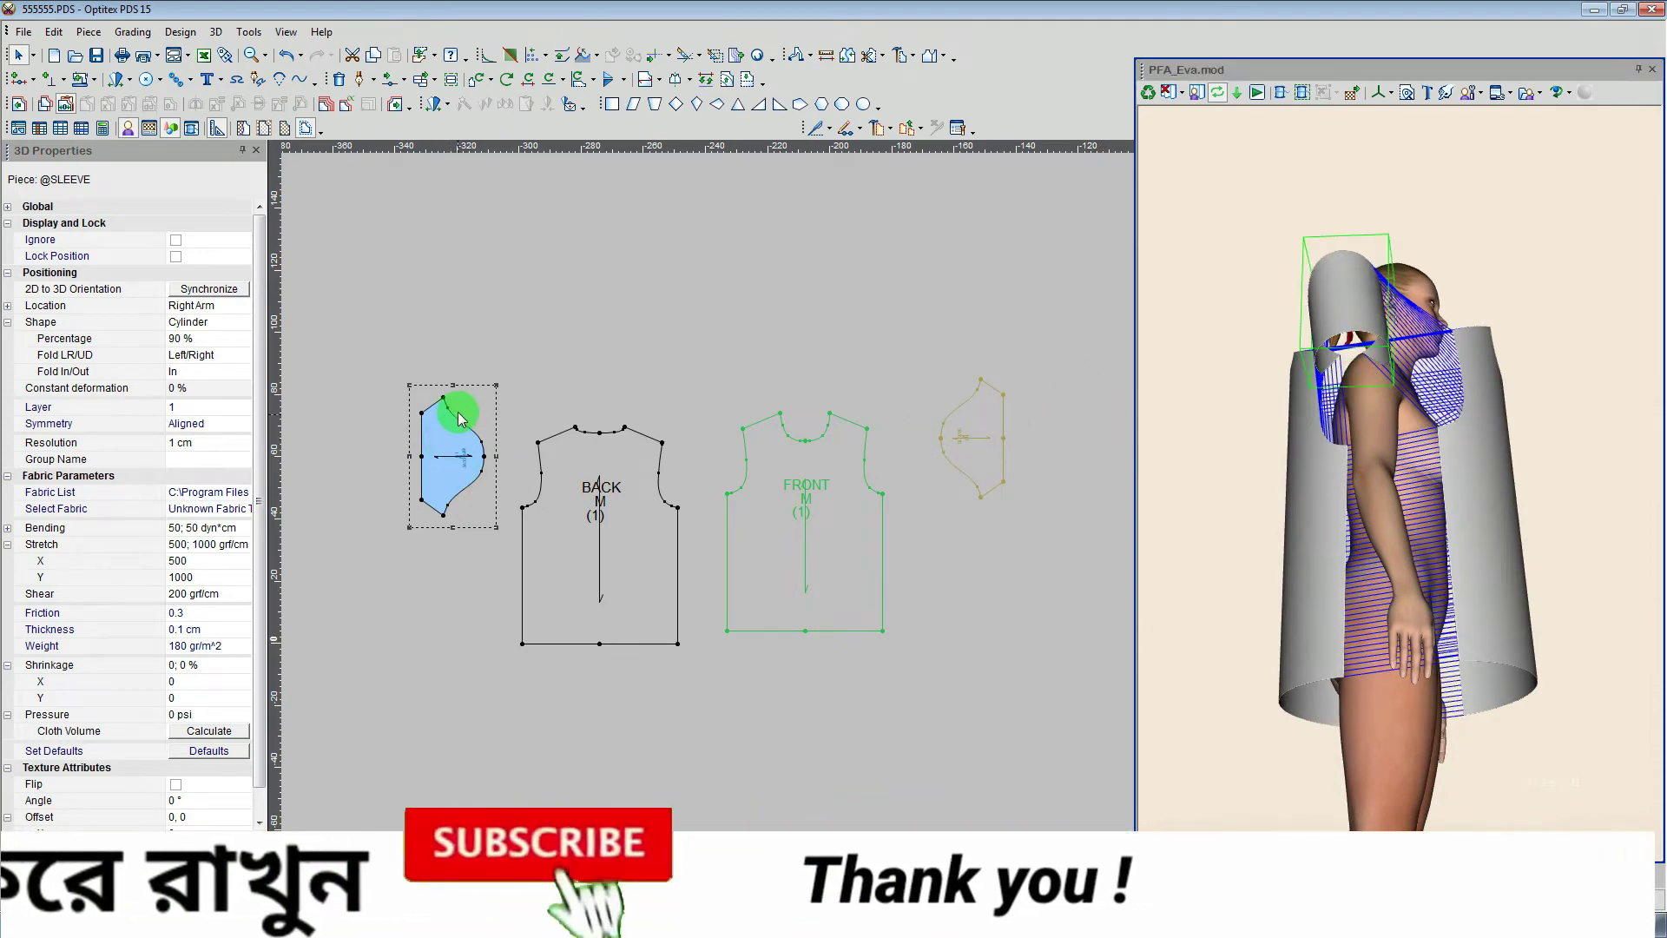
Turn on Show Stitches and inspect the stitches on the sleeve's top and curved edges.
{"action": "left_click", "coordinate": [1279, 92]}
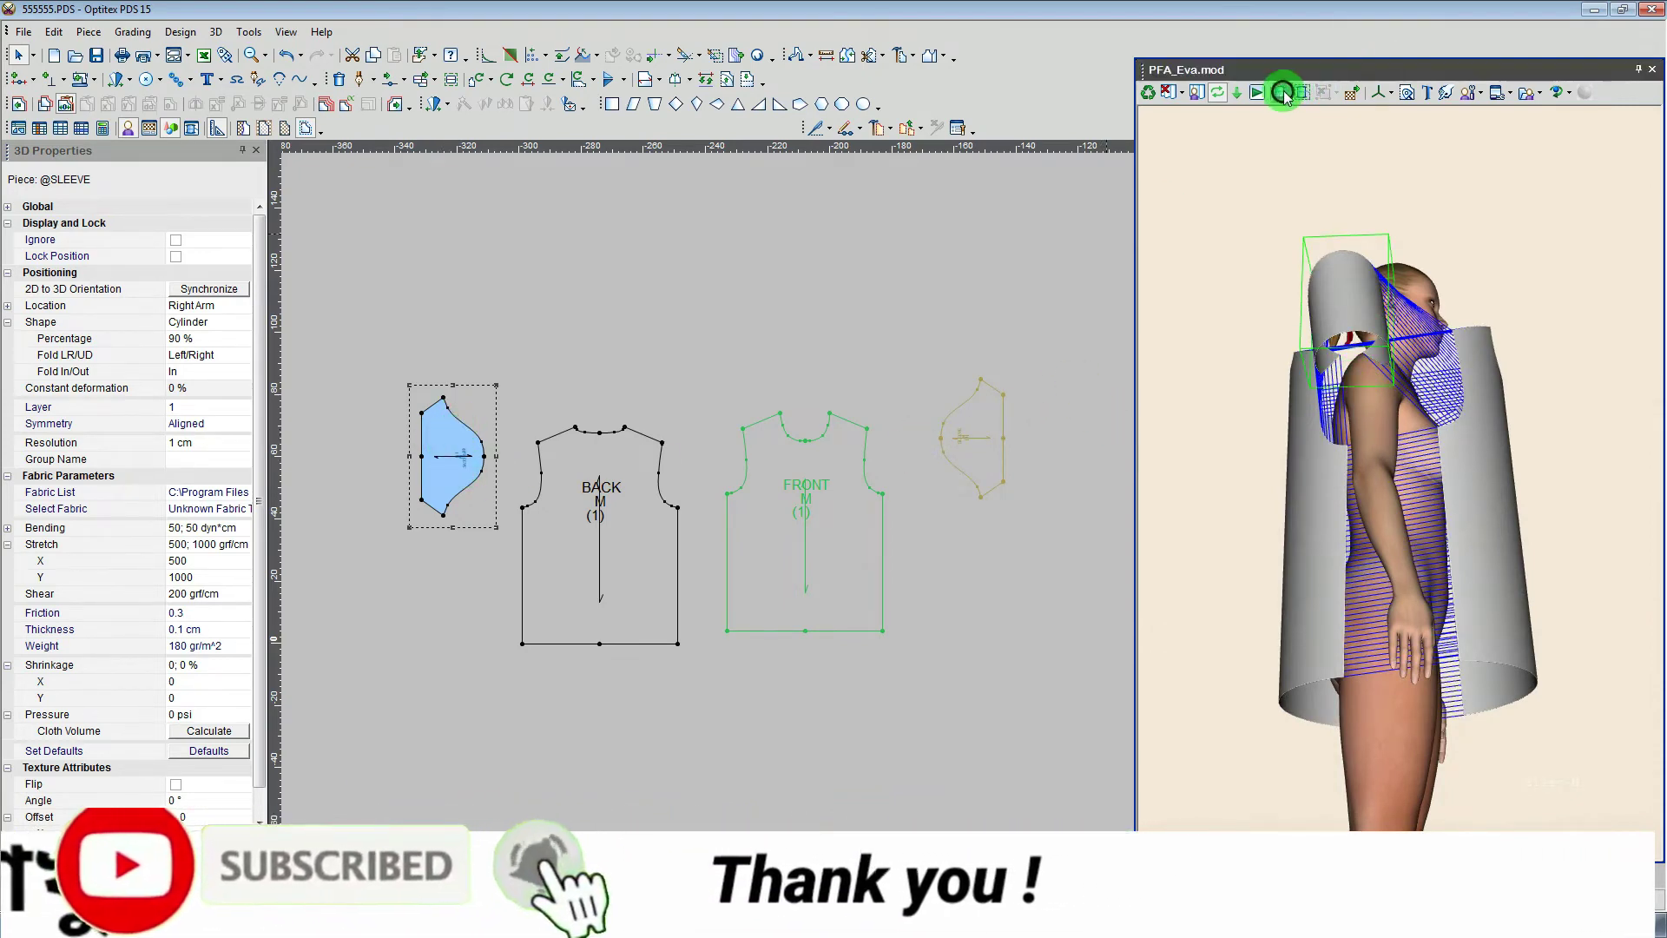
{"action": "left_click", "coordinate": [605, 446]}
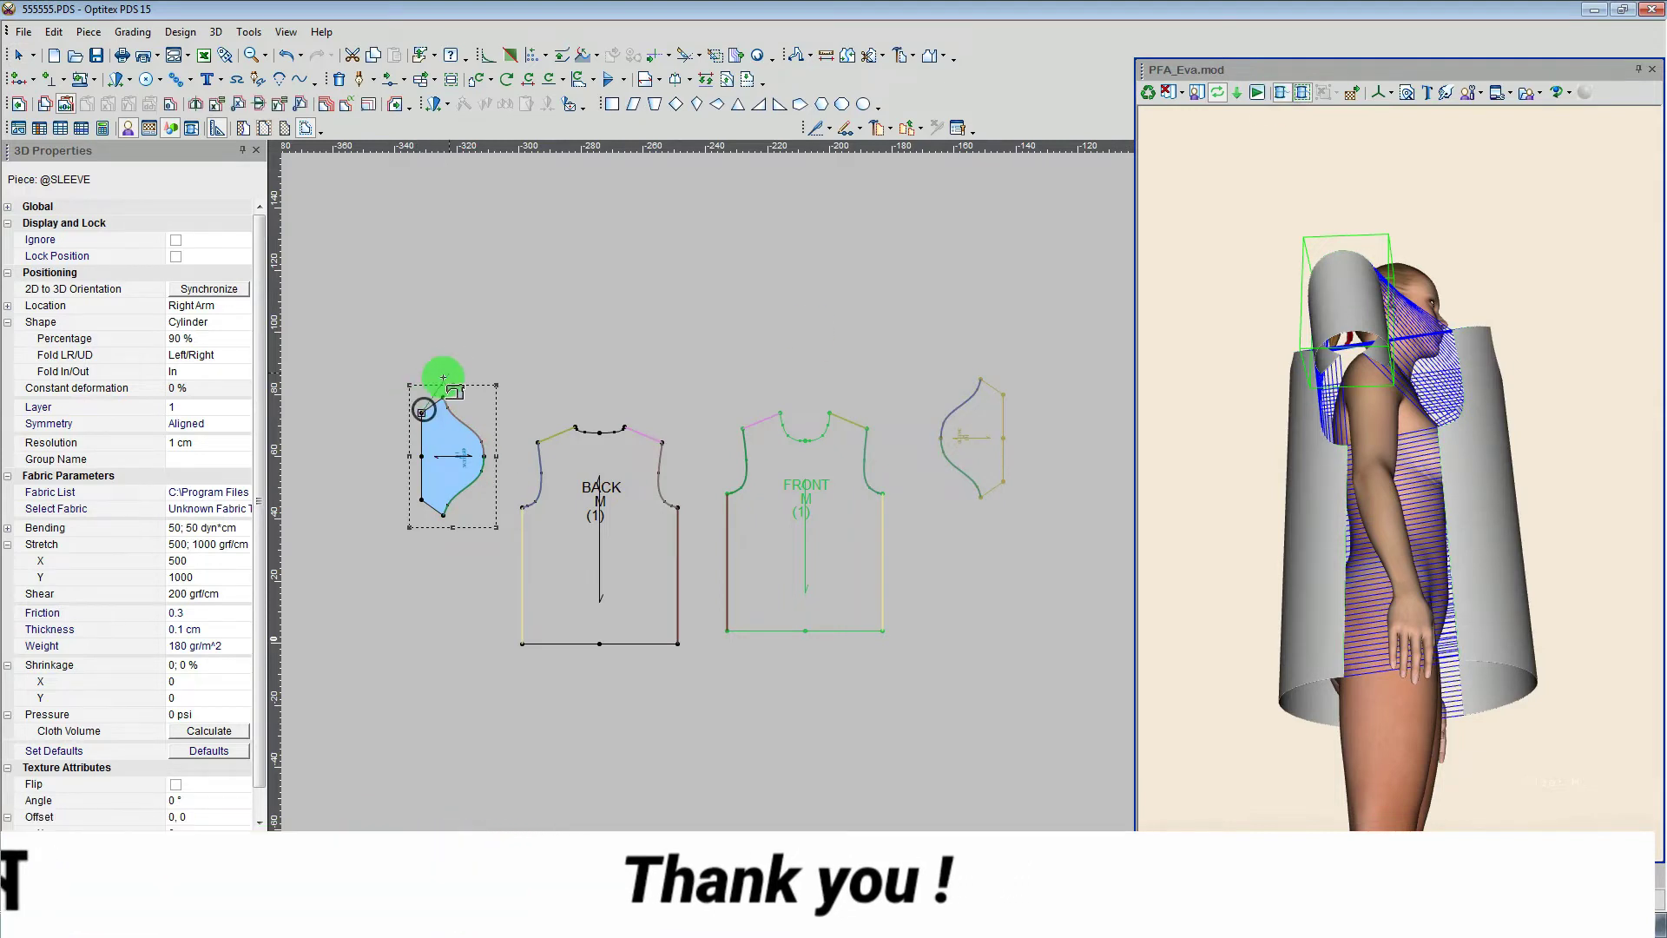
{"action": "left_click", "coordinate": [478, 397]}
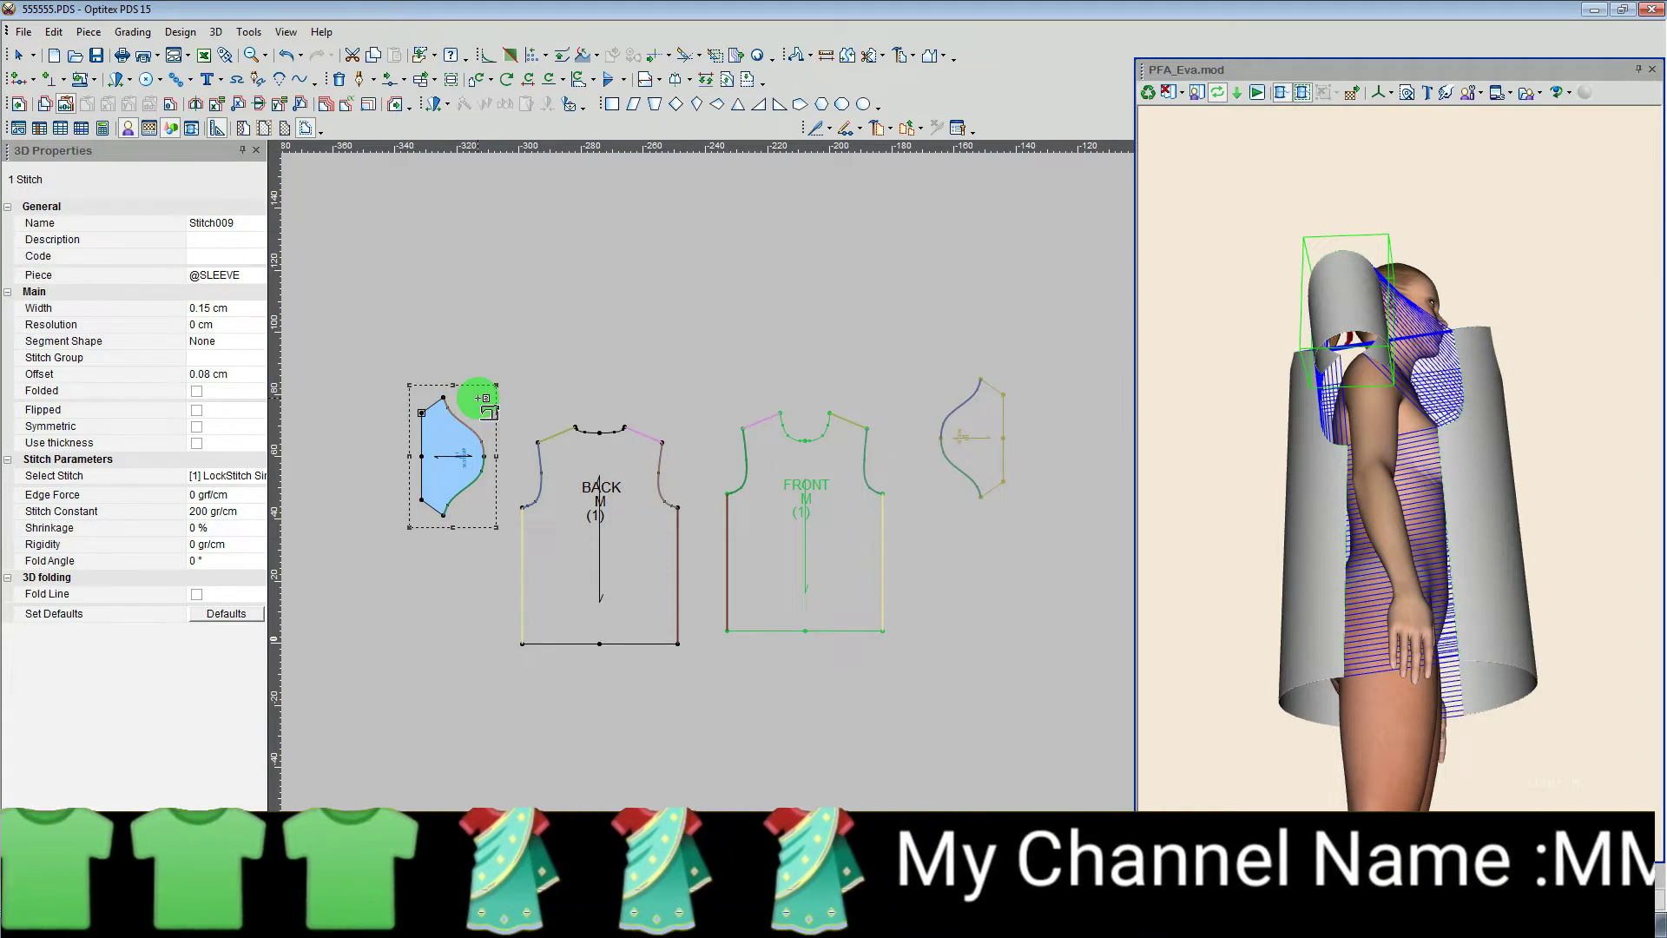
{"action": "left_click", "coordinate": [483, 445]}
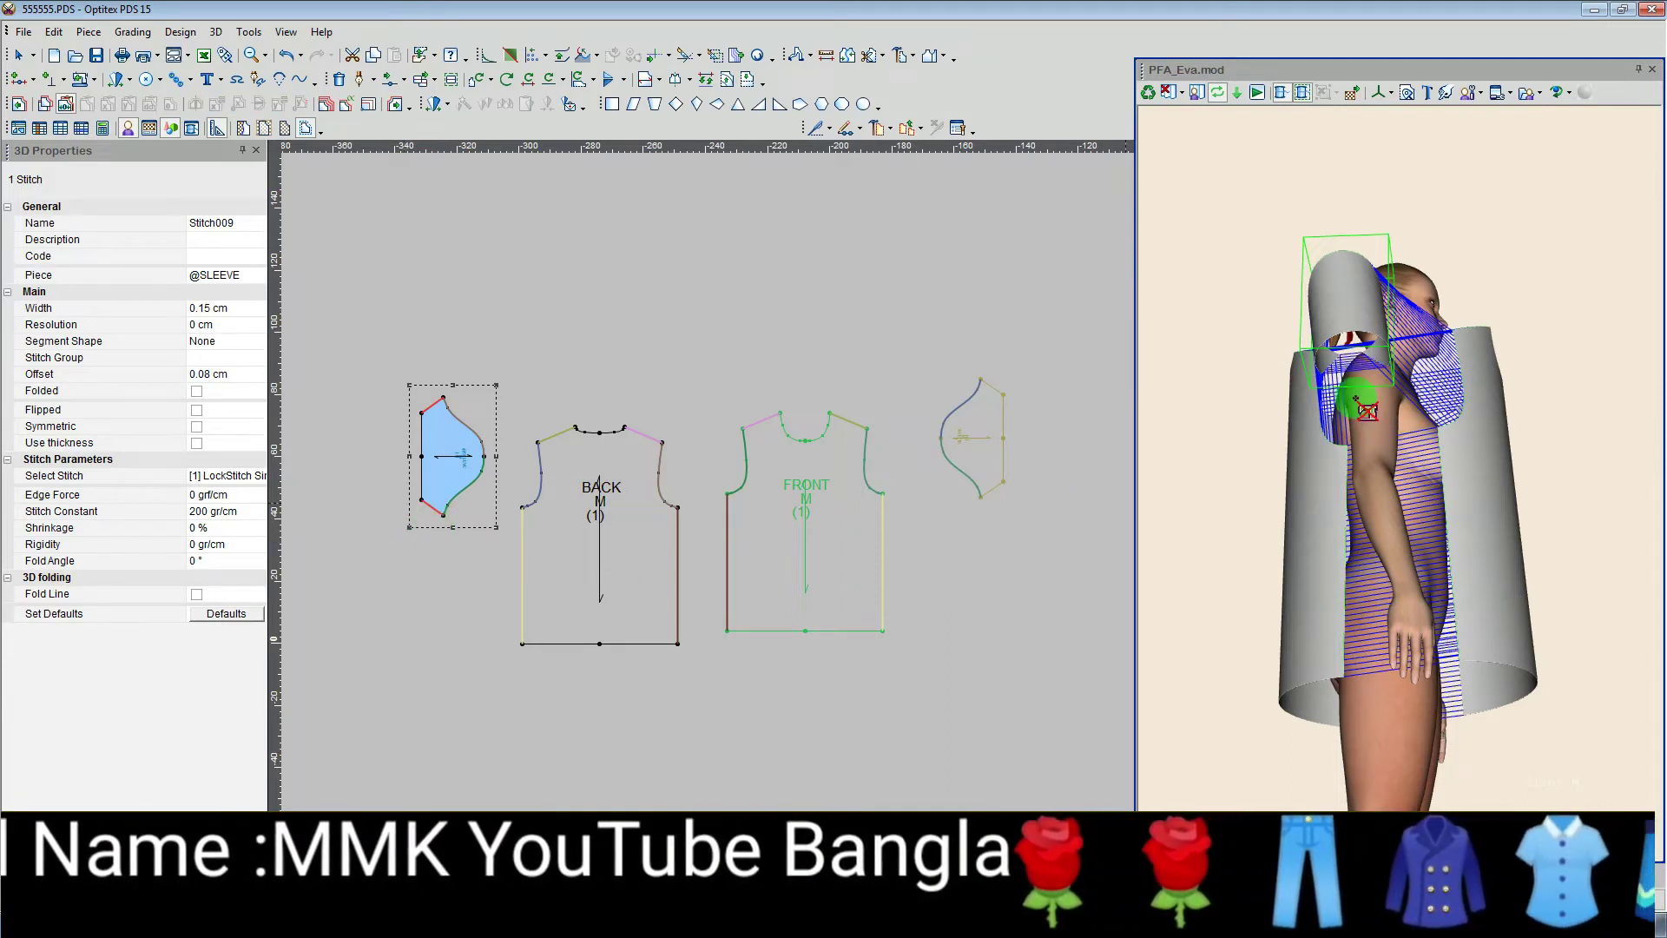
Orbit the avatar to review the stitched garment from behind and the side.
{"action": "left_click_drag", "start_coordinate": [1264, 415], "coordinate": [1367, 398]}
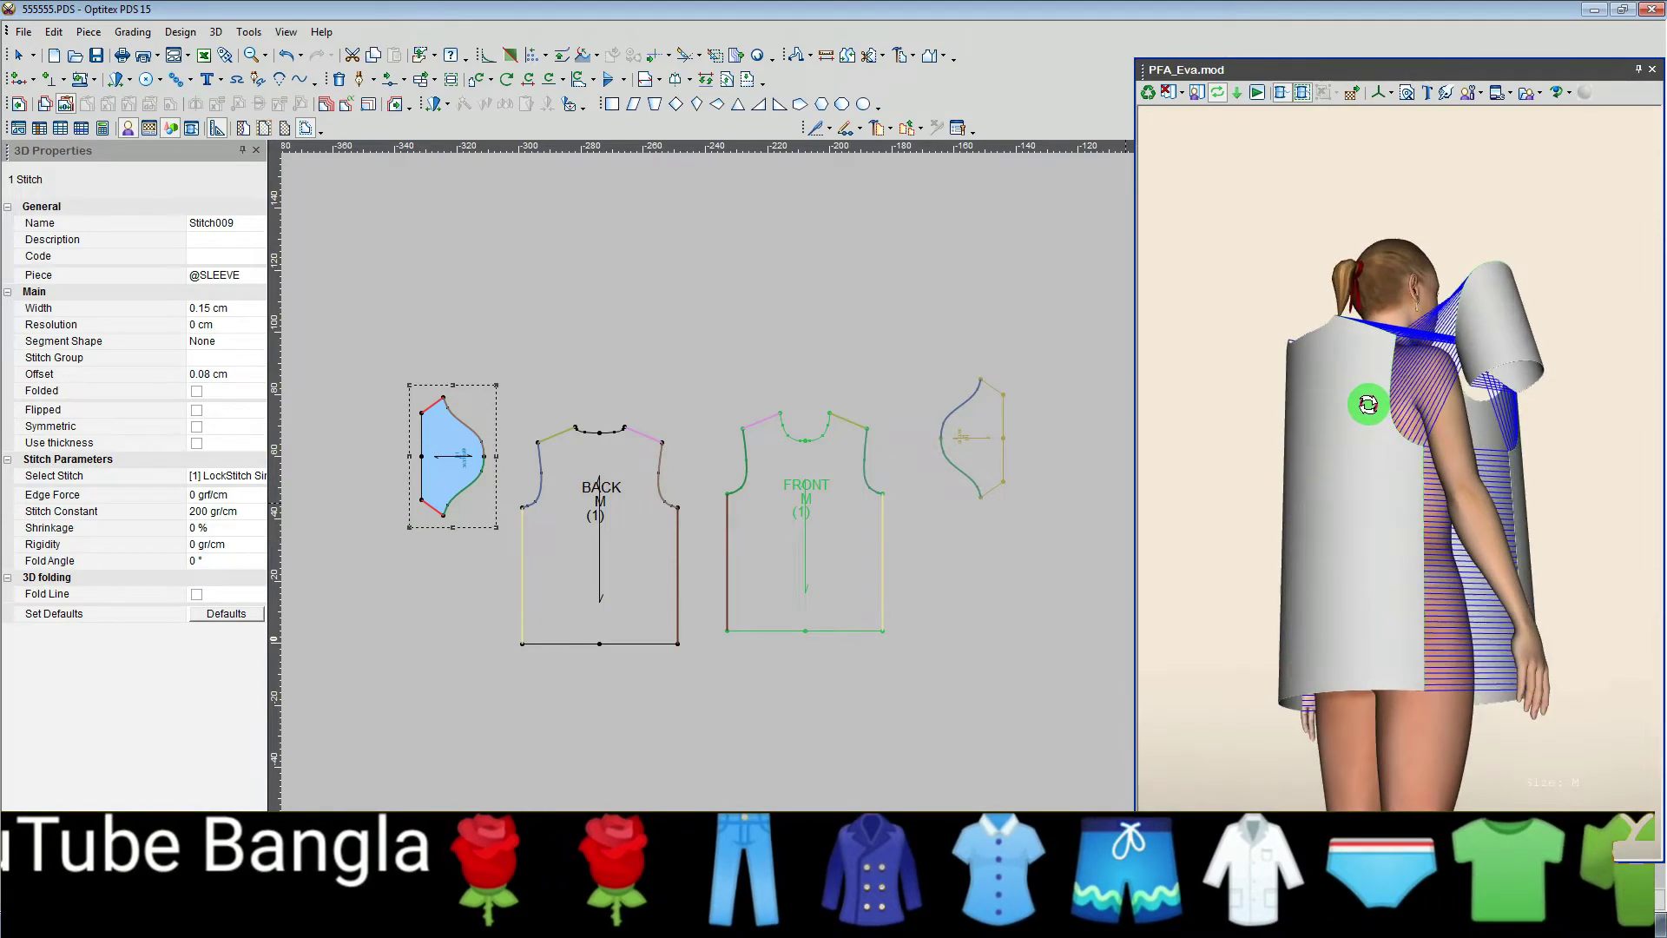
{"action": "mouse_move", "coordinate": [1479, 413]}
{"action": "left_mouse_down"}
{"action": "mouse_move", "coordinate": [1228, 422]}
{"action": "mouse_move", "coordinate": [1201, 443]}
{"action": "mouse_move", "coordinate": [1224, 461]}
{"action": "left_mouse_up"}
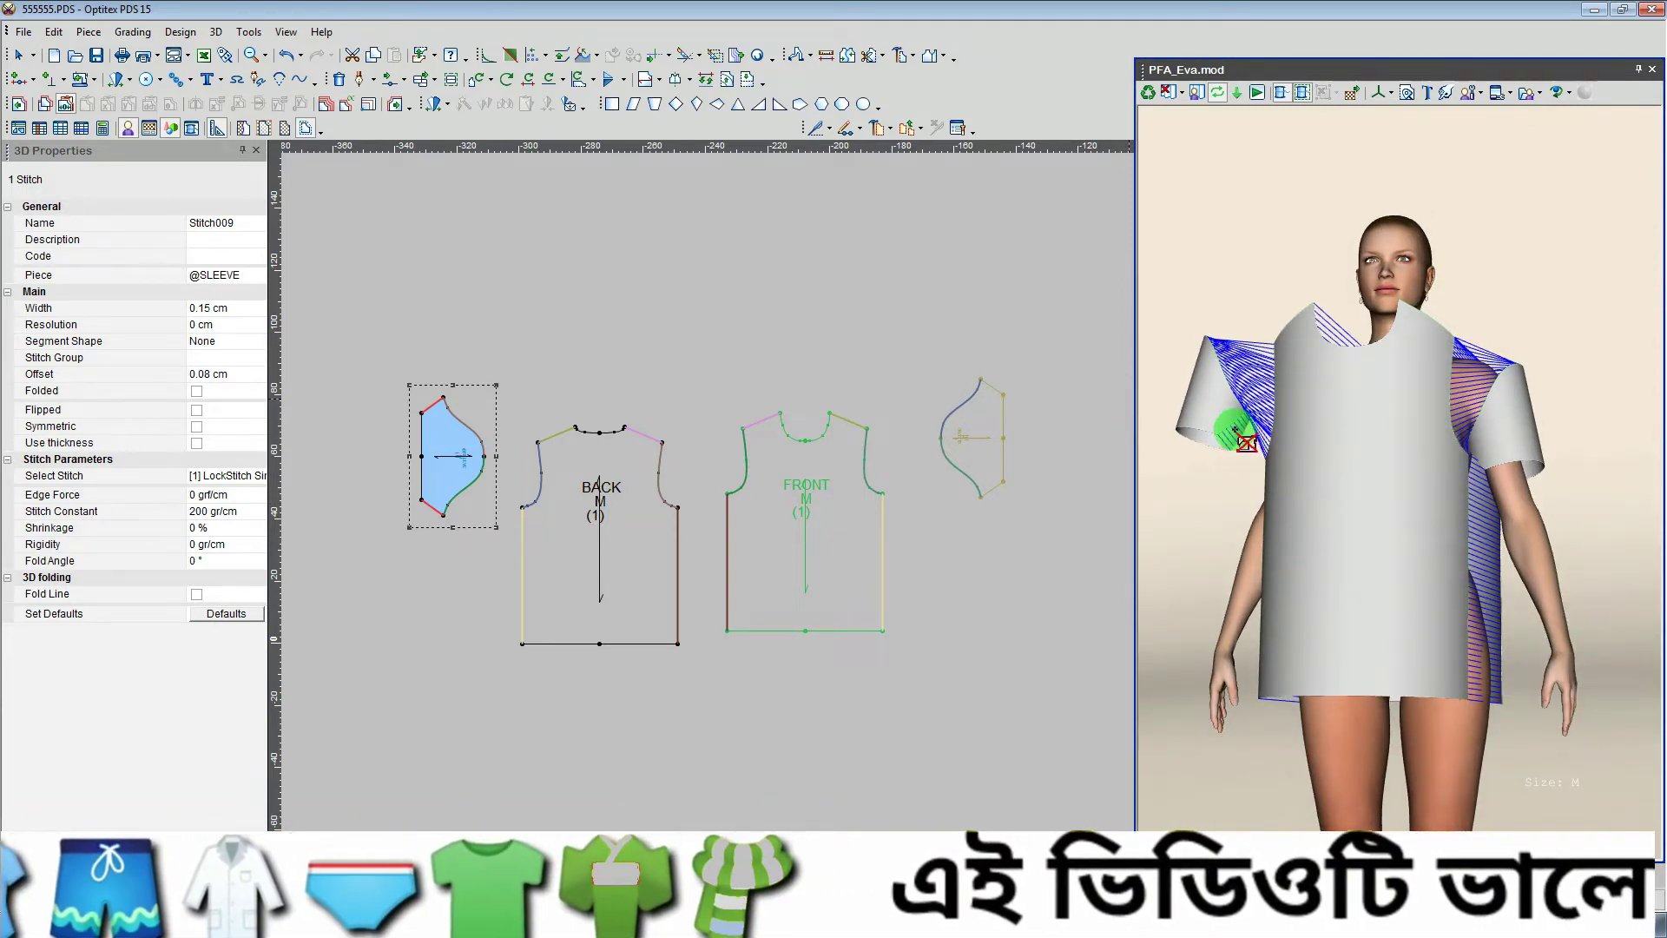
{"action": "left_click_drag", "start_coordinate": [1441, 492], "coordinate": [1409, 456]}
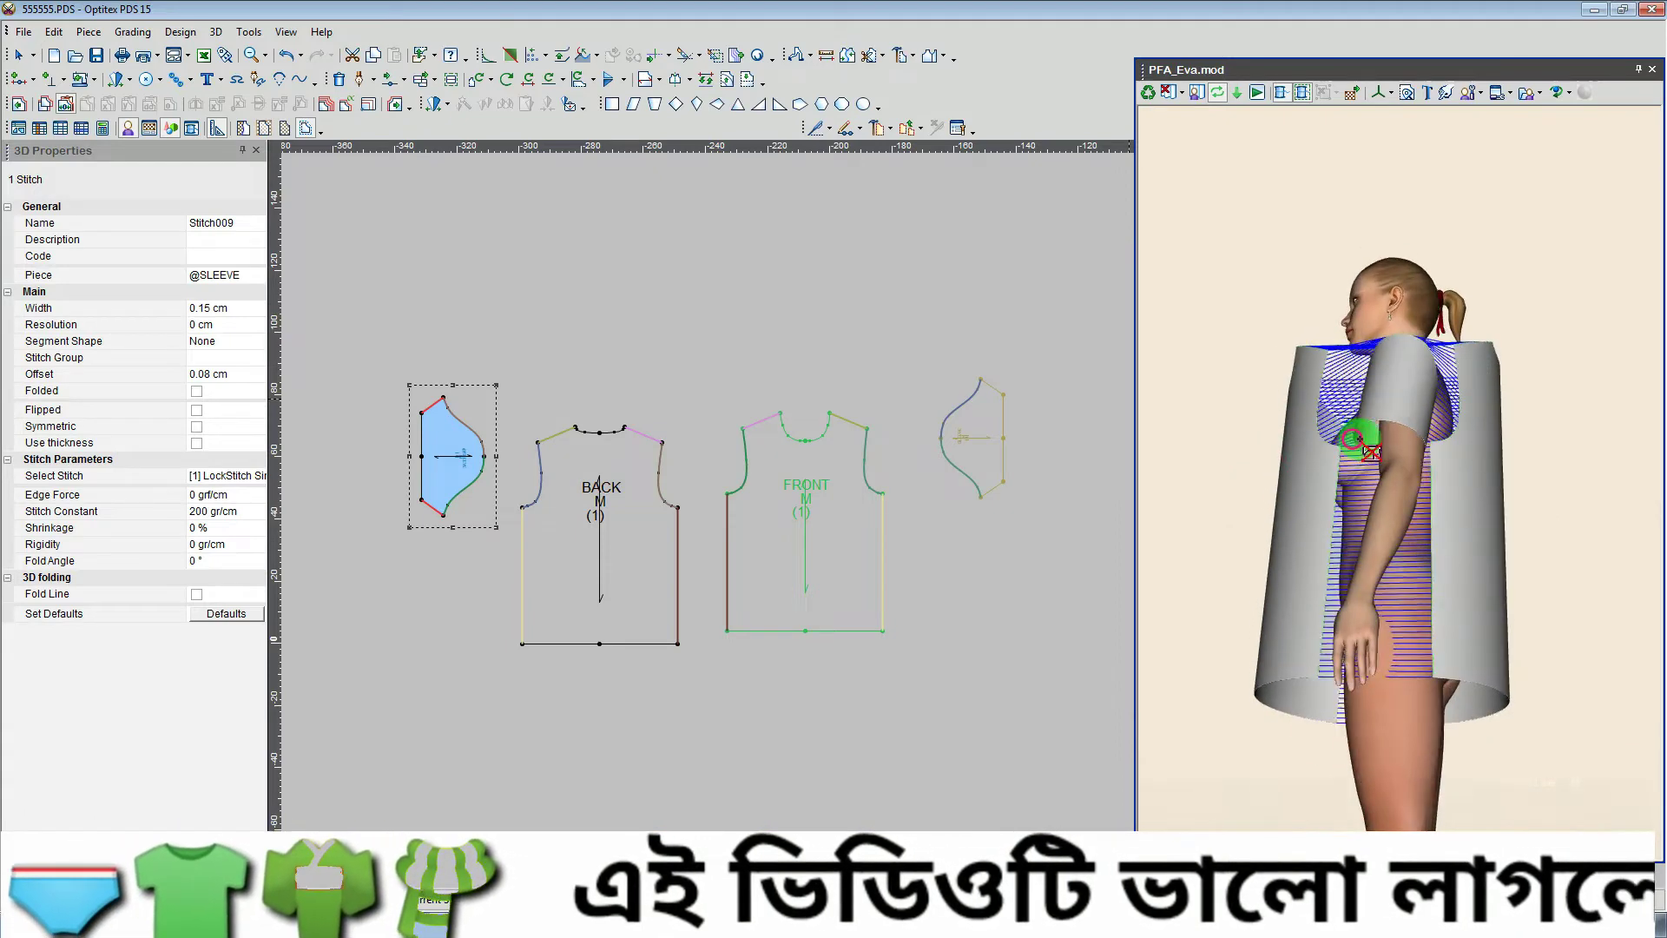
{"action": "left_click", "coordinate": [969, 422]}
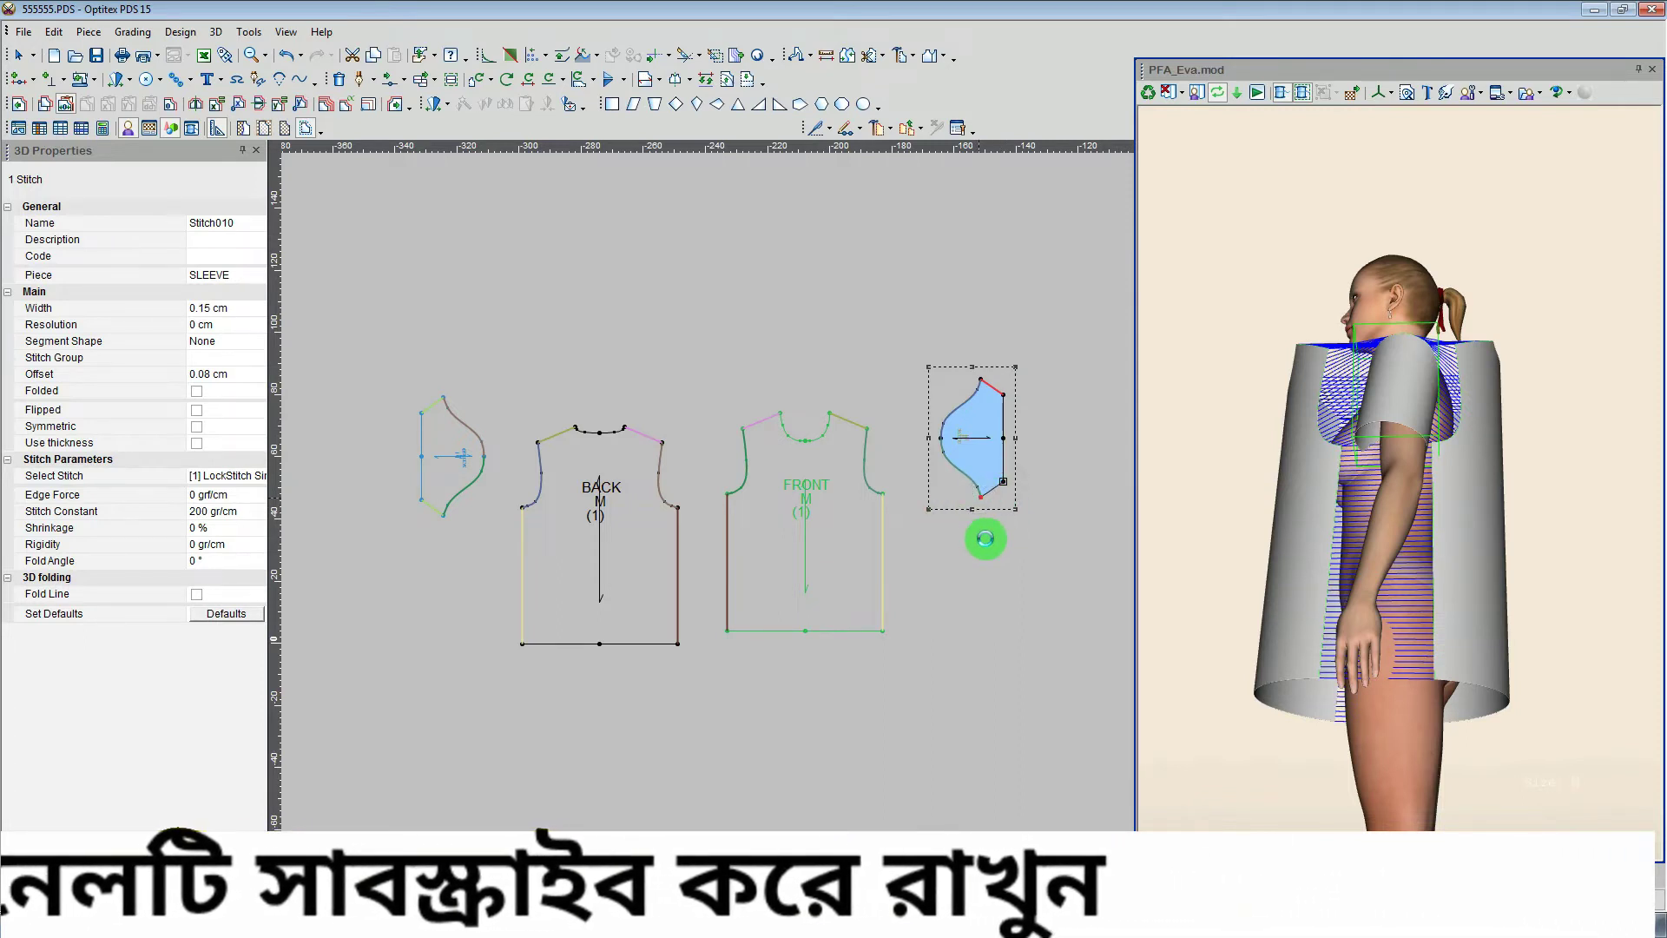
Drag the left sleeve onto the avatar's upper arm in the 3D window.
{"action": "mouse_move", "coordinate": [1259, 526]}
{"action": "left_mouse_down"}
{"action": "mouse_move", "coordinate": [1387, 451]}
{"action": "mouse_move", "coordinate": [1369, 451]}
{"action": "mouse_move", "coordinate": [1390, 482]}
{"action": "left_mouse_up"}
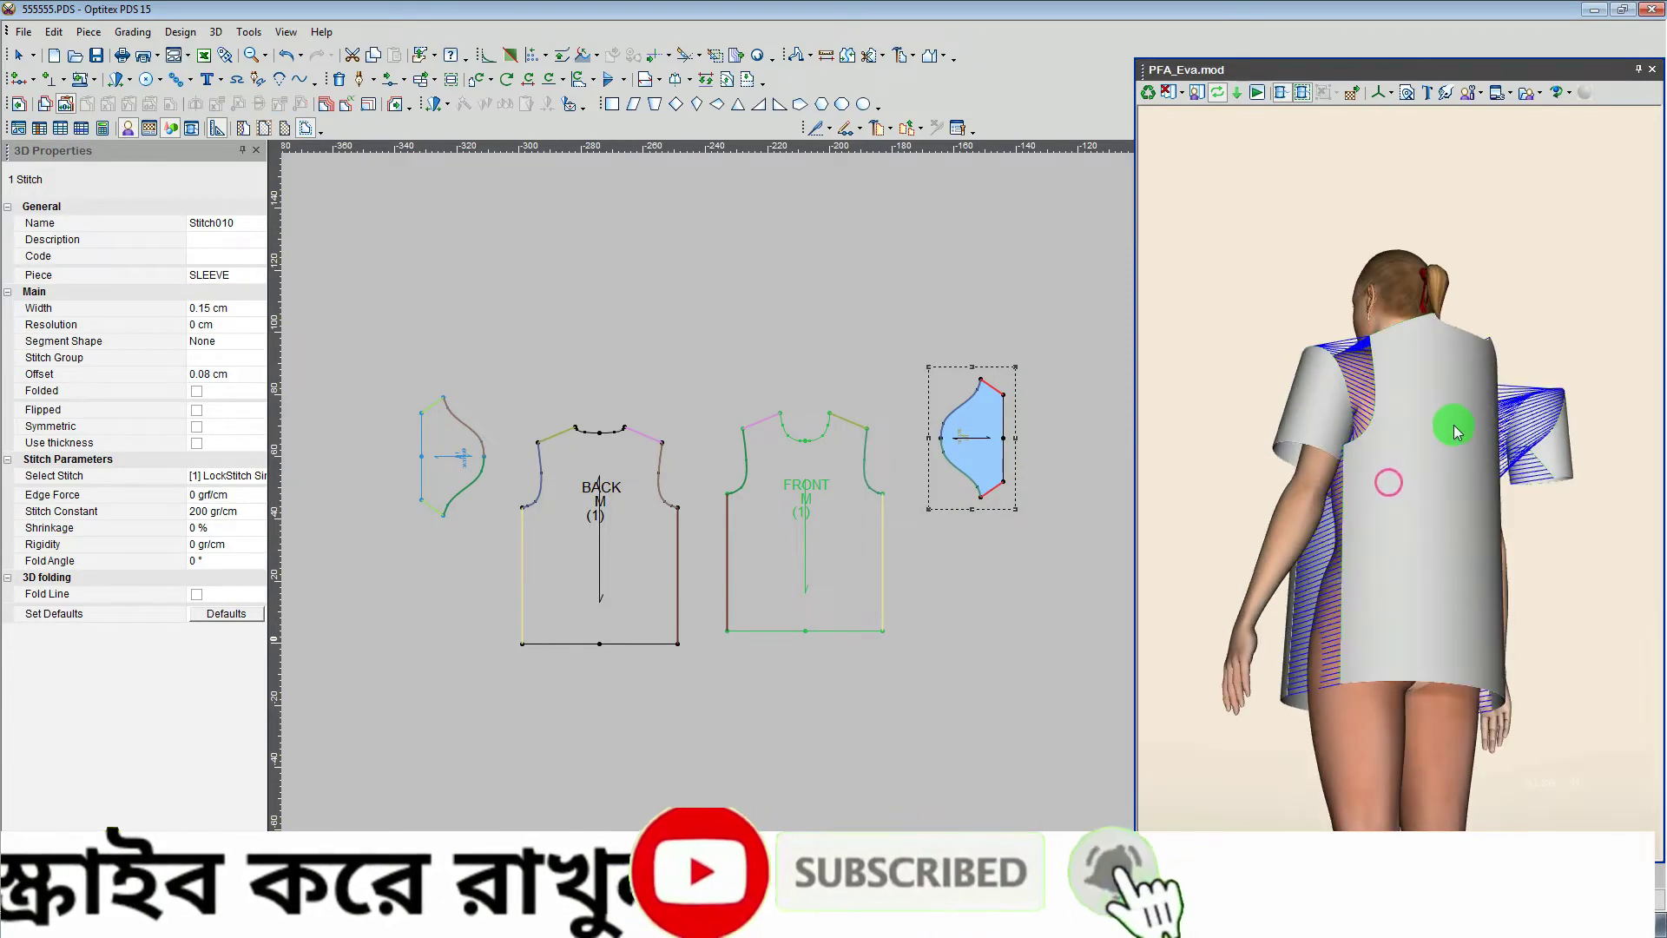
{"action": "mouse_move", "coordinate": [1455, 432]}
{"action": "left_mouse_down"}
{"action": "mouse_move", "coordinate": [1250, 472]}
{"action": "mouse_move", "coordinate": [1276, 509]}
{"action": "mouse_move", "coordinate": [1207, 539]}
{"action": "mouse_move", "coordinate": [1371, 503]}
{"action": "left_mouse_up"}
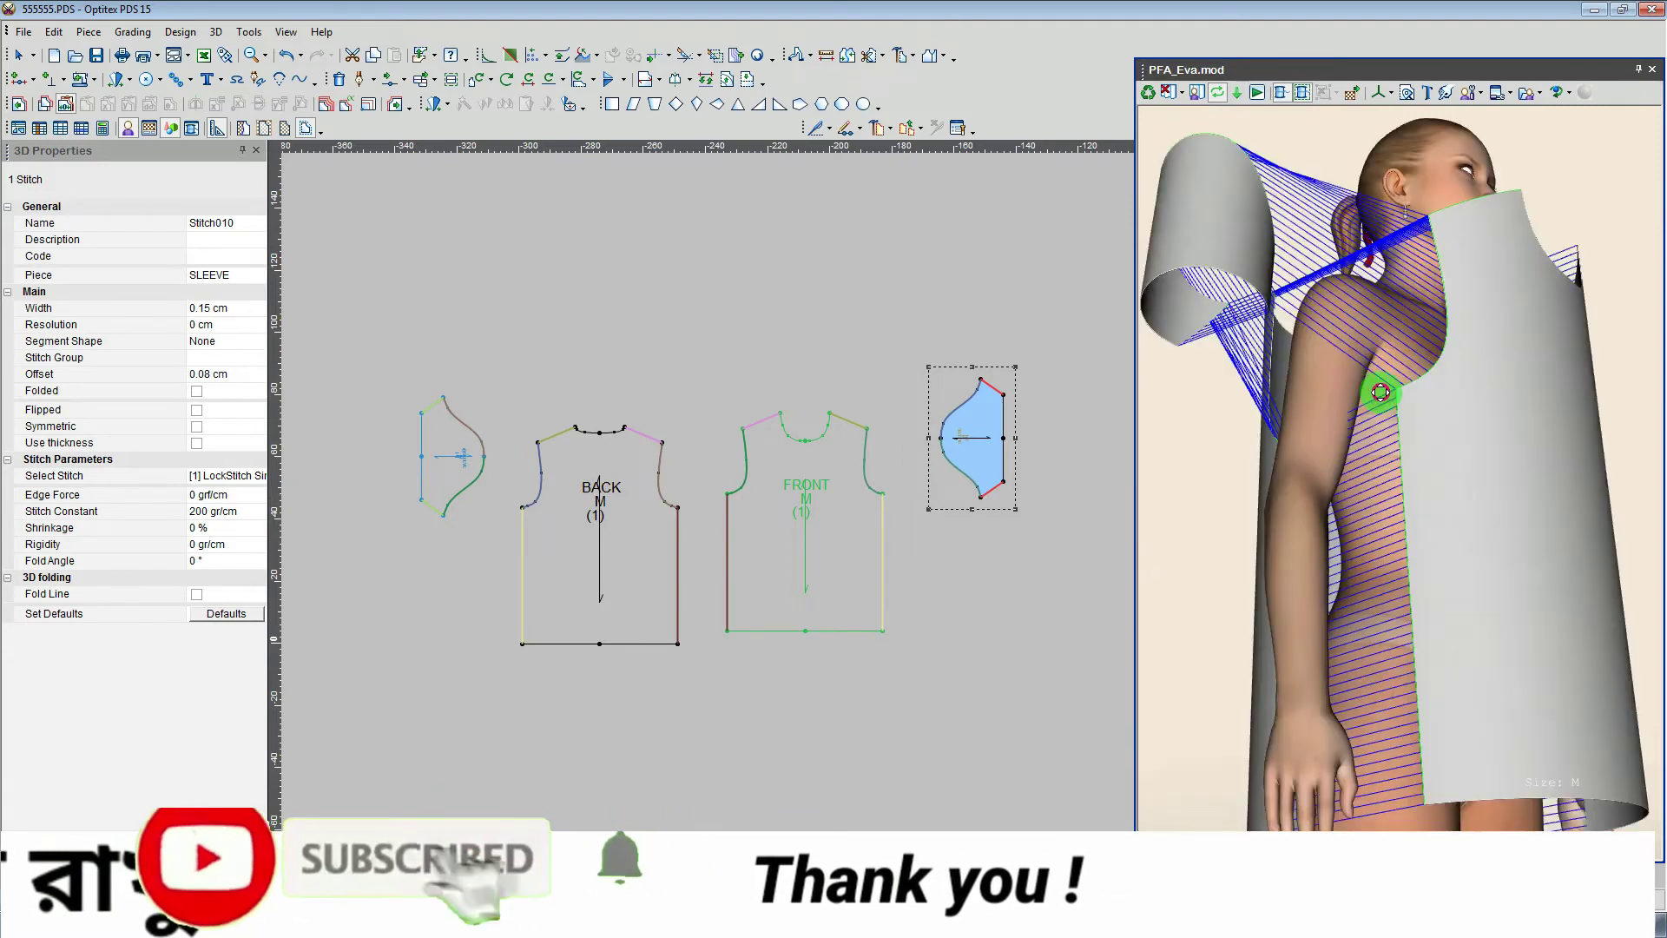
{"action": "scroll", "coordinate": [1369, 402], "scroll_direction": "up", "scroll_amount": 3}
{"action": "scroll", "coordinate": [1440, 431], "scroll_direction": "up", "scroll_amount": 2}
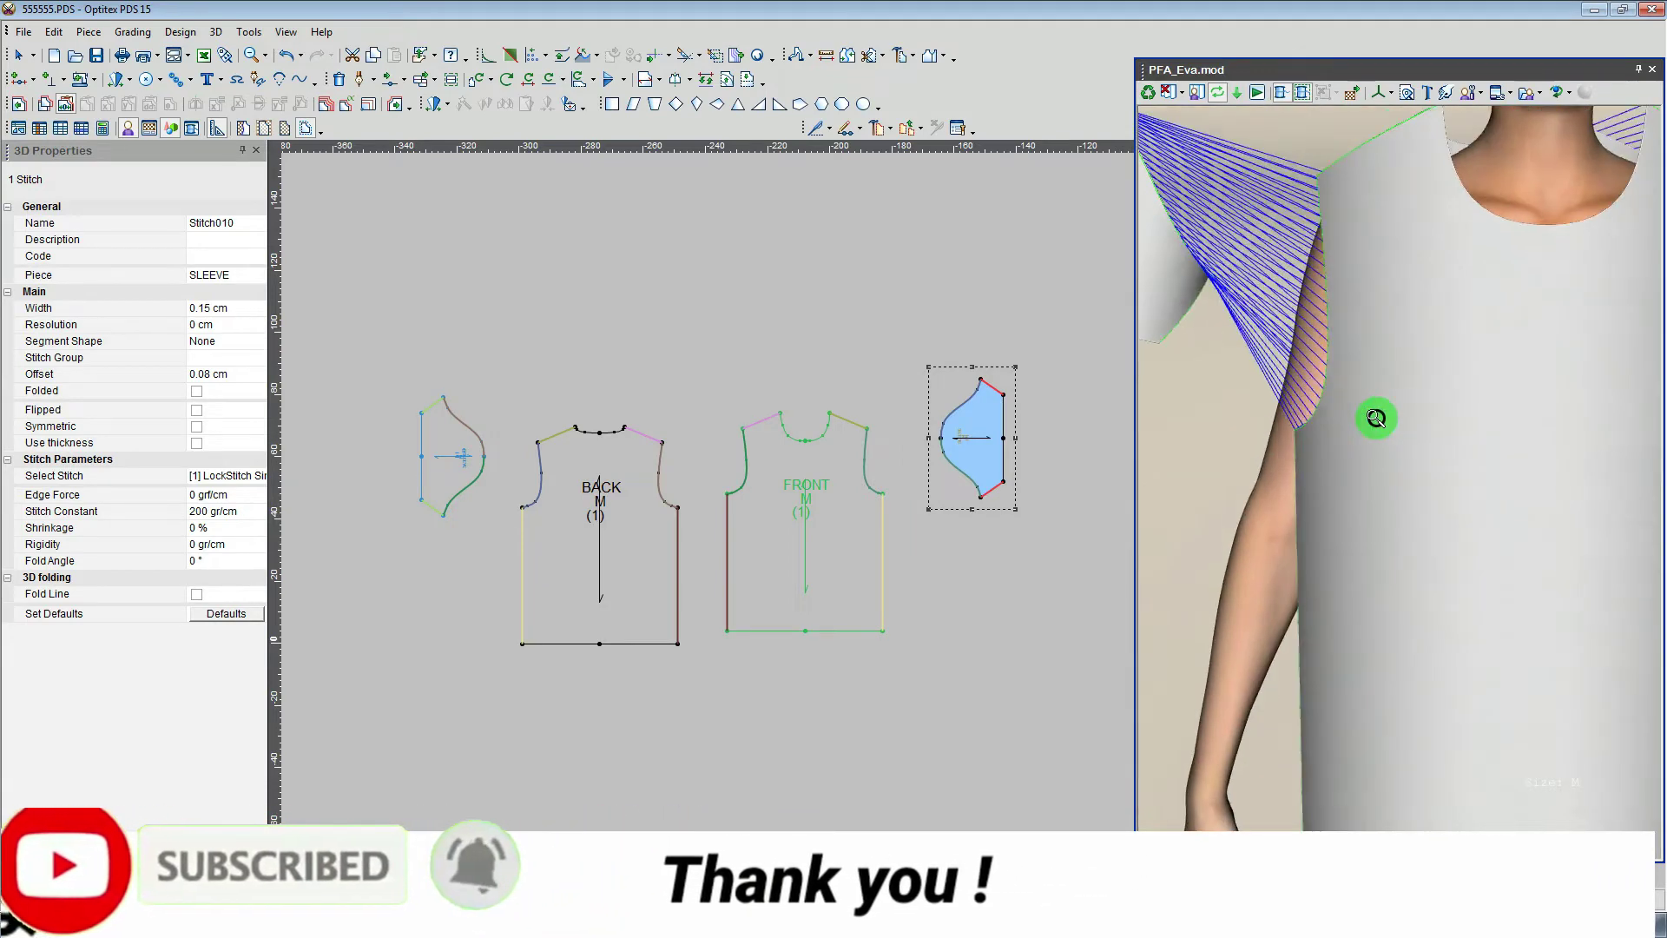
{"action": "scroll", "coordinate": [1376, 418], "scroll_direction": "down", "scroll_amount": 5}
{"action": "mouse_move", "coordinate": [1415, 332]}
{"action": "left_mouse_down"}
{"action": "mouse_move", "coordinate": [1406, 316]}
{"action": "mouse_move", "coordinate": [1387, 476]}
{"action": "mouse_move", "coordinate": [1420, 516]}
{"action": "left_mouse_up"}
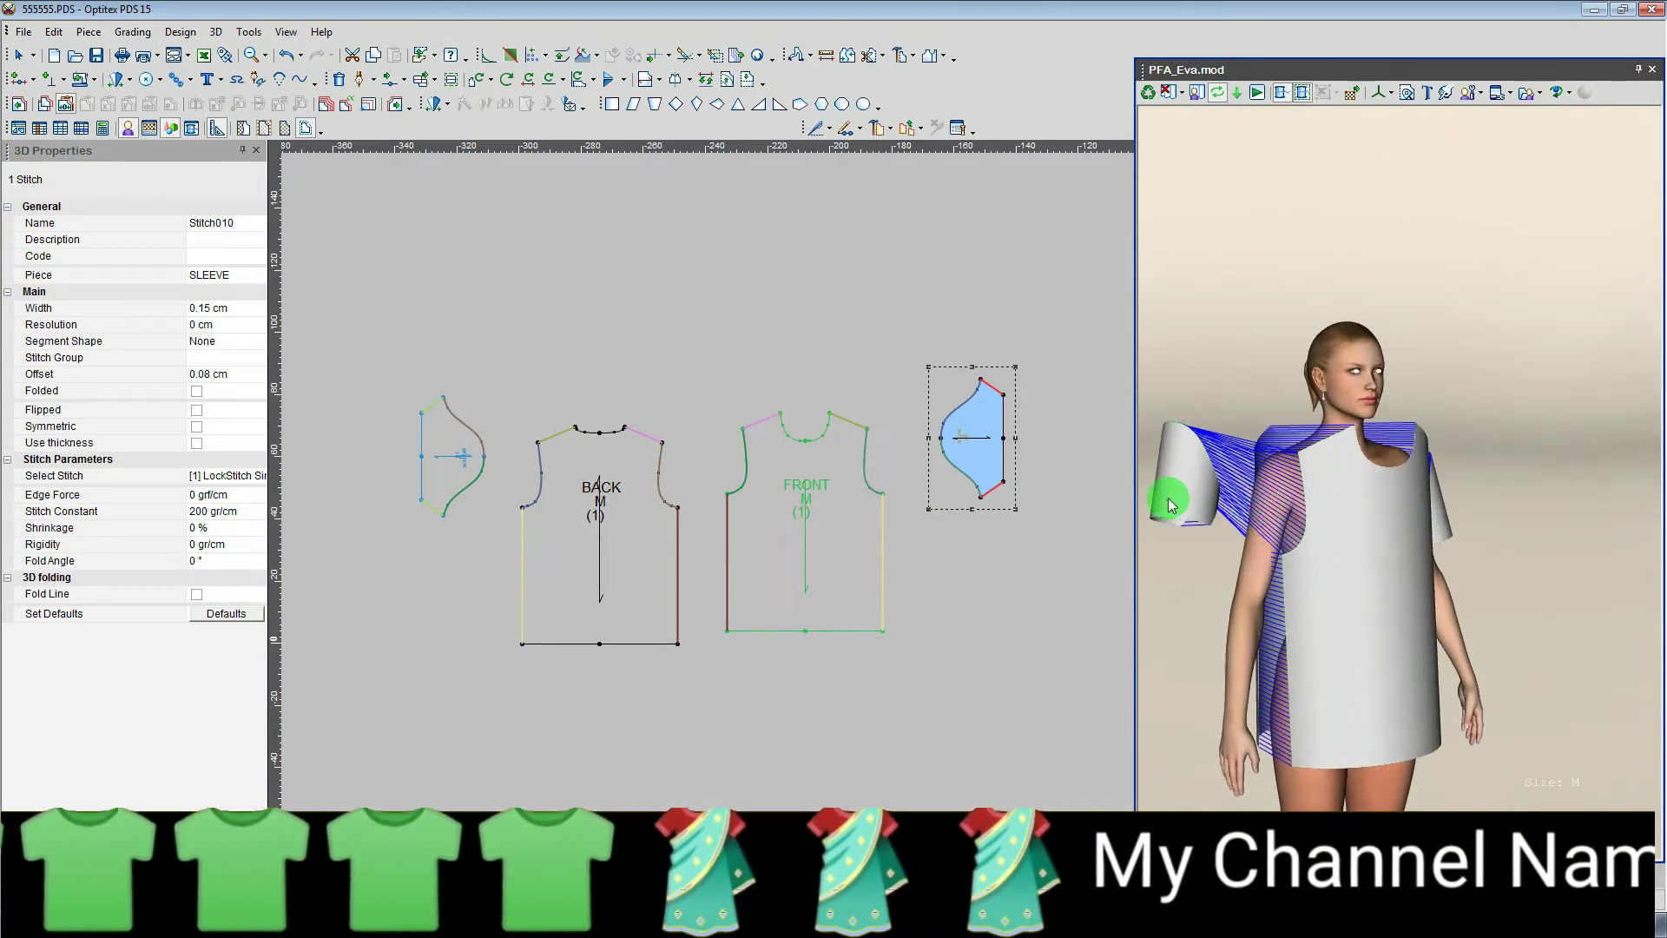
{"action": "mouse_move", "coordinate": [1187, 479]}
{"action": "left_mouse_down"}
{"action": "mouse_move", "coordinate": [1233, 508]}
{"action": "mouse_move", "coordinate": [1392, 488]}
{"action": "mouse_move", "coordinate": [1278, 532]}
{"action": "left_mouse_up"}
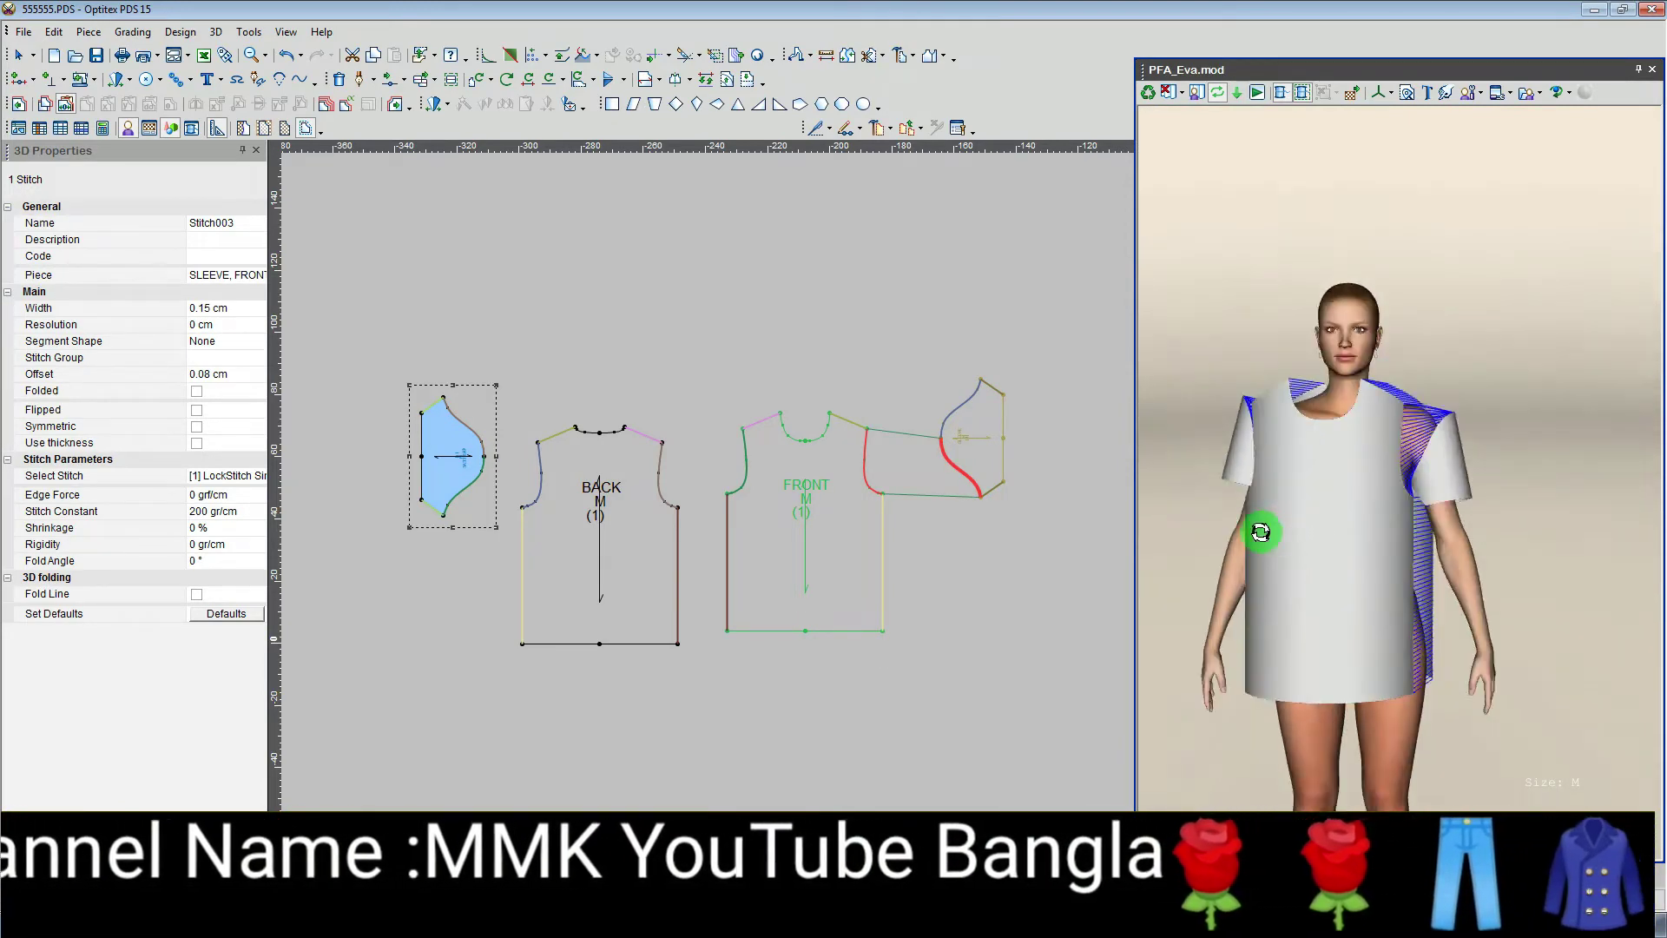
{"action": "left_click", "coordinate": [1282, 519]}
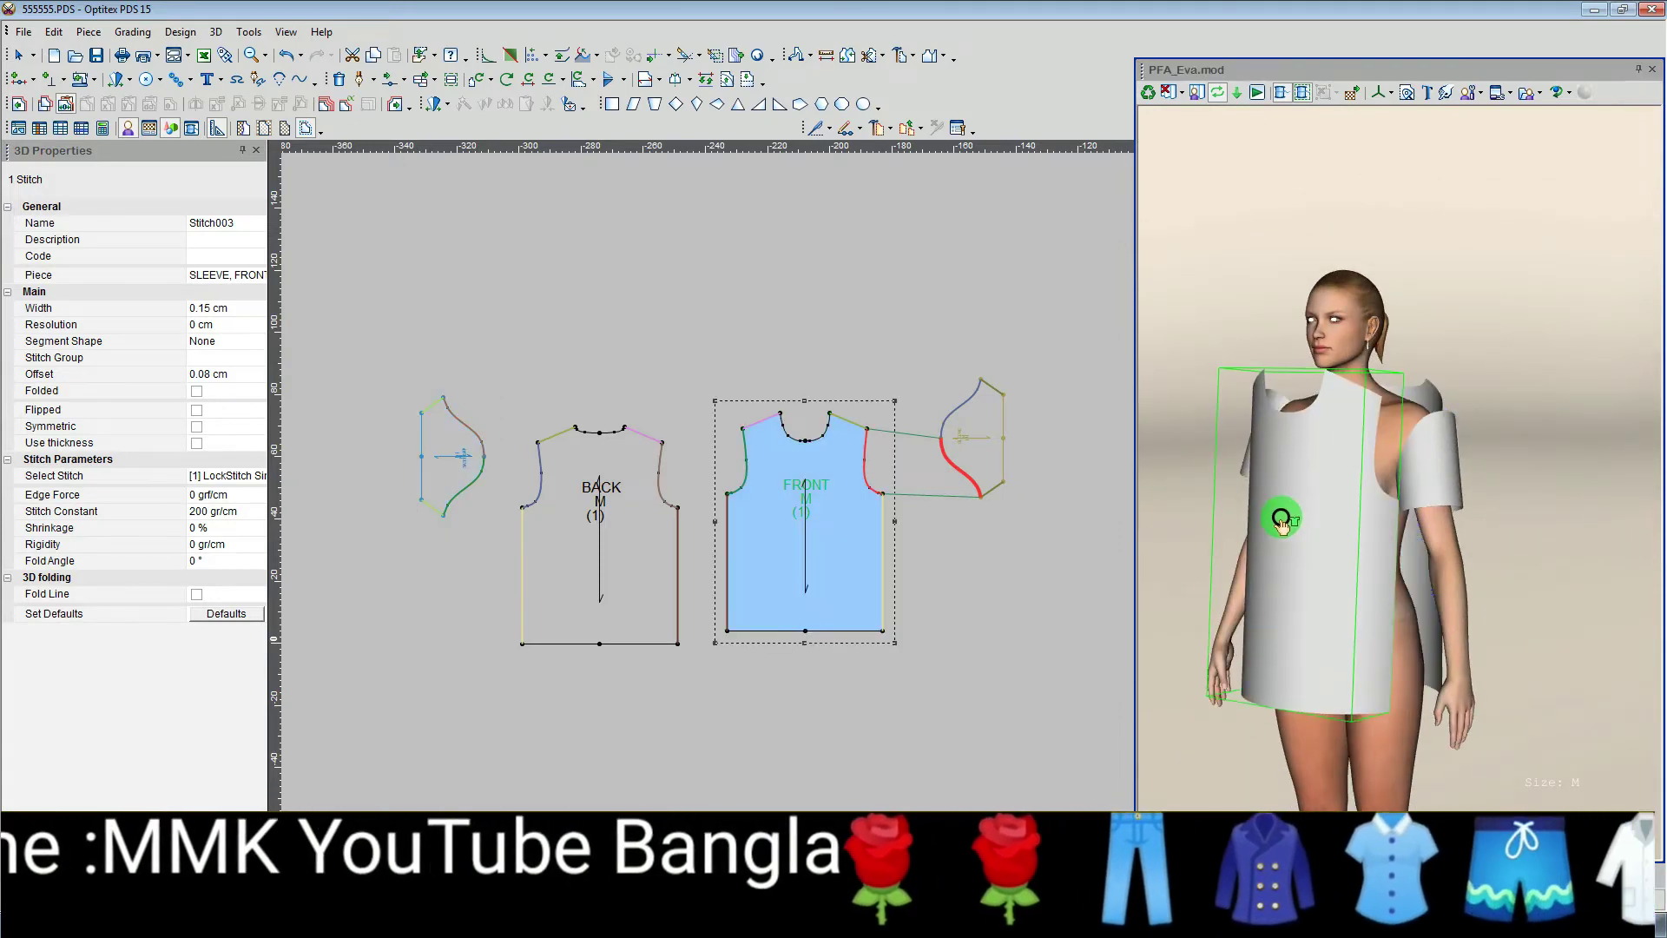
{"action": "mouse_move", "coordinate": [1279, 519]}
{"action": "left_mouse_down"}
{"action": "mouse_move", "coordinate": [1361, 534]}
{"action": "mouse_move", "coordinate": [1429, 513]}
{"action": "mouse_move", "coordinate": [1350, 544]}
{"action": "left_mouse_up"}
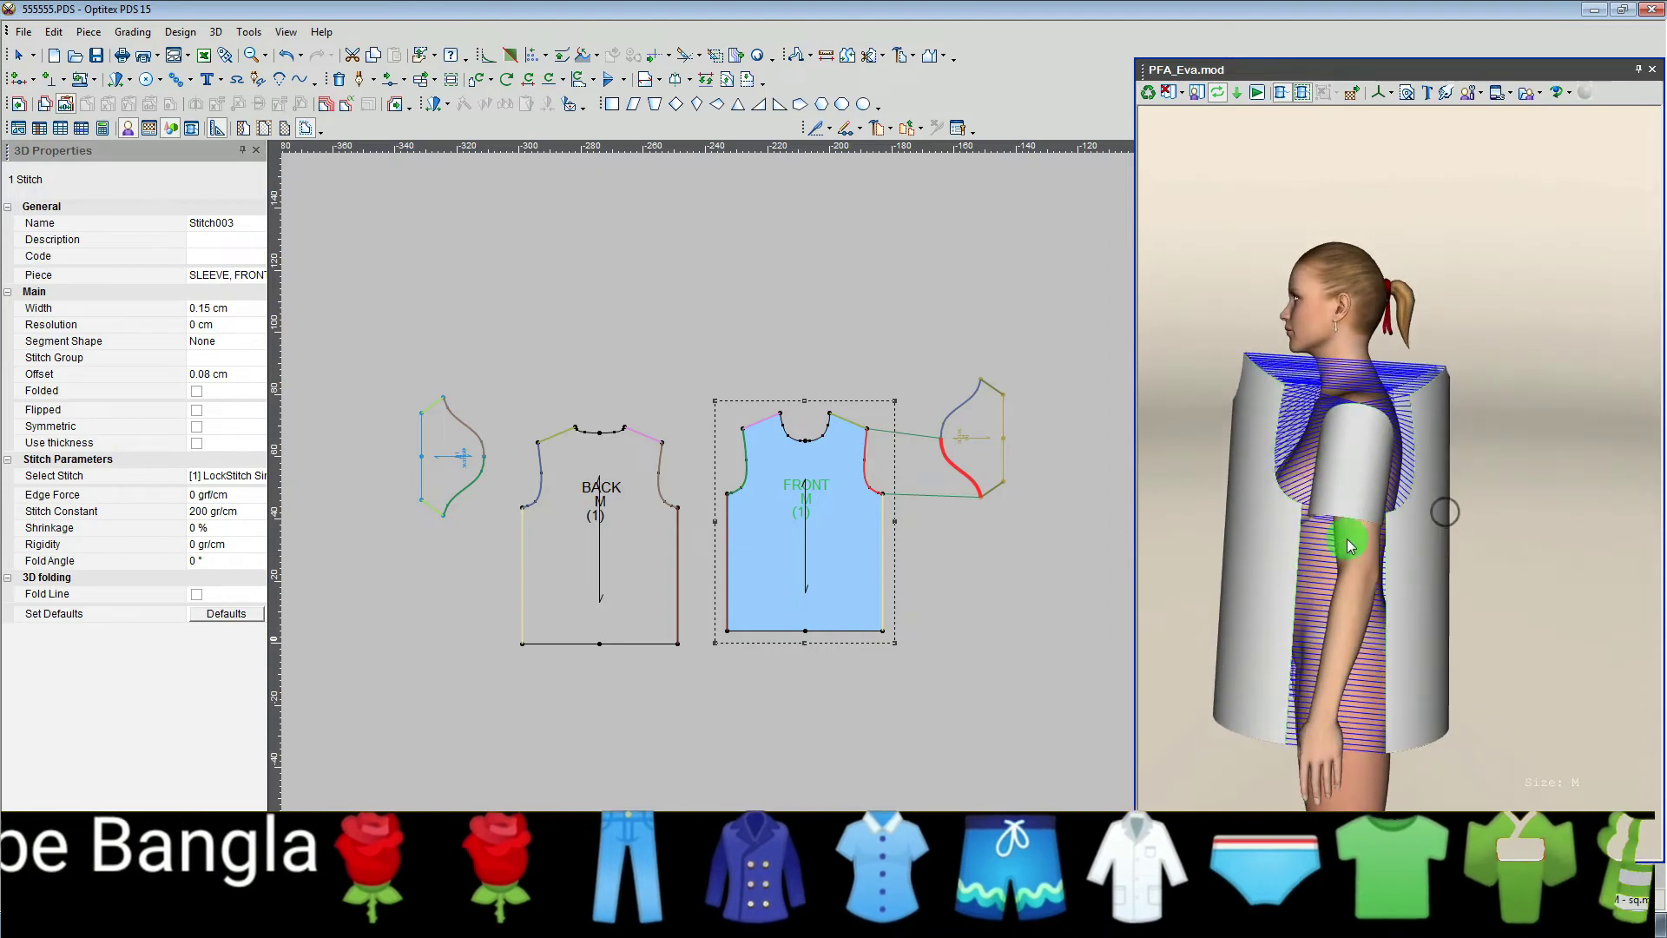
{"action": "left_click", "coordinate": [1276, 519]}
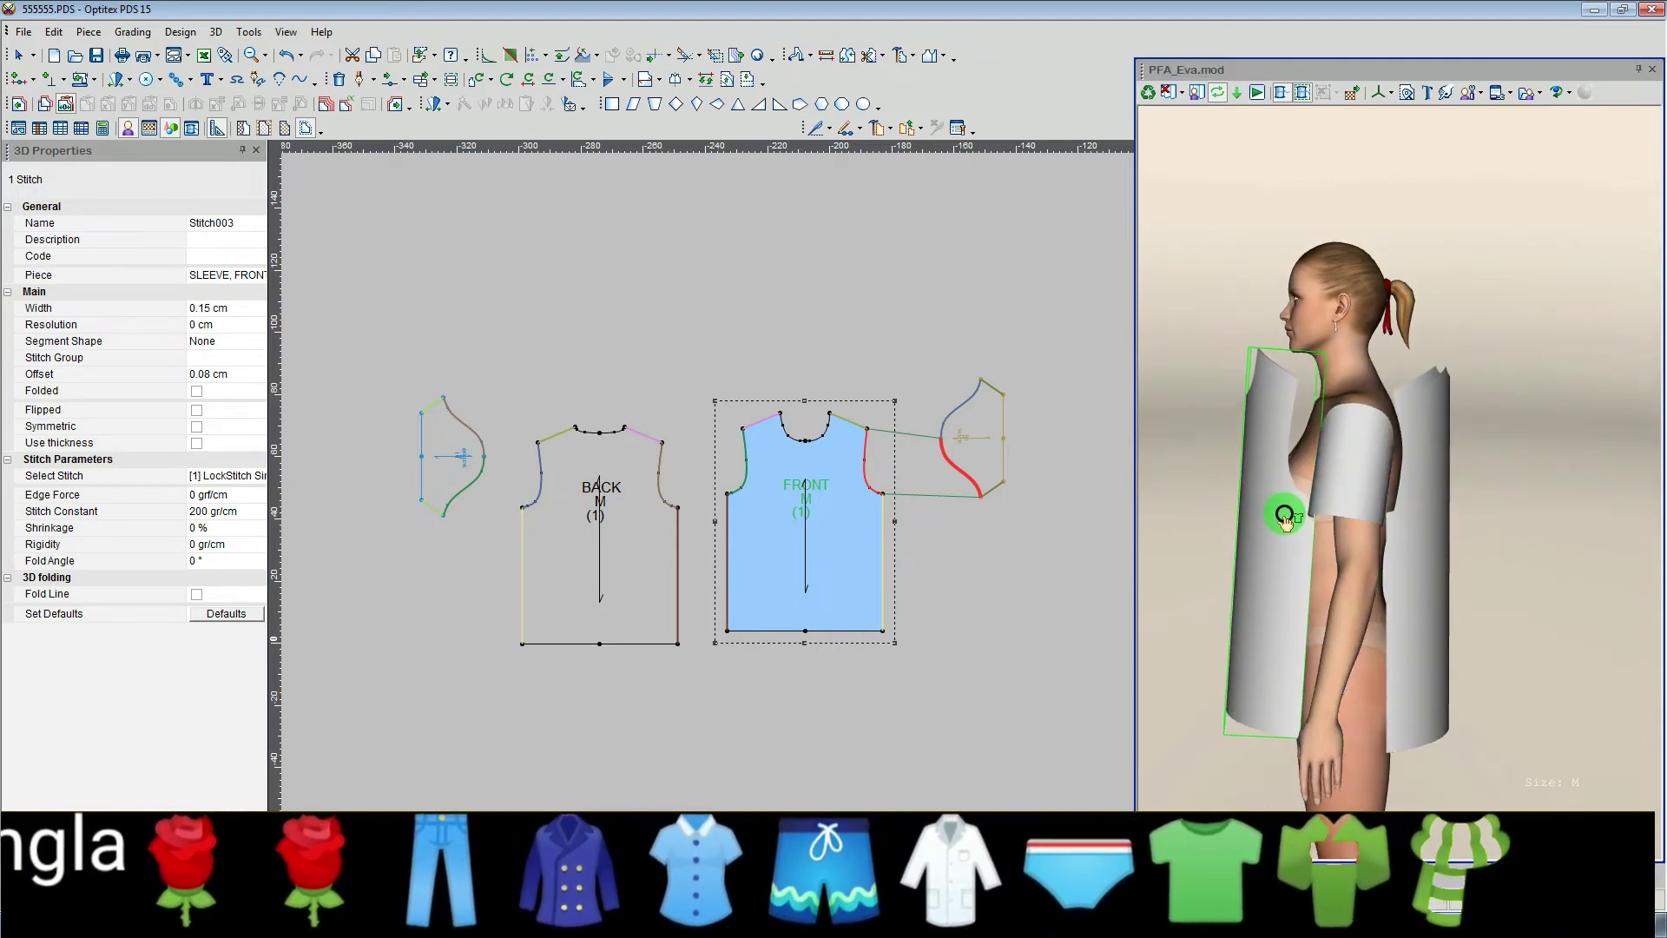
{"action": "mouse_move", "coordinate": [1259, 526]}
{"action": "left_mouse_down"}
{"action": "mouse_move", "coordinate": [1310, 544]}
{"action": "mouse_move", "coordinate": [1336, 417]}
{"action": "mouse_move", "coordinate": [1328, 484]}
{"action": "mouse_move", "coordinate": [1286, 494]}
{"action": "mouse_move", "coordinate": [1318, 504]}
{"action": "left_mouse_up"}
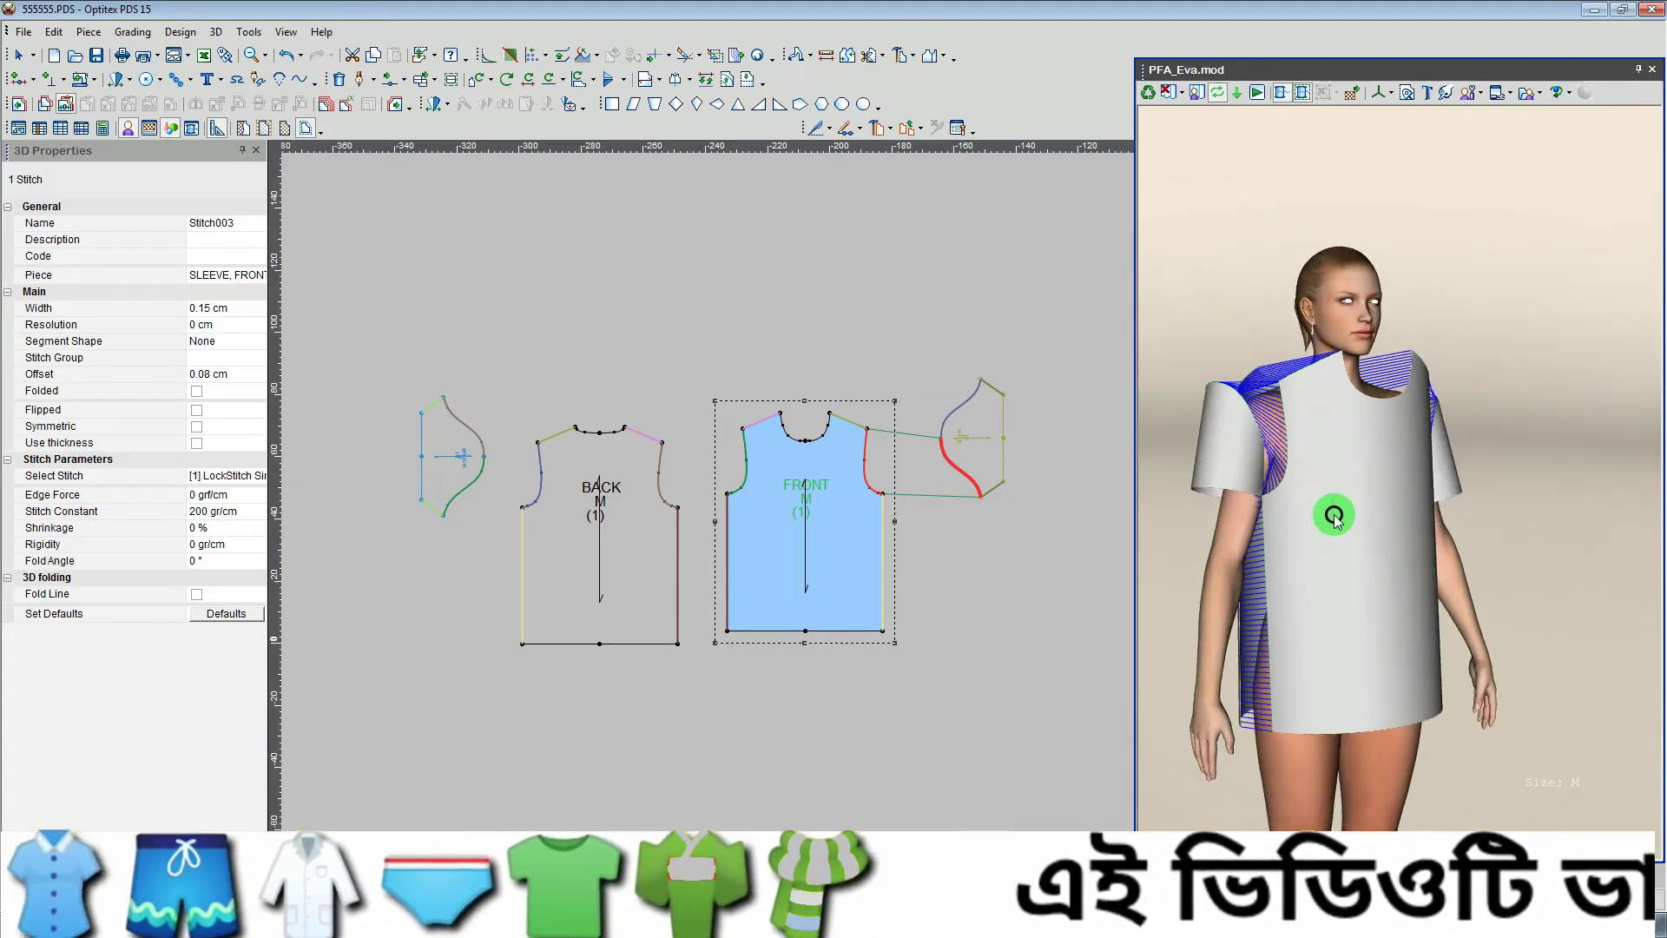
{"action": "left_click", "coordinate": [1334, 518]}
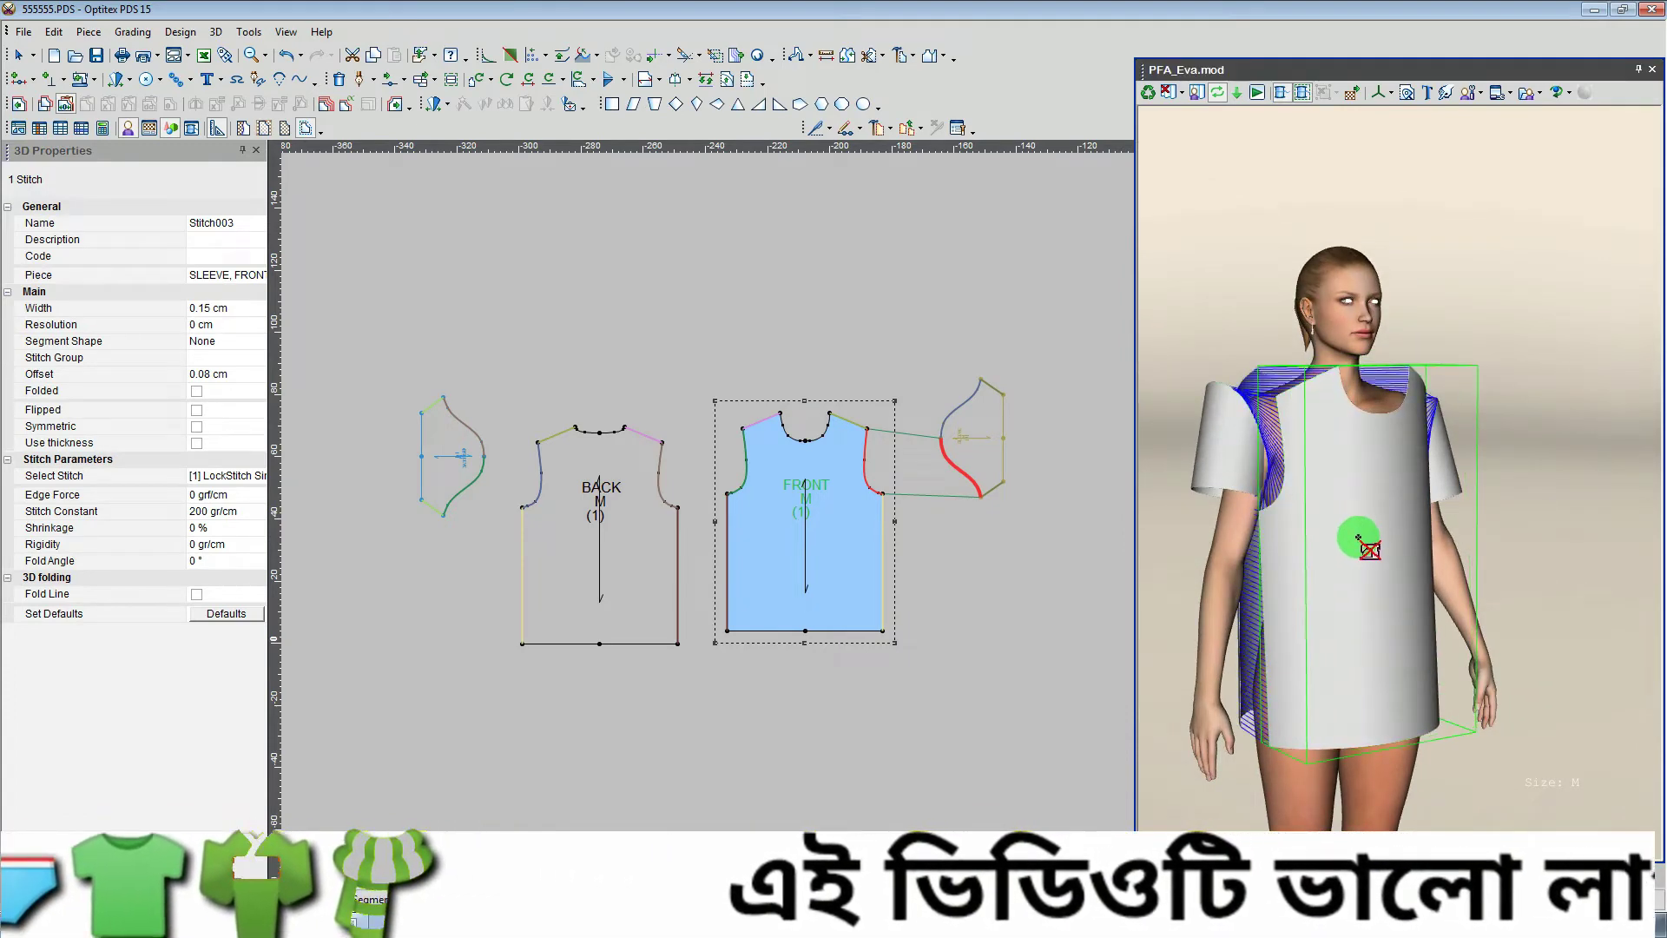
{"action": "mouse_move", "coordinate": [1358, 538]}
{"action": "left_mouse_down"}
{"action": "mouse_move", "coordinate": [1265, 521]}
{"action": "mouse_move", "coordinate": [1247, 547]}
{"action": "mouse_move", "coordinate": [1198, 551]}
{"action": "mouse_move", "coordinate": [1425, 530]}
{"action": "left_mouse_up"}
{"action": "left_click", "coordinate": [1475, 479]}
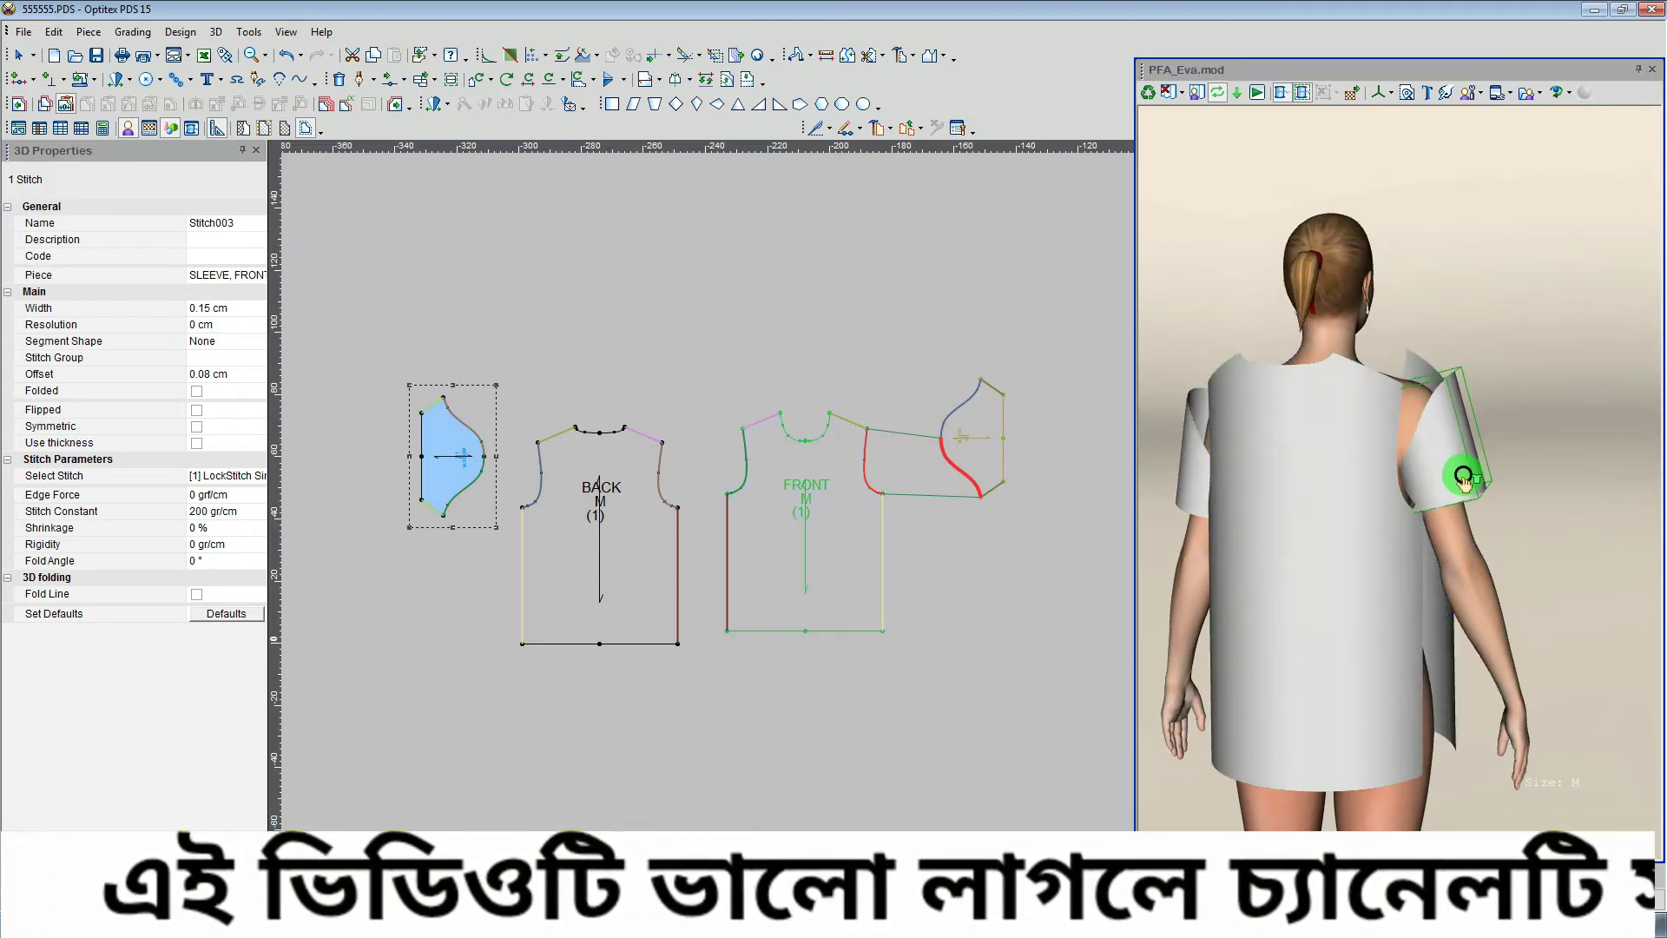
{"action": "mouse_move", "coordinate": [1432, 493]}
{"action": "left_mouse_down"}
{"action": "mouse_move", "coordinate": [1257, 617]}
{"action": "mouse_move", "coordinate": [1320, 509]}
{"action": "mouse_move", "coordinate": [1462, 487]}
{"action": "mouse_move", "coordinate": [1283, 495]}
{"action": "mouse_move", "coordinate": [1341, 519]}
{"action": "mouse_move", "coordinate": [1384, 477]}
{"action": "mouse_move", "coordinate": [1418, 472]}
{"action": "mouse_move", "coordinate": [1407, 489]}
{"action": "mouse_move", "coordinate": [1397, 458]}
{"action": "left_mouse_up"}
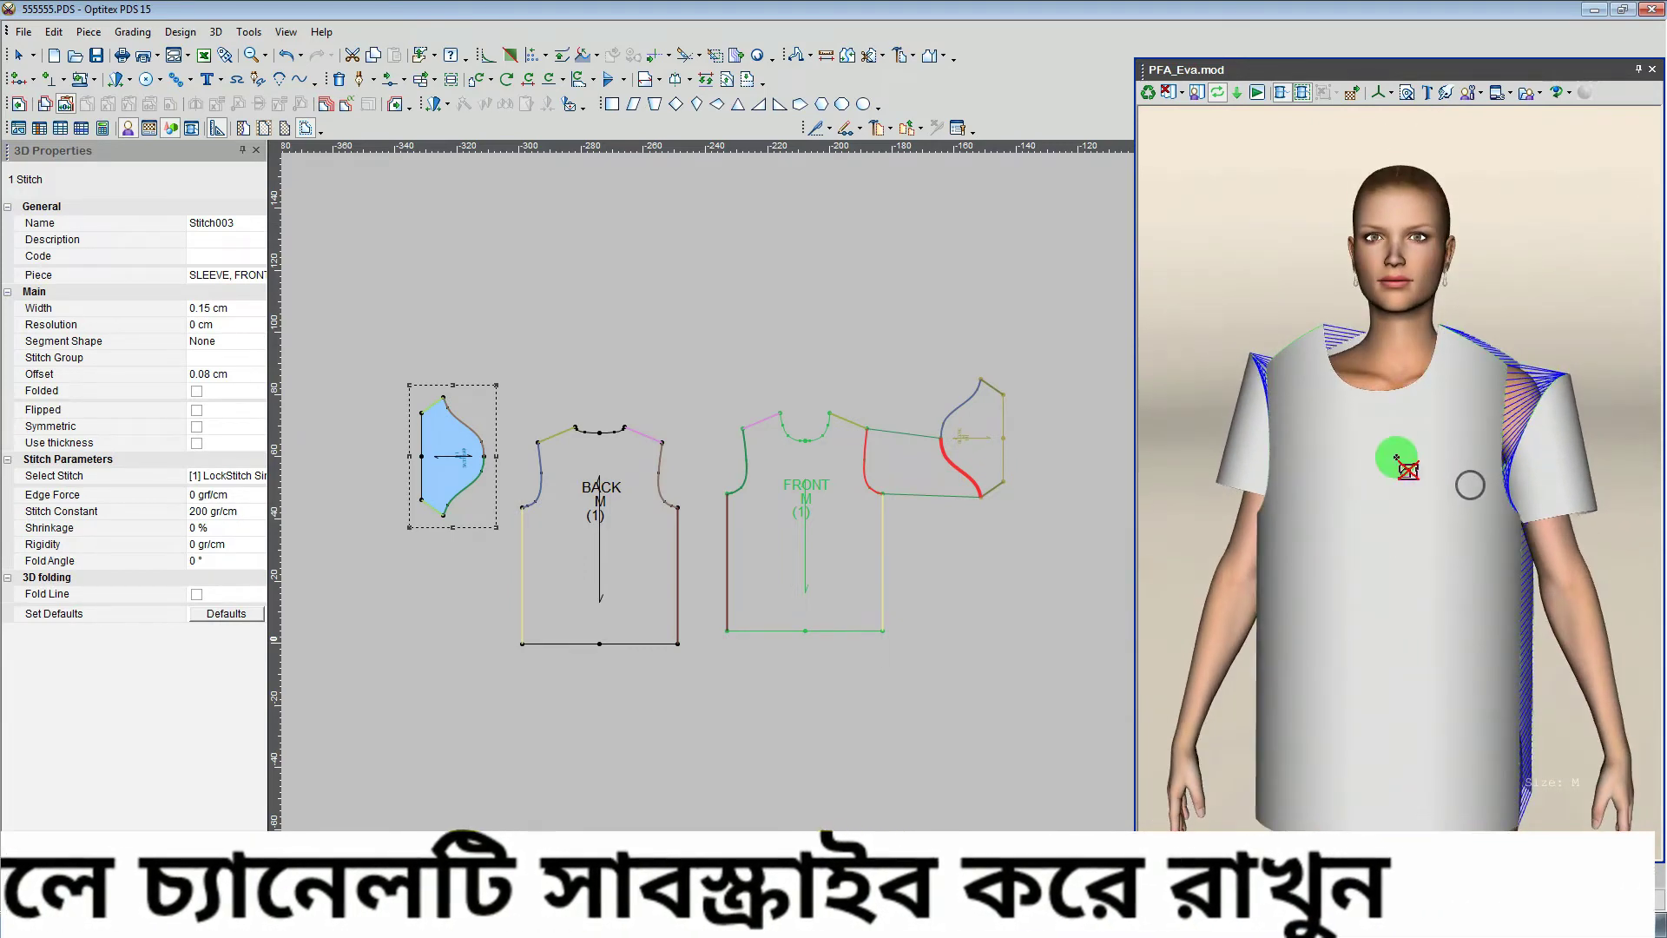
{"action": "left_click", "coordinate": [620, 502]}
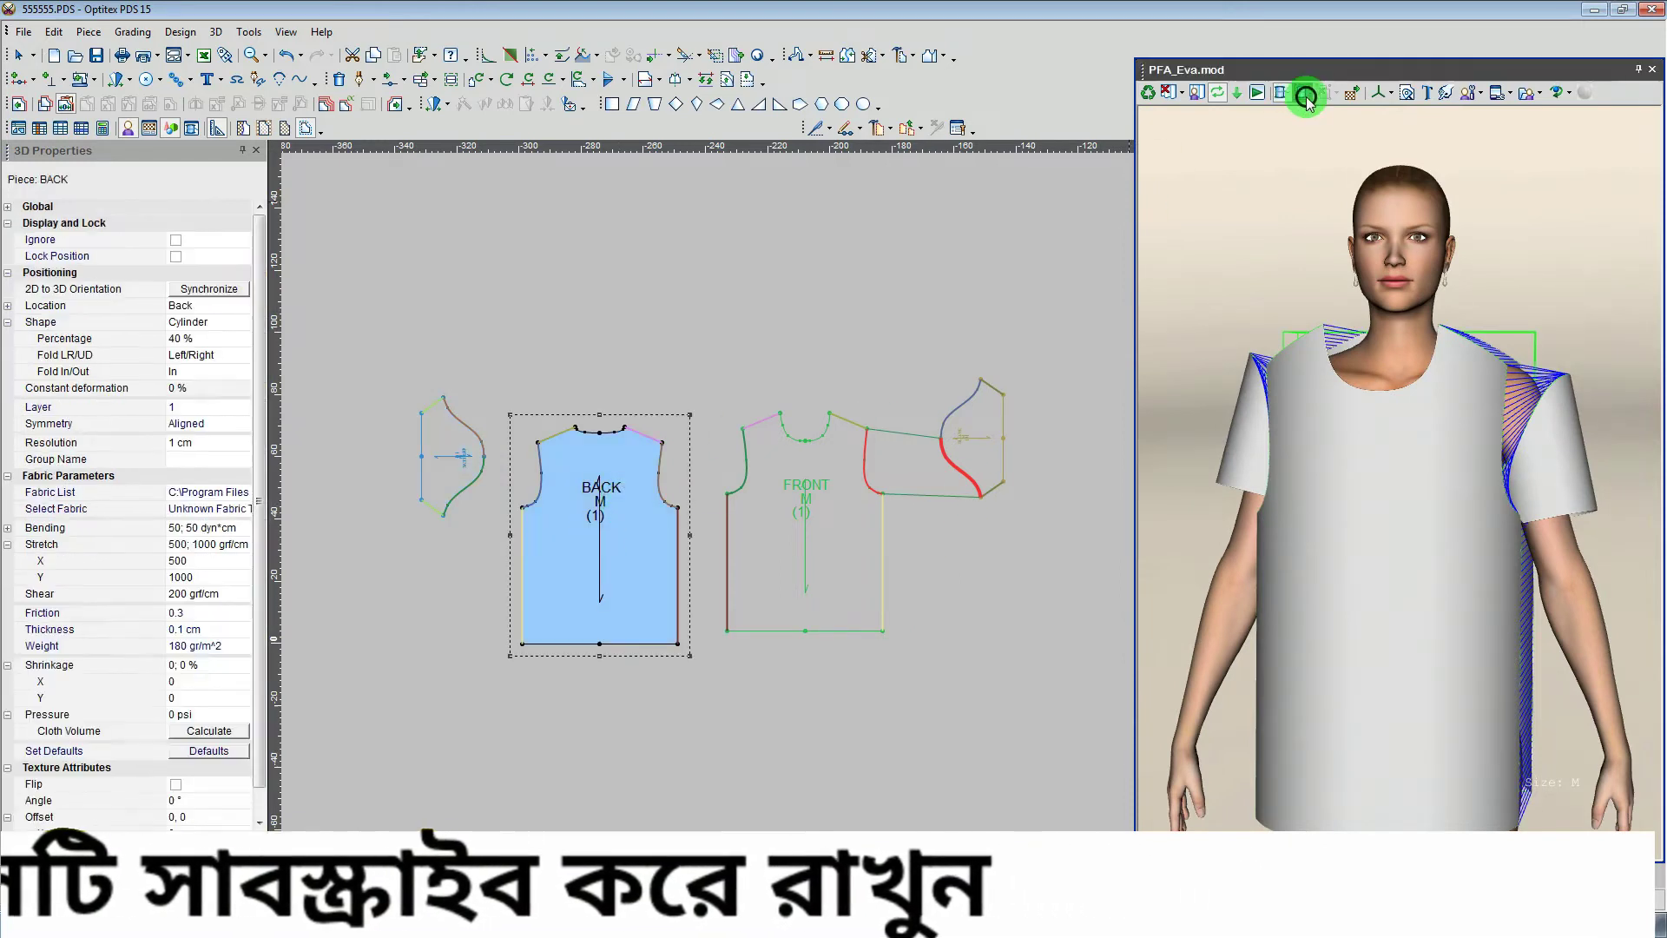
{"action": "left_click", "coordinate": [897, 461]}
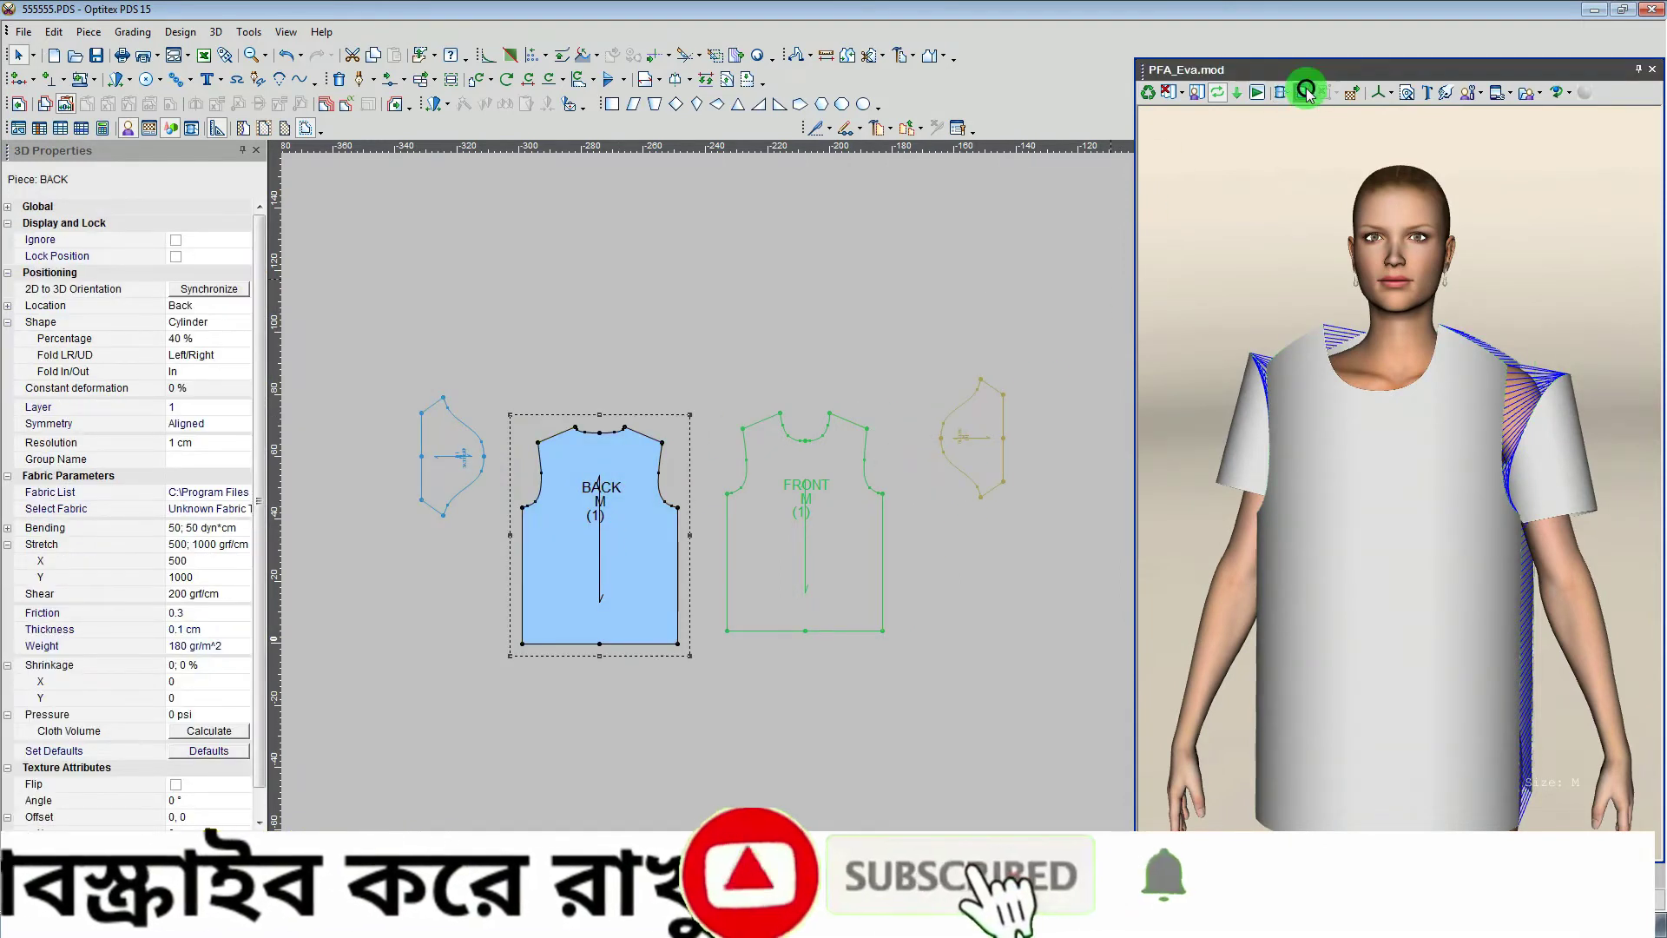
{"action": "left_click", "coordinate": [962, 399]}
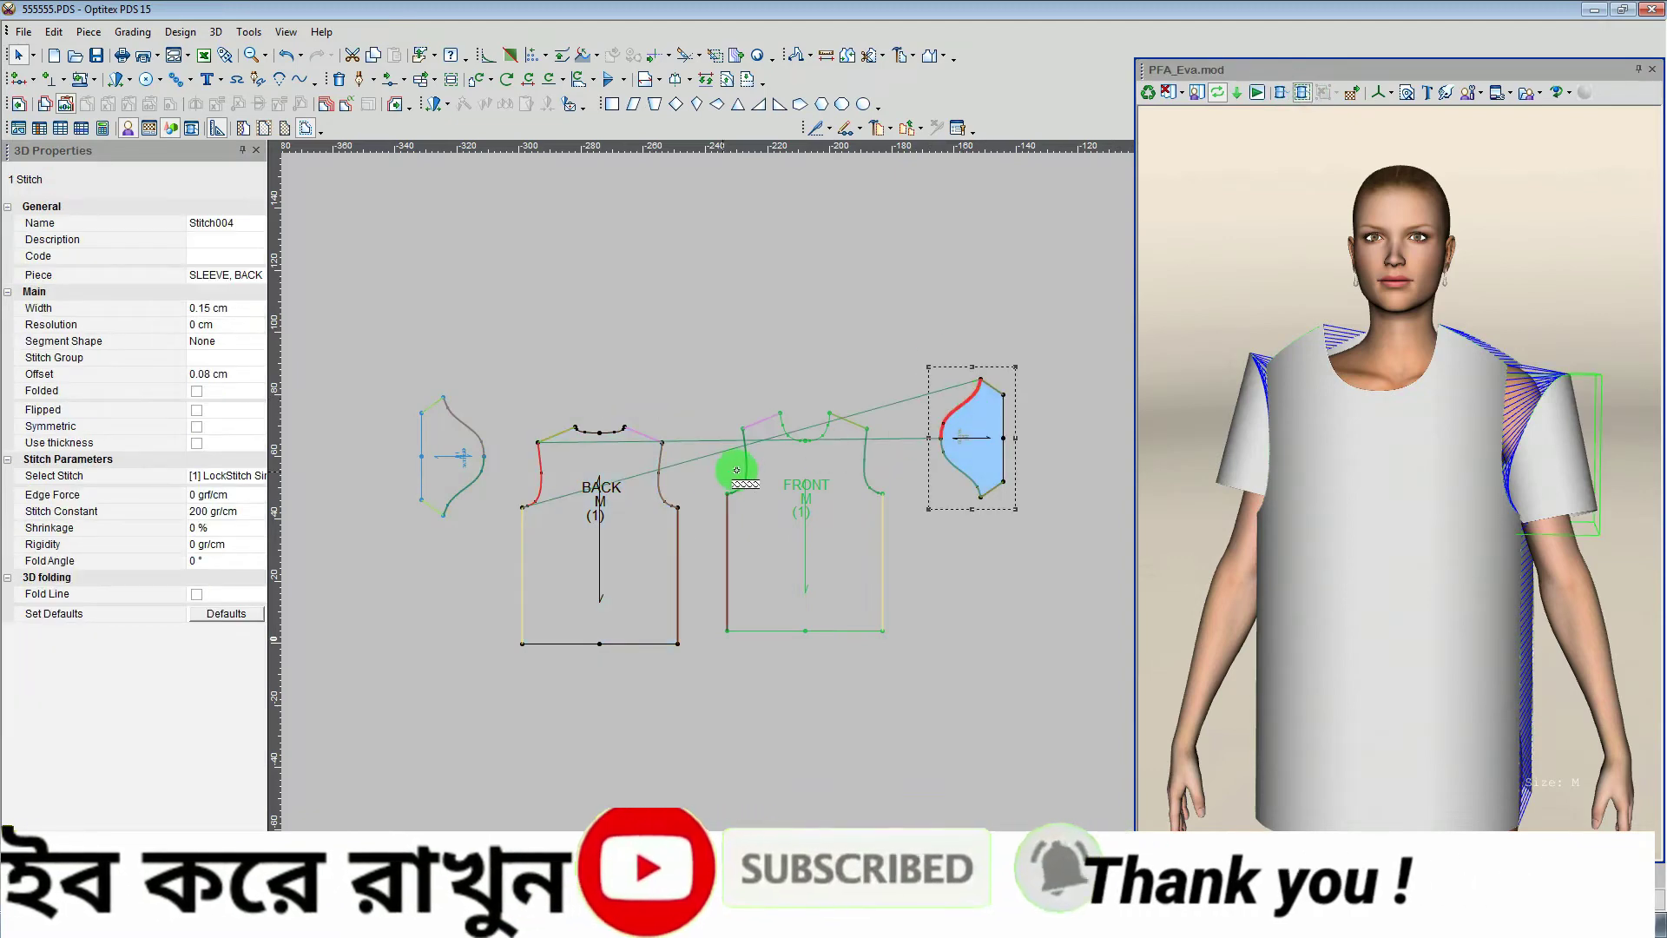
{"action": "left_click", "coordinate": [864, 455]}
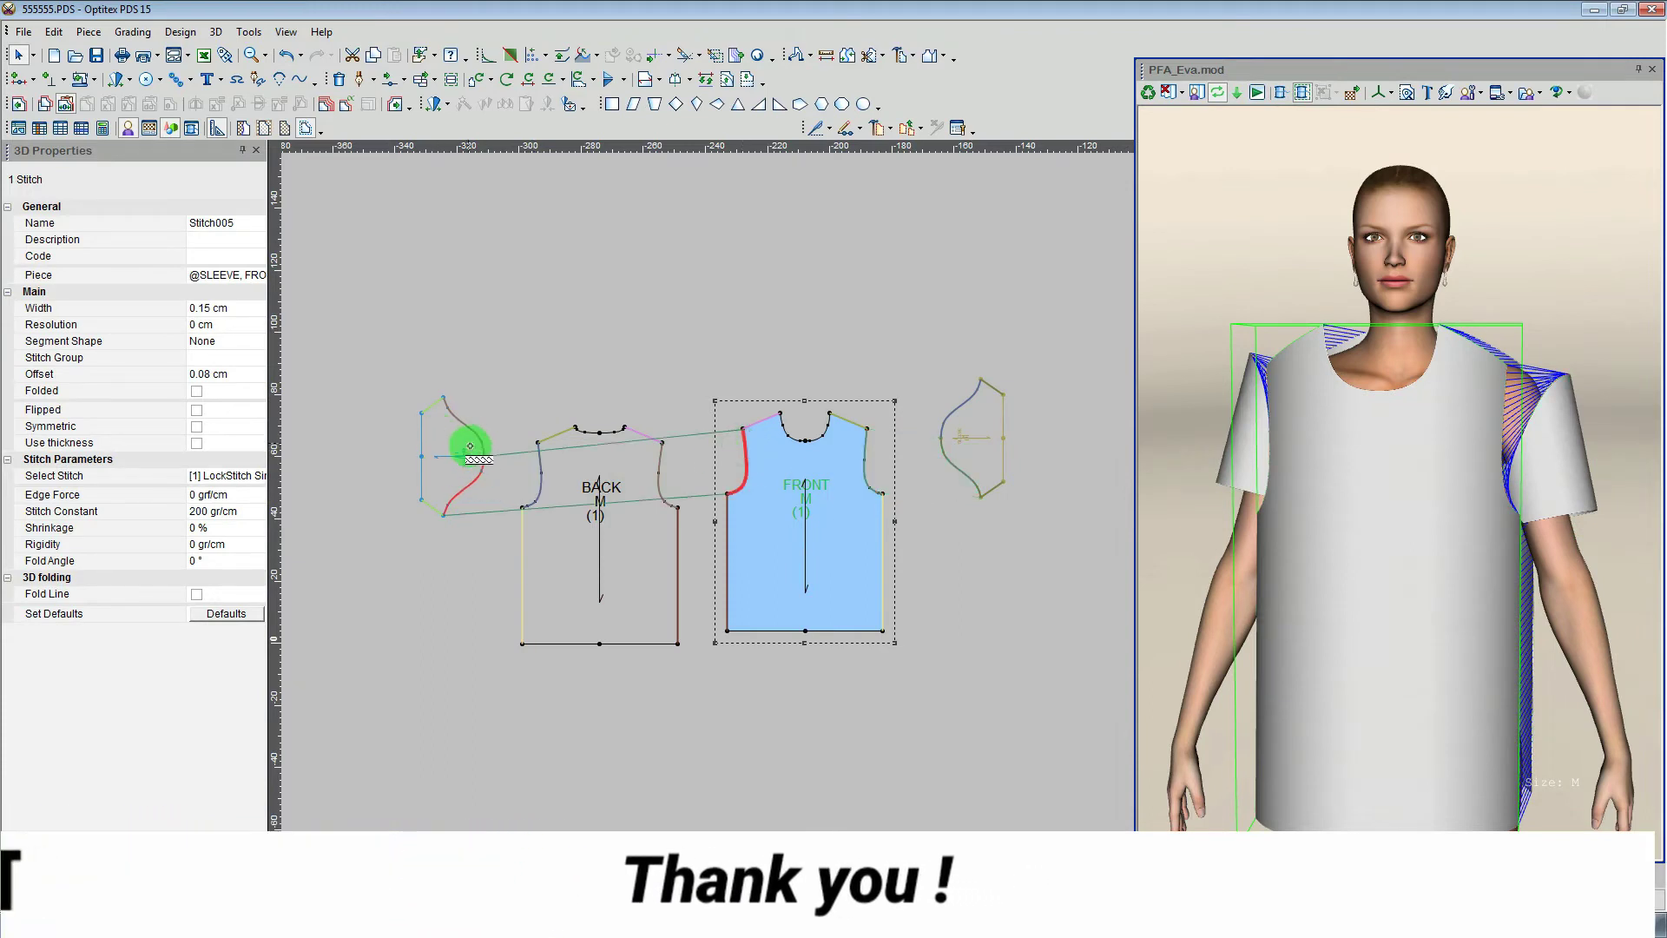
{"action": "left_click", "coordinate": [469, 438]}
{"action": "left_click", "coordinate": [649, 436]}
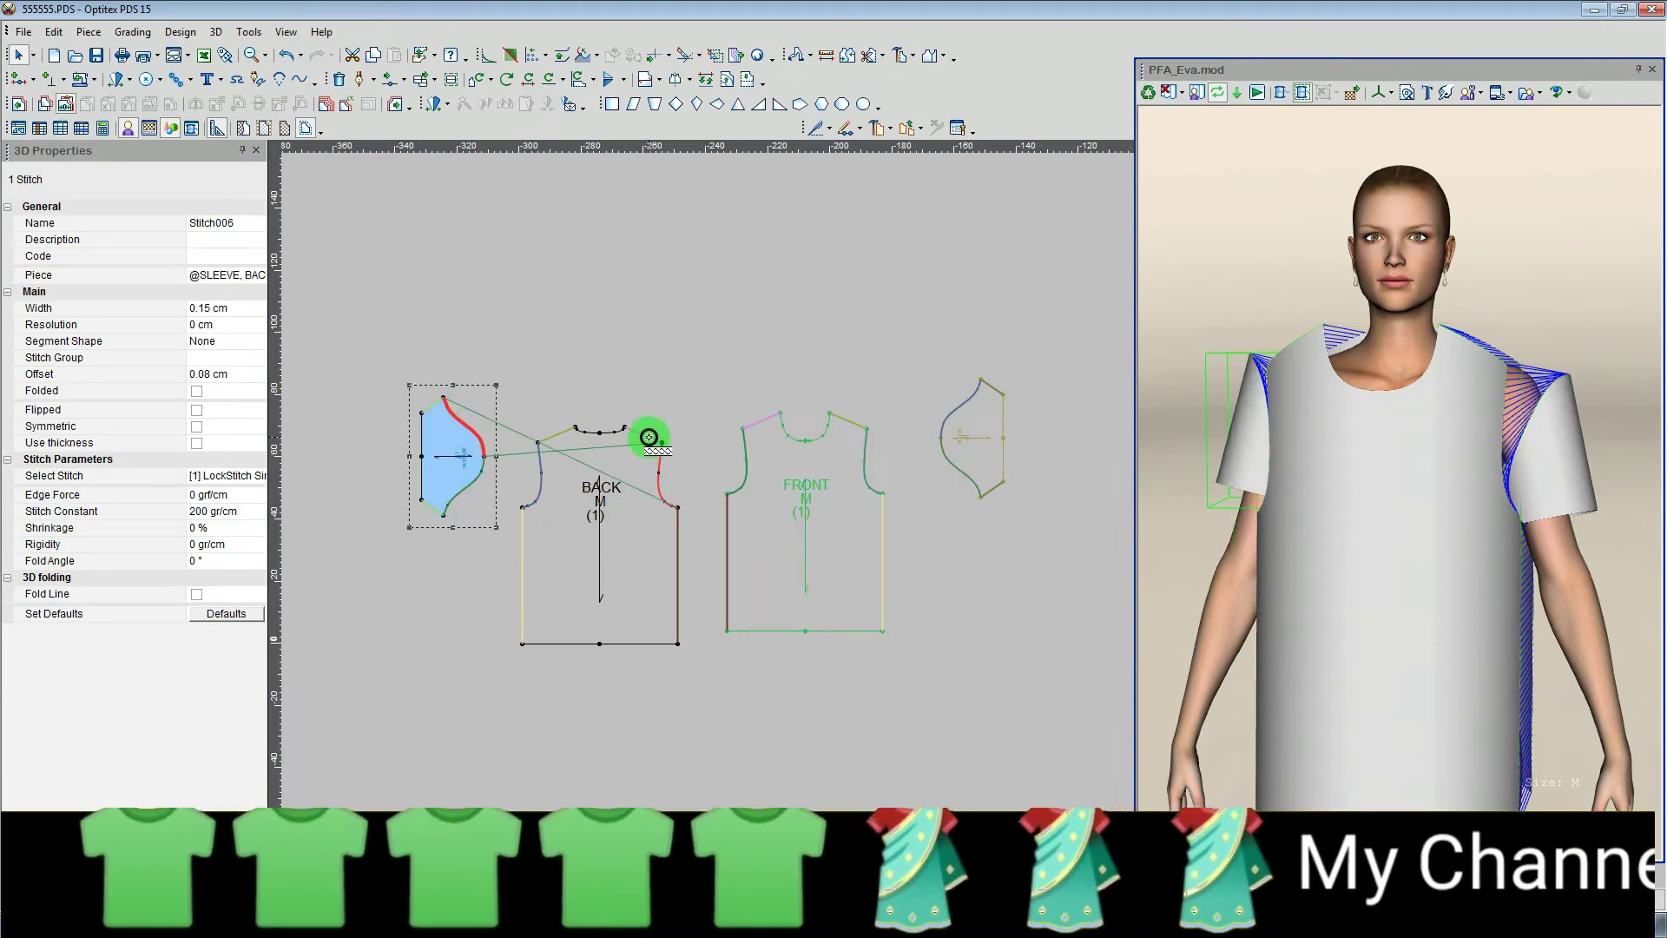
{"action": "left_click", "coordinate": [846, 418]}
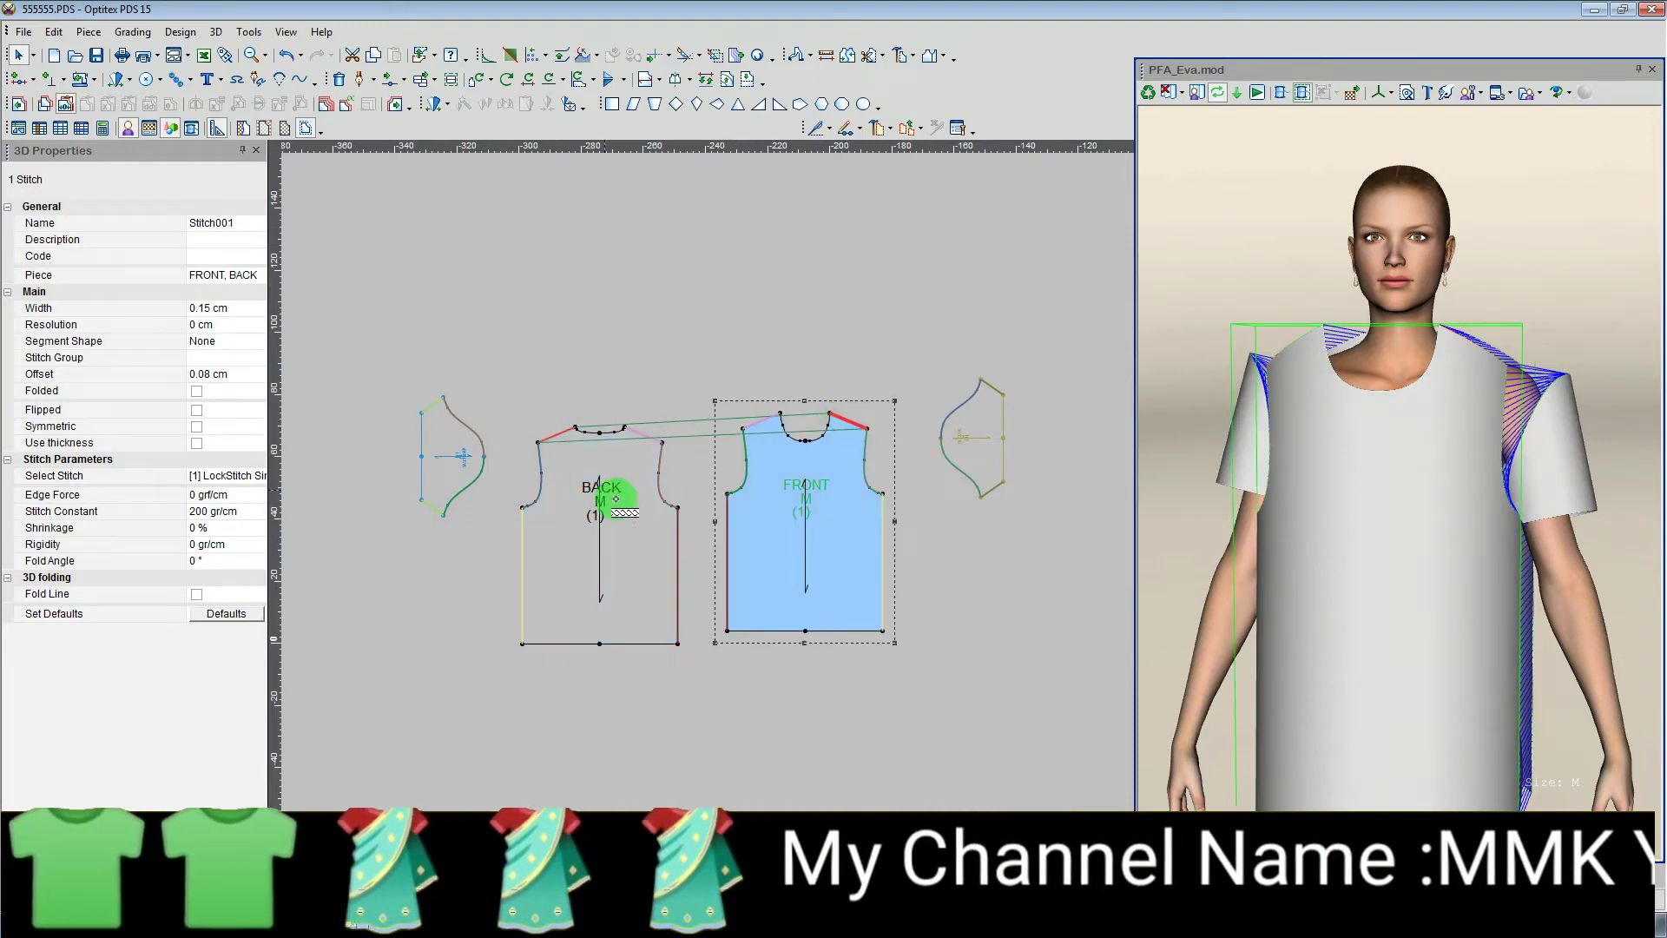
{"action": "left_click", "coordinate": [881, 522]}
{"action": "left_click", "coordinate": [522, 516]}
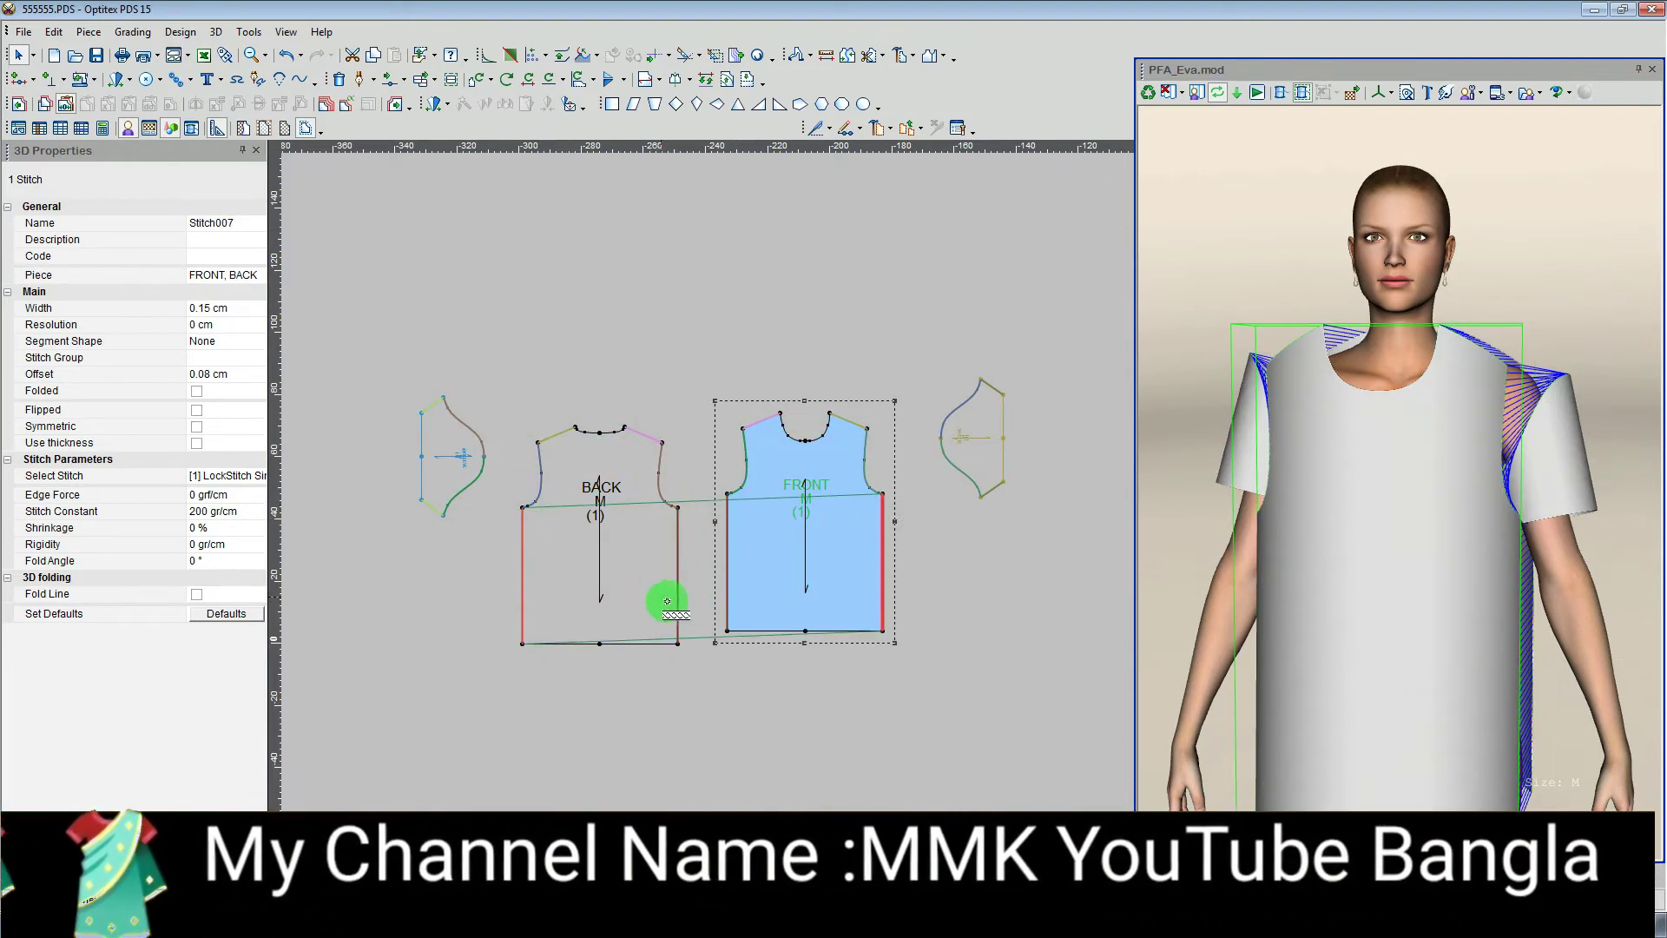
{"action": "left_click", "coordinate": [678, 539]}
{"action": "left_click", "coordinate": [709, 515]}
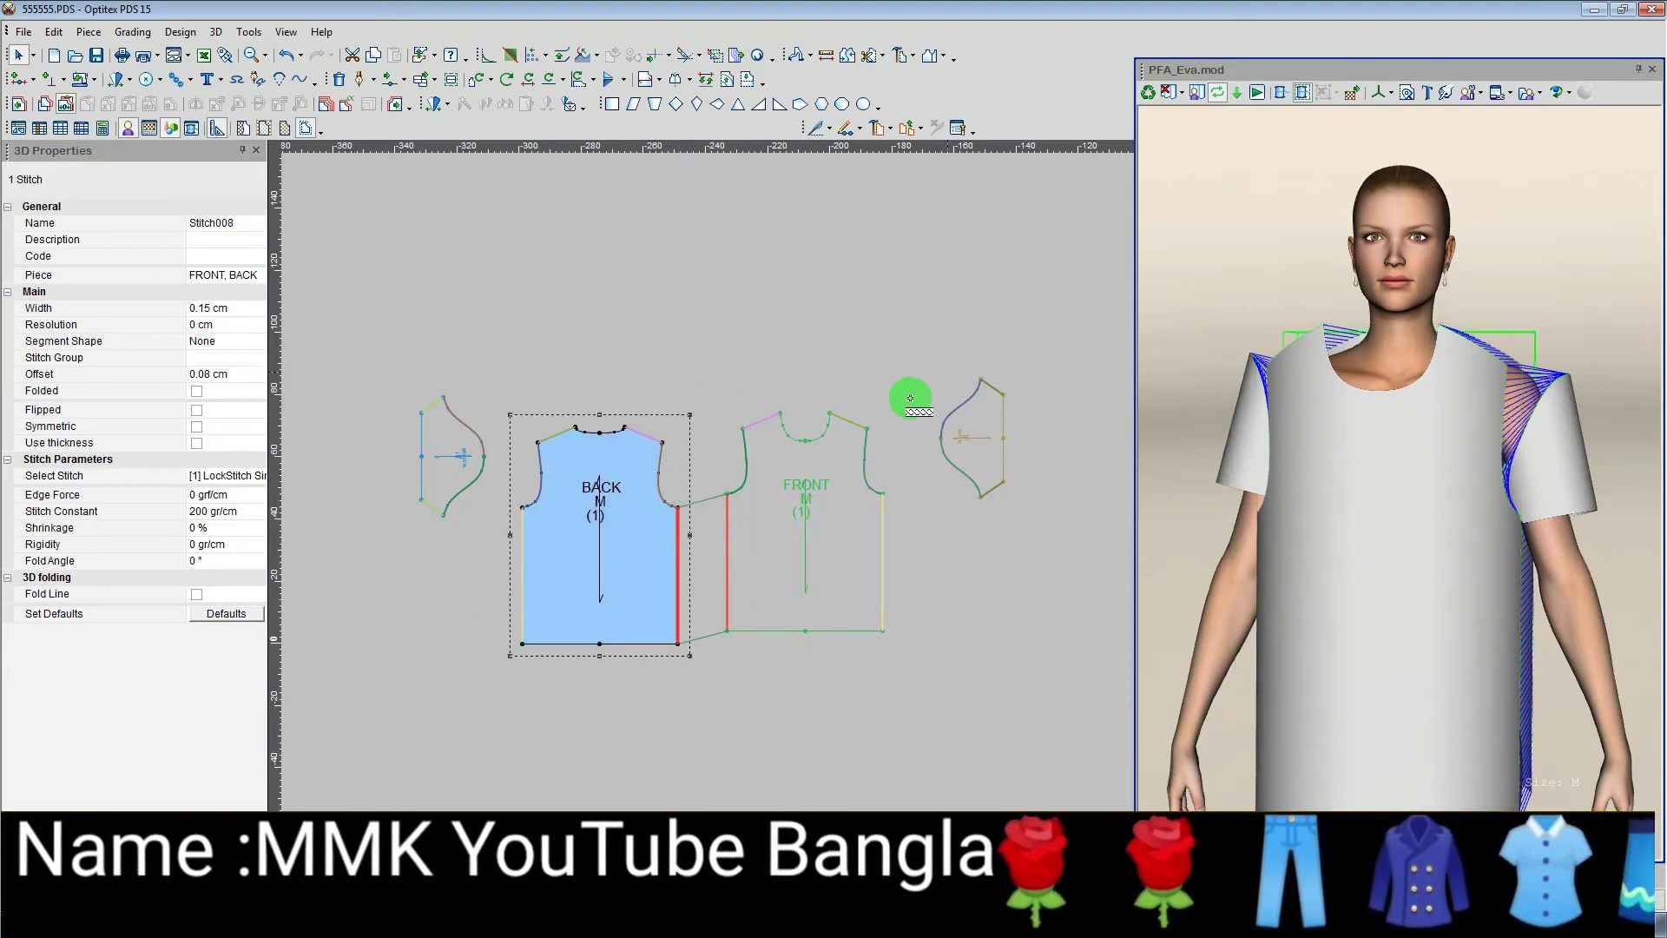
{"action": "left_click", "coordinate": [993, 386]}
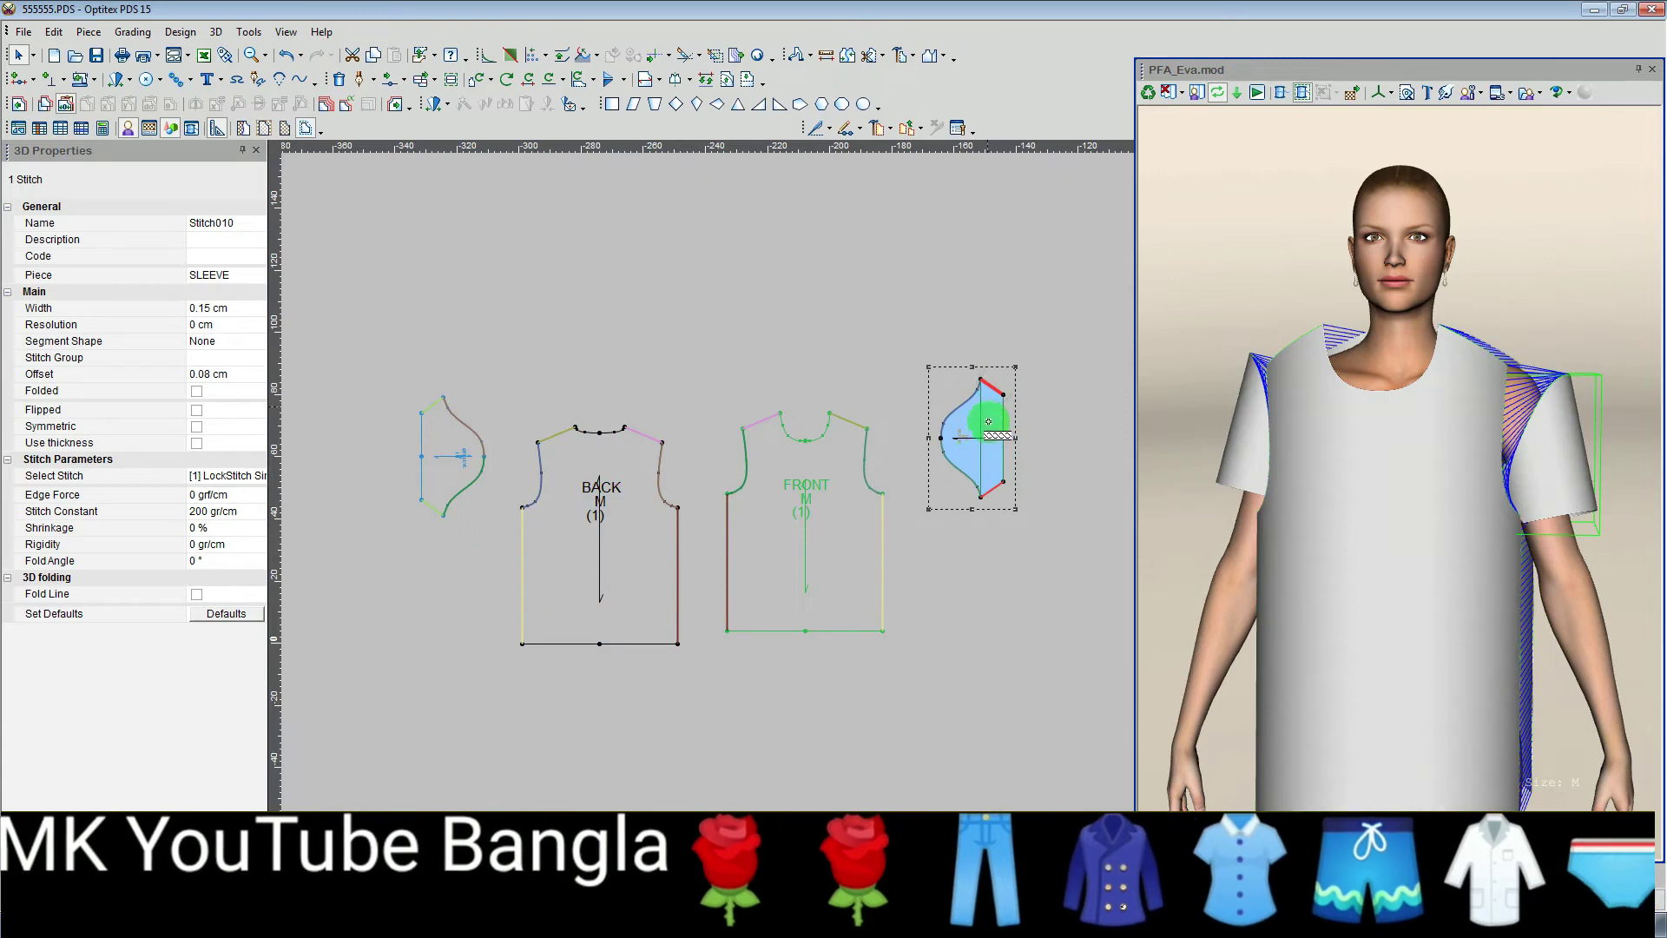
{"action": "left_click", "coordinate": [966, 560]}
Dismiss the canvas shortcut menu and orbit to view the stitched panels from side and back.
{"action": "right_click", "coordinate": [834, 252]}
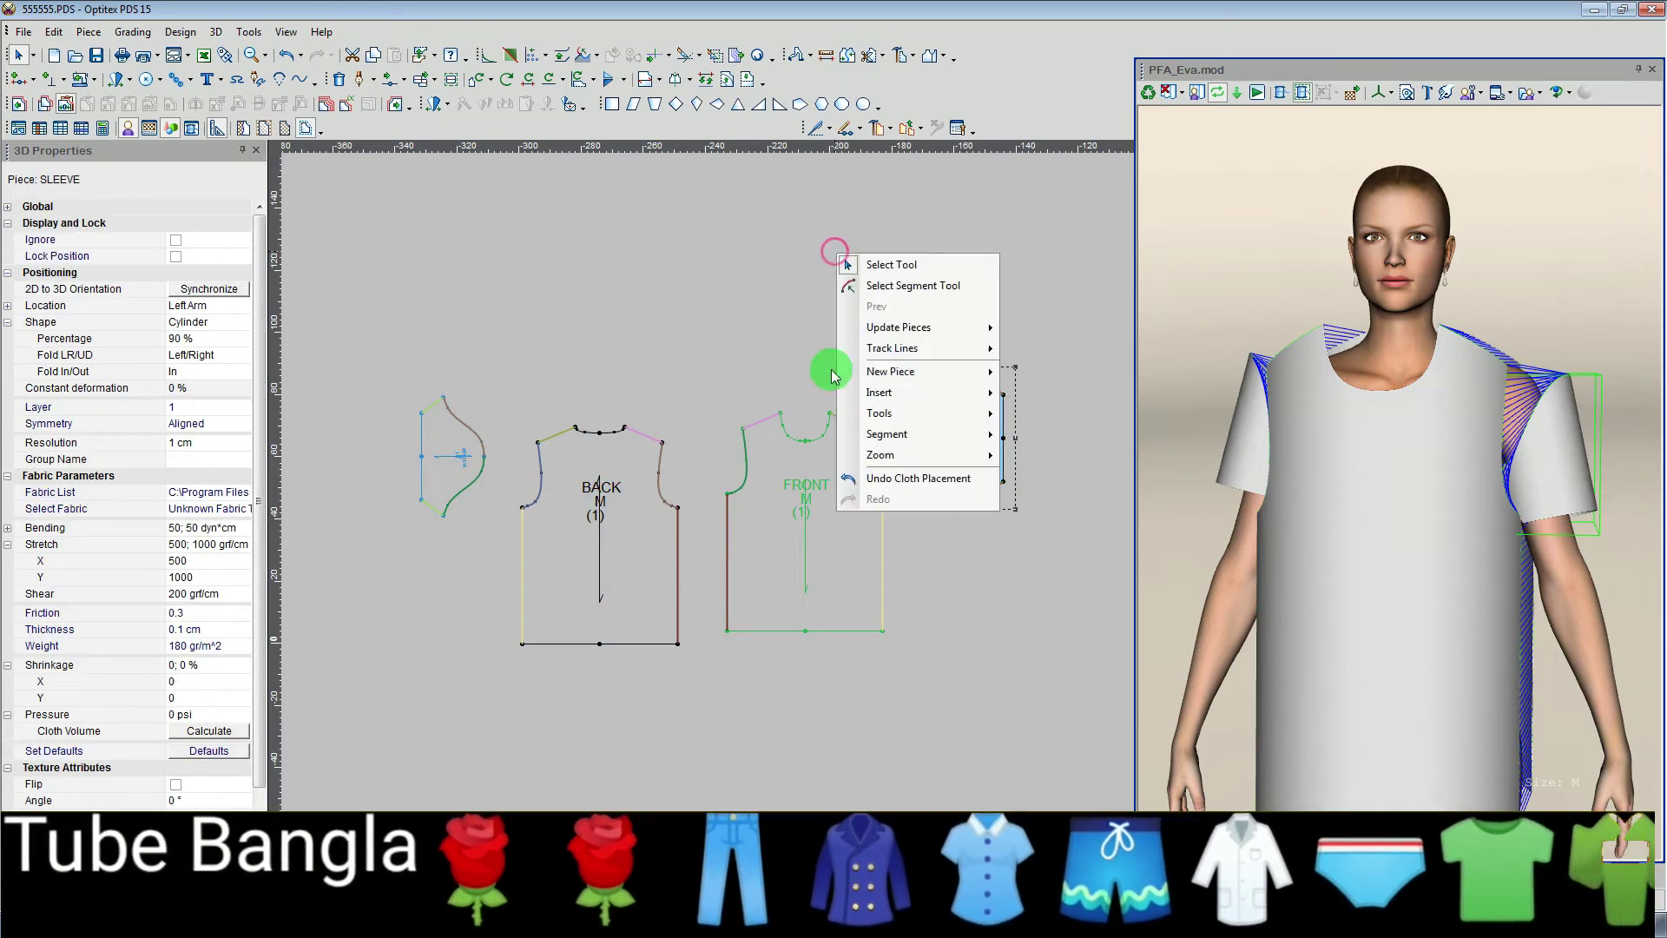
{"action": "left_click", "coordinate": [1074, 226]}
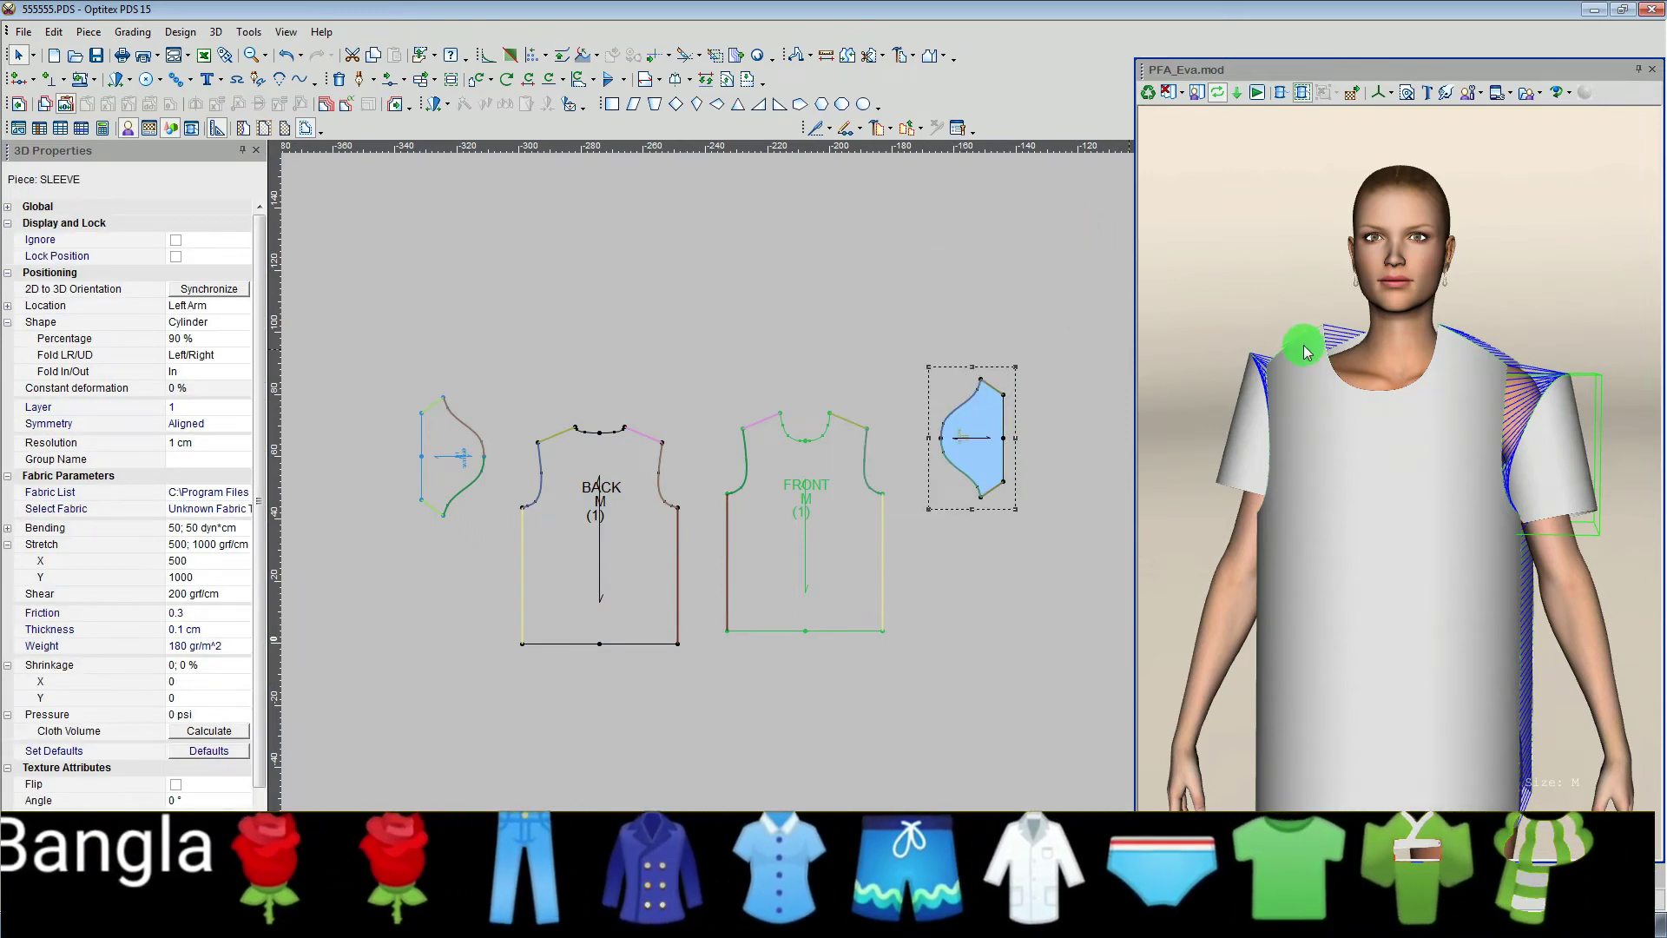
{"action": "left_click_drag", "start_coordinate": [1382, 486], "coordinate": [1394, 465]}
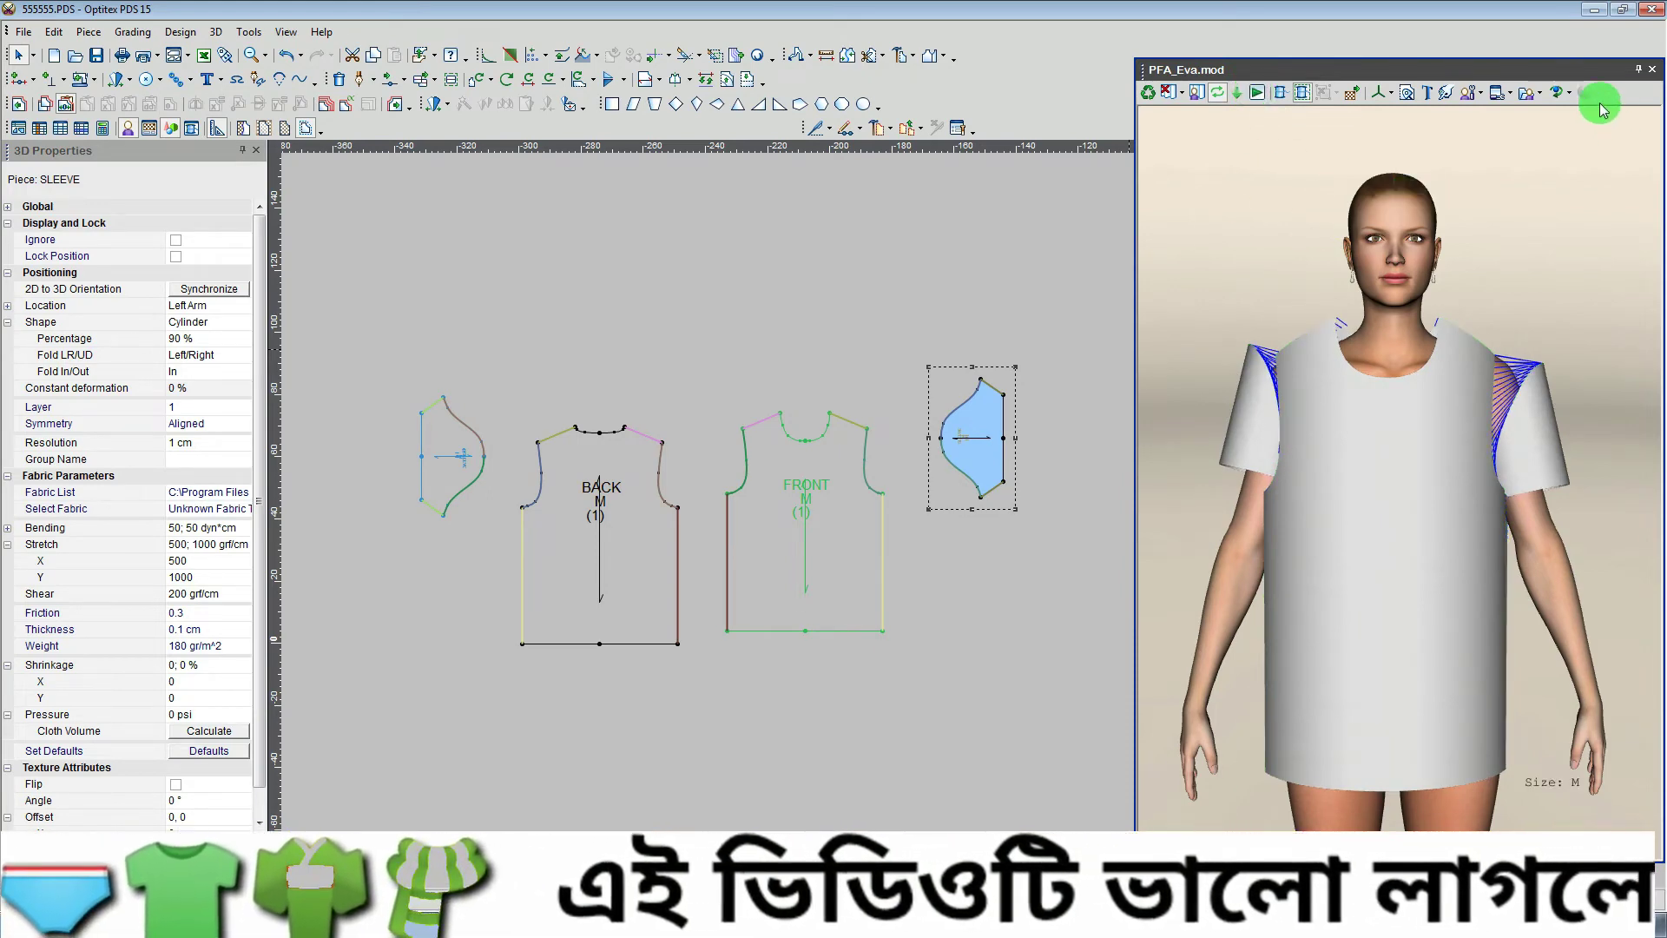
{"action": "mouse_move", "coordinate": [1444, 371]}
{"action": "left_mouse_down"}
{"action": "mouse_move", "coordinate": [1411, 408]}
{"action": "mouse_move", "coordinate": [1367, 576]}
{"action": "left_mouse_up"}
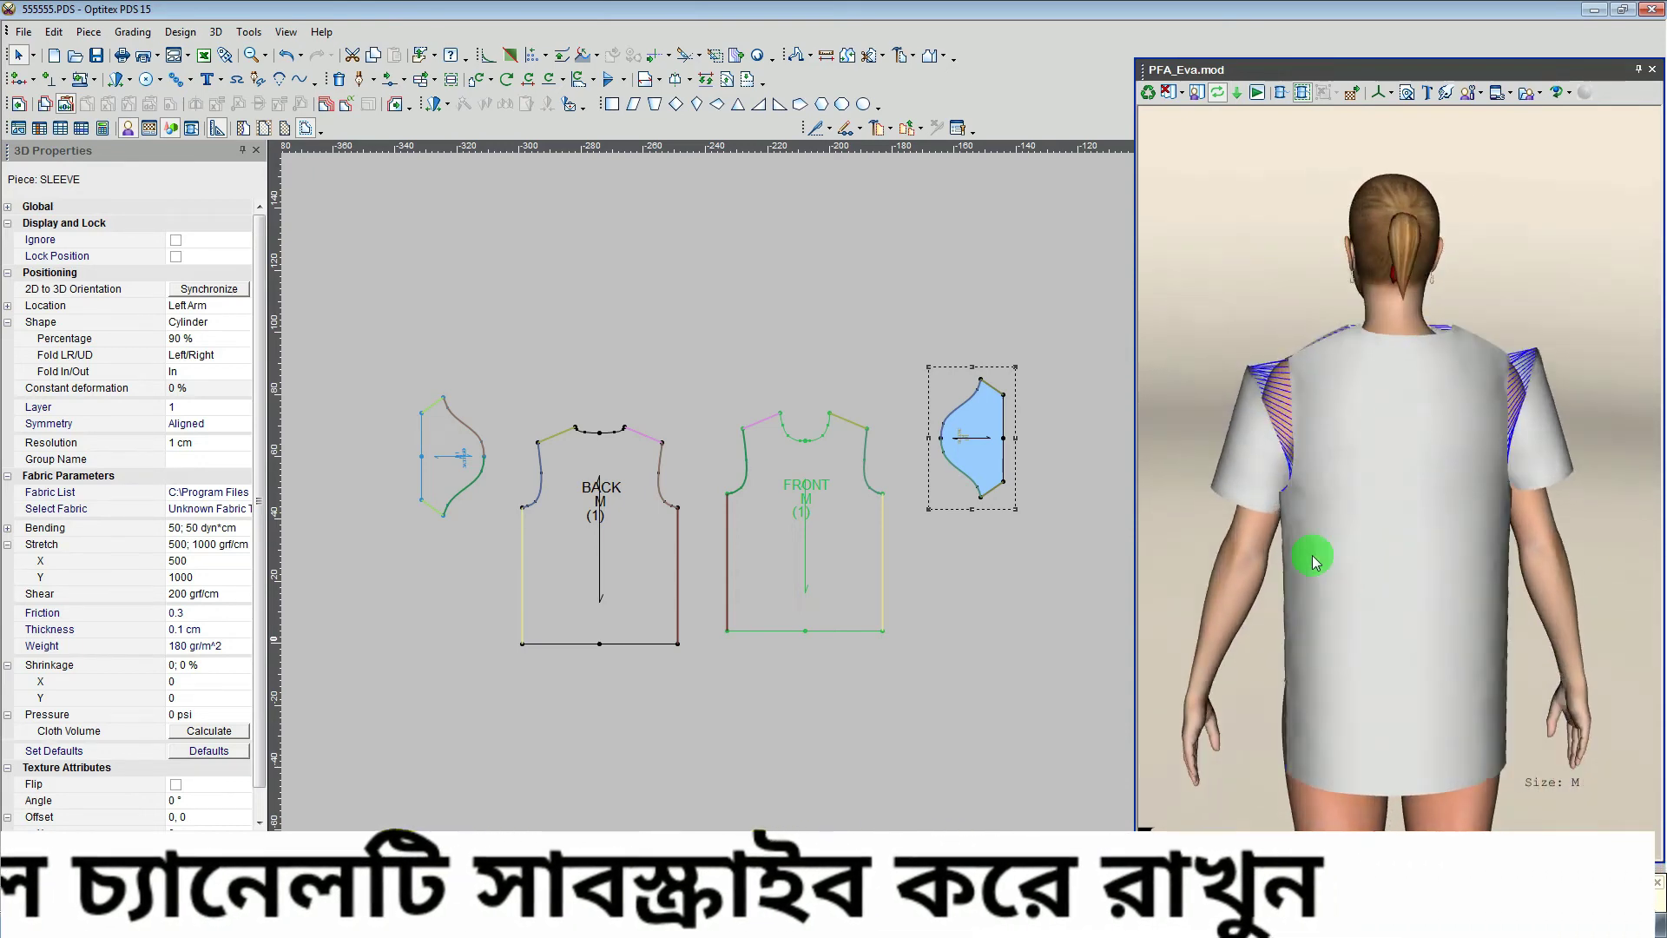
{"action": "mouse_move", "coordinate": [1367, 576]}
{"action": "left_mouse_down"}
{"action": "mouse_move", "coordinate": [989, 605]}
{"action": "mouse_move", "coordinate": [289, 224]}
{"action": "left_mouse_up"}
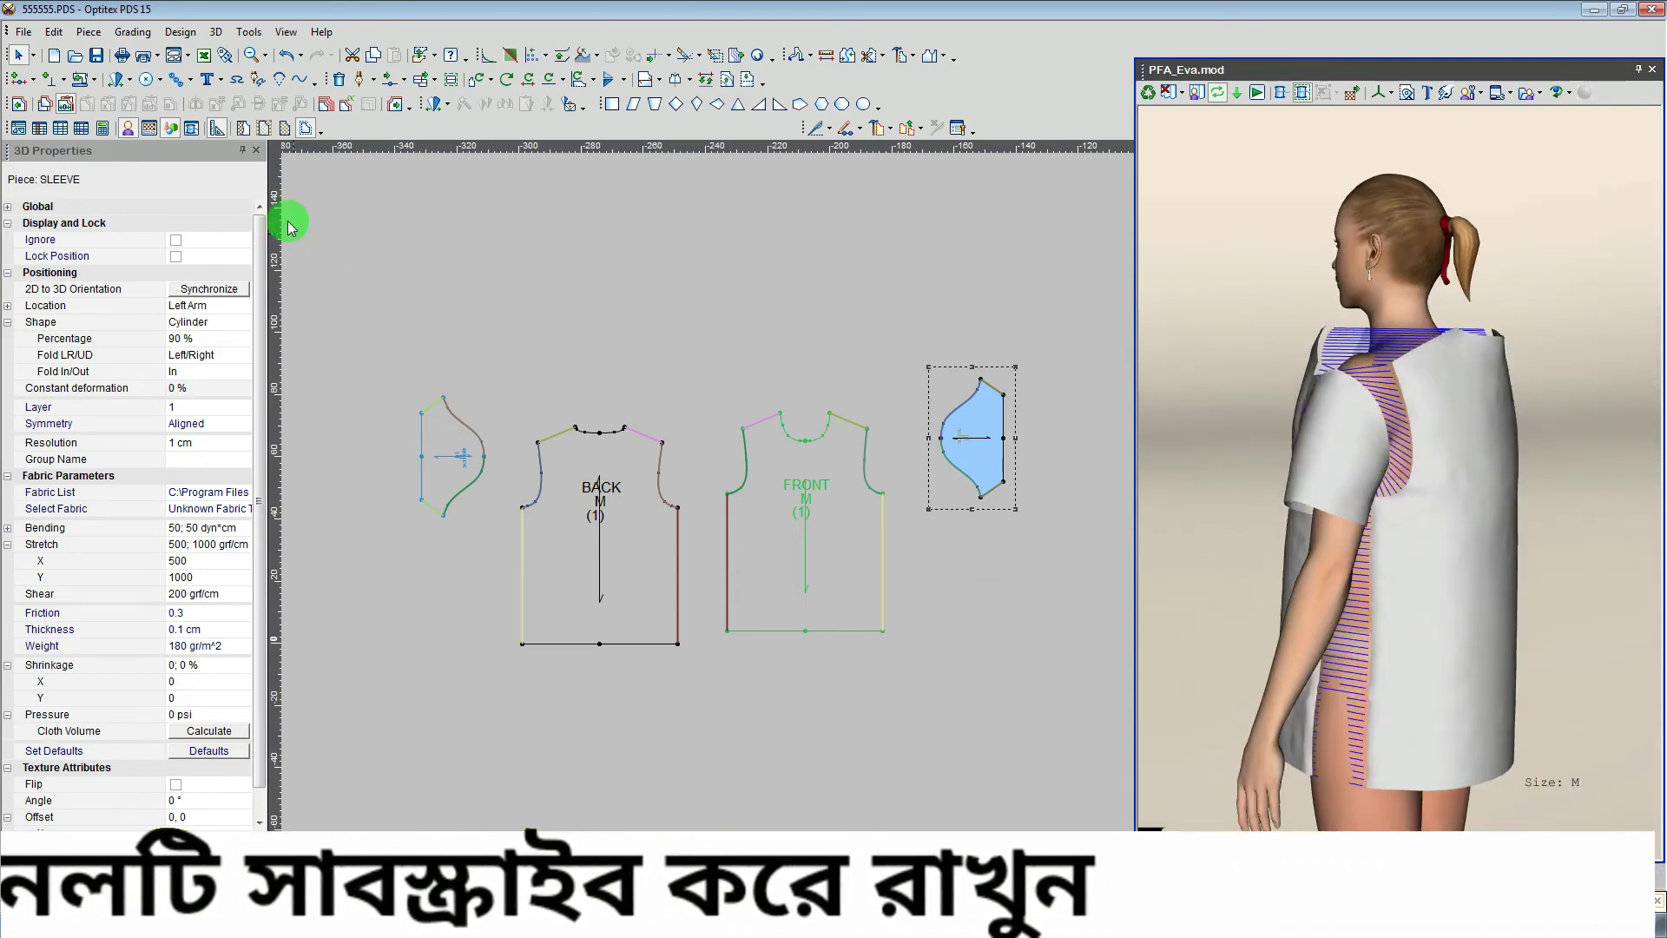
Close the 3D Properties panel and orbit to check the draped shirt's back.
{"action": "left_click", "coordinate": [255, 150]}
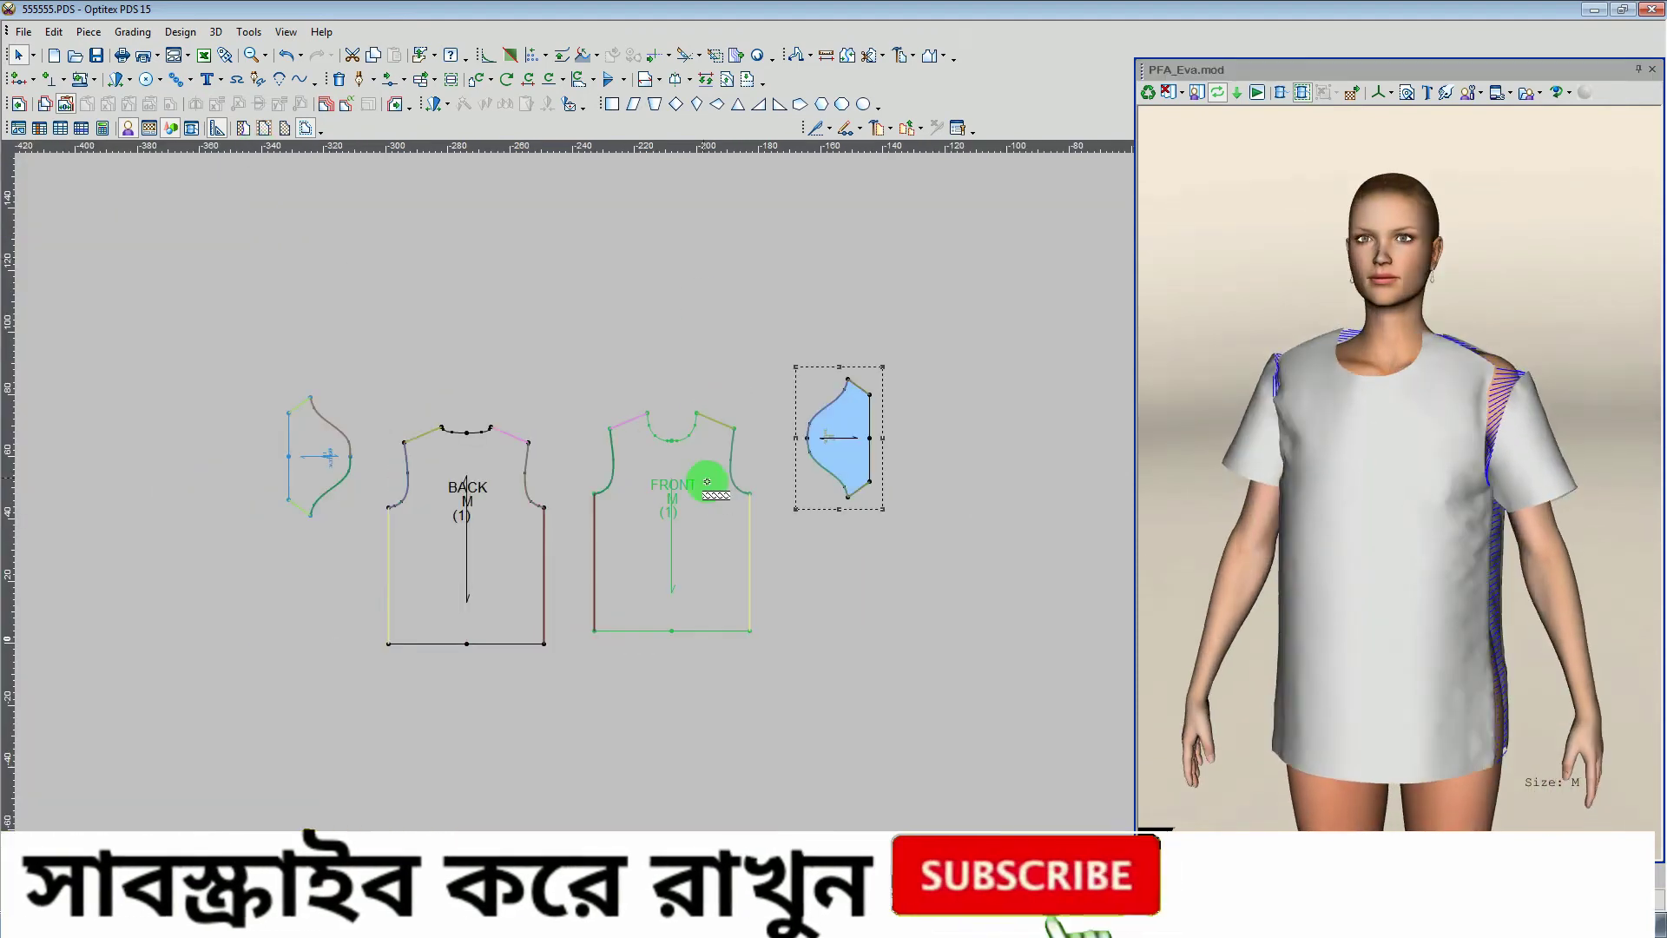
{"action": "mouse_move", "coordinate": [1075, 500]}
{"action": "left_mouse_down"}
{"action": "mouse_move", "coordinate": [1310, 409]}
{"action": "mouse_move", "coordinate": [1177, 524]}
{"action": "left_mouse_up"}
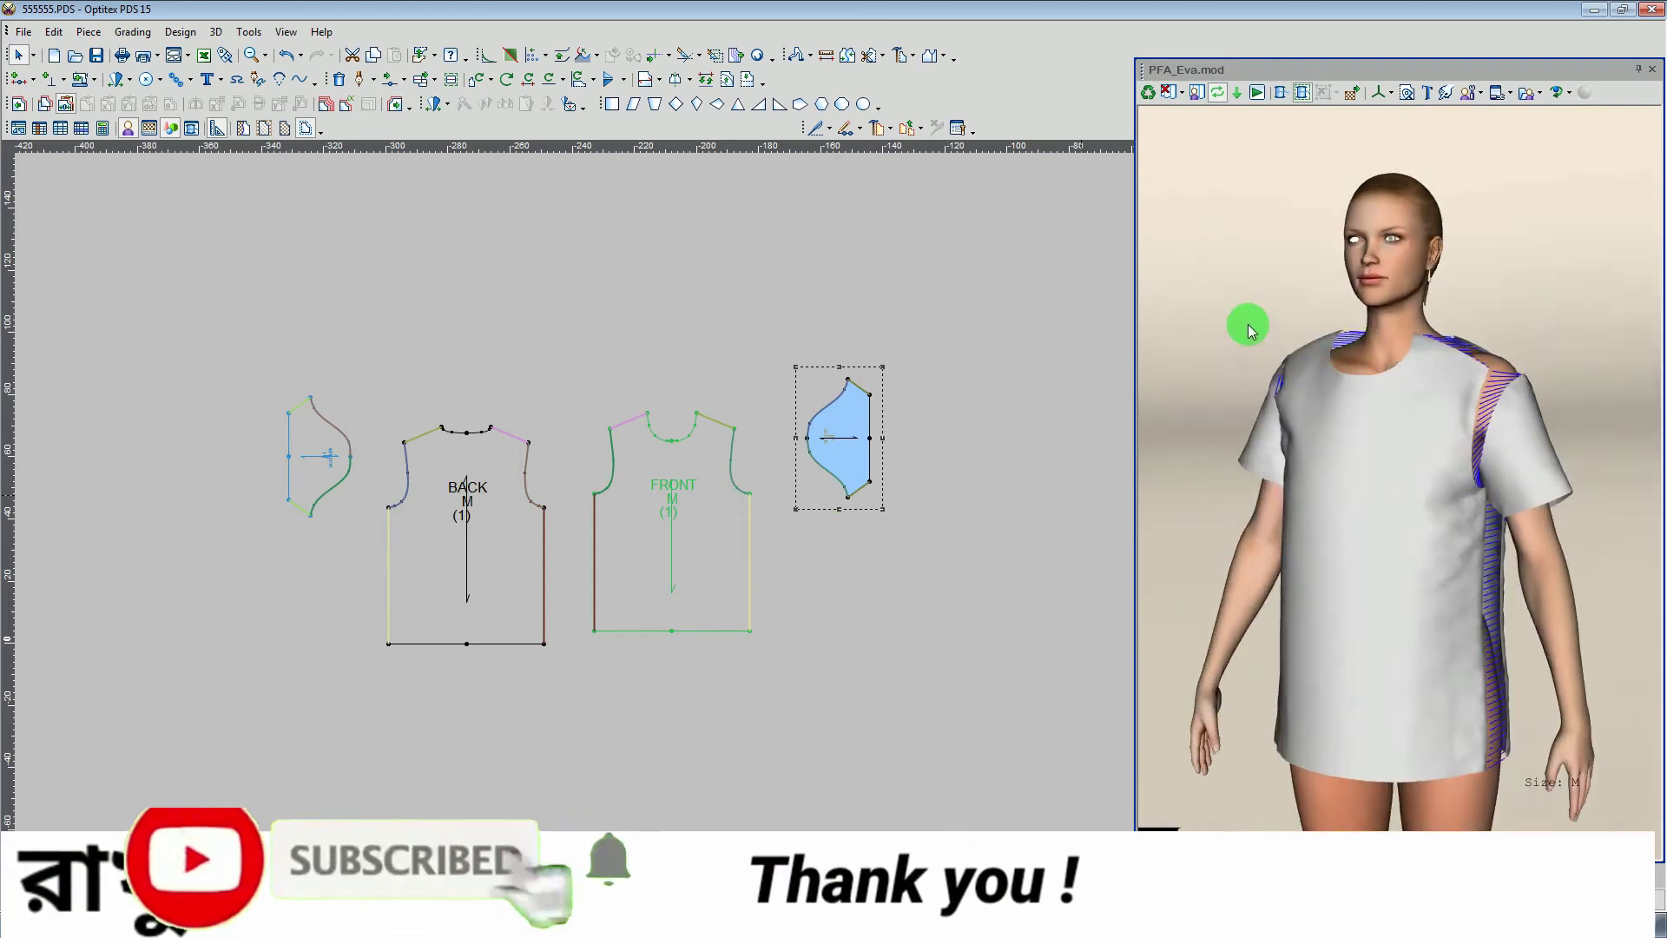
{"action": "mouse_move", "coordinate": [1249, 328]}
{"action": "left_mouse_down"}
{"action": "mouse_move", "coordinate": [1276, 510]}
{"action": "mouse_move", "coordinate": [1425, 345]}
{"action": "mouse_move", "coordinate": [1253, 580]}
{"action": "left_mouse_up"}
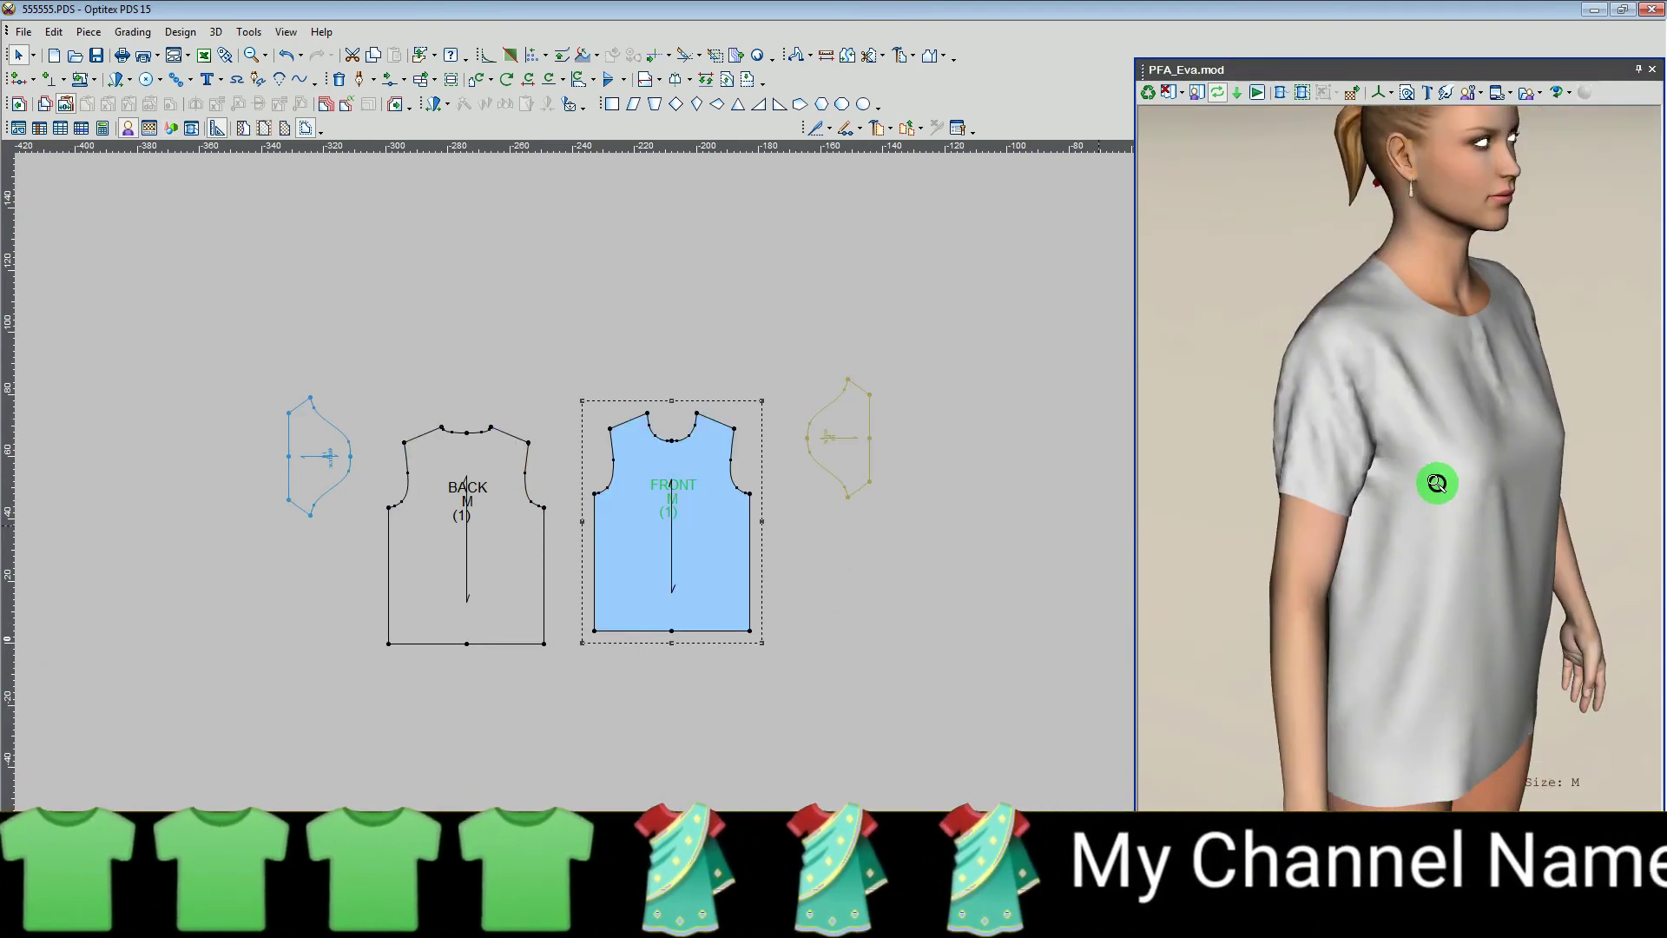
{"action": "left_click_drag", "start_coordinate": [1437, 483], "coordinate": [1328, 465]}
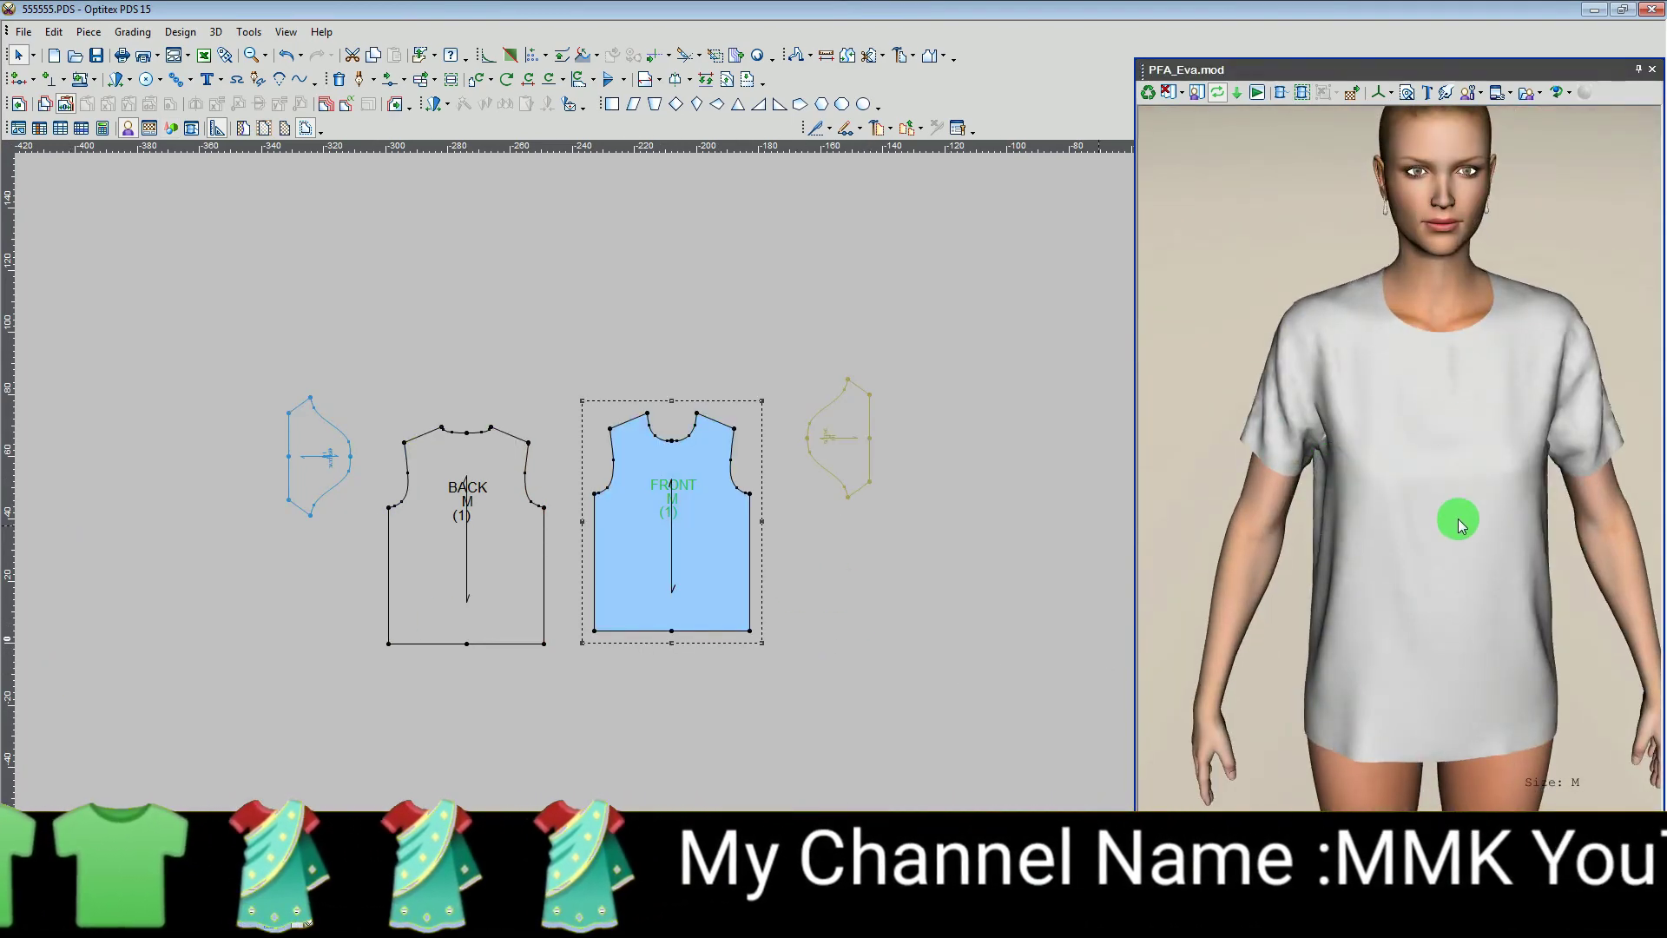
{"action": "mouse_move", "coordinate": [1456, 519]}
{"action": "left_mouse_down"}
{"action": "mouse_move", "coordinate": [1317, 559]}
{"action": "mouse_move", "coordinate": [1388, 513]}
{"action": "mouse_move", "coordinate": [1457, 505]}
{"action": "mouse_move", "coordinate": [1419, 518]}
{"action": "left_mouse_up"}
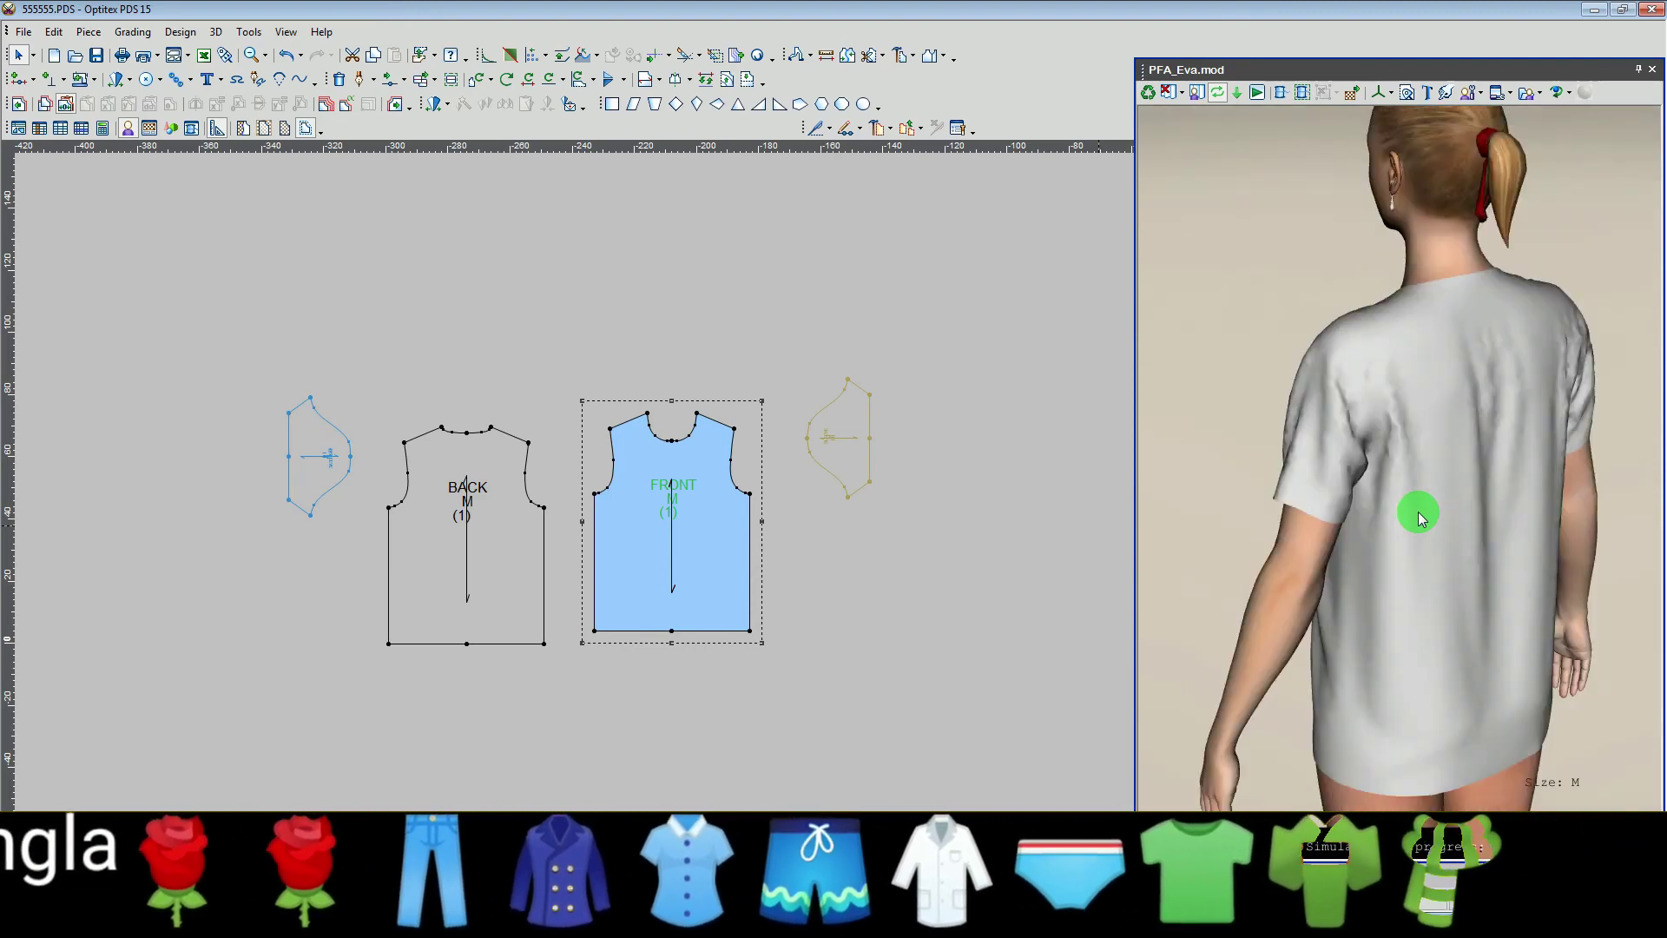
{"action": "mouse_move", "coordinate": [1509, 488]}
{"action": "left_mouse_down"}
{"action": "mouse_move", "coordinate": [1475, 483]}
{"action": "mouse_move", "coordinate": [1386, 399]}
{"action": "mouse_move", "coordinate": [1404, 421]}
{"action": "left_mouse_up"}
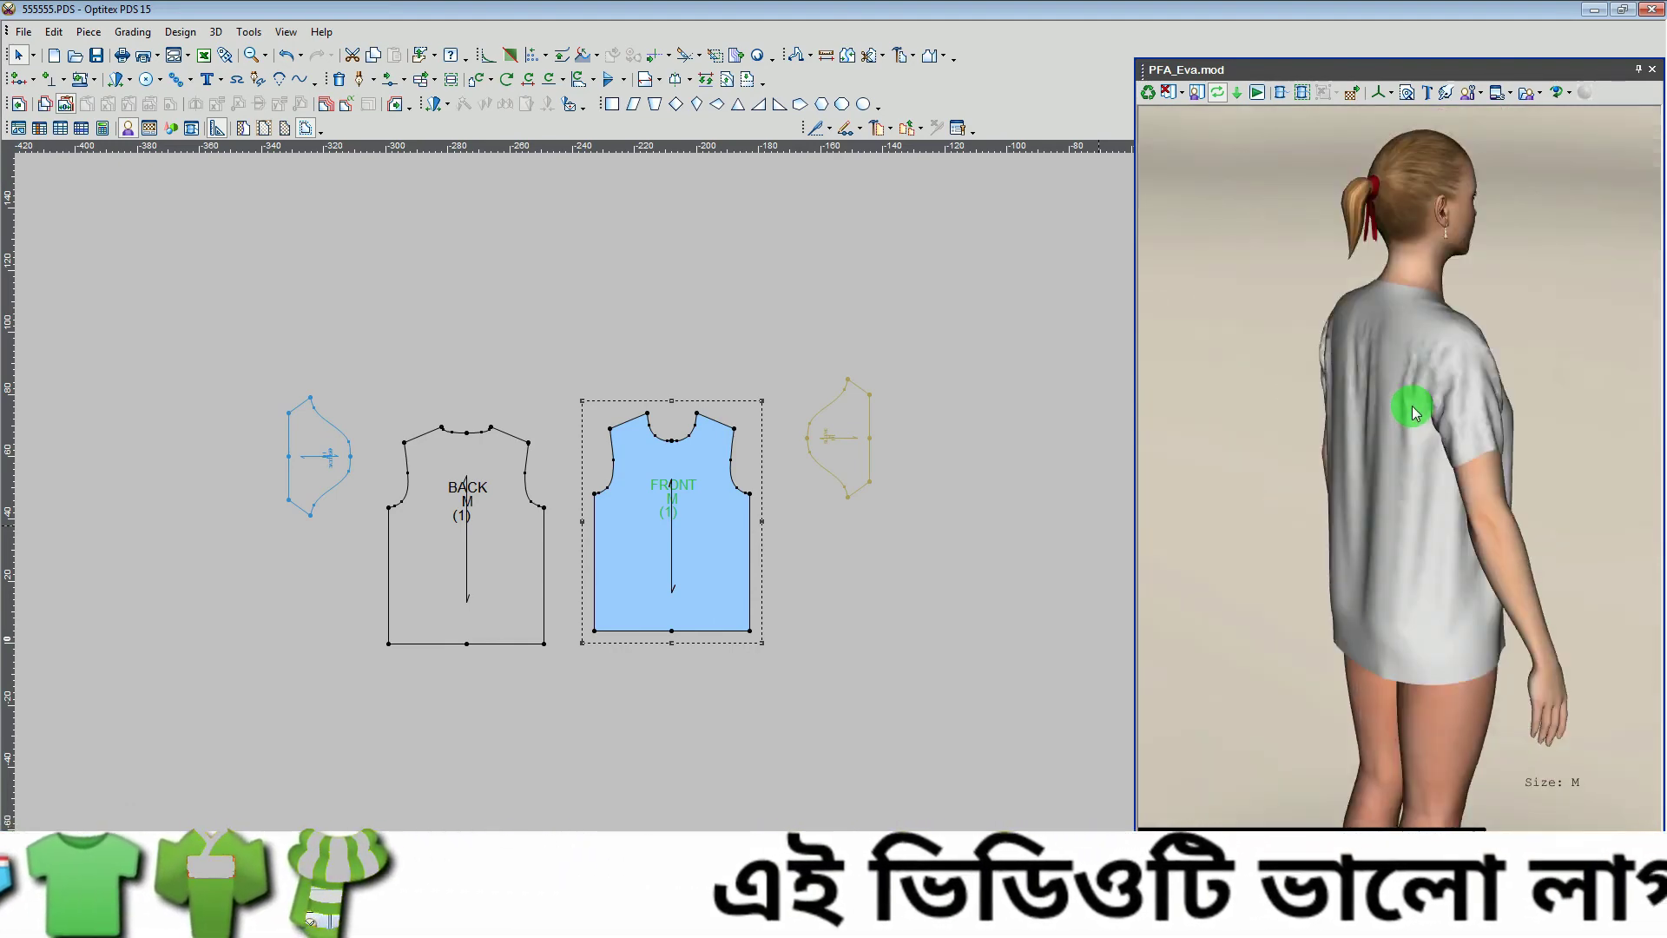
{"action": "mouse_move", "coordinate": [1411, 405]}
{"action": "right_mouse_down"}
{"action": "mouse_move", "coordinate": [1432, 435]}
{"action": "mouse_move", "coordinate": [1454, 413]}
{"action": "mouse_move", "coordinate": [1417, 324]}
{"action": "mouse_move", "coordinate": [1383, 484]}
{"action": "mouse_move", "coordinate": [1452, 533]}
{"action": "right_mouse_up"}
{"action": "right_click_drag", "start_coordinate": [1435, 410], "coordinate": [1311, 354]}
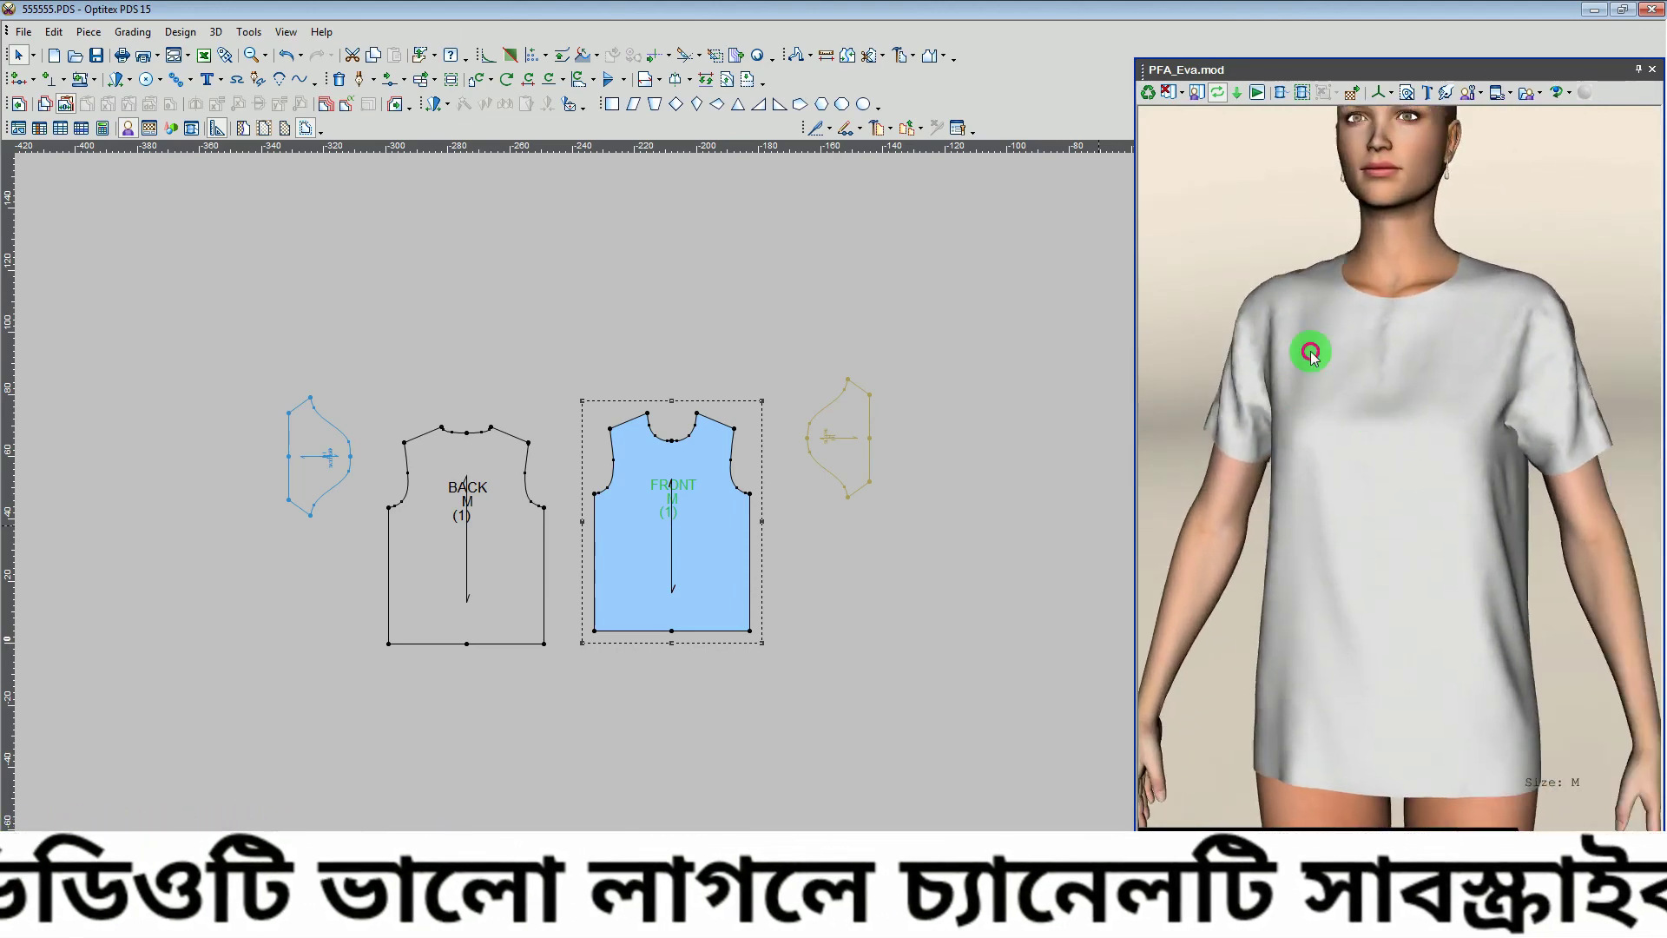
{"action": "left_click_drag", "start_coordinate": [1445, 372], "coordinate": [1410, 384]}
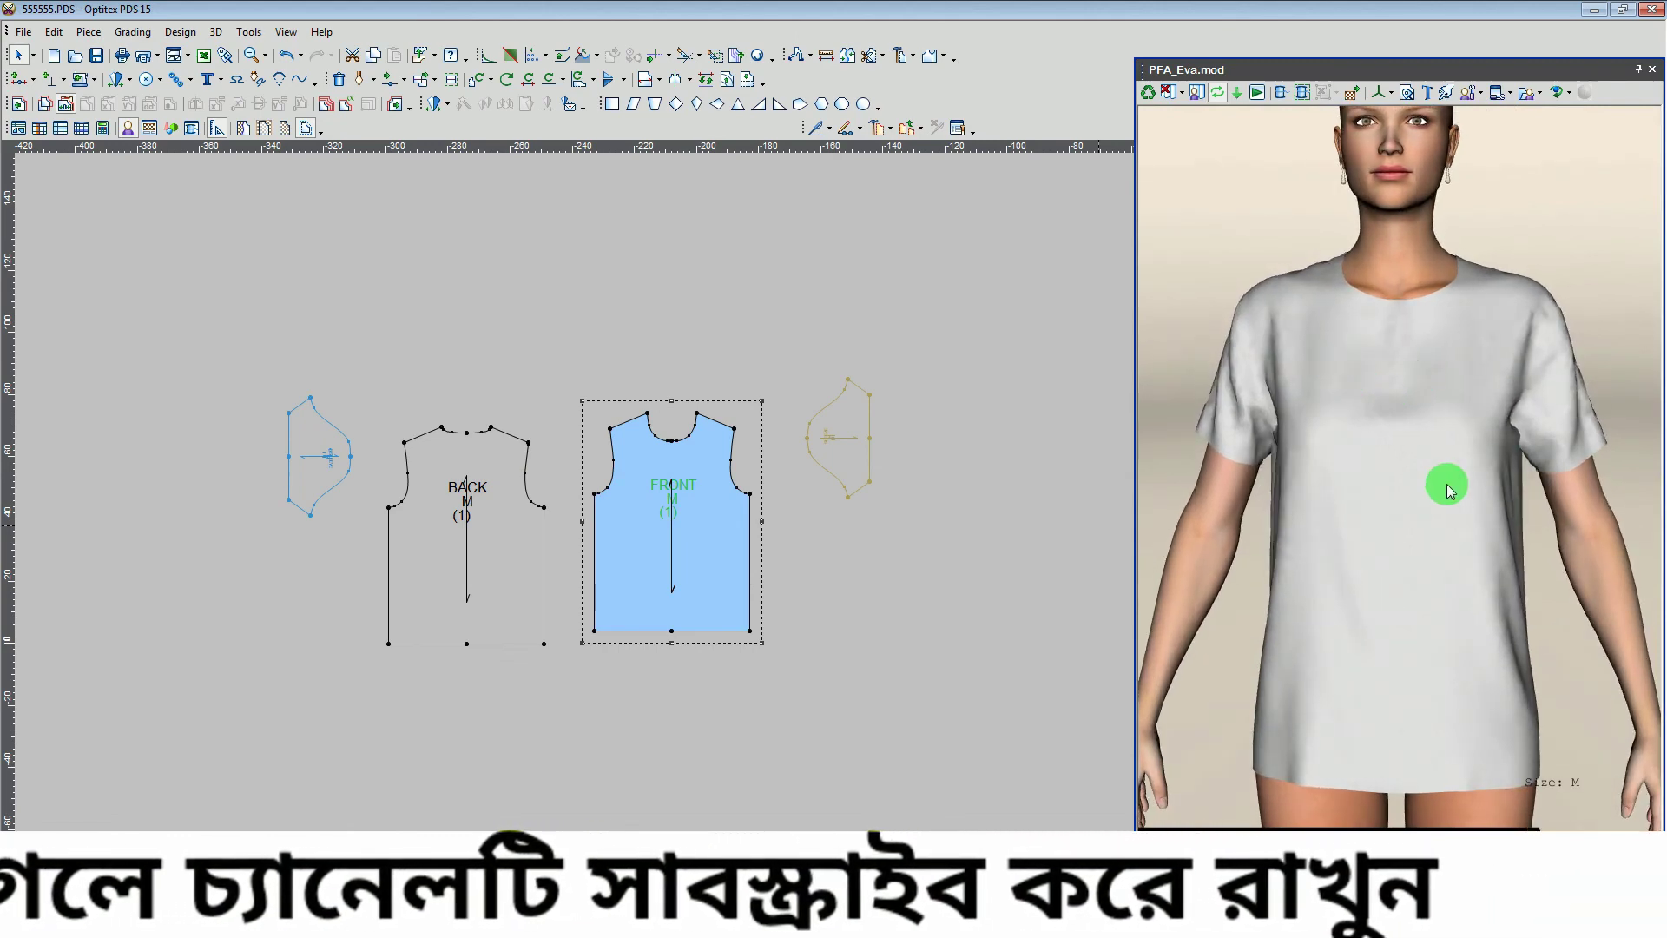
{"action": "mouse_move", "coordinate": [1446, 491]}
{"action": "right_mouse_down"}
{"action": "mouse_move", "coordinate": [1451, 454]}
{"action": "mouse_move", "coordinate": [1380, 532]}
{"action": "mouse_move", "coordinate": [1441, 513]}
{"action": "mouse_move", "coordinate": [1421, 360]}
{"action": "mouse_move", "coordinate": [1376, 498]}
{"action": "right_mouse_up"}
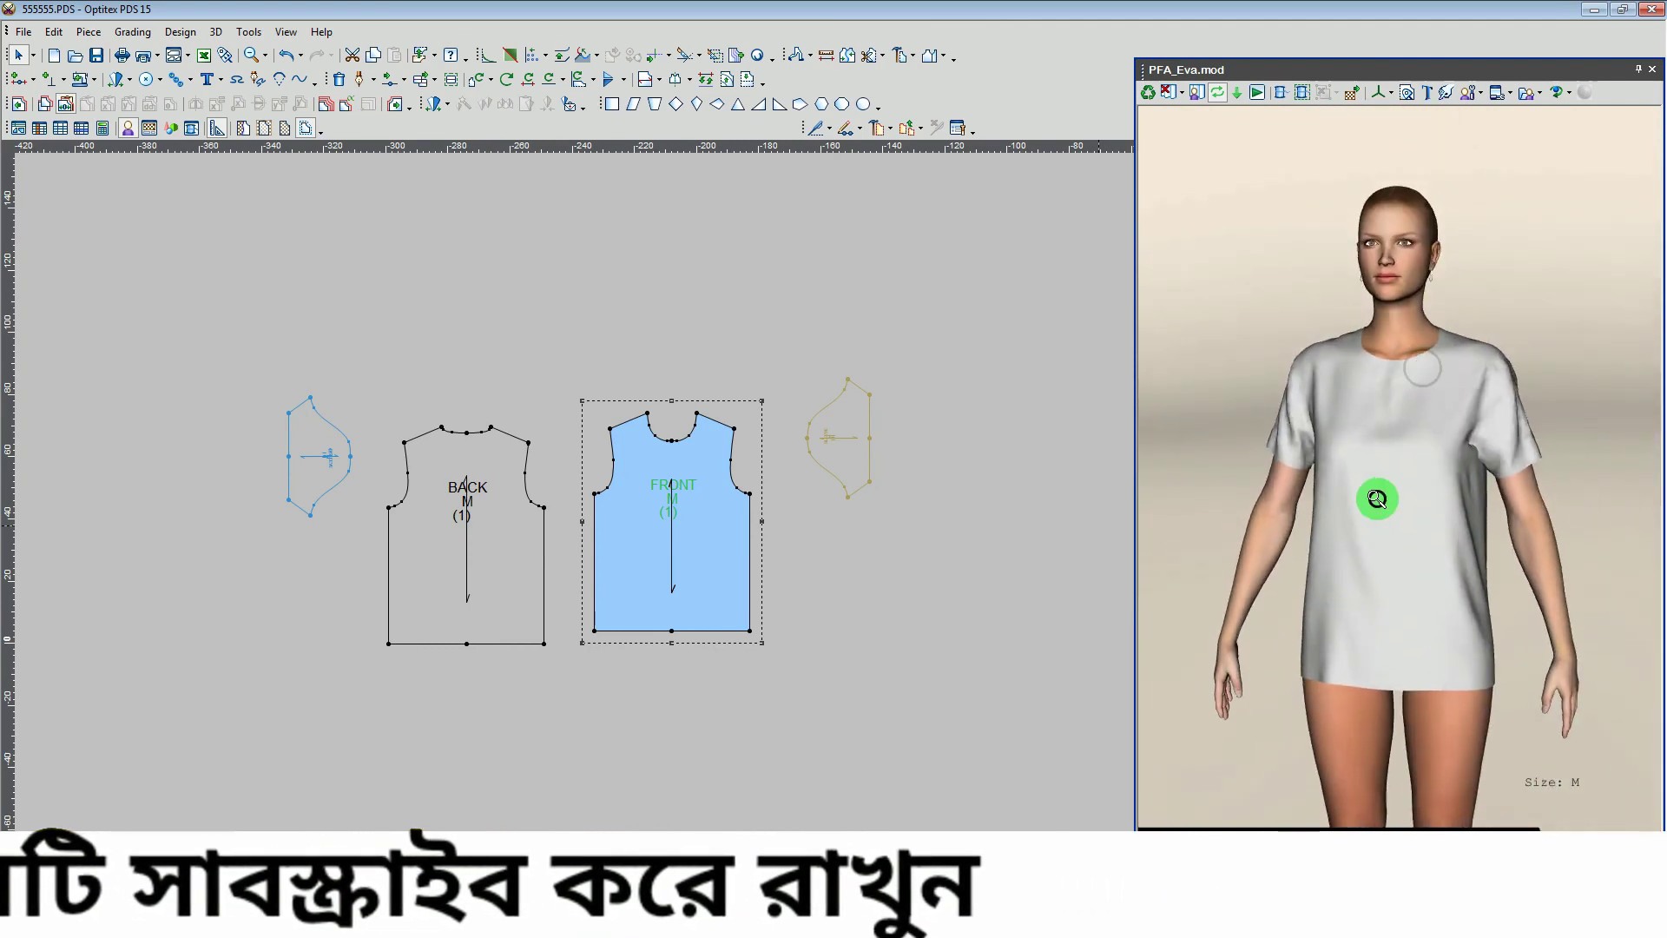